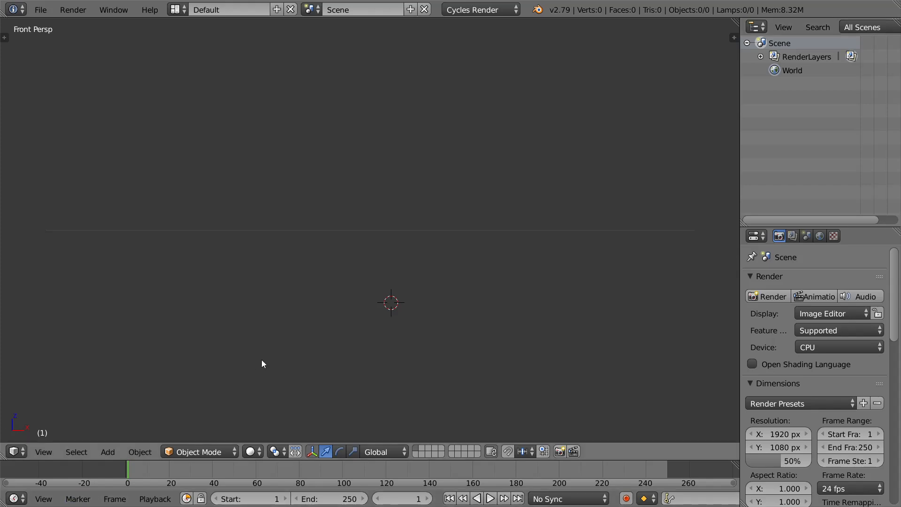
Step: Switch the viewport to the front orthographic view
left_click(334, 309)
key("KP_4")
key("KP_5")
key("KP_5")
key("KP_1")
key("KP_5")
Step: Add a mesh cube at the 3D cursor and delete it
key("shift+a")
mouse_move(417, 209)
left_click(456, 222)
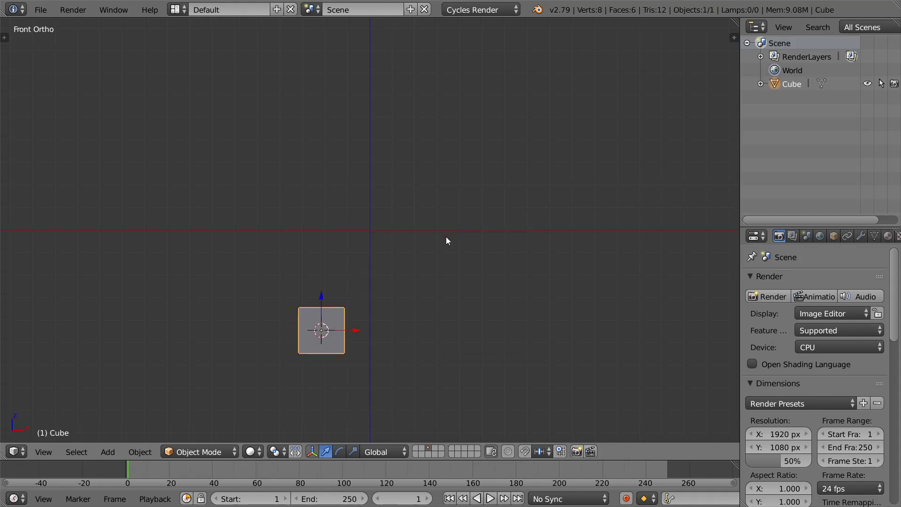
key("Delete")
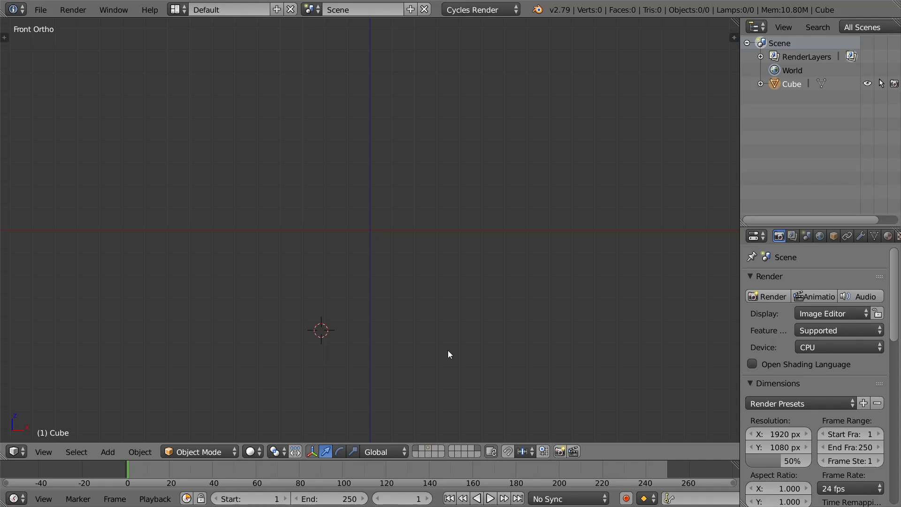
key("ctrl+z")
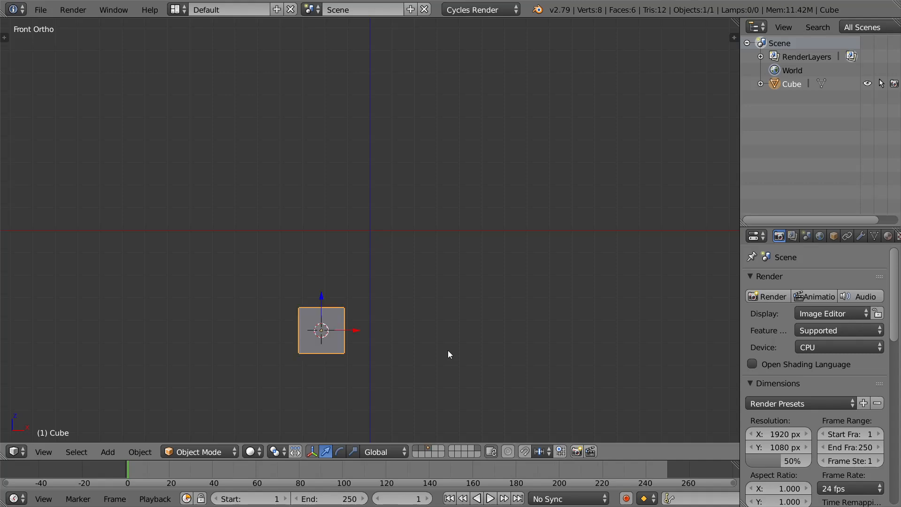
key("Delete")
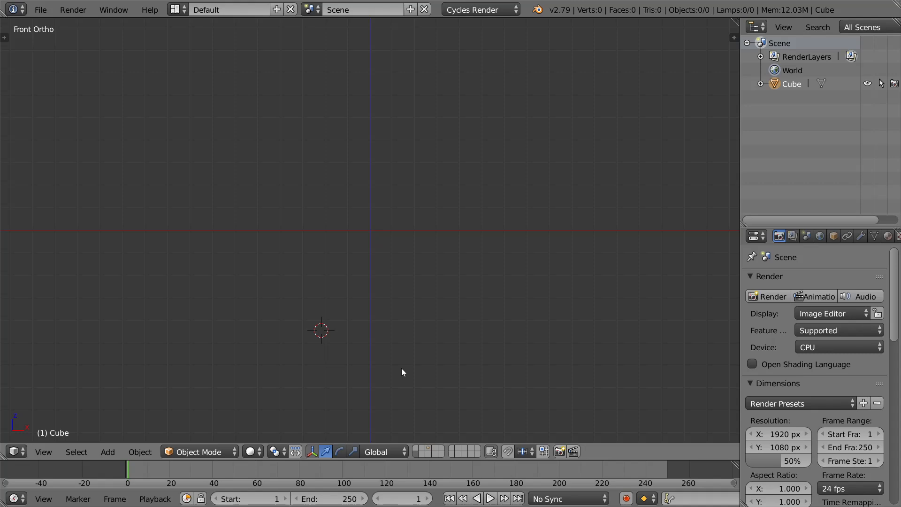
key("3")
key("4")
key("5")
key("1")
key("3")
key("4")
key("5")
key("6")
key("7")
key("8")
key("9")
key("0")
key("1")
key("3")
Step: Delete the selected cube from the scene
key("x")
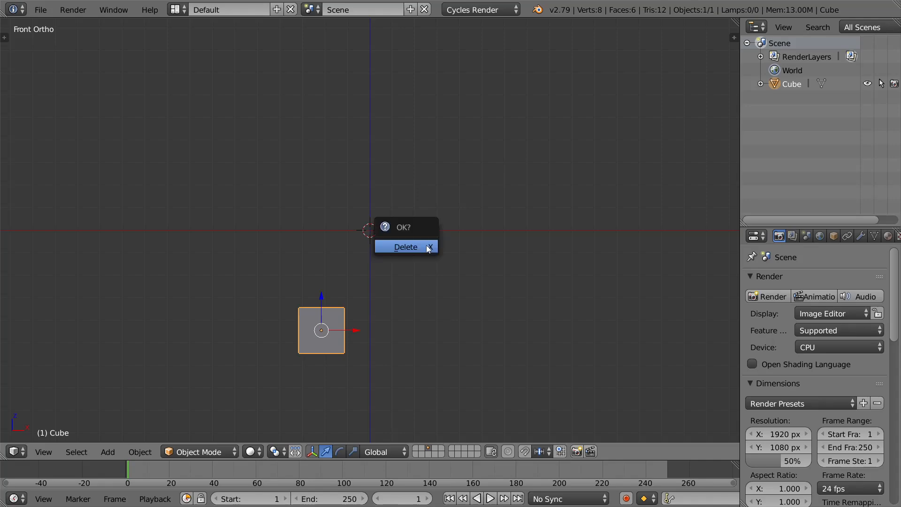
left_click(426, 246)
Step: Enable background images for the viewport and expand their settings
key("n")
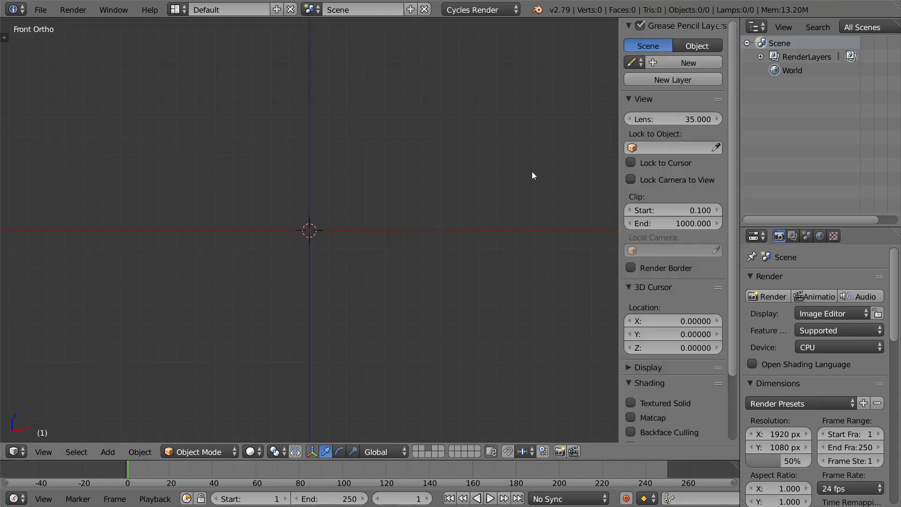
scroll(734, 282, "down", 1)
scroll(723, 406, "down", 5)
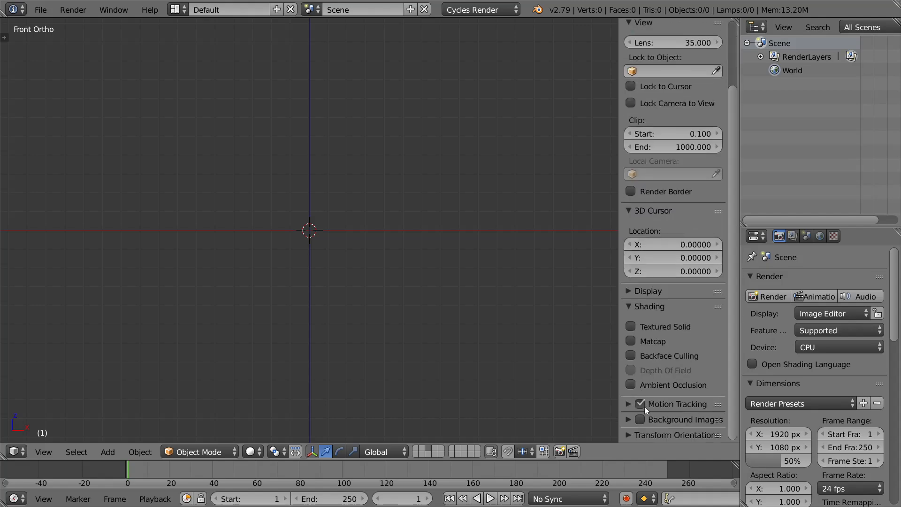
left_click(629, 420)
scroll(686, 406, "down", 8)
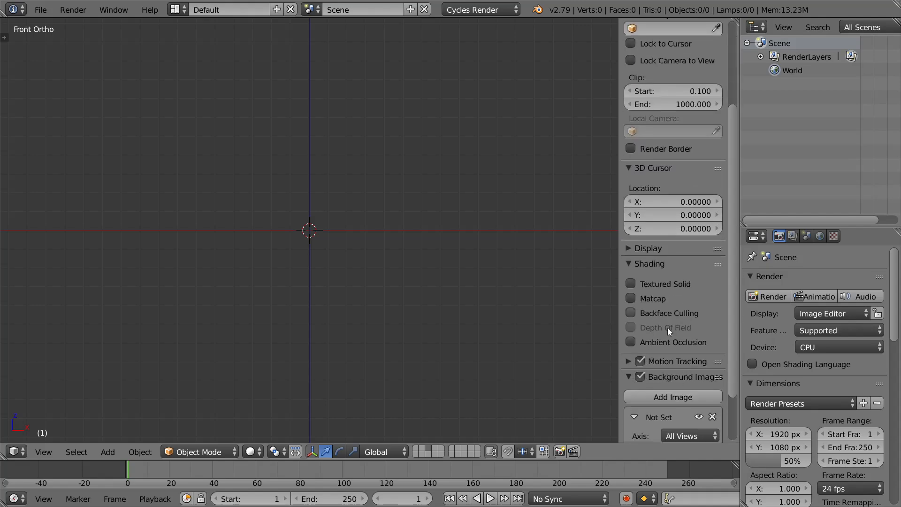
Step: Load the Volvo logo picture as a background image and remove that image entry
left_click(690, 413)
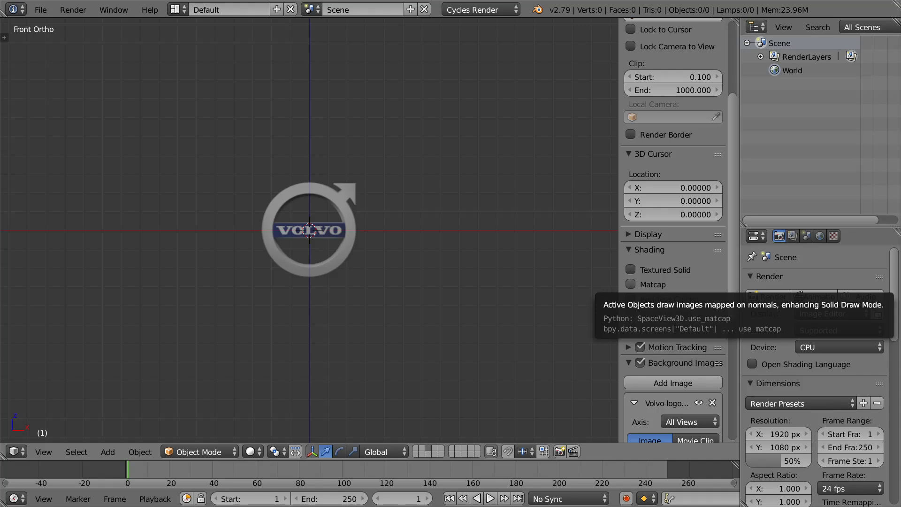
scroll(694, 387, "down", 2)
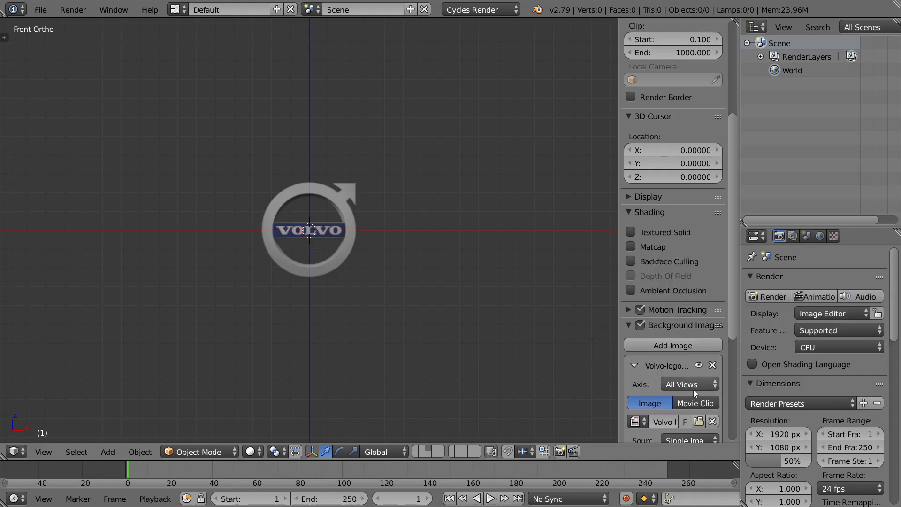
left_click(714, 365)
Step: Add a background image from Volvo-logo-2014-1920x1080.png in the ref folder
left_click(691, 345)
left_click(704, 420)
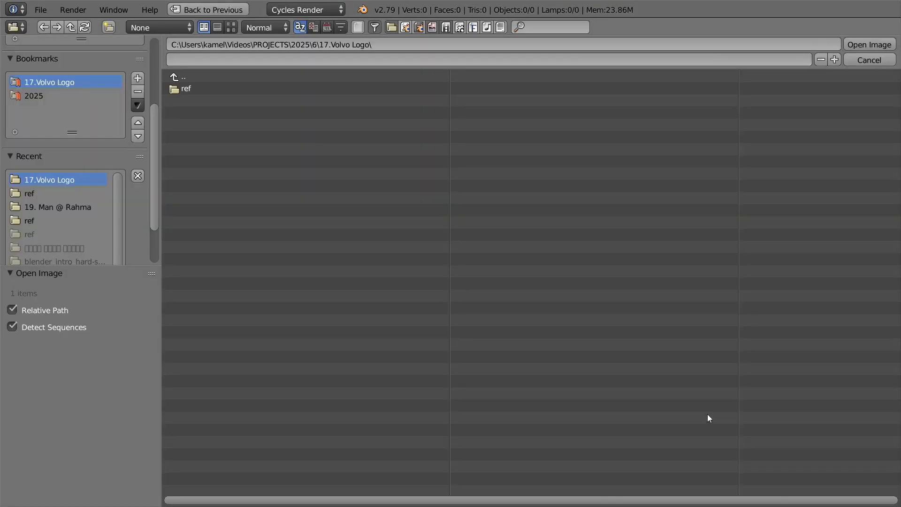
double_click(187, 89)
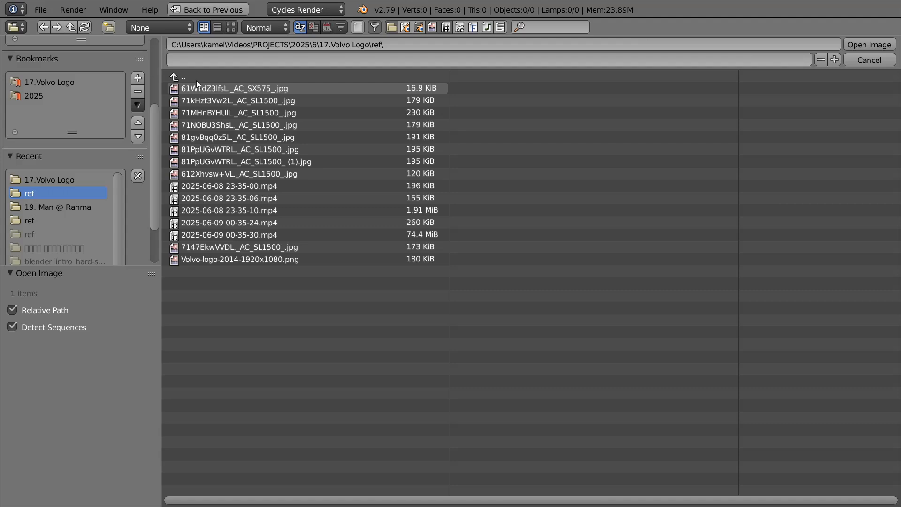
left_click(231, 27)
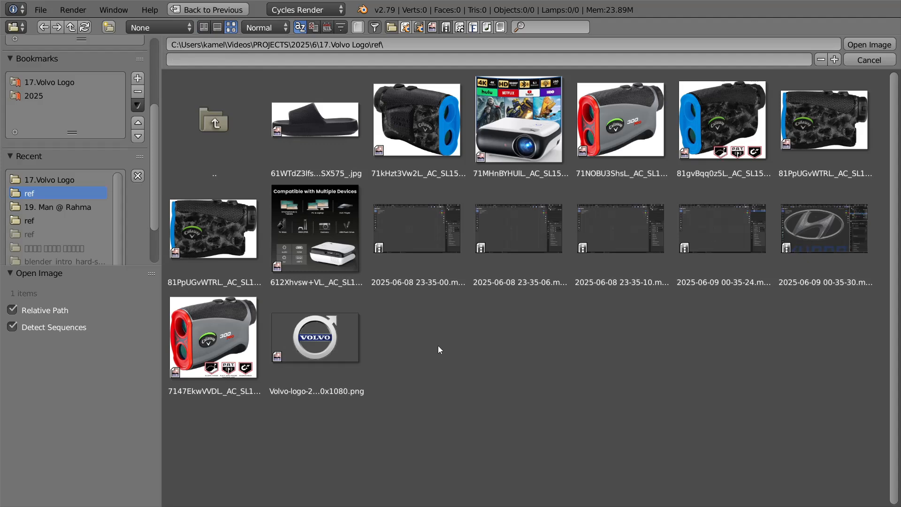
left_click(346, 332)
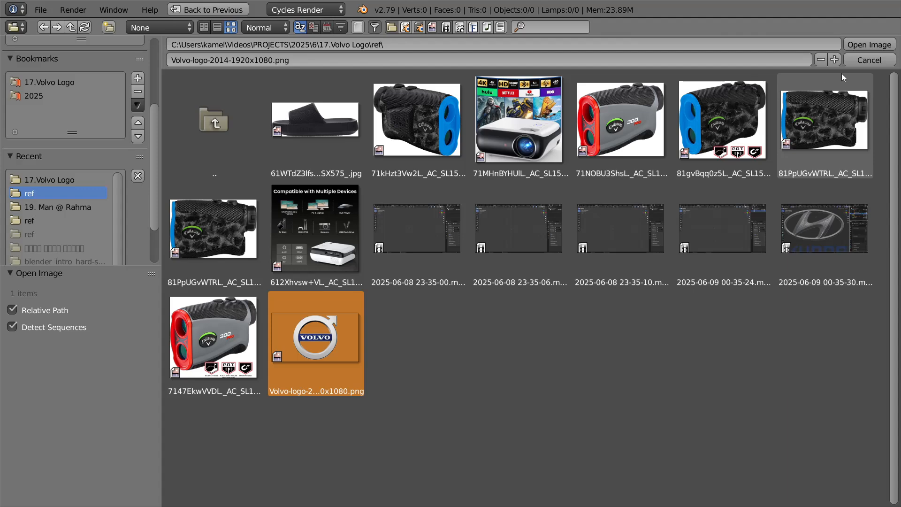
left_click(862, 43)
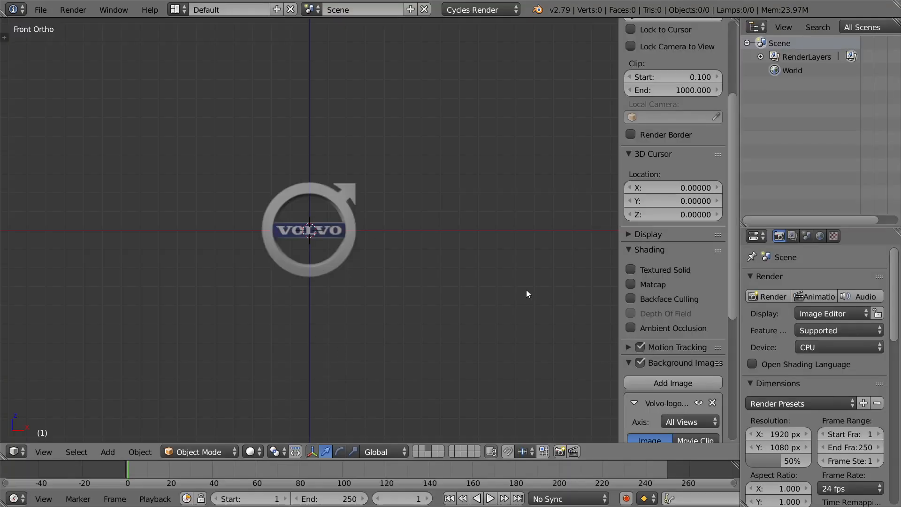
Step: Restrict the logo background image to the Front view and set its size to 1
scroll(646, 365, "down", 4)
left_click(672, 348)
left_click(575, 331)
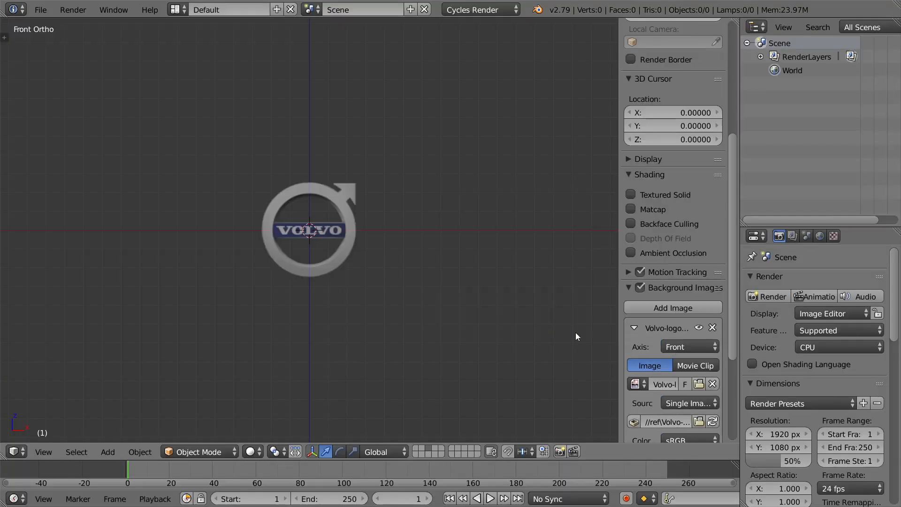
scroll(678, 391, "down", 7)
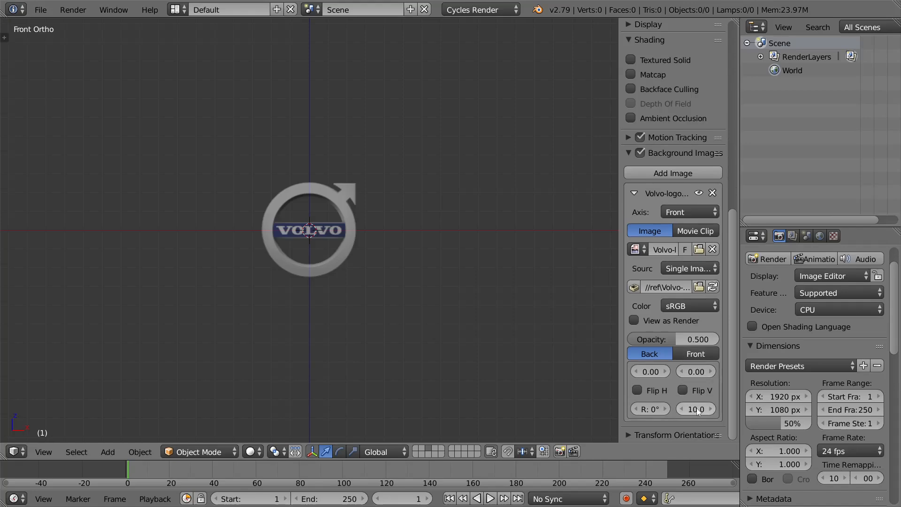
left_click(697, 410)
type("1")
key("Return")
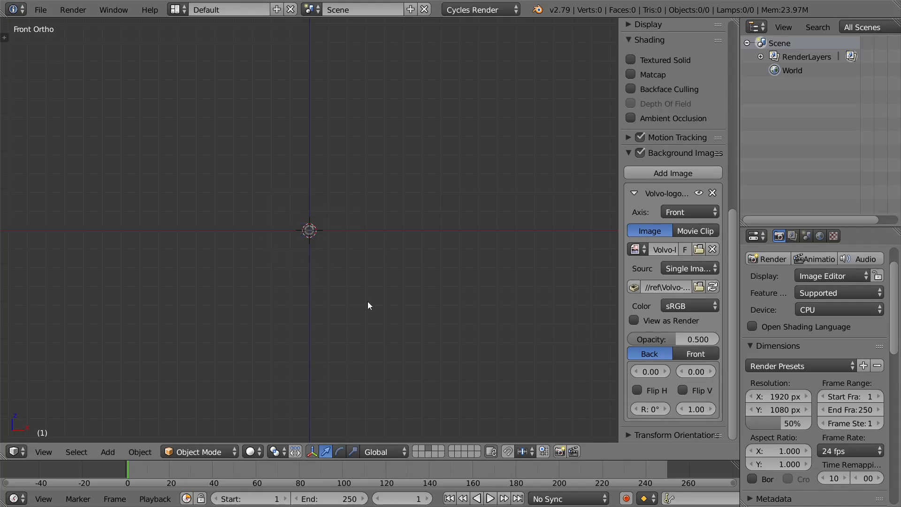
Step: Add a mesh circle at the centre of the logo reference
scroll(323, 225, "up", 15)
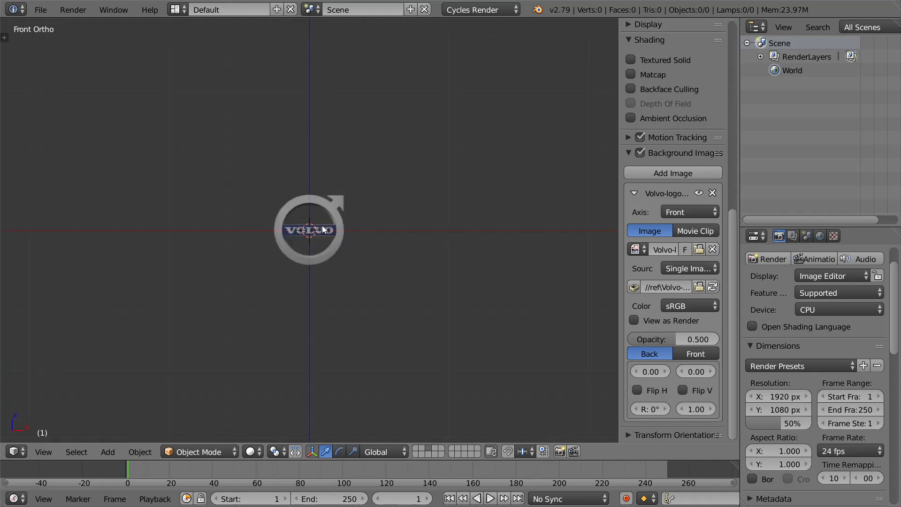
key("shift+a")
mouse_move(357, 205)
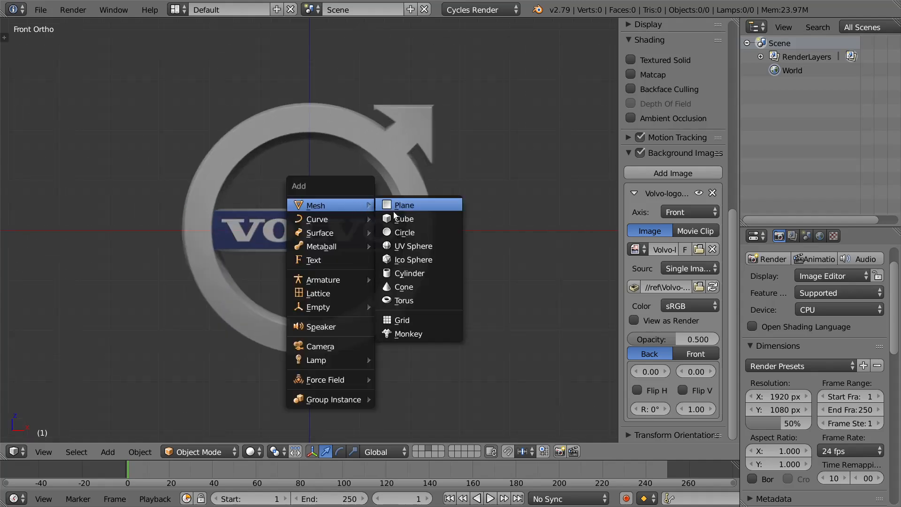
left_click(416, 227)
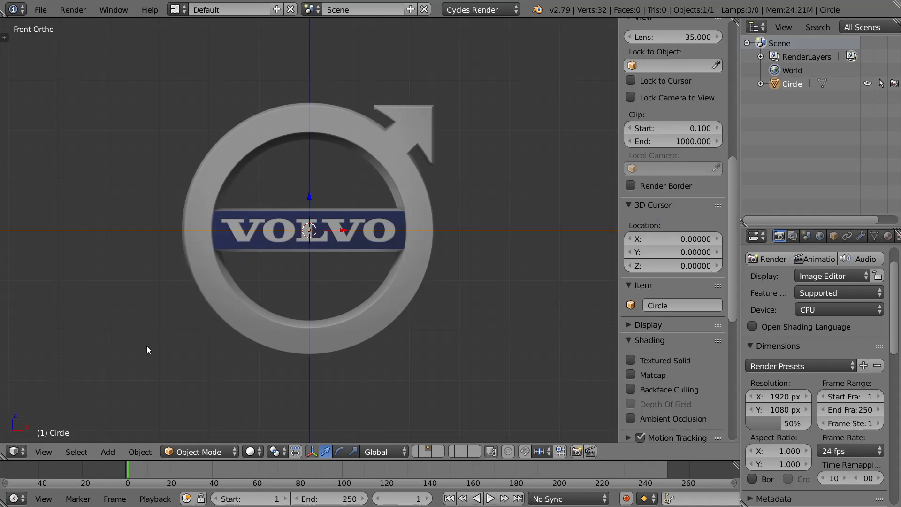
key("F6")
Step: Collapse the Background Images, Shading, 3D Cursor, View, Grease Pencil Layers, Item and Transform sections of the viewport properties
scroll(723, 348, "down", 10)
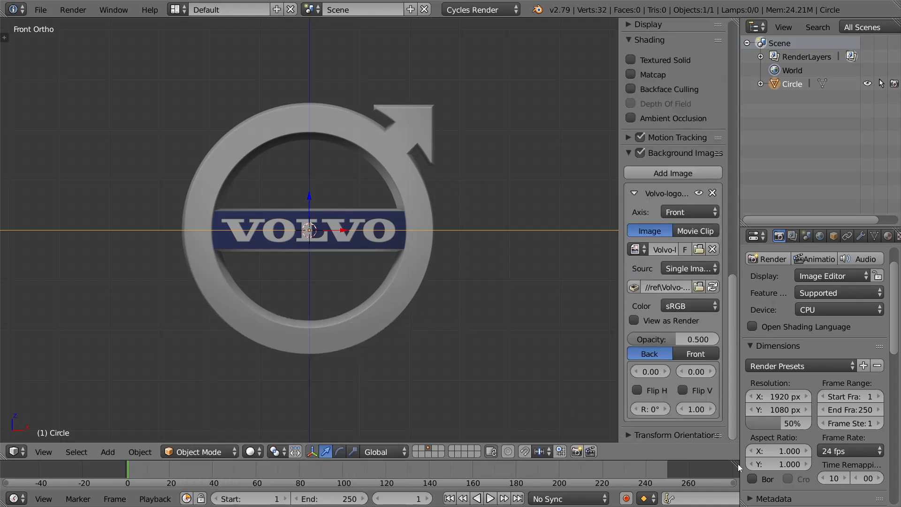
left_click(629, 153)
scroll(649, 173, "up", 6)
left_click(641, 172)
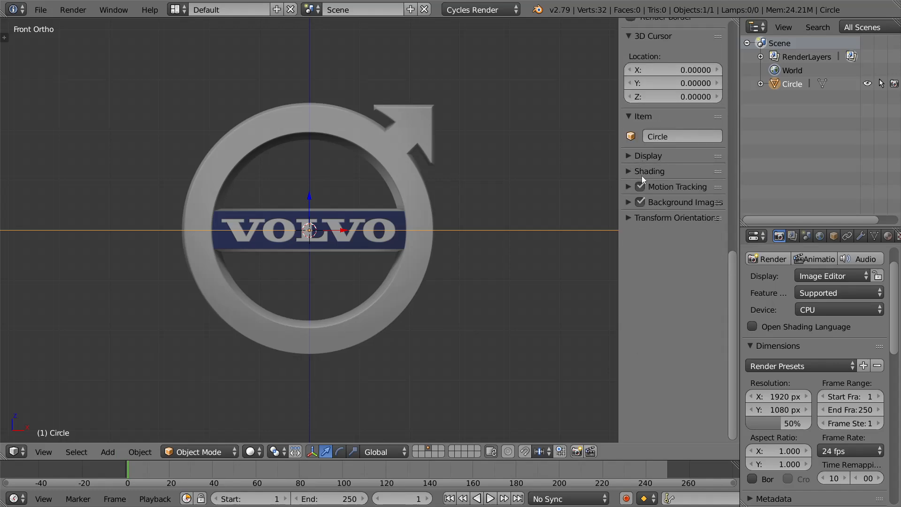
mouse_move(735, 292)
left_mouse_down()
mouse_move(723, 193)
mouse_move(711, 188)
left_mouse_up()
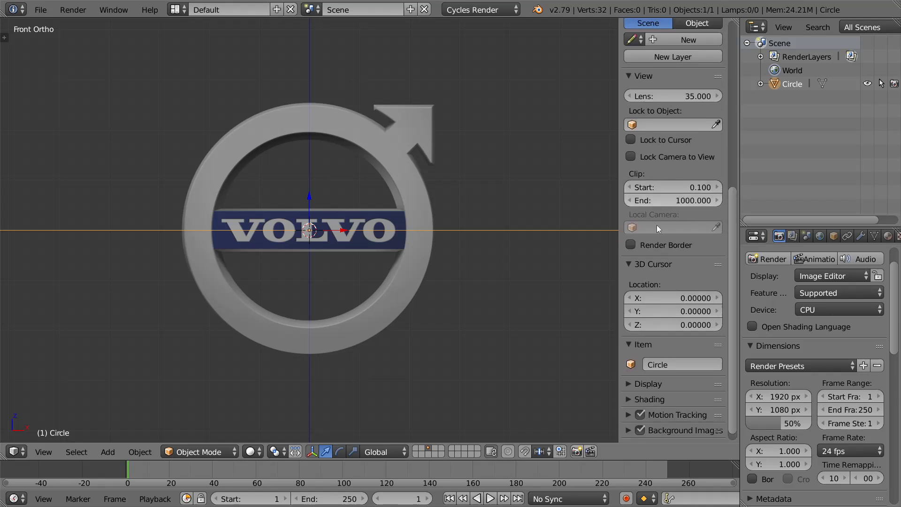
left_click(651, 264)
scroll(648, 128, "up", 4)
left_click(649, 151)
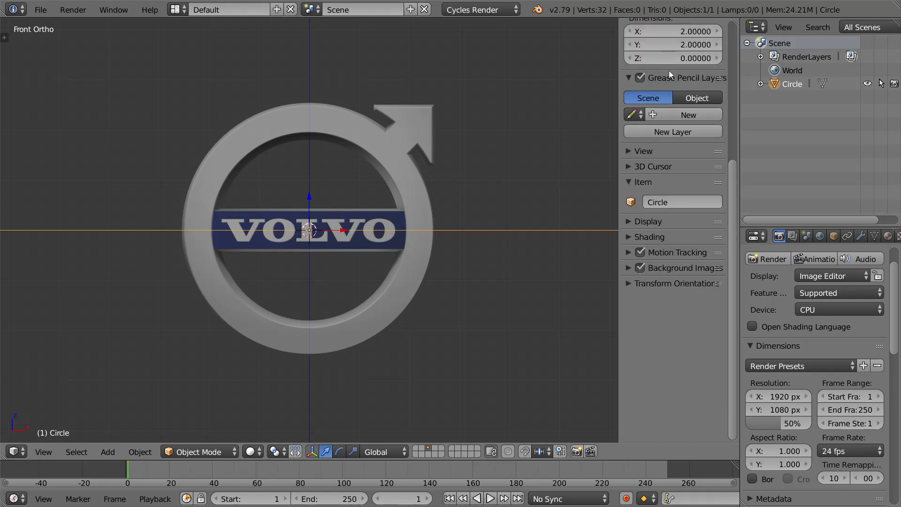
left_click(669, 76)
left_click(652, 123)
scroll(718, 169, "up", 1)
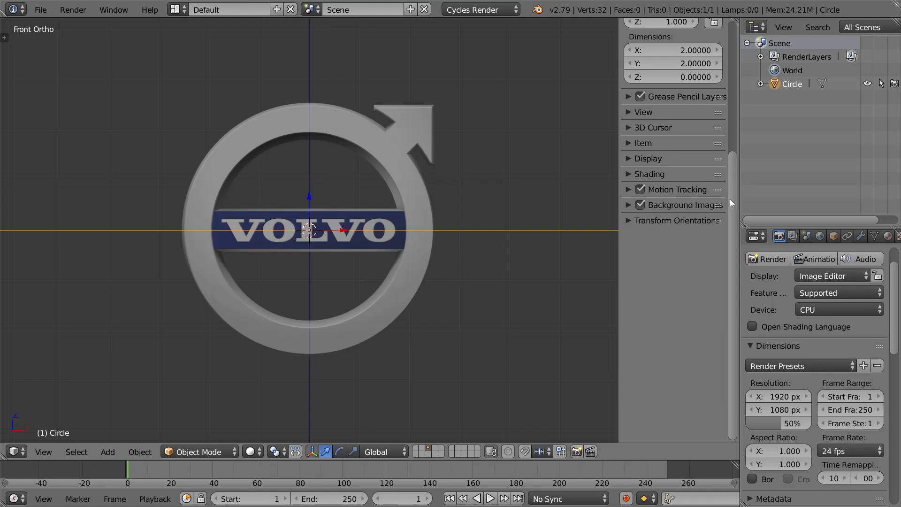
left_click_drag(731, 199, 727, 40)
left_click(662, 27)
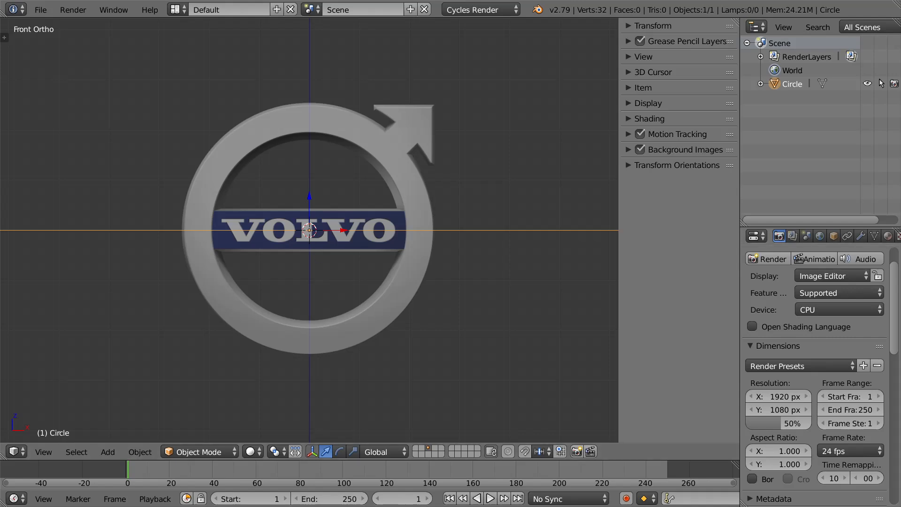
Step: Hide the viewport's properties region
key("n")
key("n")
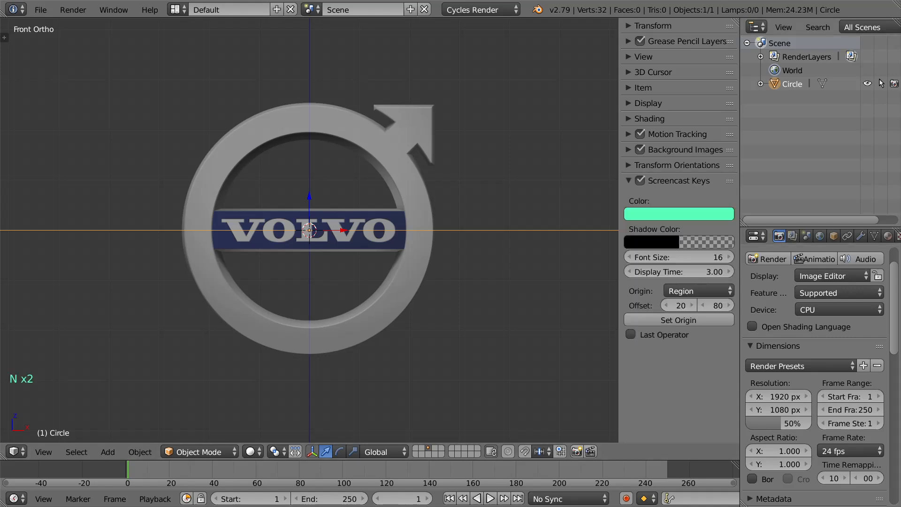
left_click(565, 237)
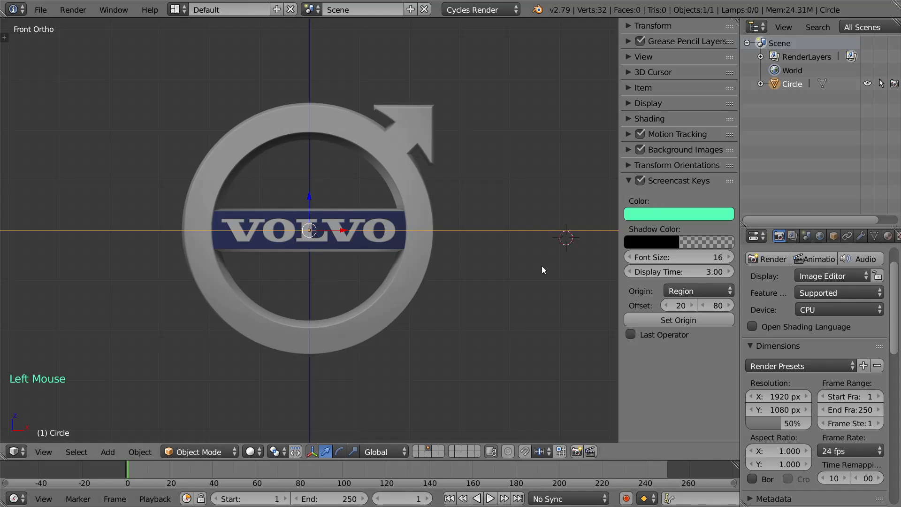
key("n")
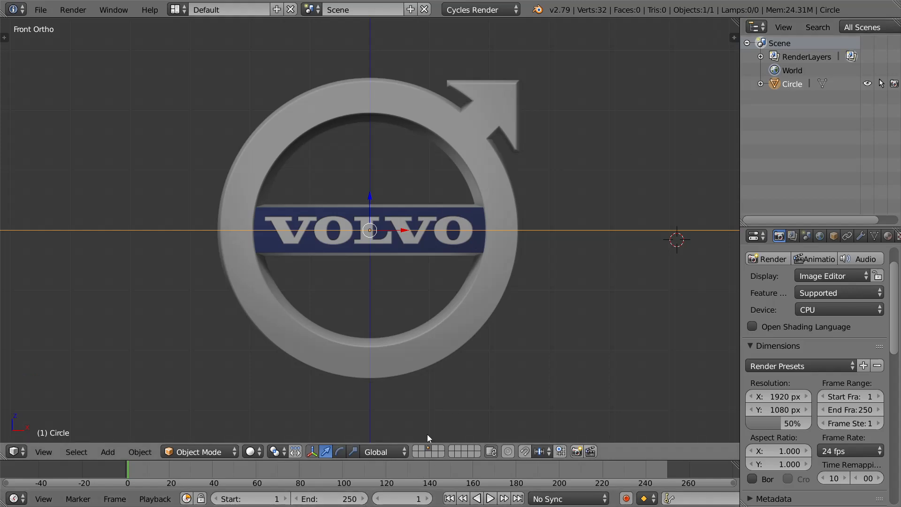
Step: Move the circle object to the first layer and display that layer
key("a")
key("m")
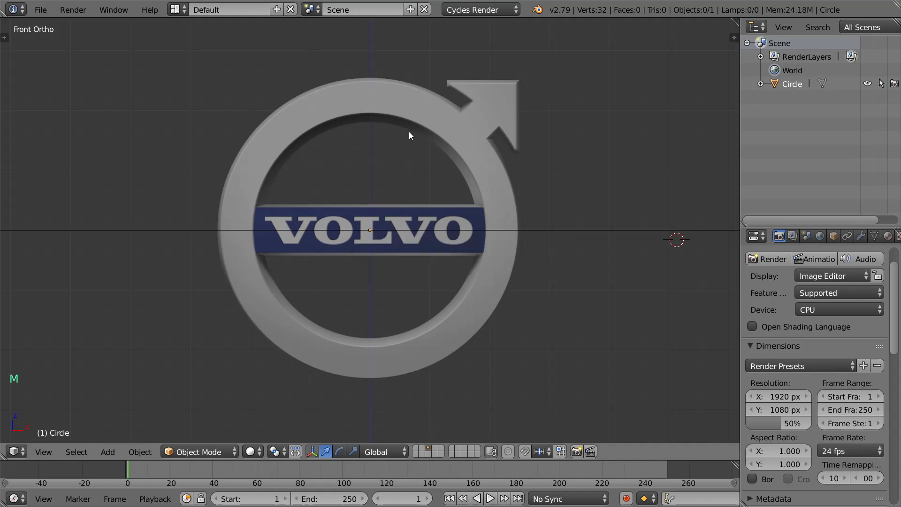
key("m")
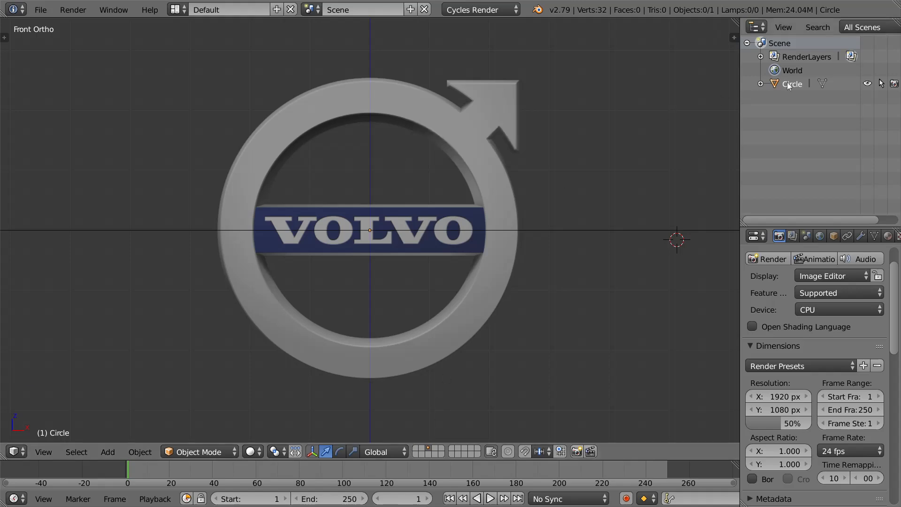
left_click(652, 229)
key("m")
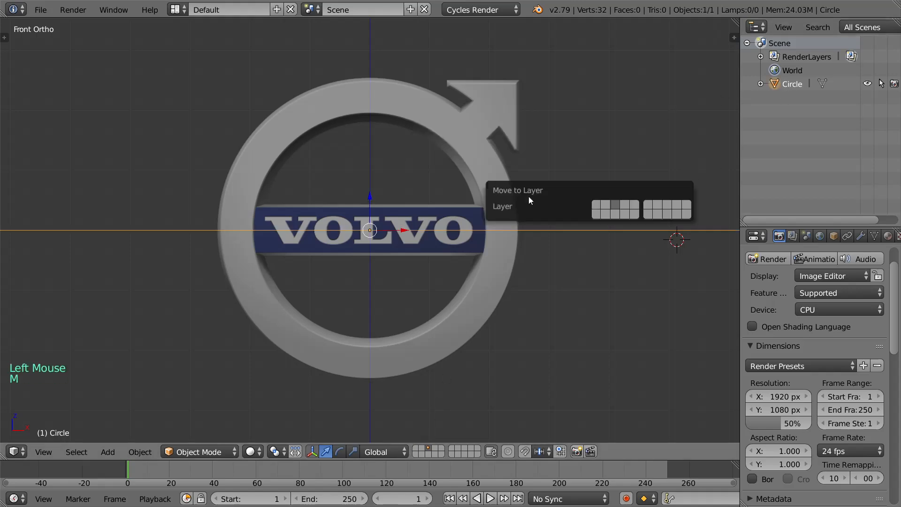
left_click(598, 204)
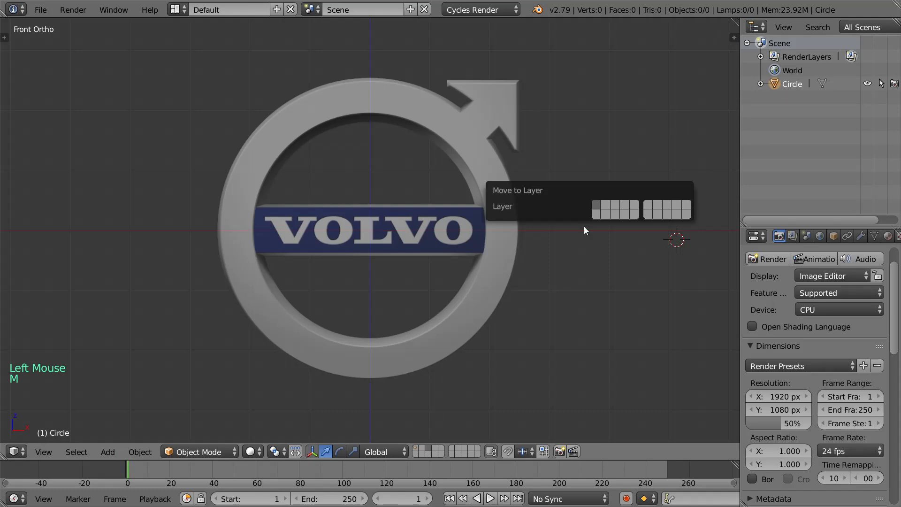
left_click(418, 450)
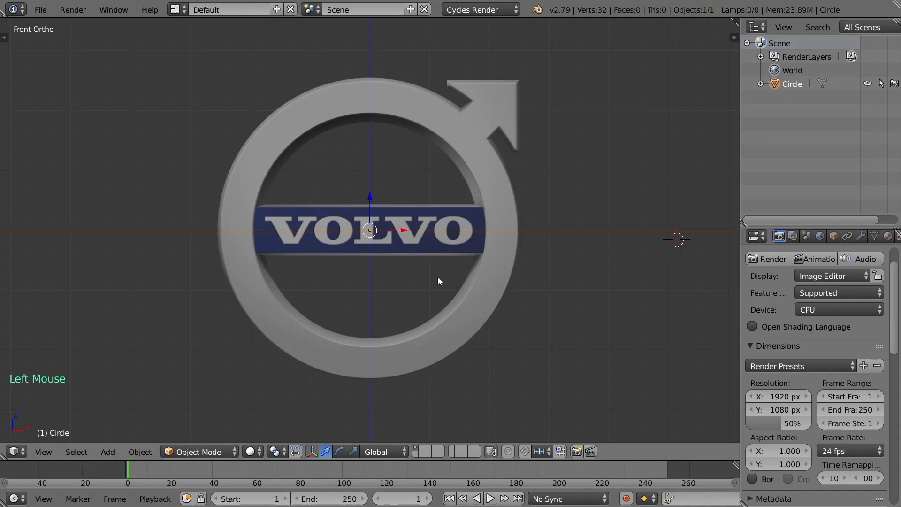
Step: Rotate the circle 90° about the X axis and scale it to match the logo ring's outer edge
type("rx90")
key("Return")
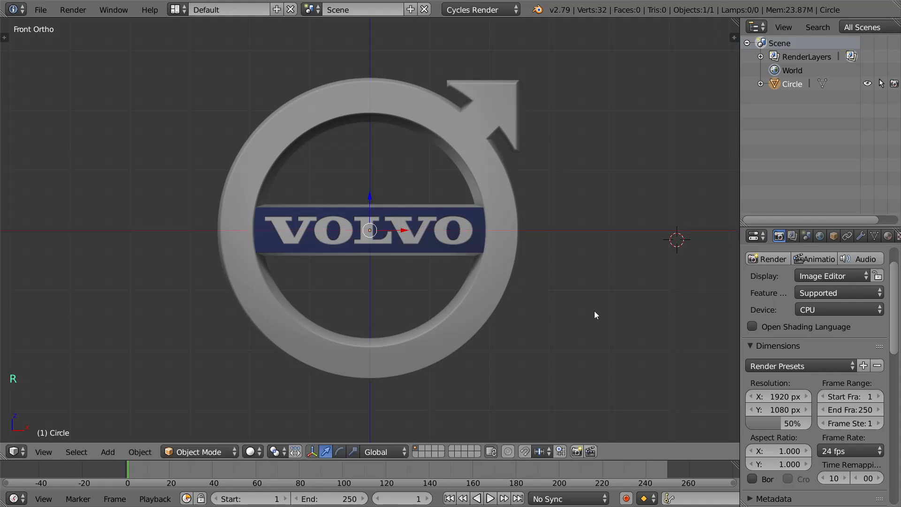
key("s")
key("Escape")
key("s")
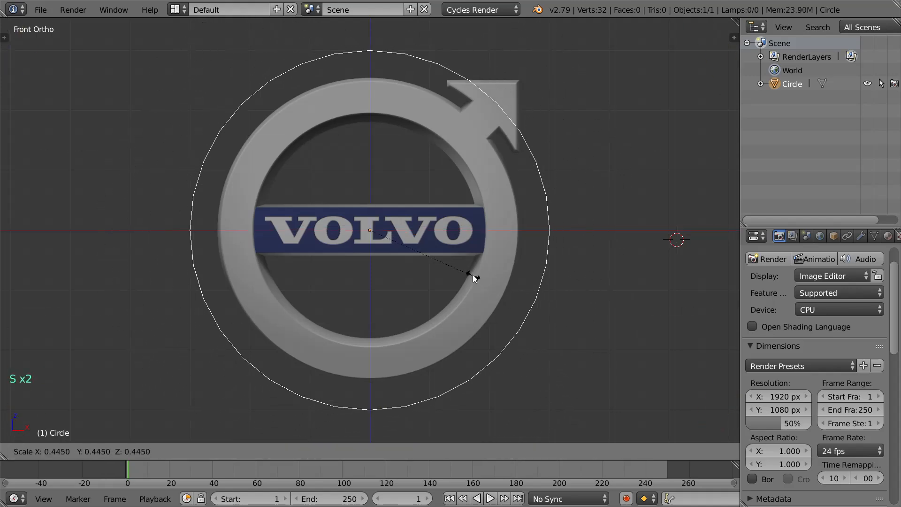
left_click(458, 262)
Step: In Edit Mode, rotate all the circle's vertices until one meets the ring at the arrow's lower notch
key("Tab")
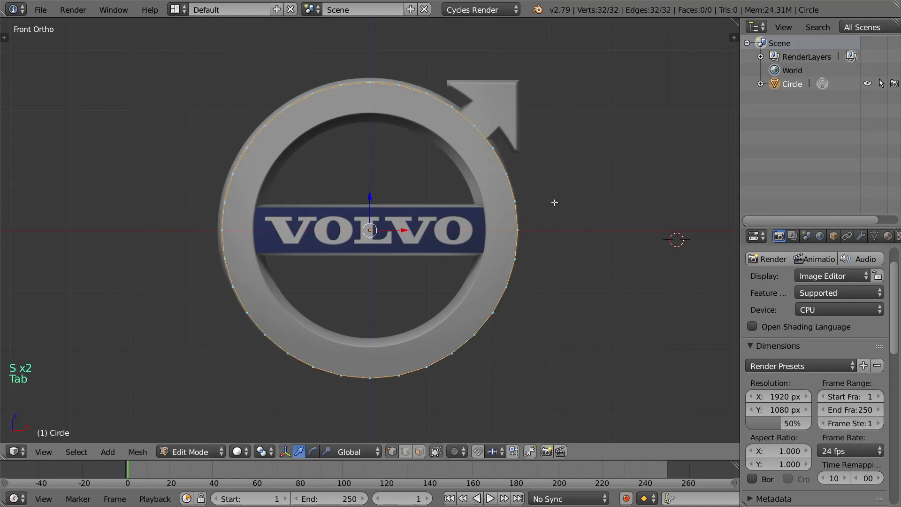
scroll(553, 201, "up", 2)
middle_click_drag(553, 201, 540, 233, "shift")
scroll(526, 271, "up", 3)
key("a")
key("a")
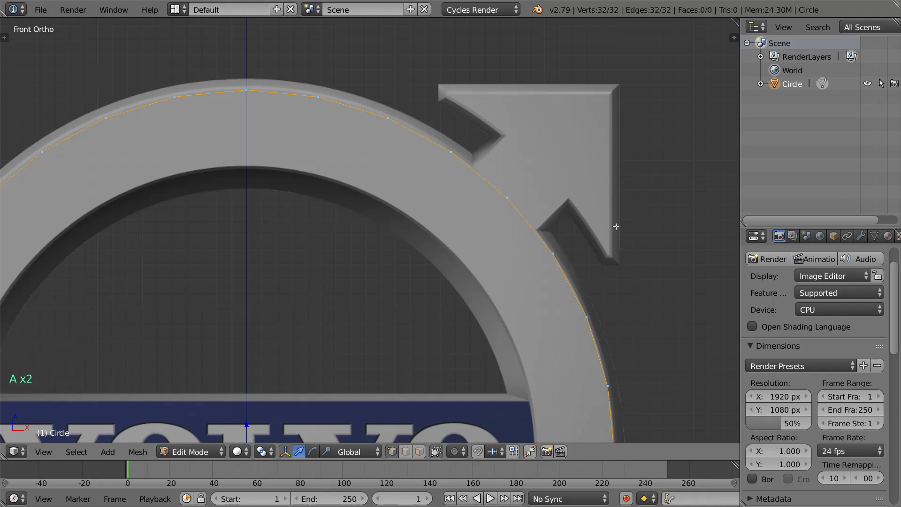
key("r")
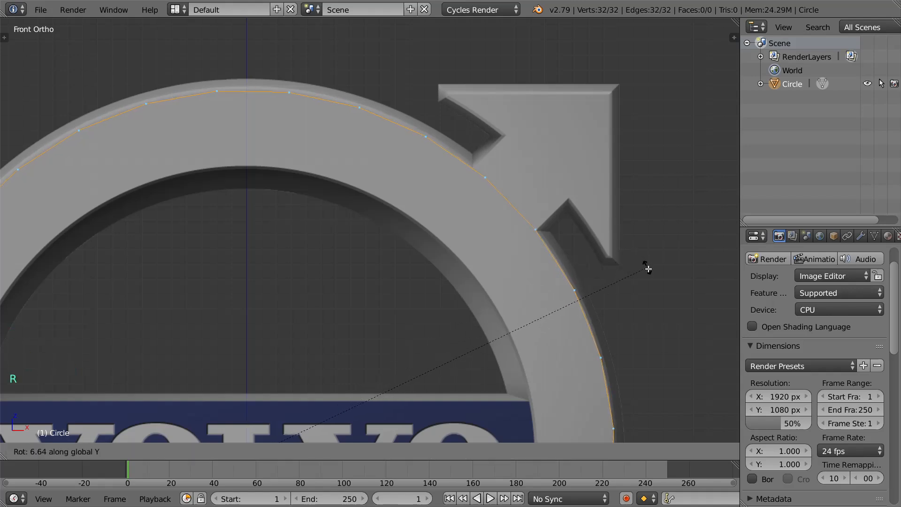
left_click(627, 263)
Step: Move the next vertex above that notch to the ring corner at the arrow's upper notch
left_click(546, 159)
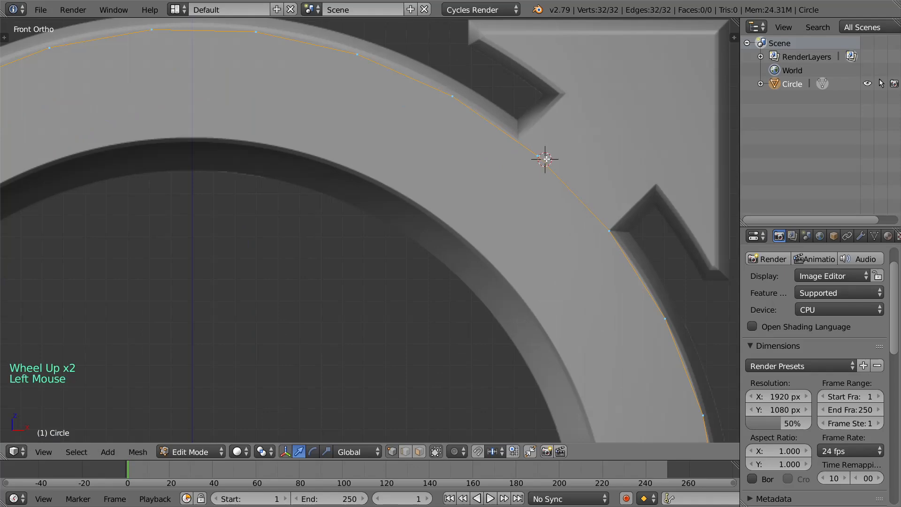
right_click(540, 155)
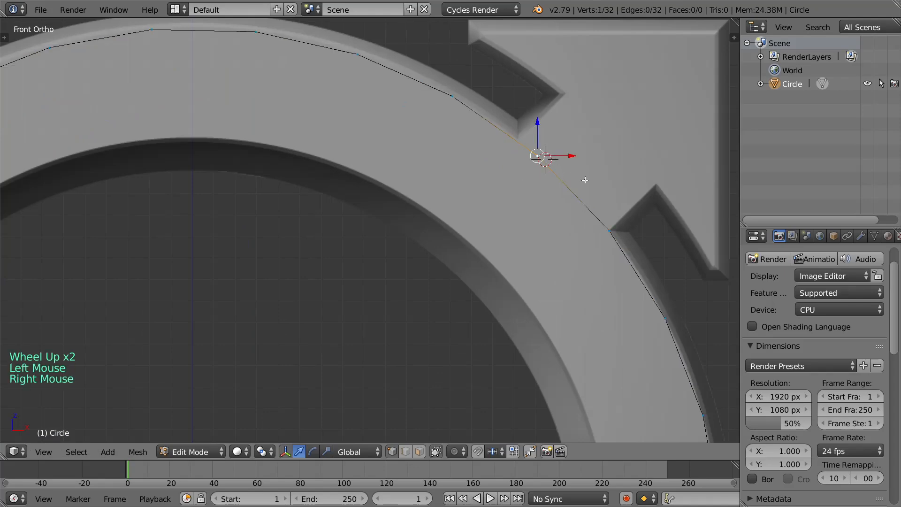
key("g")
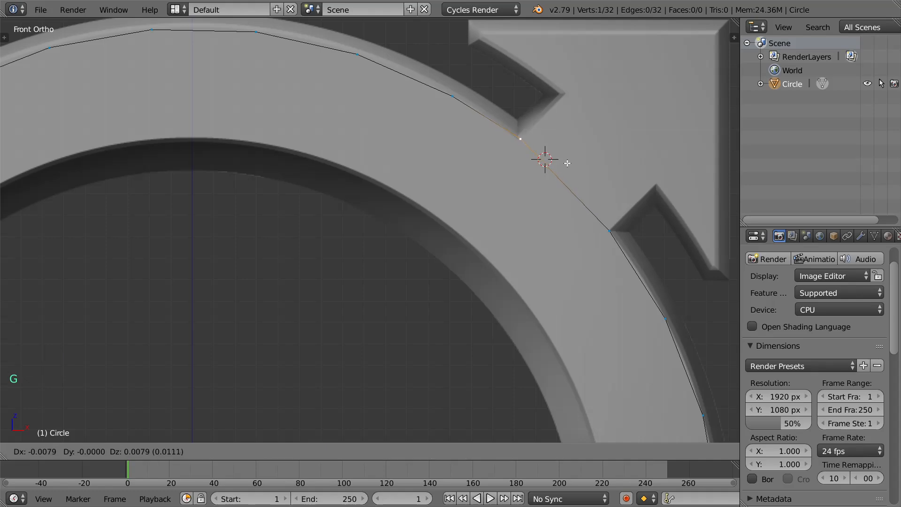
left_click(567, 164)
Step: Select all the circle's vertices, return to Object Mode and snap the 3D cursor to the circle's centre
scroll(563, 188, "down", 4)
key("a")
middle_click_drag(562, 211, 574, 216, "shift")
scroll(548, 235, "up", 2)
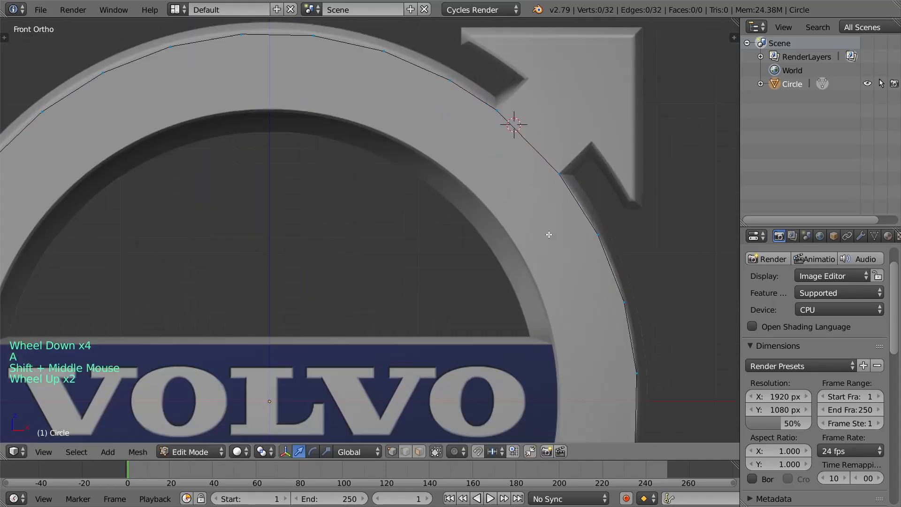
key("a")
scroll(626, 229, "up", 1)
scroll(528, 216, "down", 2)
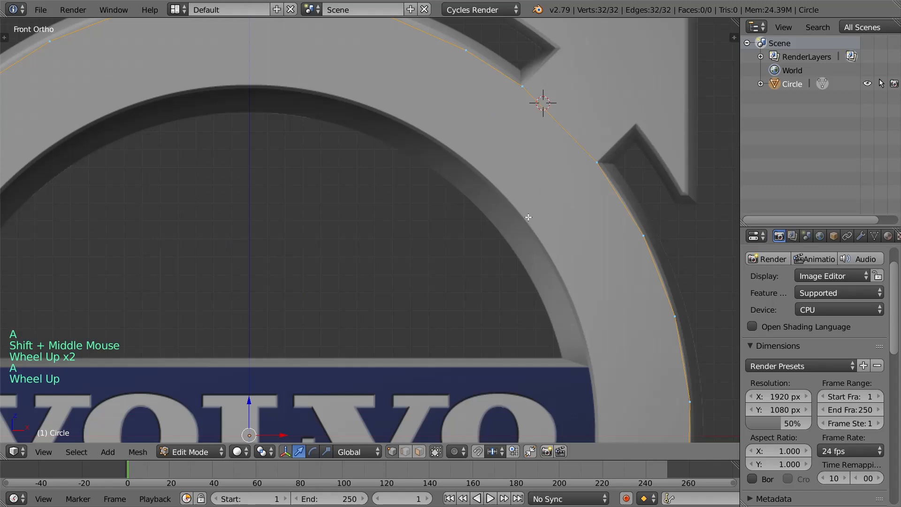
key("Tab")
key("shift+s")
left_click(502, 291)
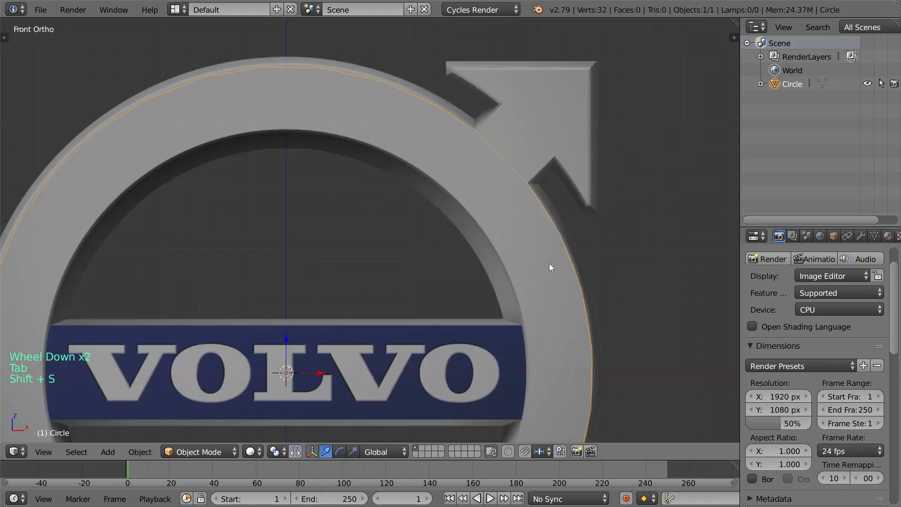
Step: Extrude the circle's vertices in Edit Mode and scale them inward to the logo ring's inner edge
key("Tab")
scroll(590, 233, "up", 2)
key("e")
key("s")
scroll(654, 237, "down", 3)
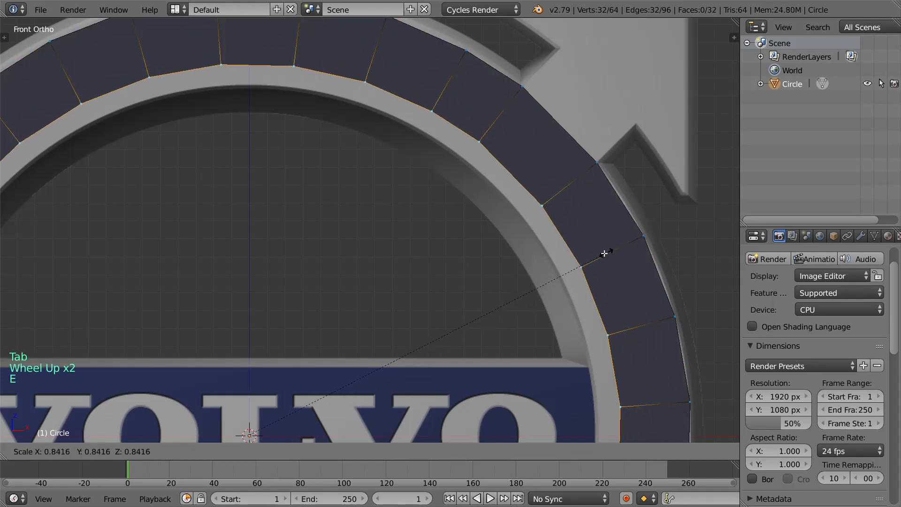
left_click(586, 257)
Step: Select the two outer ring vertices at the base of the arrow
middle_click_drag(587, 252, 502, 262, "shift")
scroll(503, 263, "up", 2)
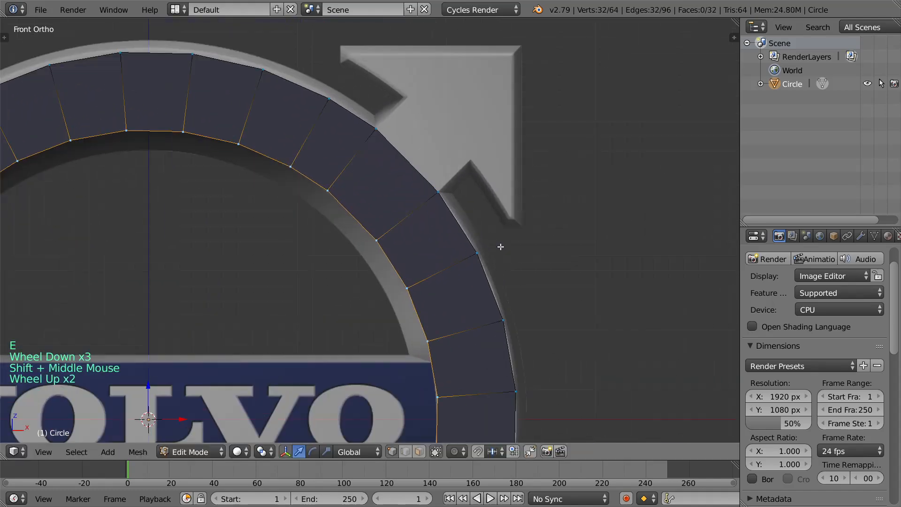
left_click(451, 191)
right_click(371, 132)
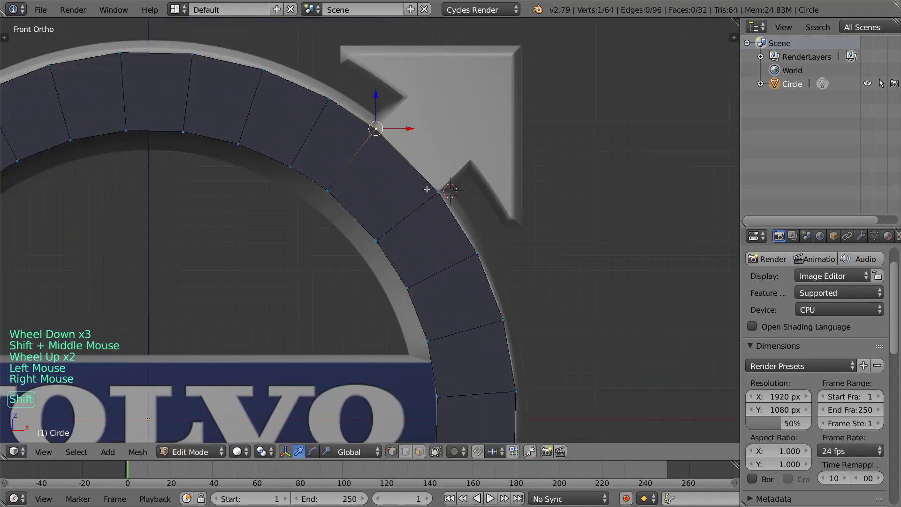
right_click(427, 189, "shift")
middle_click_drag(471, 223, 475, 241, "shift")
Step: Snap the 3D cursor back to the circle's centre and set the mesh's pivot point to 3D Cursor
key("Tab")
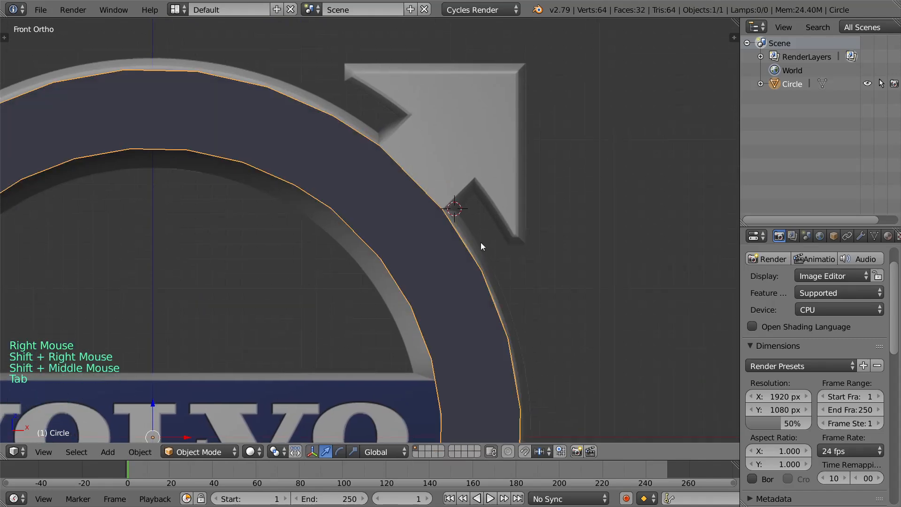
key("shift+s")
left_click(449, 244)
middle_click_drag(459, 273, 509, 237, "shift")
key("Tab")
left_click(263, 453)
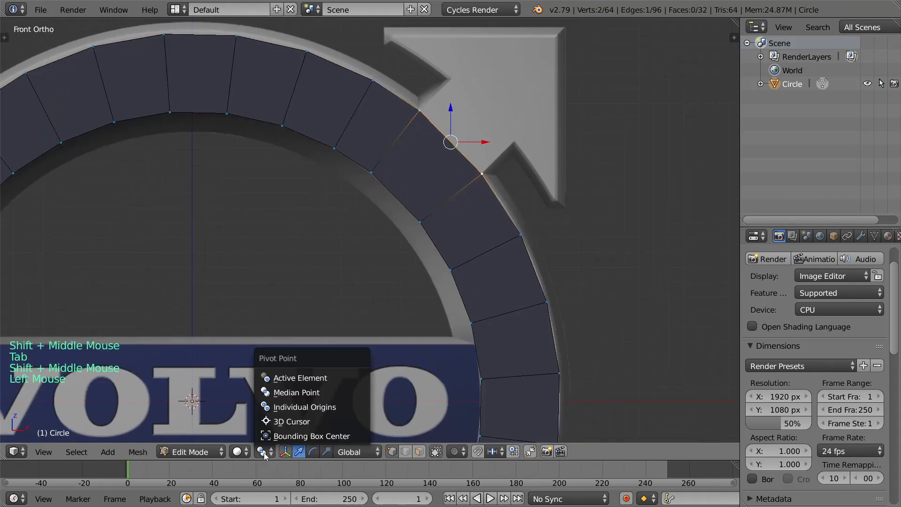
left_click(297, 424)
Step: Try extruding the edge at the arrow's base outward, switch to wireframe display, and undo the extrusion
middle_click_drag(436, 221, 425, 245, "shift")
key("e")
key("s")
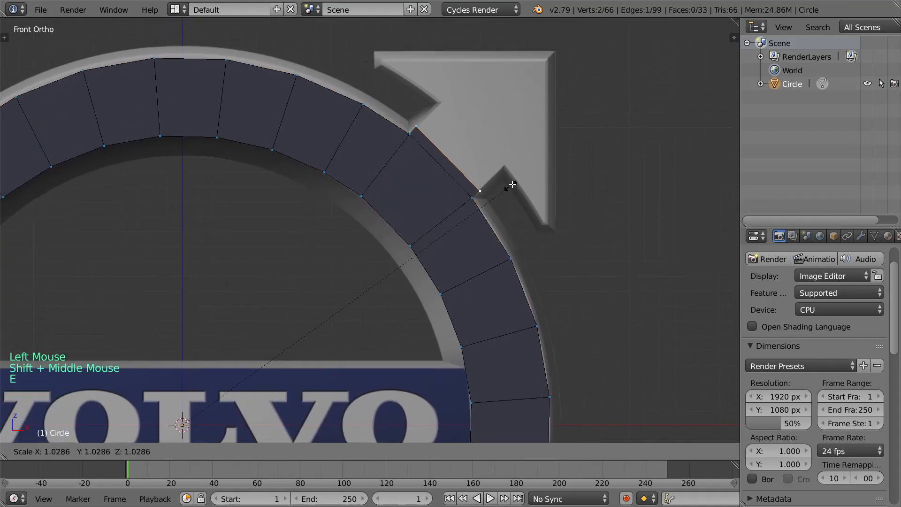
left_click(532, 158)
key("z")
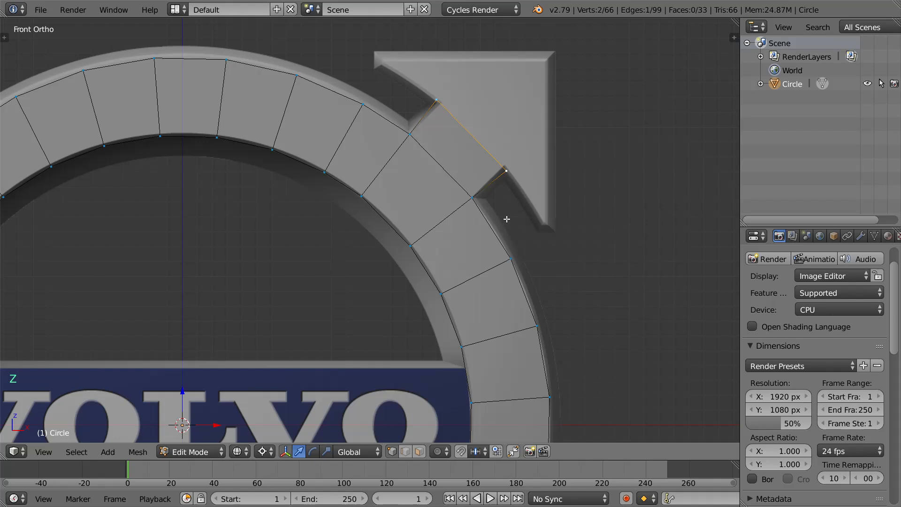
key("ctrl+z")
Step: Add the neighbouring outer vertex on each side to the selection and extrude all four outward, scaled by about 1.11
right_click(509, 257, "shift")
right_click(364, 105, "shift")
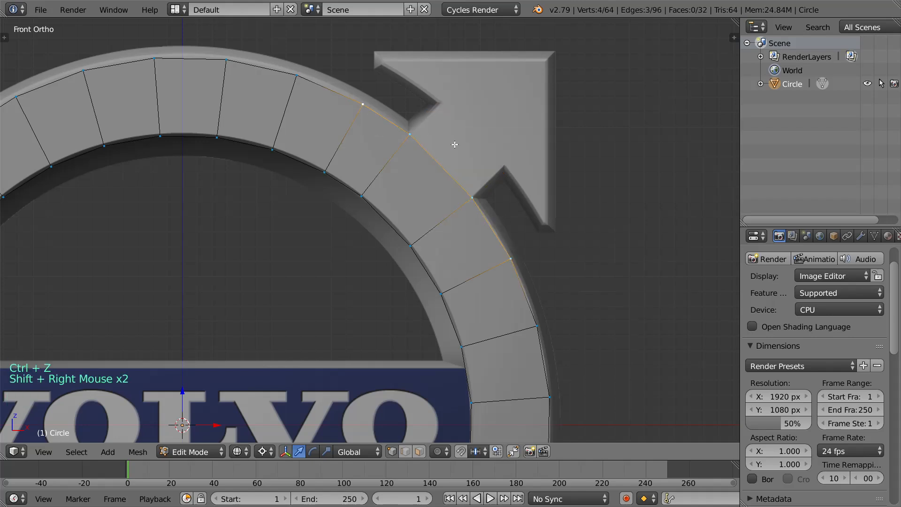
key("e")
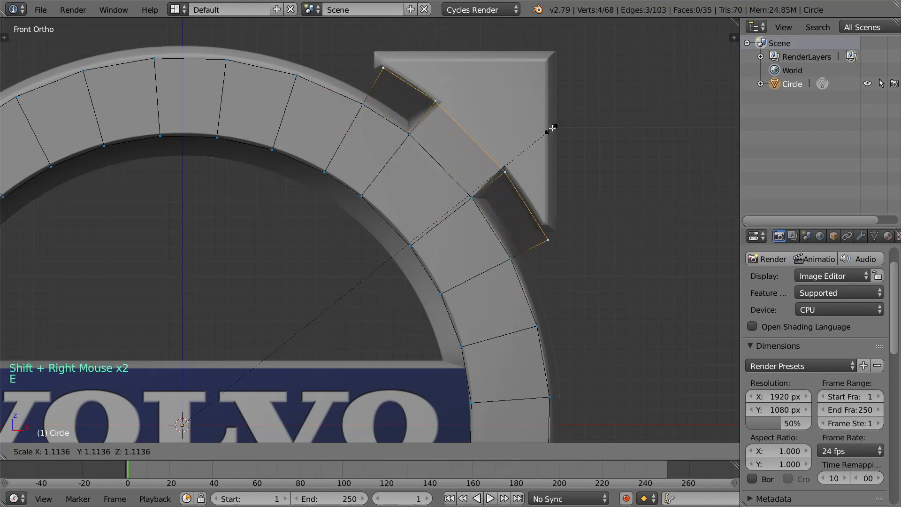
left_click(553, 127)
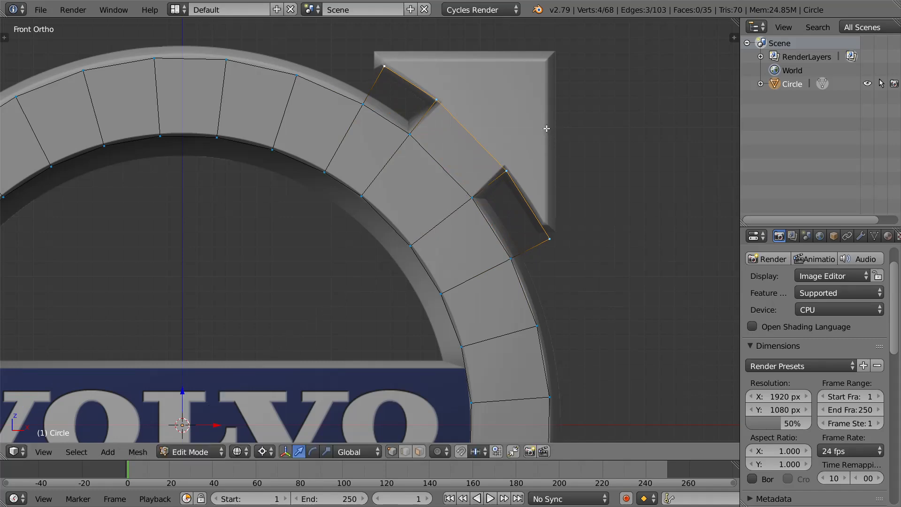
Step: Scale the extruded middle edge between the arrow's notches to about 0.93, with the pivot at the selection's centre
right_click(507, 171)
right_click(437, 99, "shift")
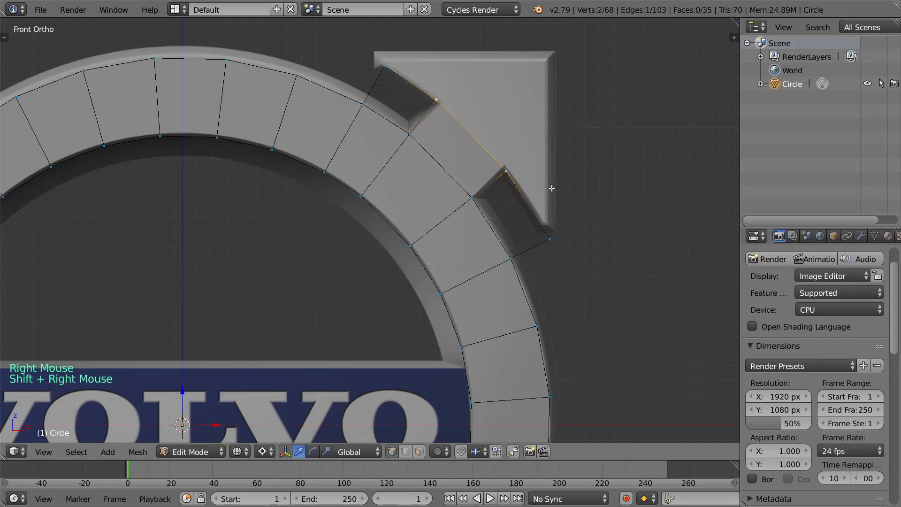
key("s")
key("Escape")
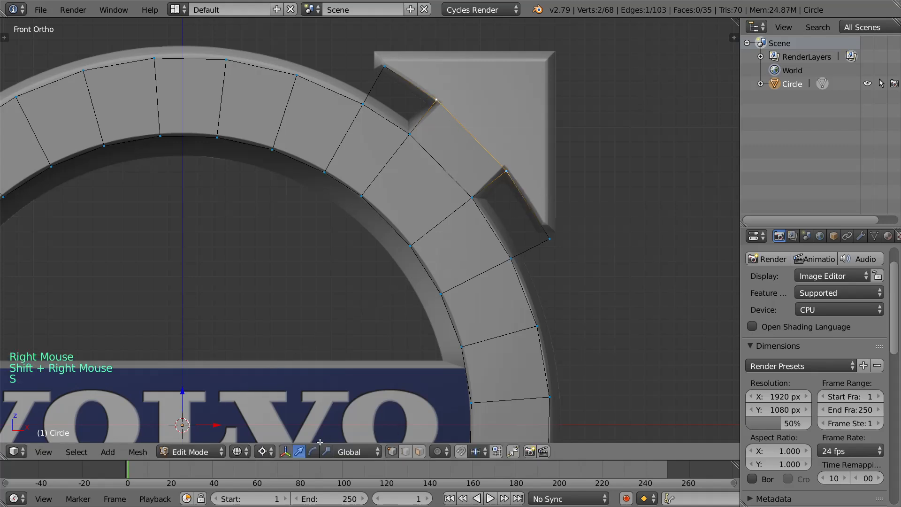
left_click(262, 451)
left_click(310, 393)
key("s")
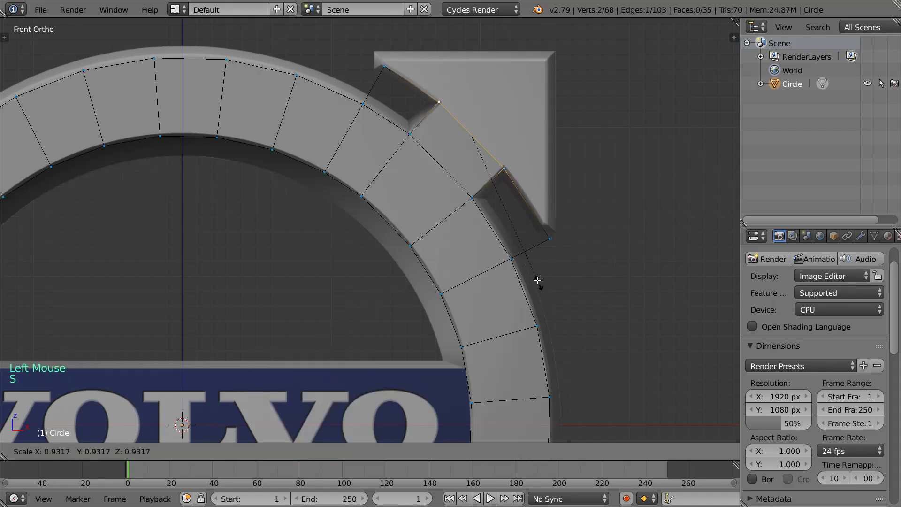
left_click(537, 281)
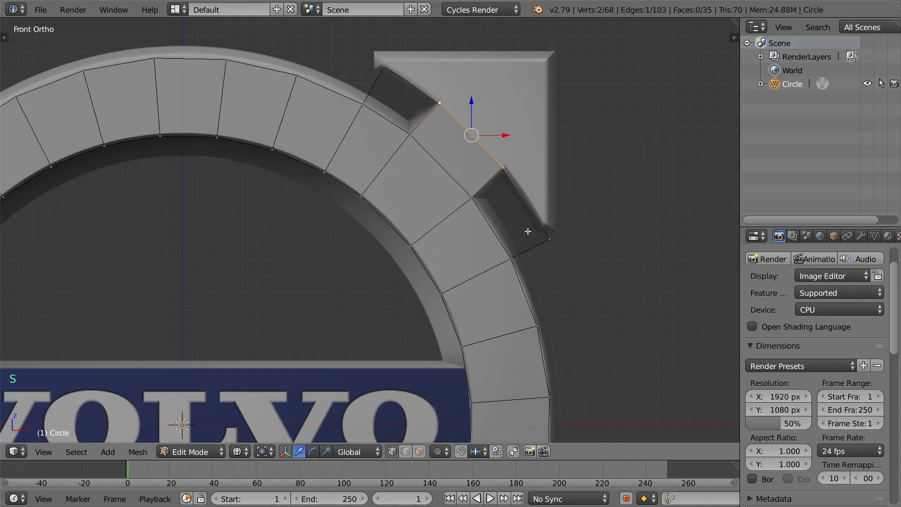
Step: Add a loop cut across the ring and slide it to the blue bar's upper-right corner
right_click(518, 181, "alt")
middle_click_drag(552, 193, 547, 218, "shift")
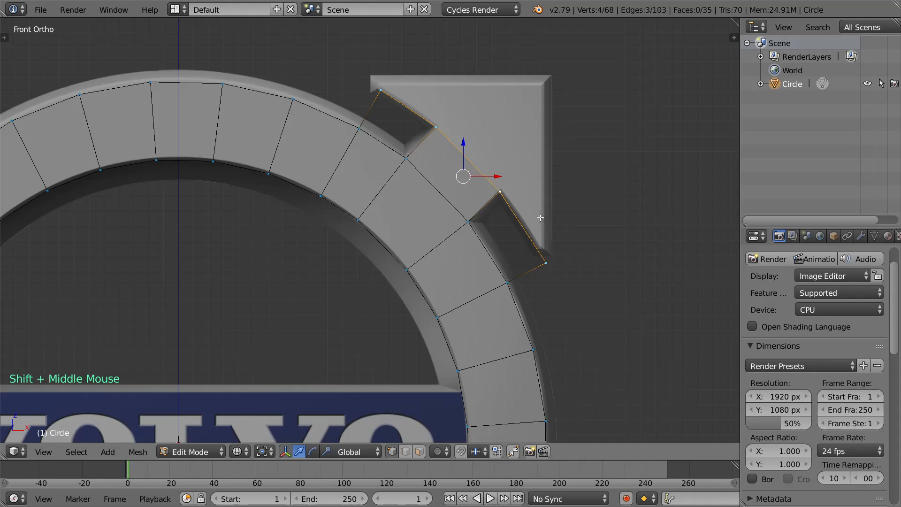
scroll(490, 265, "down", 3)
middle_click_drag(488, 269, 533, 197, "shift")
scroll(526, 201, "up", 1)
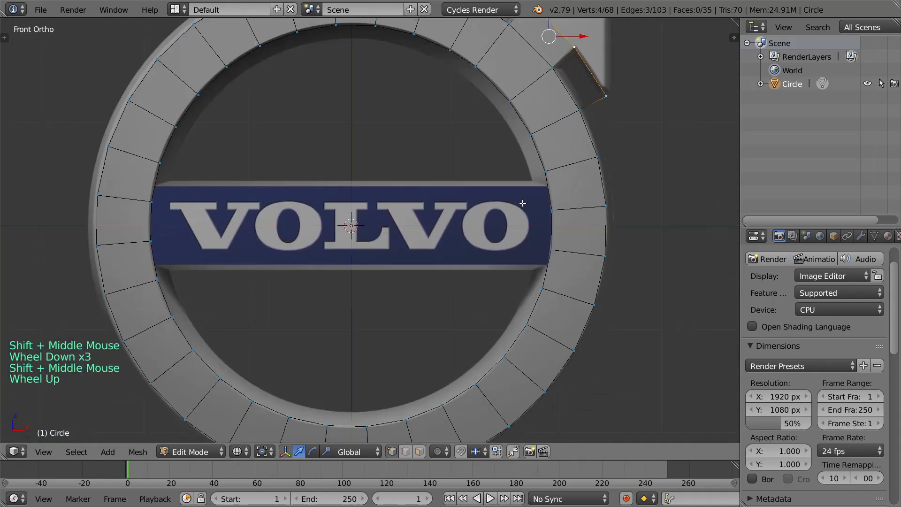
scroll(547, 268, "up", 2)
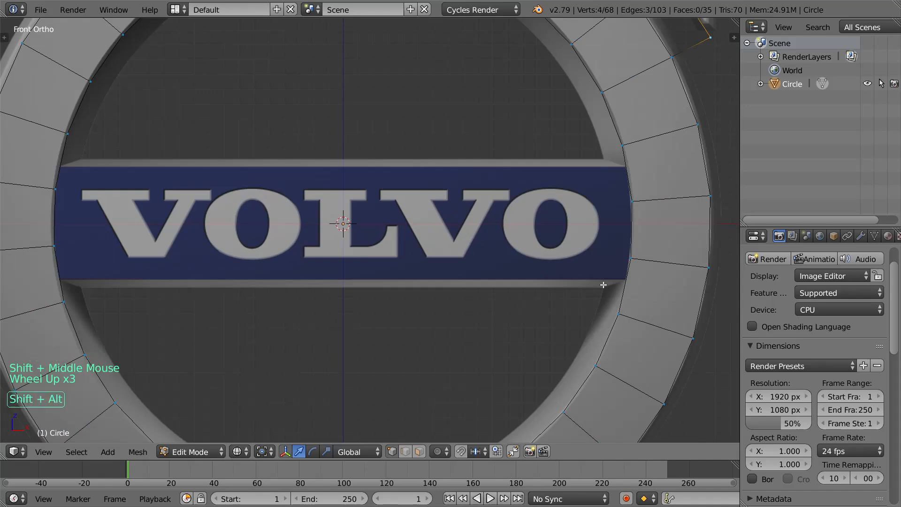
middle_click_drag(648, 290, 618, 285, "shift")
middle_click_drag(105, 245, 146, 252, "shift")
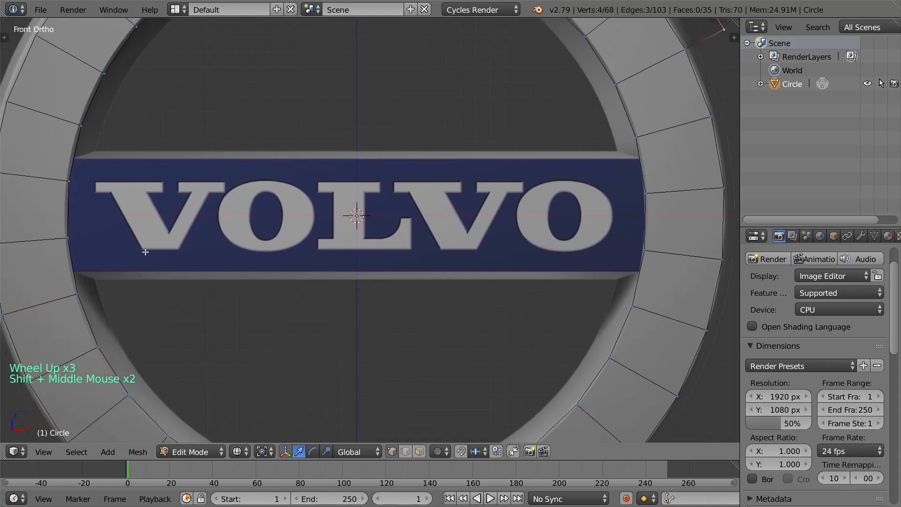
key("ctrl+r")
left_click(644, 159)
left_click(647, 152)
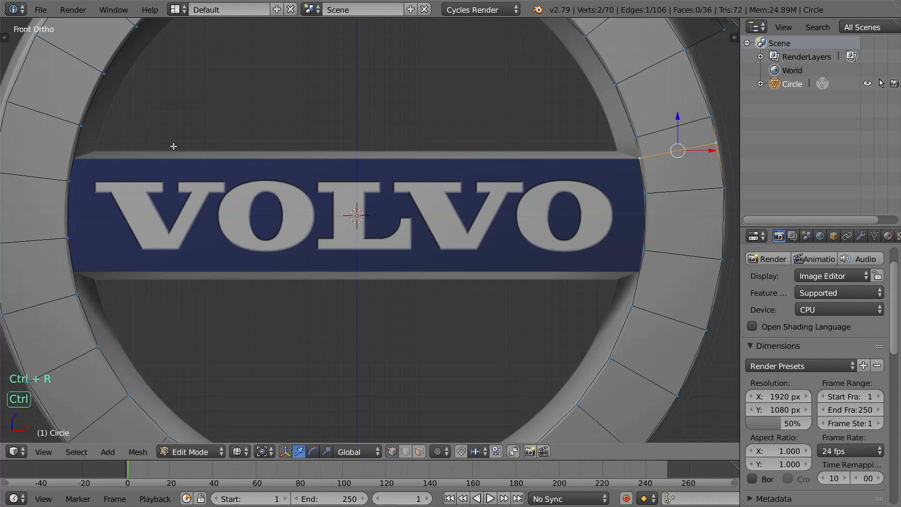
Step: Add loop cuts across the ring at the blue bar's upper-left, lower-left and lower-right corners
key("ctrl+r")
left_click(71, 162)
left_click(64, 172)
key("ctrl+r")
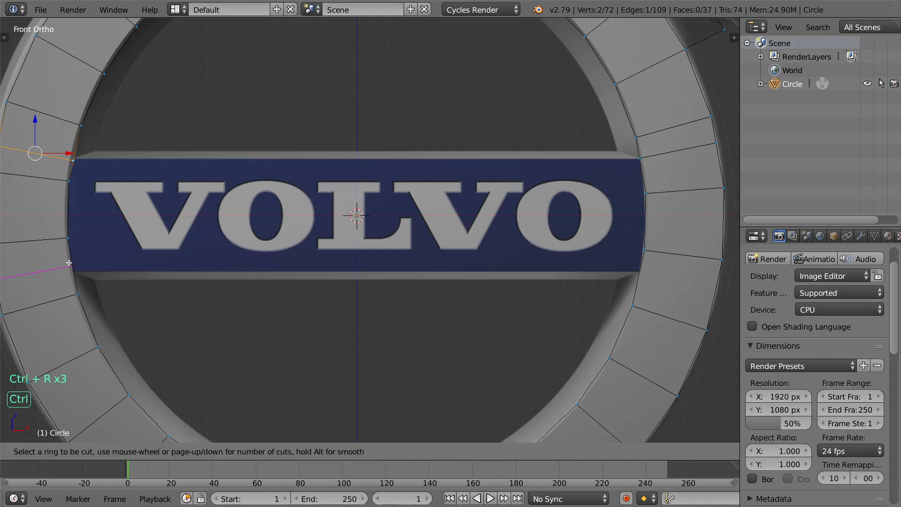
left_click(73, 269)
left_click(162, 280)
key("ctrl+r")
left_click(646, 251)
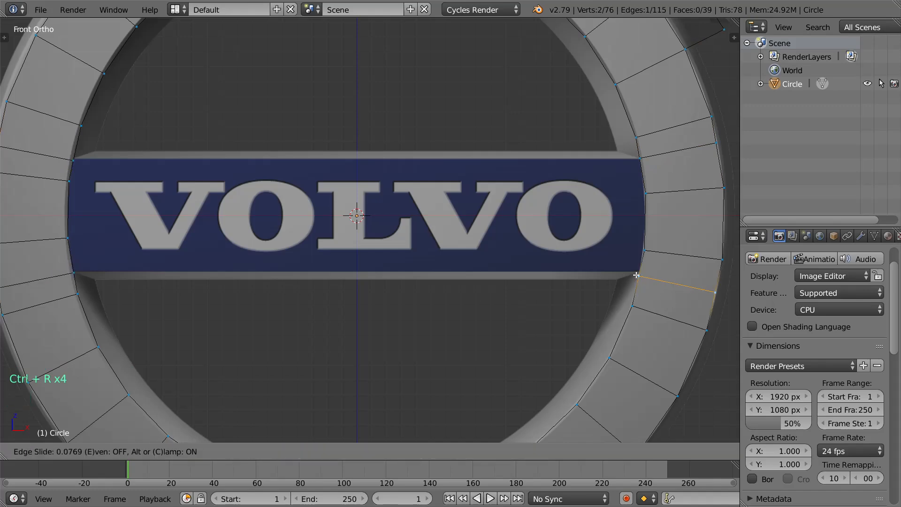
left_click(646, 246)
Step: Select the four inner ring vertices at each end of the blue bar and bridge the two sides with LoopTools
right_click(639, 214, "alt")
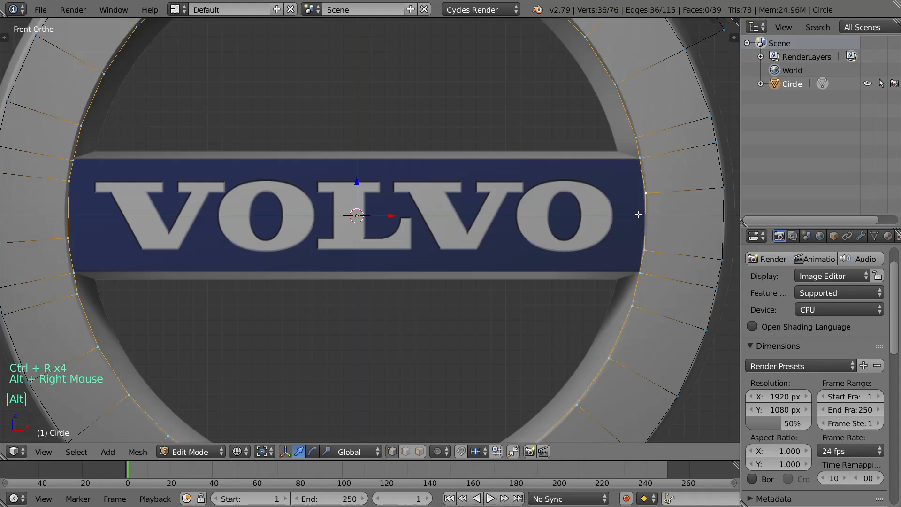
key("alt+a")
right_click(640, 271)
right_click(644, 251, "shift")
right_click(646, 194, "shift")
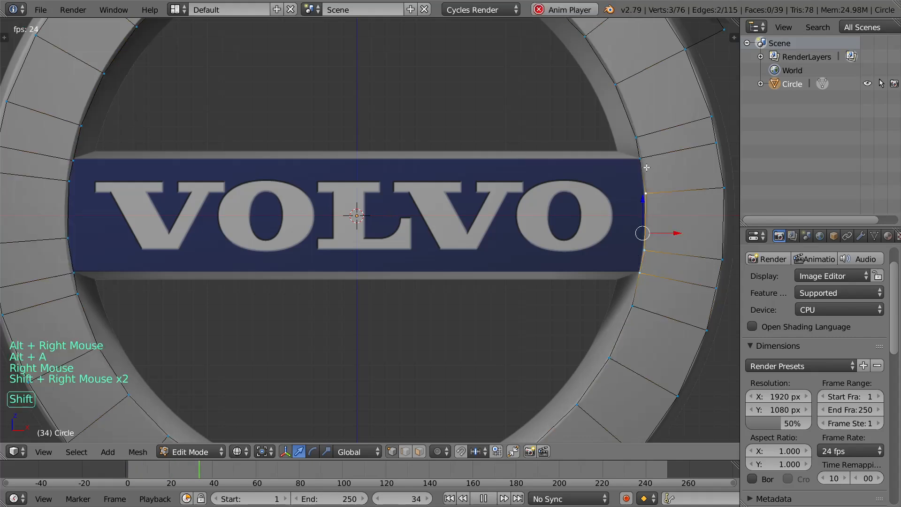
right_click(641, 146, "shift")
right_click(74, 275, "shift")
key("Escape")
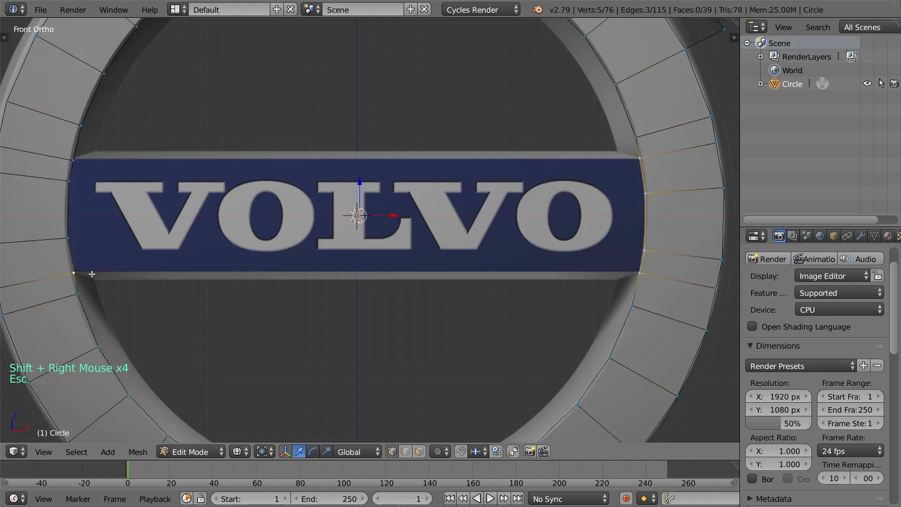
key("alt+a")
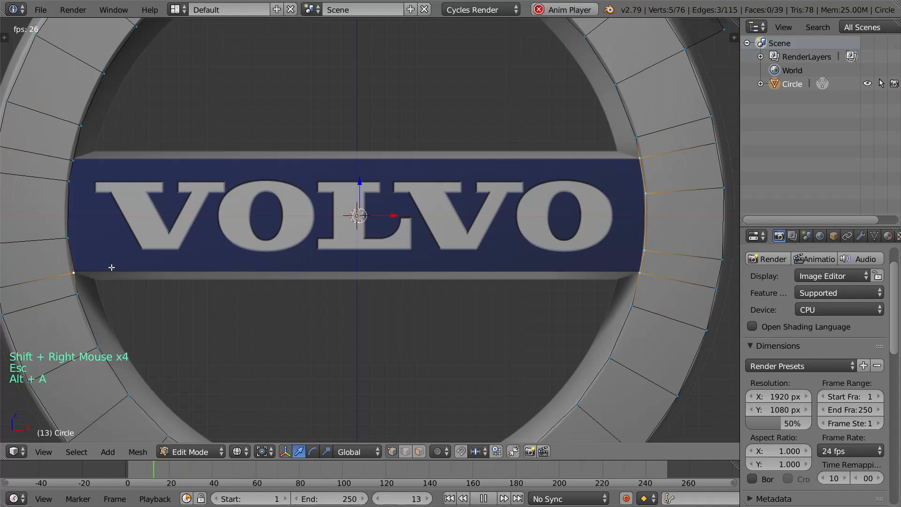
key("Escape")
key("c")
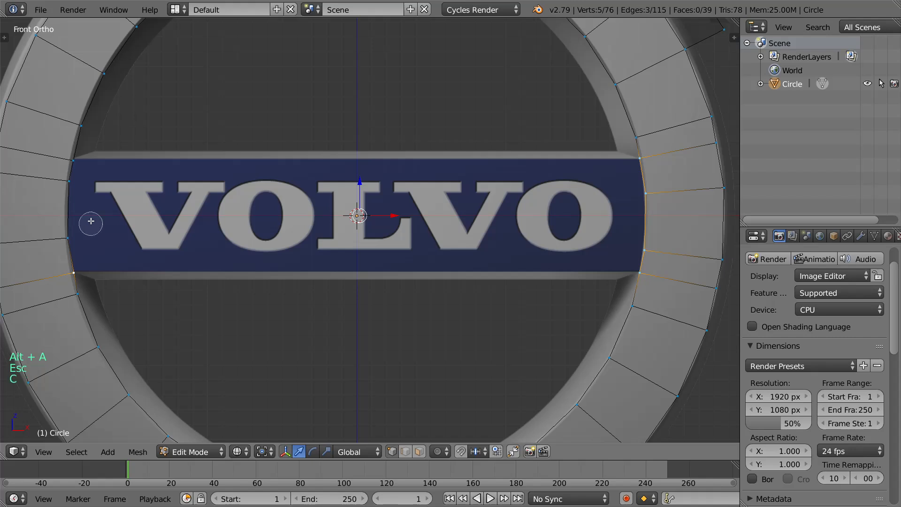
left_click_drag(77, 171, 74, 246)
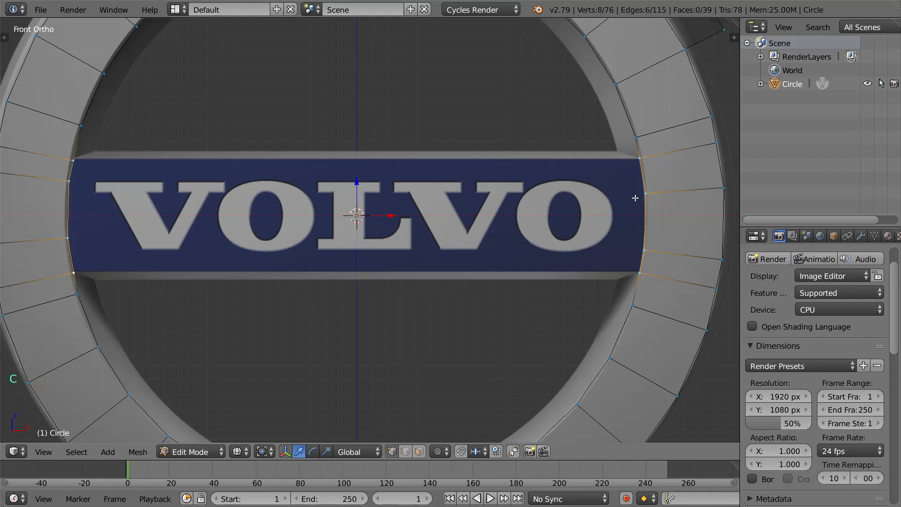
key("w")
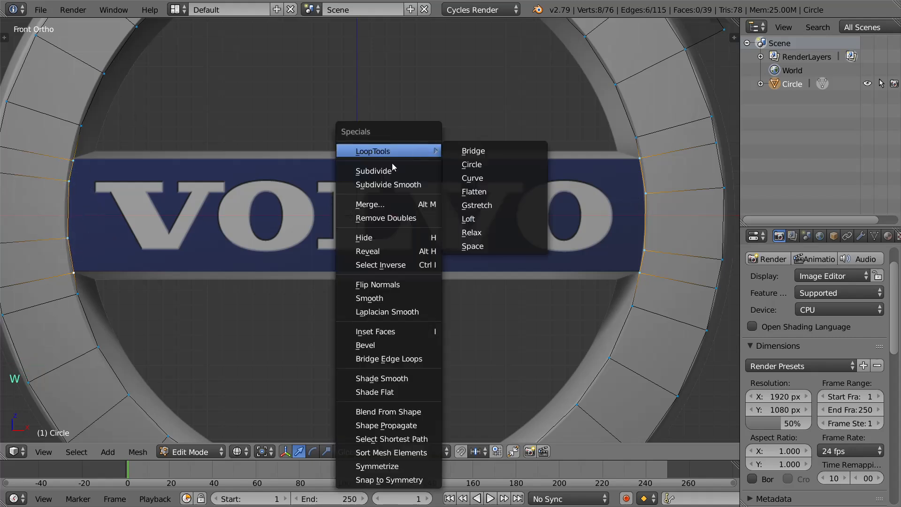
mouse_move(415, 151)
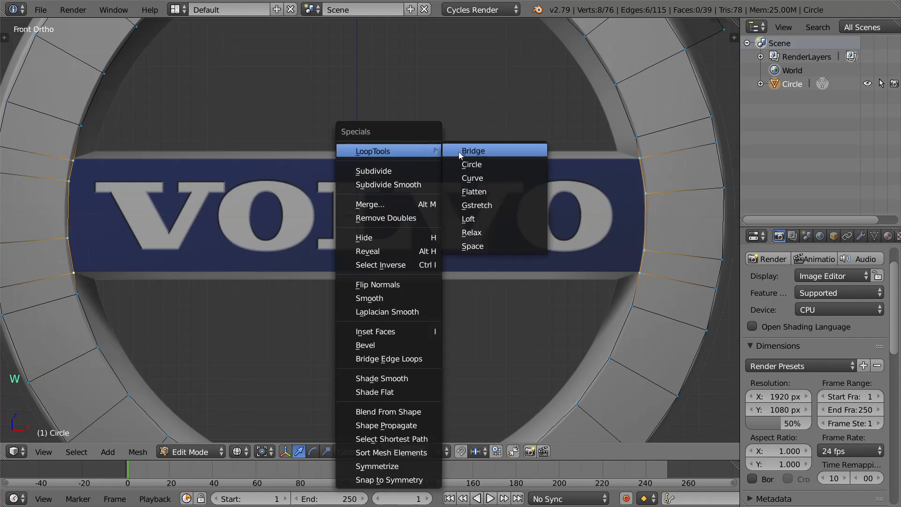
left_click(462, 151)
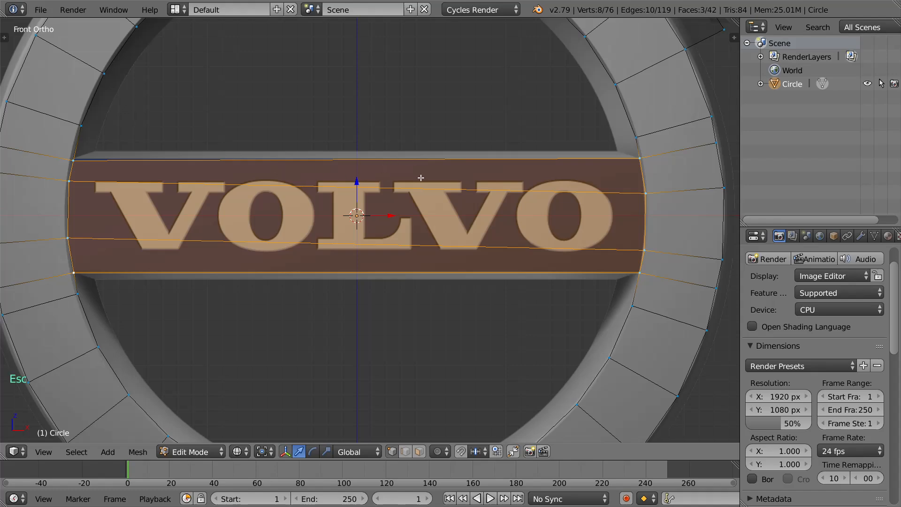
Step: Extrude the four-vertex outer edge across the arrow's notches and scale it outward from the 3D cursor, beyond the arrowhead's corner
scroll(421, 178, "down", 3)
middle_click_drag(473, 185, 307, 277, "shift")
key("alt+a")
scroll(412, 240, "up", 3)
right_click(451, 234)
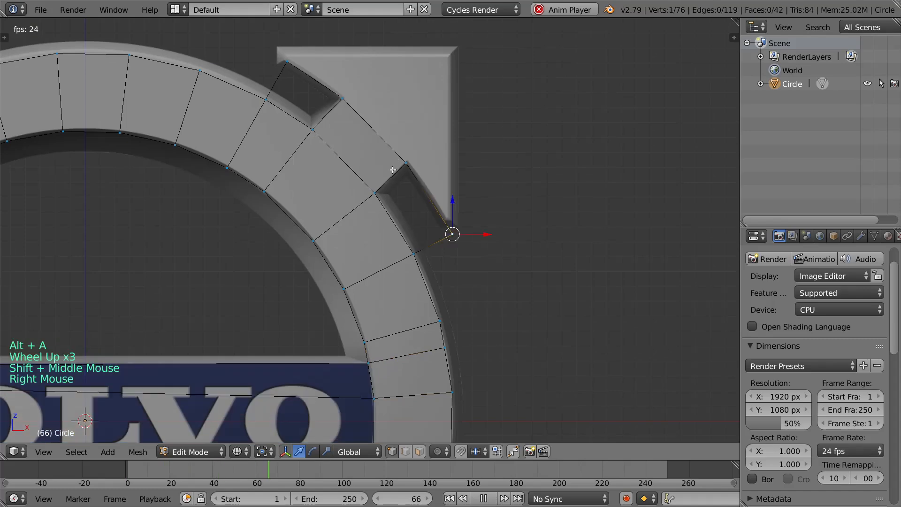
key("Escape")
scroll(410, 163, "down", 2)
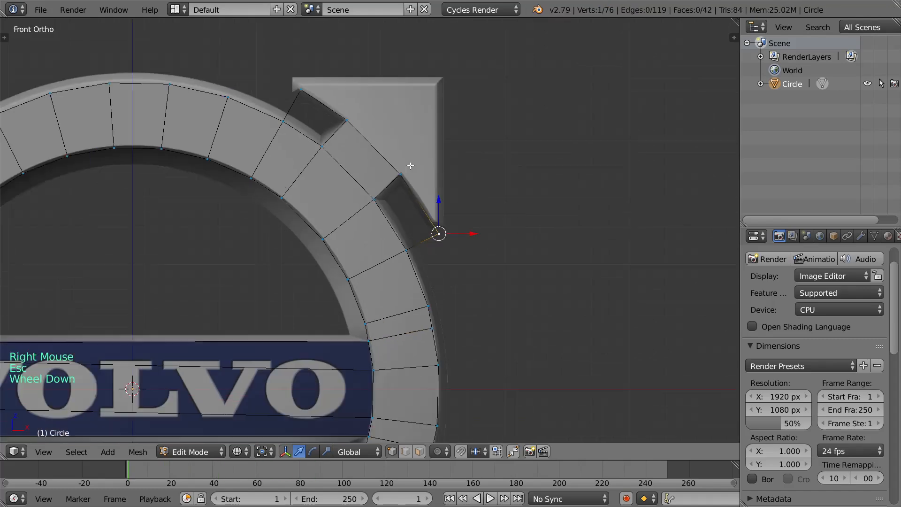
scroll(423, 179, "up", 2)
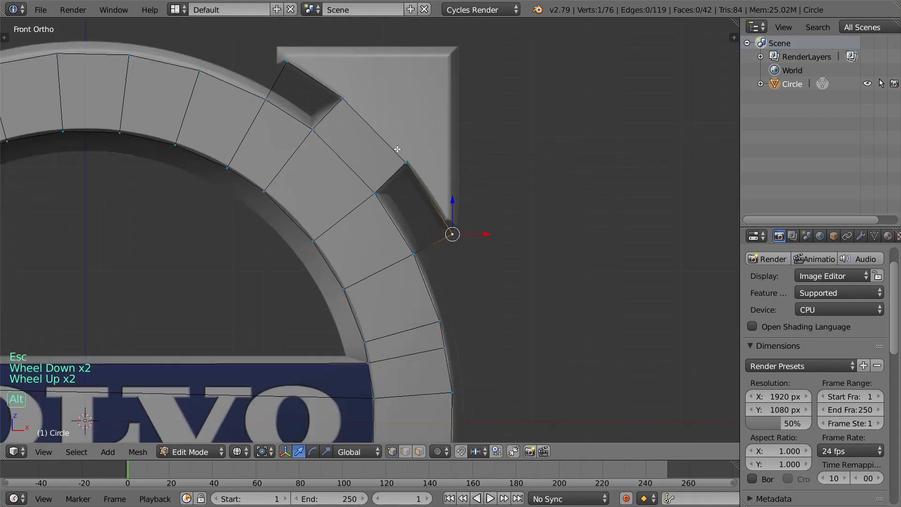
right_click(396, 155, "alt")
scroll(372, 220, "down", 2)
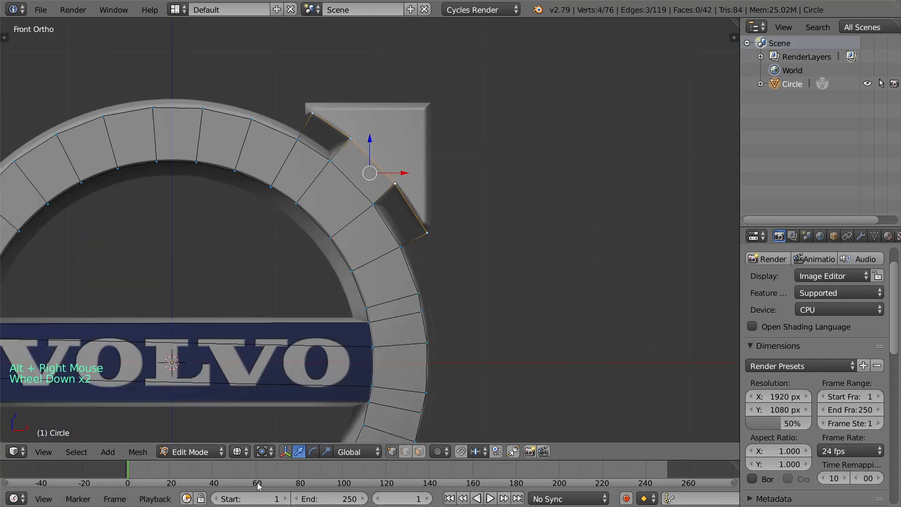
left_click(264, 452)
left_click(281, 419)
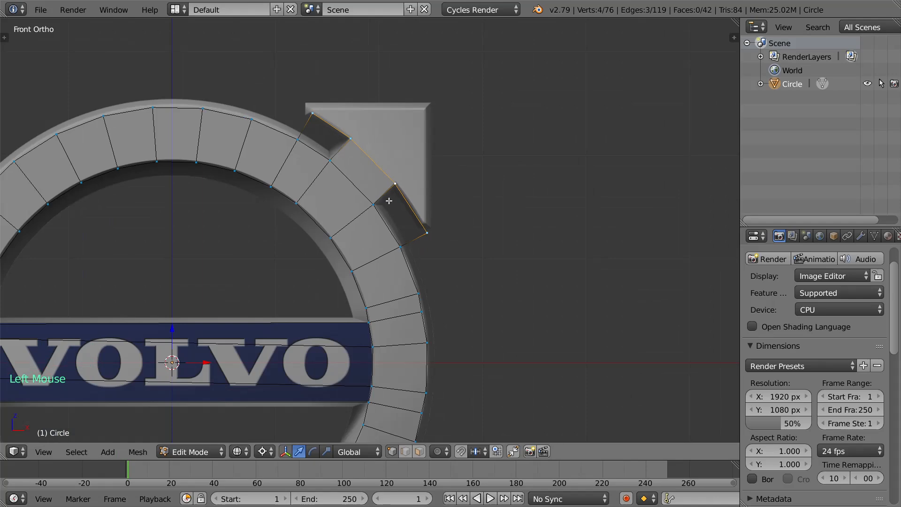
key("comma")
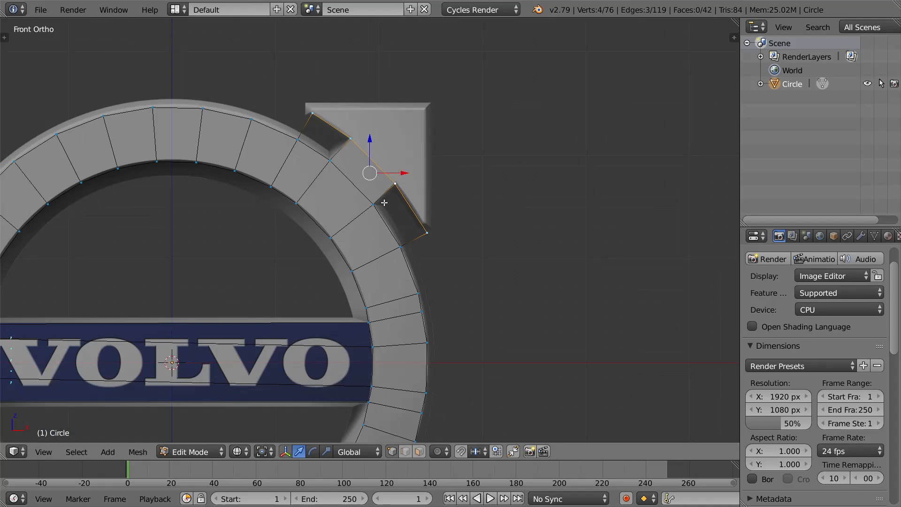
key("period")
key("comma")
key("period")
key("comma")
key("e")
right_click(451, 140)
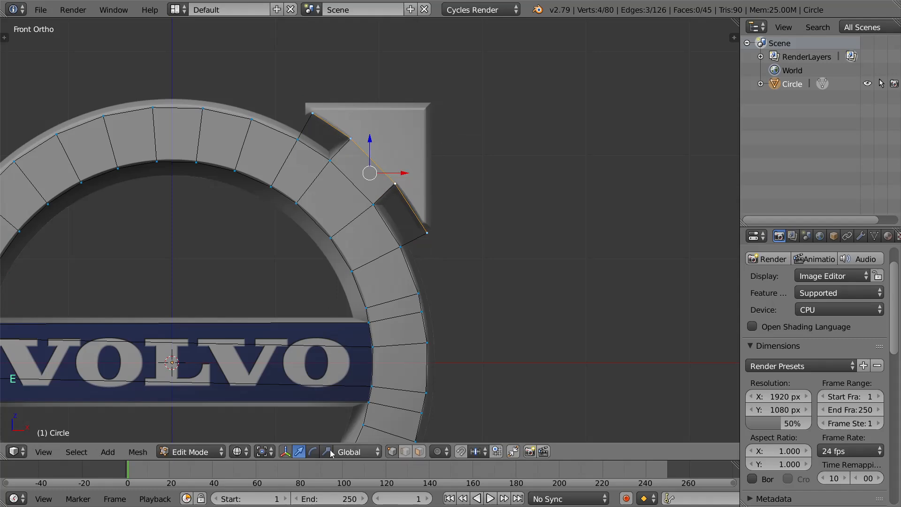
key("period")
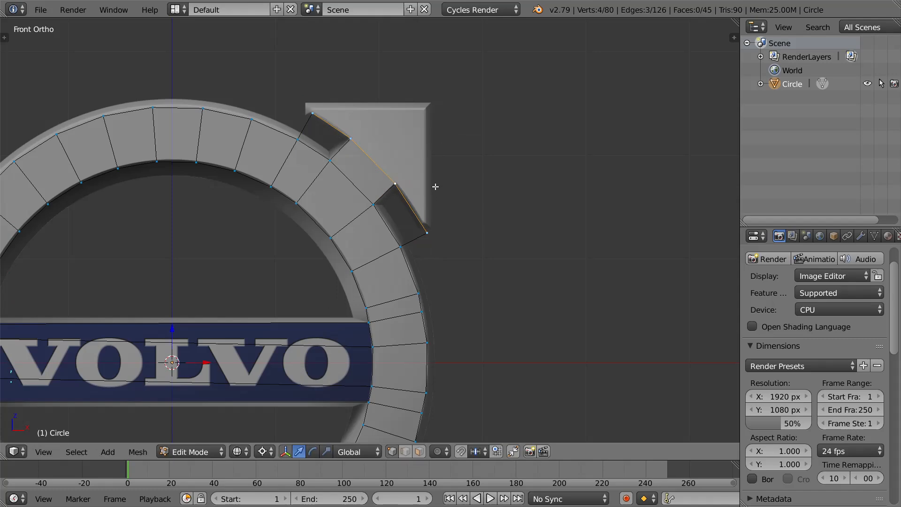
key("s")
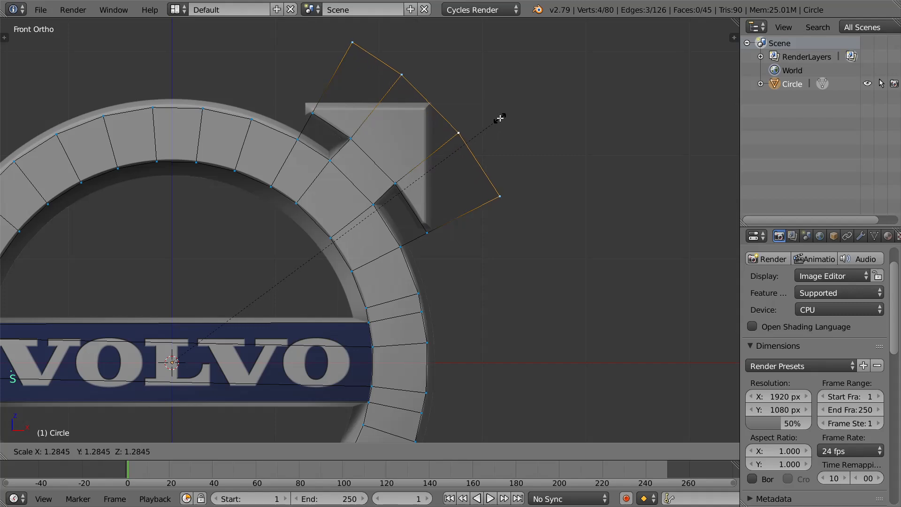
left_click(493, 123)
Step: Select the two middle vertices of the extruded outer edge above the arrowhead
scroll(485, 167, "up", 2)
middle_click_drag(485, 167, 466, 306, "shift")
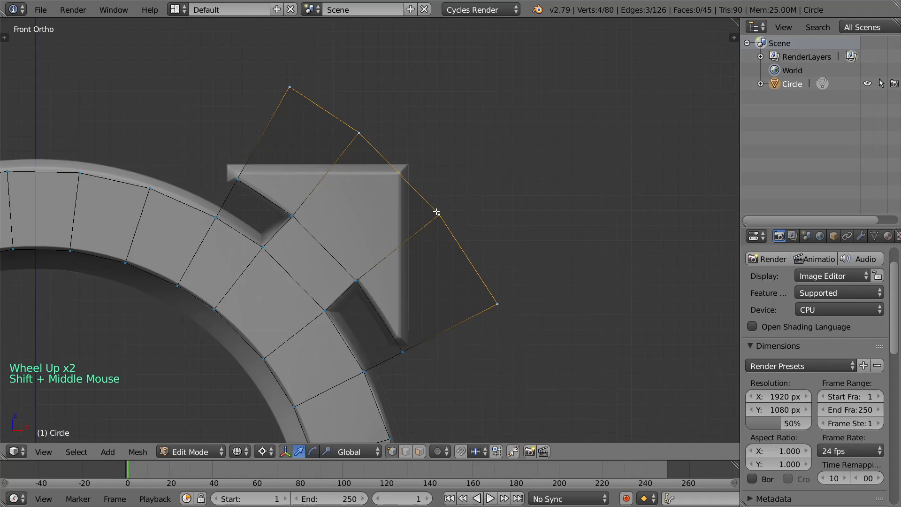
right_click(436, 213)
right_click(359, 133, "shift")
key("s")
key("period")
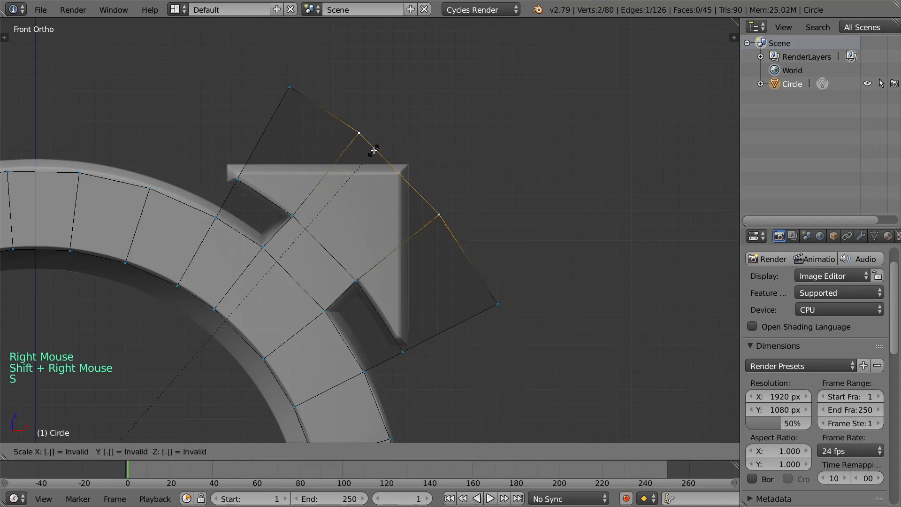
type("0")
right_click(381, 160)
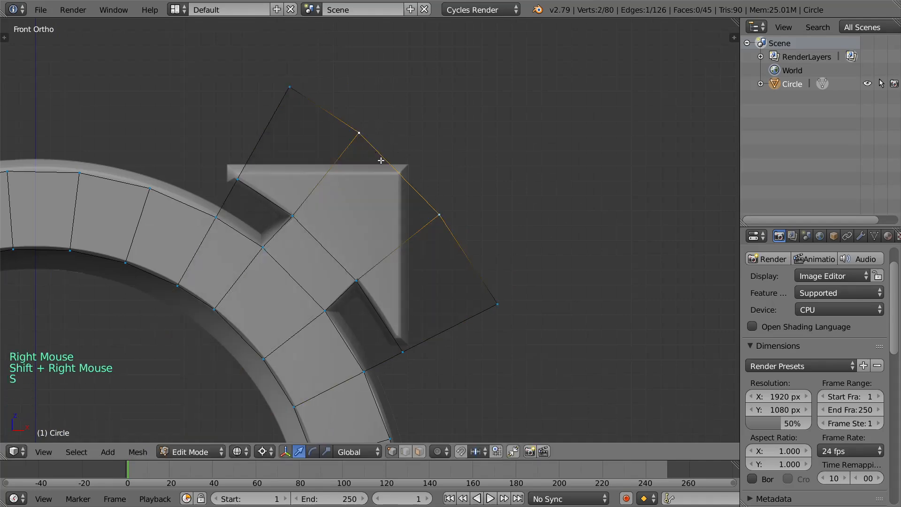
Step: Set the pivot to Median Point and scale the two selected vertices to 0 so they meet at the arrowhead's corner
left_click(264, 452)
left_click(285, 392)
type("s")
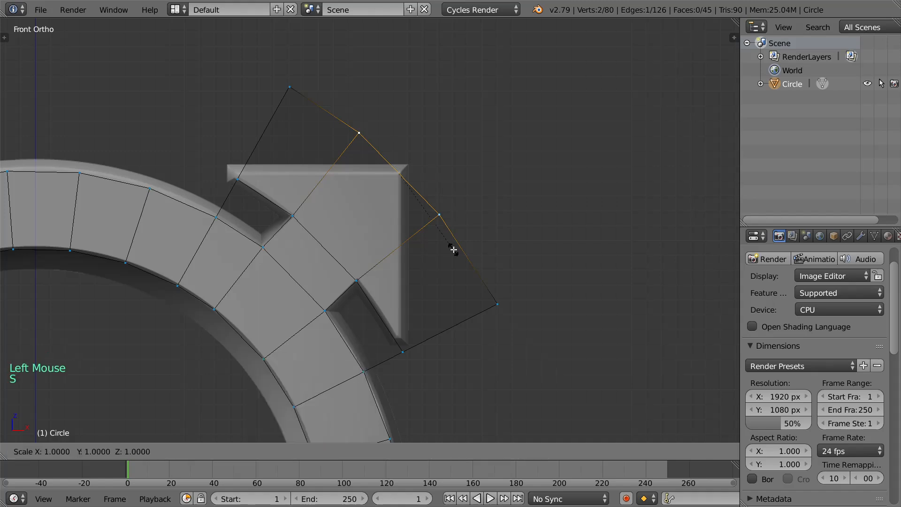
type("0")
key("Return")
Step: Move the extruded edge's two end vertices inward and scale them to about 0.38, placing them on the arrowhead's straight sides
right_click(497, 304)
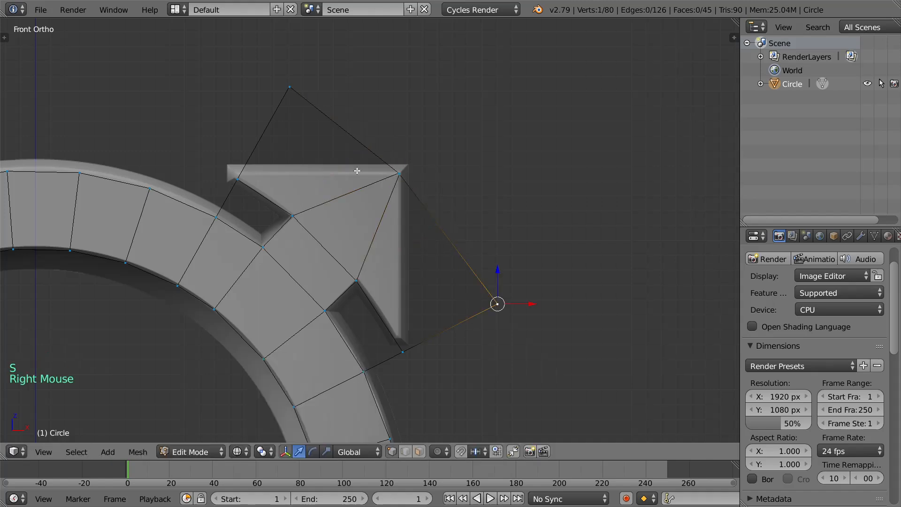
right_click(289, 87, "shift")
key("s")
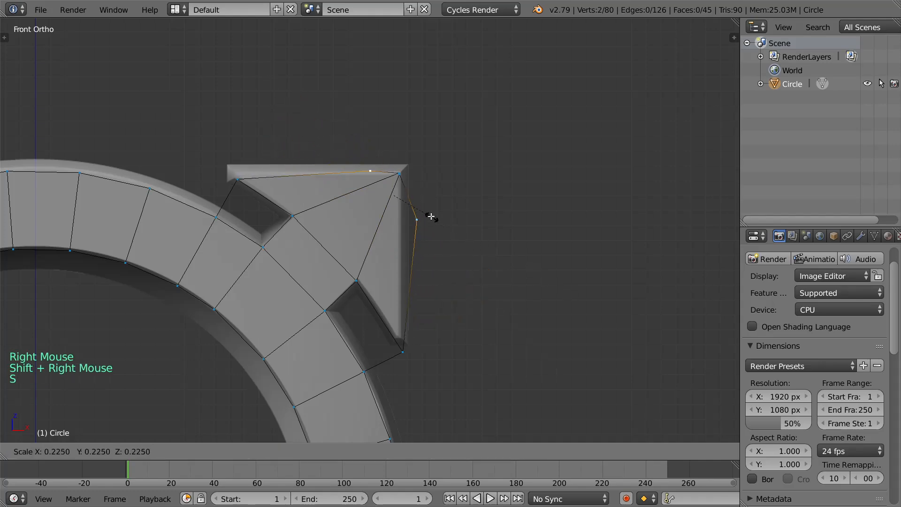
key("Escape")
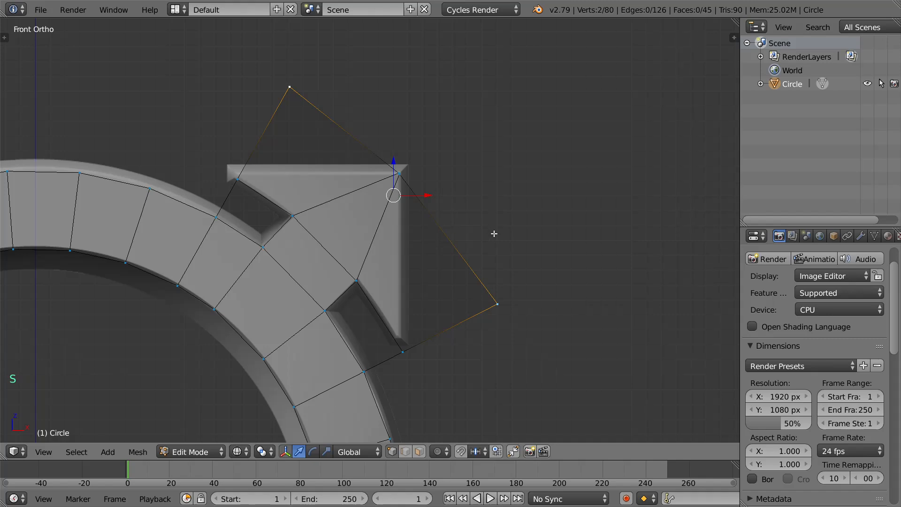
key("s")
left_click(460, 256)
key("g")
key("s")
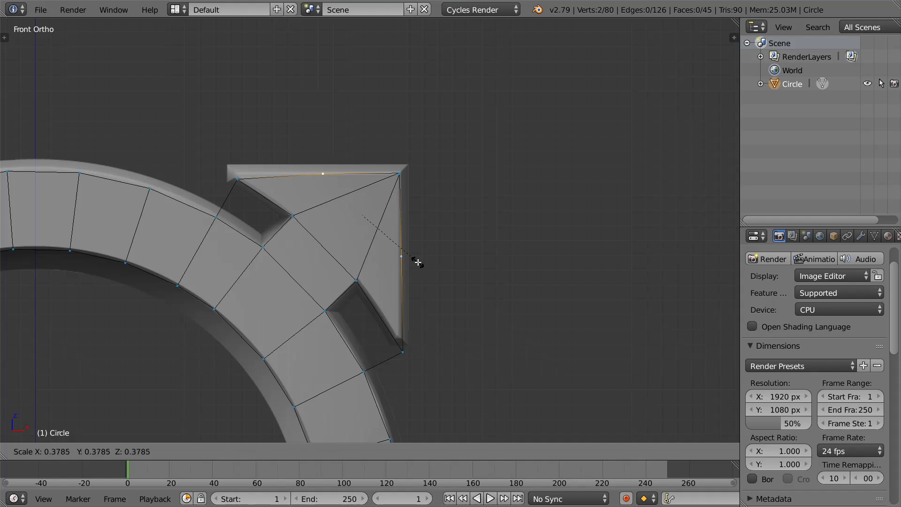
left_click(416, 264)
Step: Scale the arrowhead's two barb-tip vertices slightly apart, with the pivot at Bounding Box Center
right_click(403, 351)
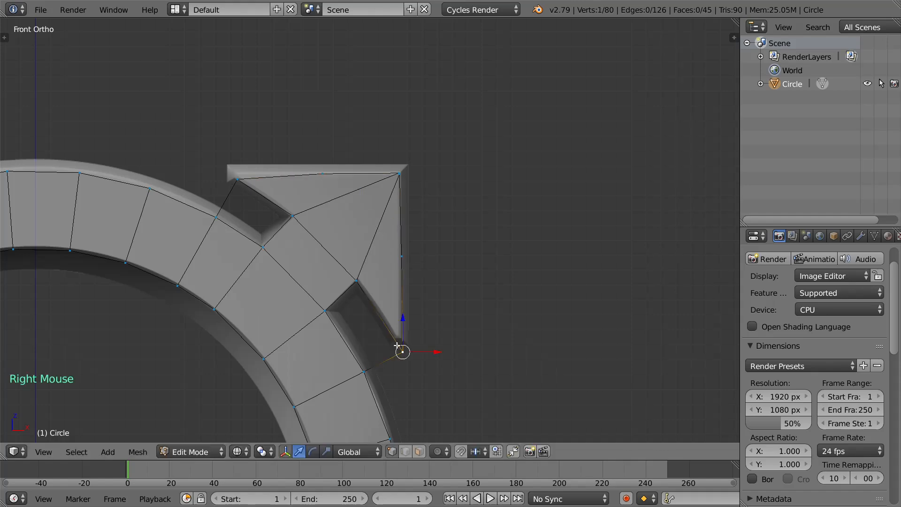
right_click(237, 179, "shift")
key("s")
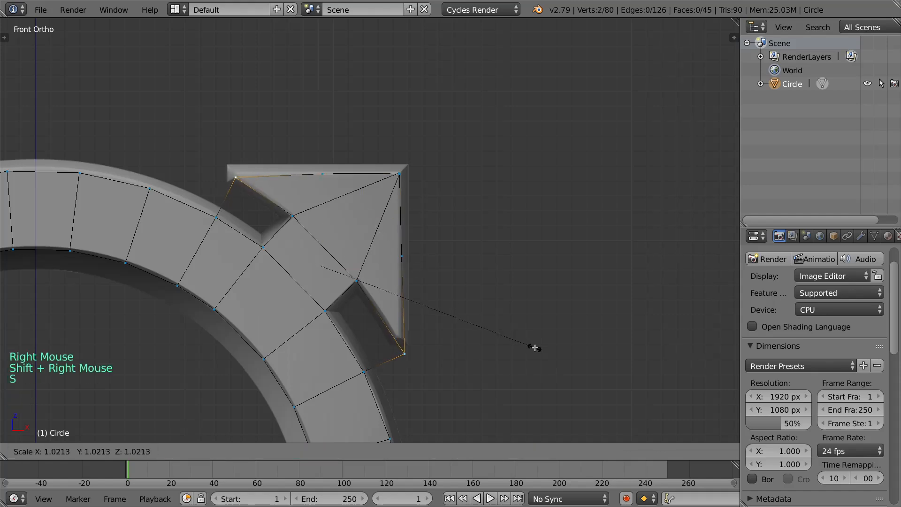
right_click(535, 348)
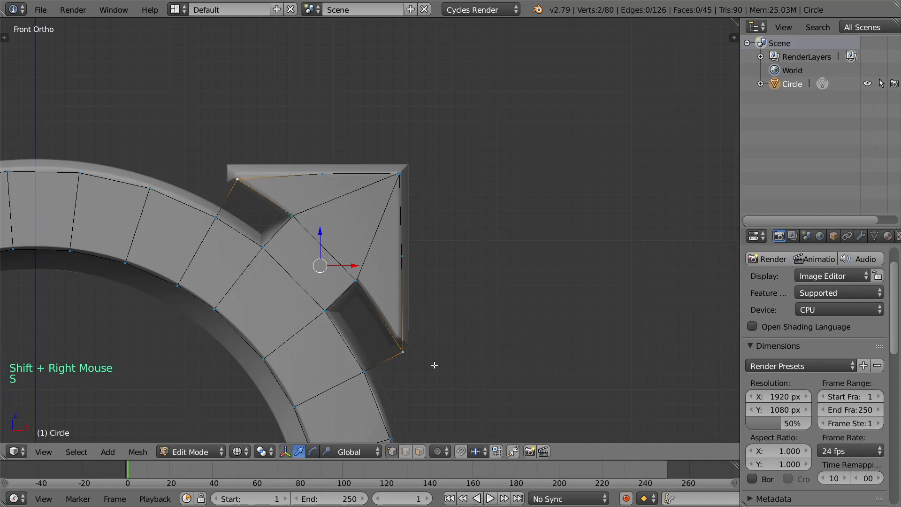
left_click(269, 452)
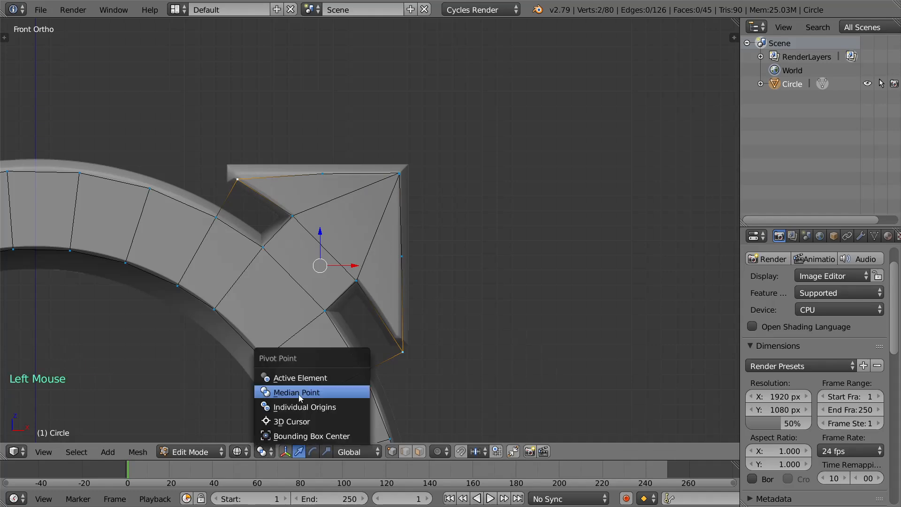
left_click(305, 437)
key("s")
left_click(444, 348)
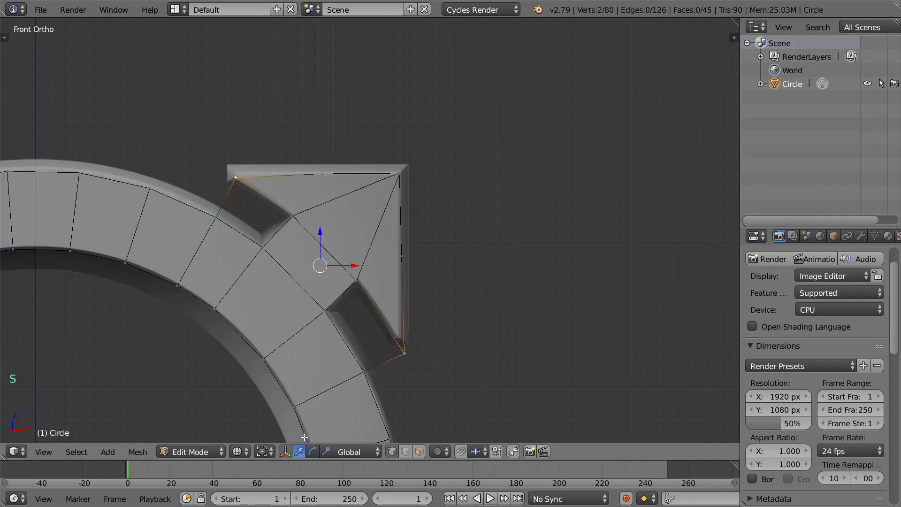
Step: Switch to face selection and delete the two faces filling the notches beside the arrow's shaft
left_click(419, 452)
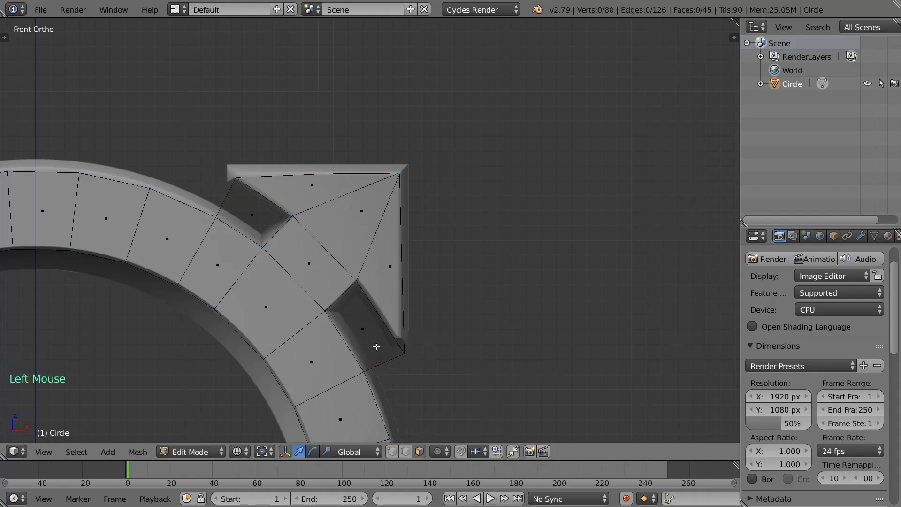
right_click(371, 319)
right_click(258, 214, "shift")
key("x")
left_click(212, 243)
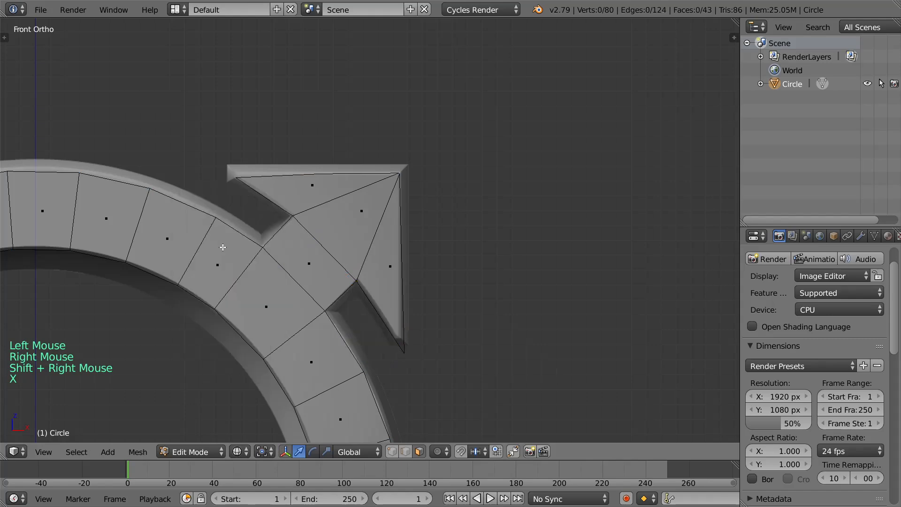
Step: Switch the mesh selection back to vertices and place the 3D cursor at the arrowhead's lower barb tip
key("Tab")
key("Tab")
key("Tab")
key("Tab")
key("Tab")
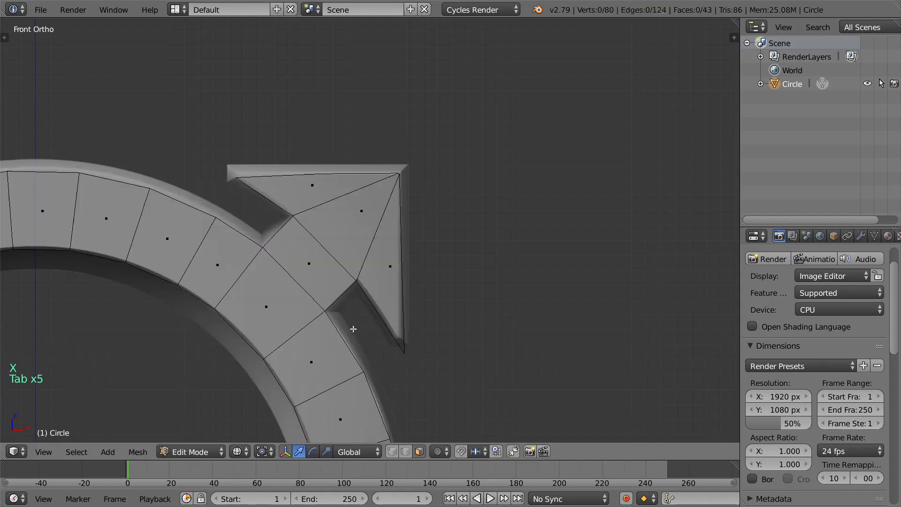
key("1")
left_click(408, 355)
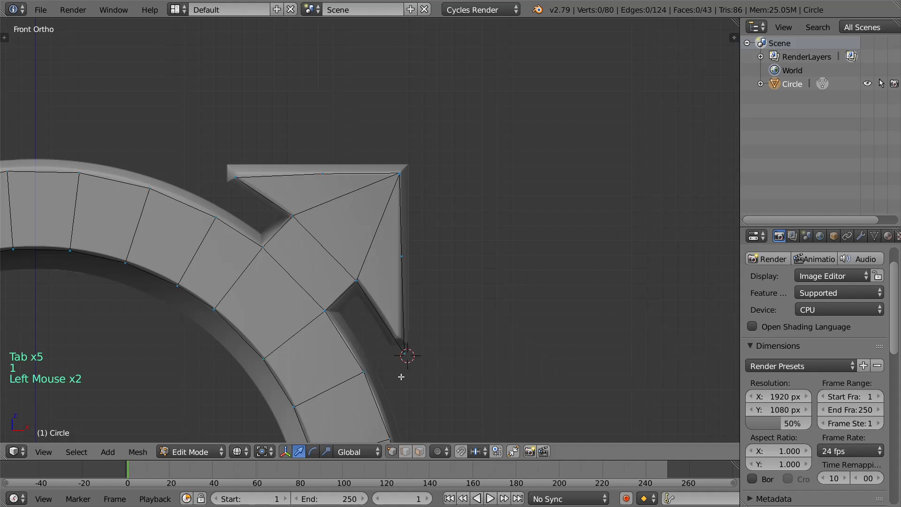
Step: Slide the arrowhead's lower barb-tip vertex slightly inward along its edge
scroll(402, 377, "up", 2)
right_click(418, 408)
key("g")
key("g")
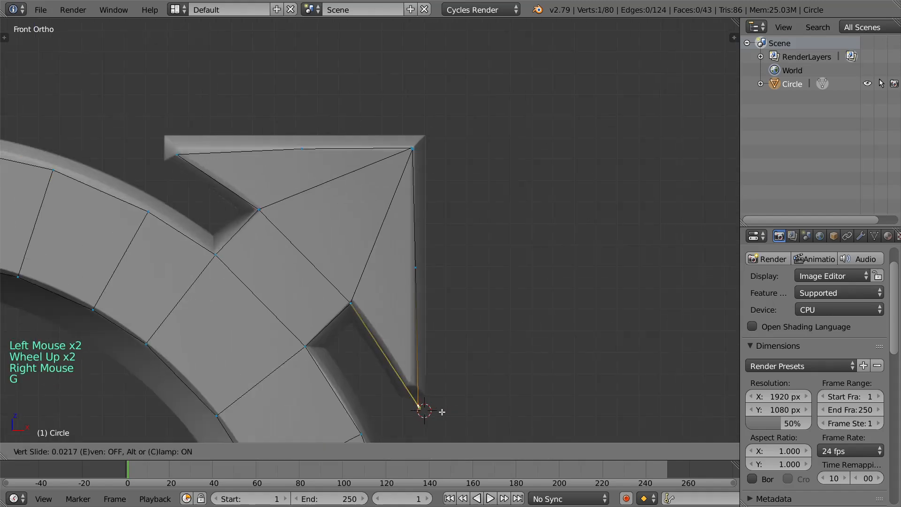
scroll(423, 389, "down", 2)
key("Tab")
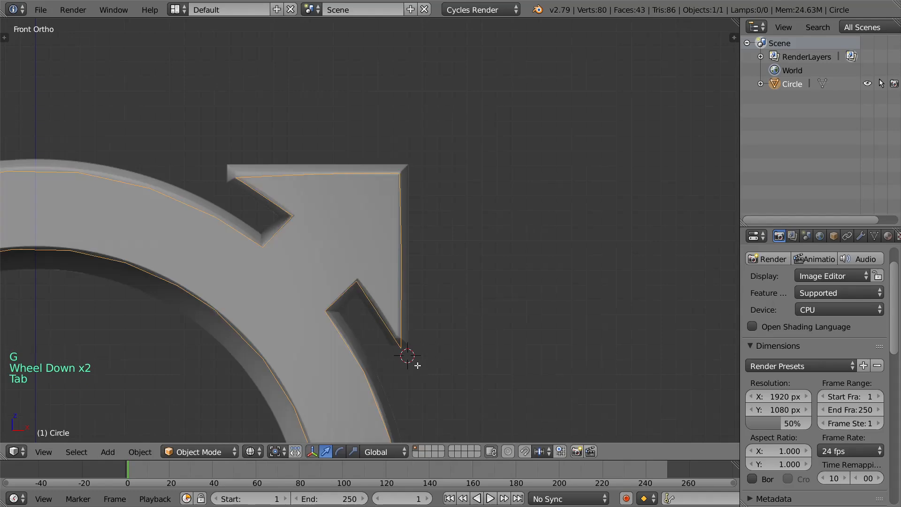
Step: Scale the middle vertices of the arrowhead's two straight sides apart to about 1.04
key("Tab")
right_click(402, 257)
right_click(321, 172, "shift")
key("s")
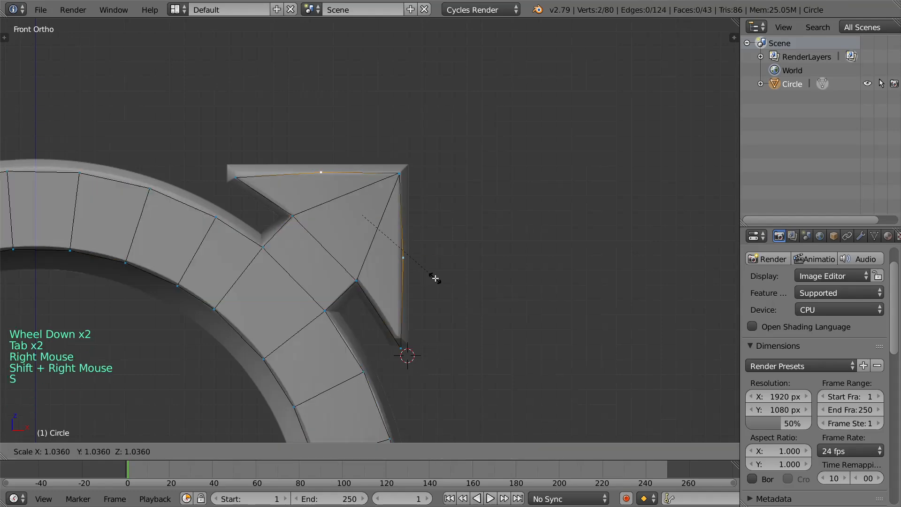
left_click(436, 280)
Step: Show the logo mesh in solid shading and recalculate the normals of all its faces
scroll(422, 296, "down", 2)
key("Tab")
scroll(394, 312, "down", 3)
middle_click_drag(394, 312, 447, 176, "shift")
key("z")
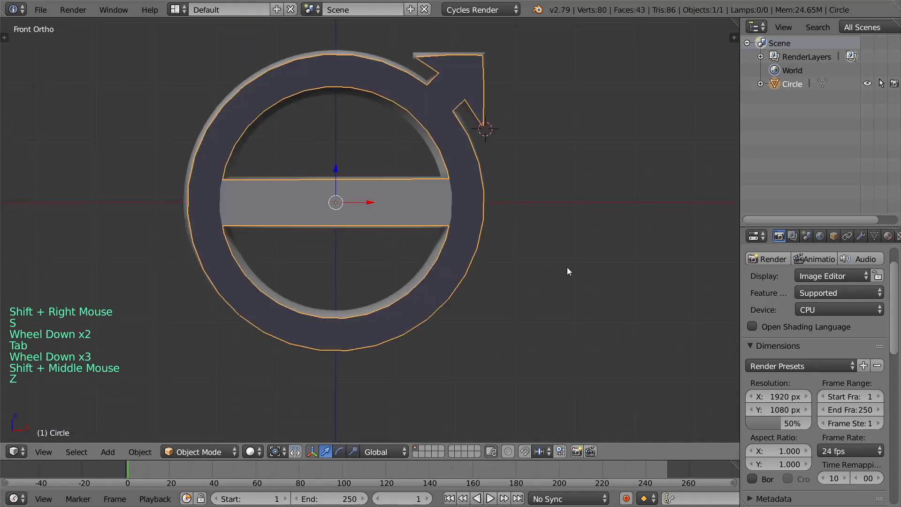
key("Tab")
key("a")
key("a")
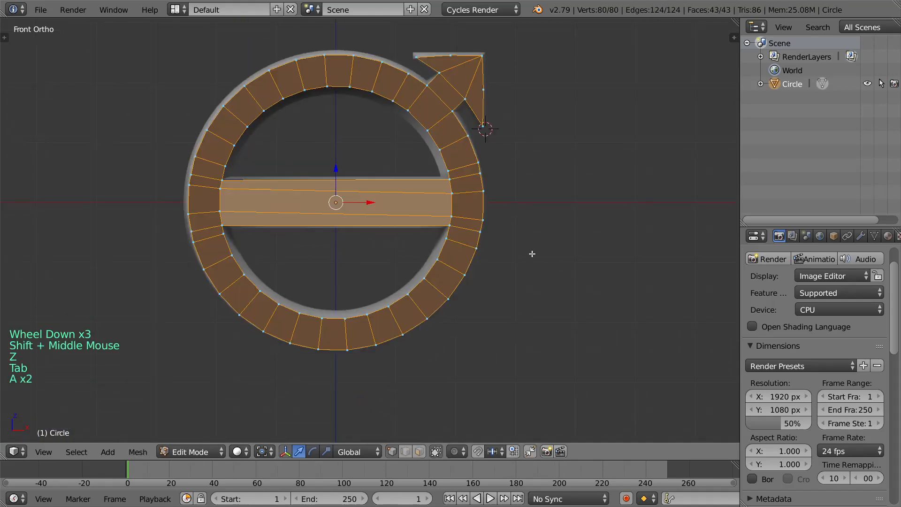
key("ctrl+n")
key("Tab")
key("Tab")
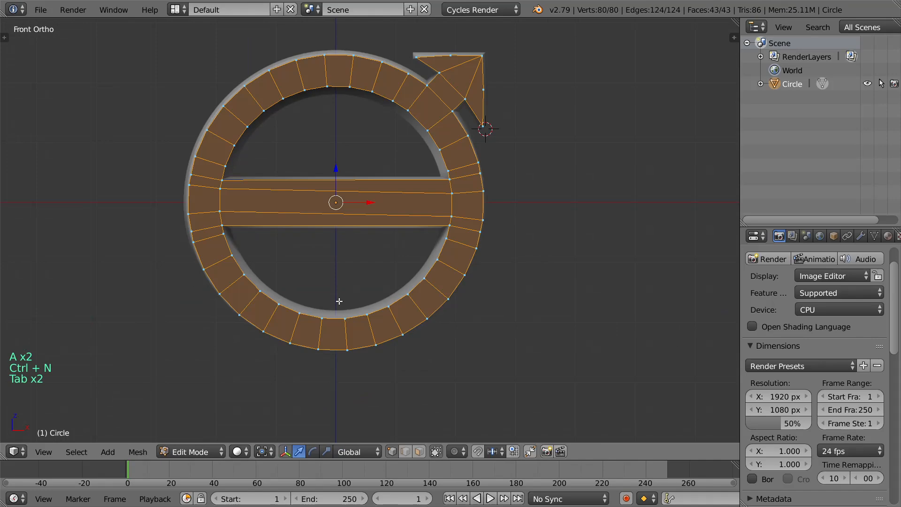
Step: Recalculate all normals again using the Inside option to flip them, and return to Object Mode in wireframe shading
key("ctrl+n")
key("t")
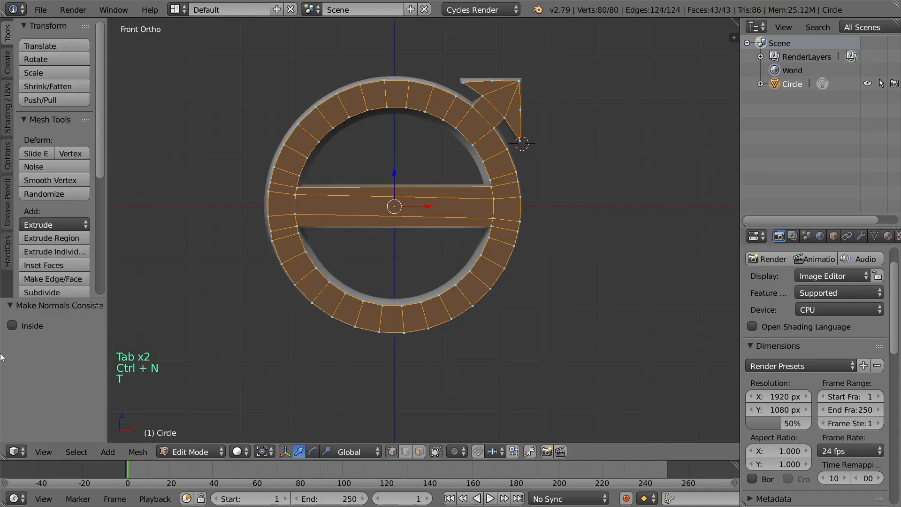
left_click(29, 326)
left_click(30, 326)
key("t")
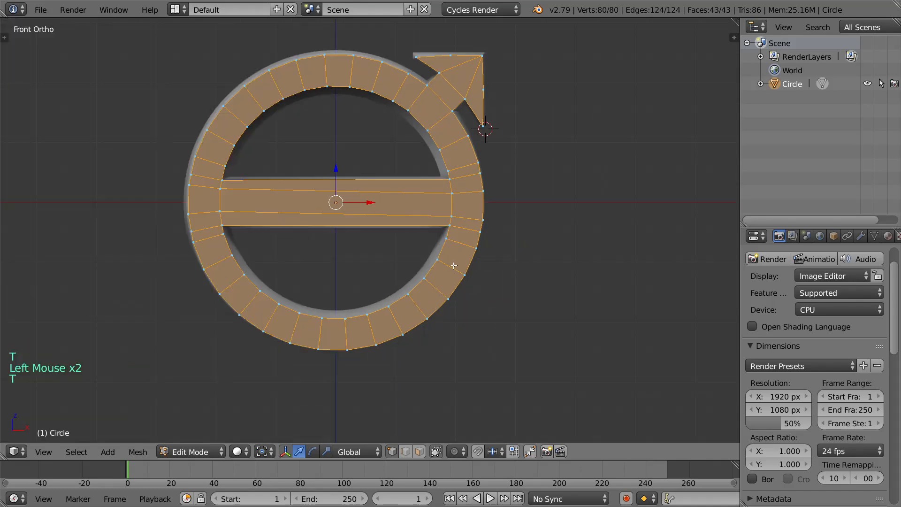
key("Tab")
key("z")
Step: Select the edge loops around the openings above and below the bar in edge selection and fill both with faces
scroll(483, 236, "up", 2)
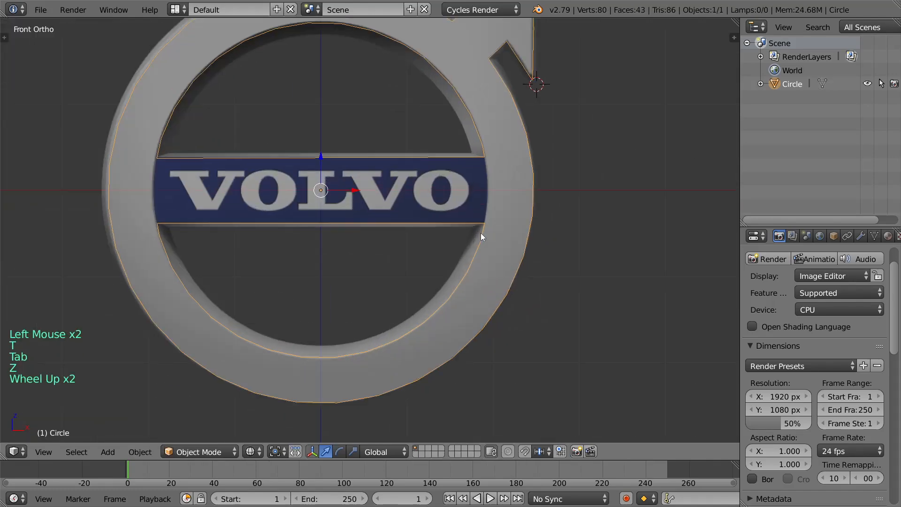
key("Tab")
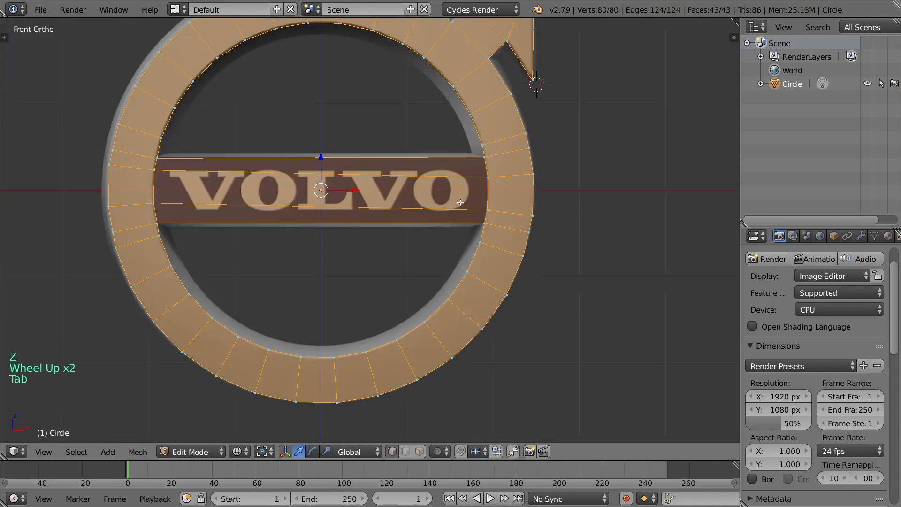
right_click(426, 152, "alt")
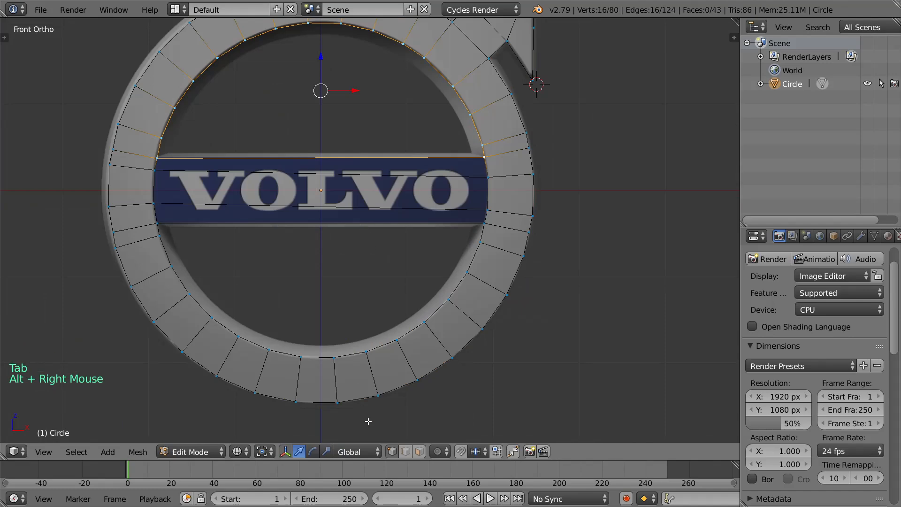
left_click(406, 452)
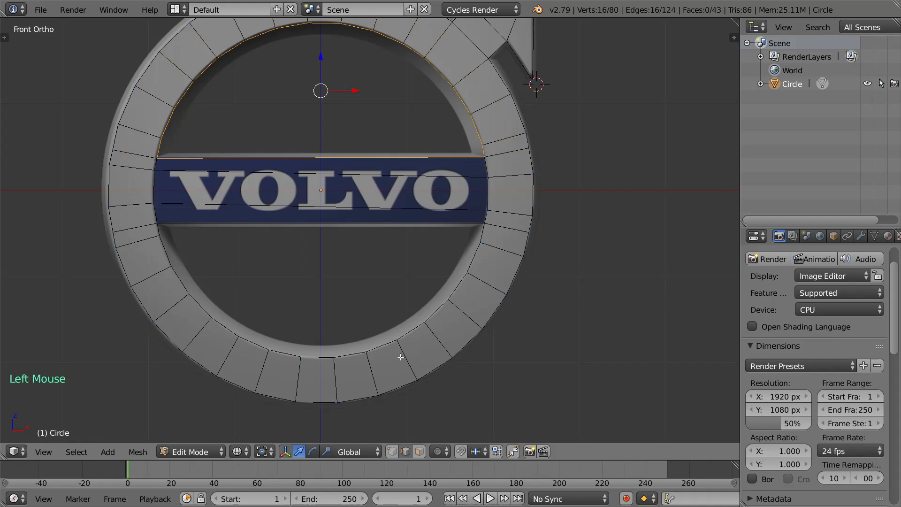
right_click(394, 337, "alt")
right_click(430, 160, "alt+shift")
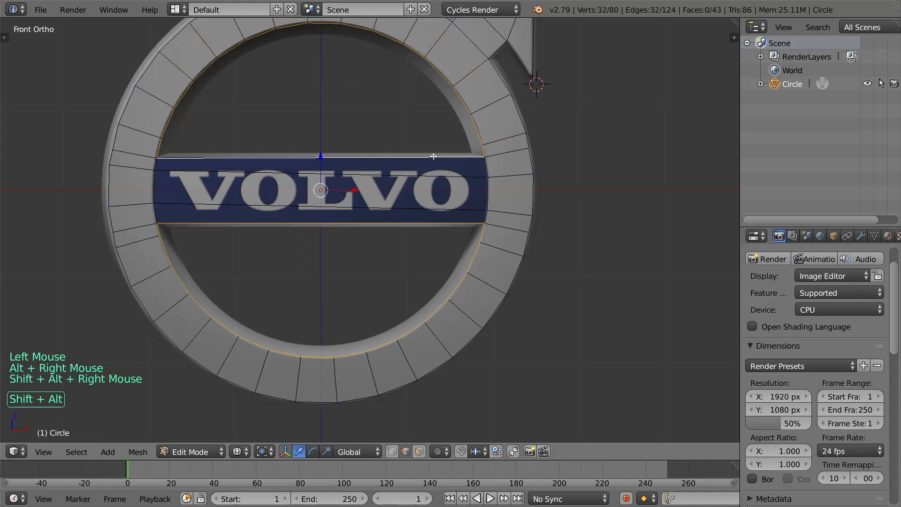
key("g")
key("f")
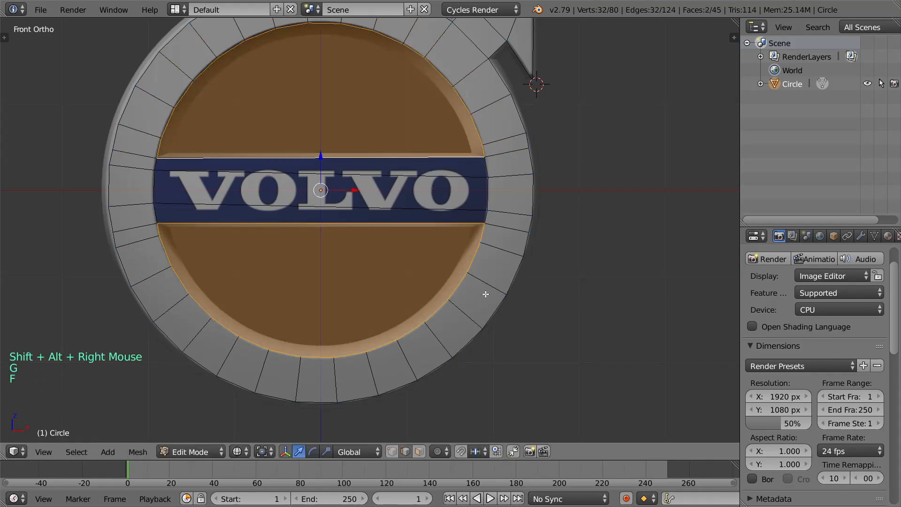
Step: Inset the two new semicircular faces by a thickness of about 0.023
key("i")
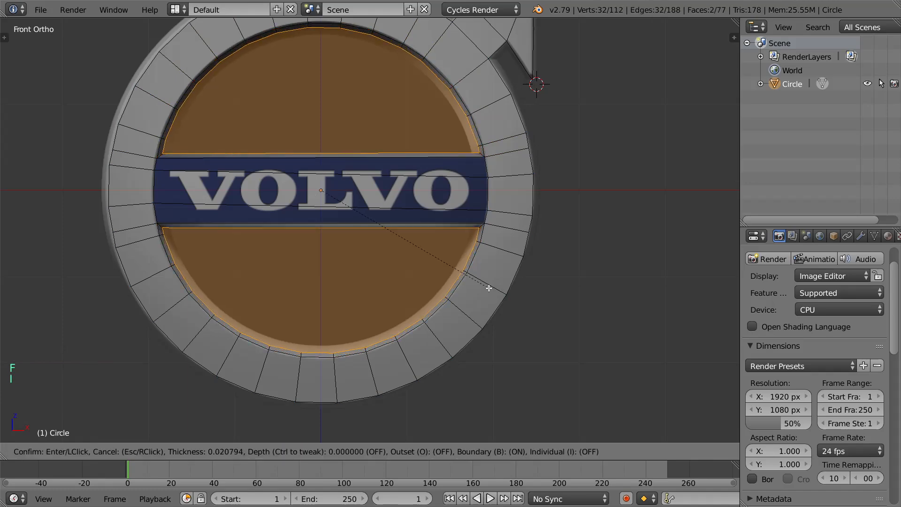
key("shift")
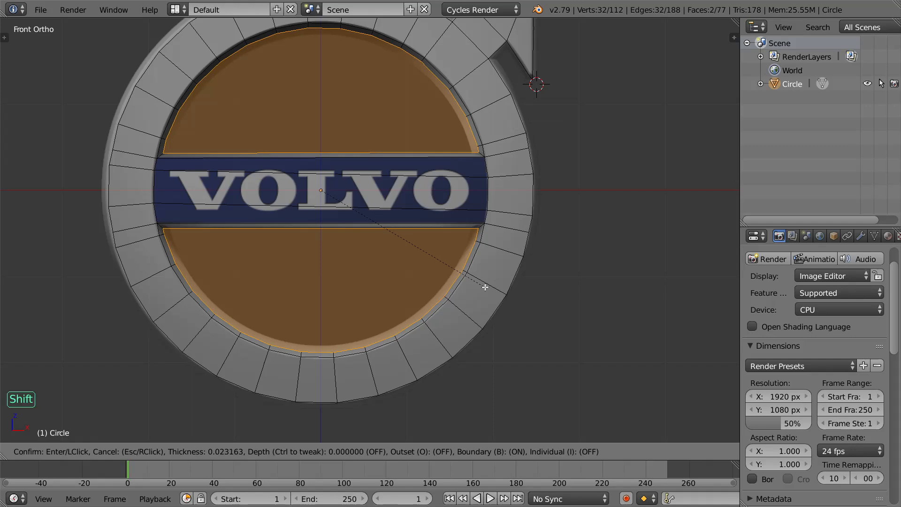
left_click(467, 283)
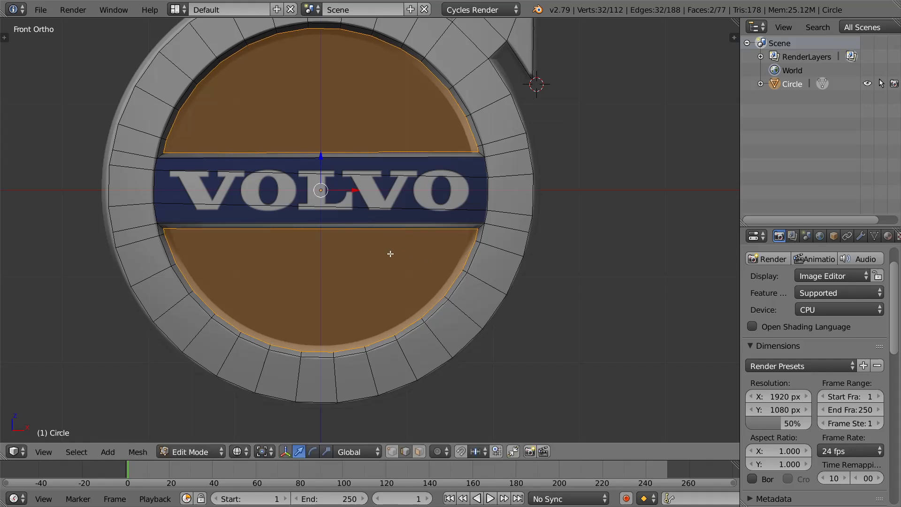
Step: Snap the 3D cursor to the midpoint of the lower inset face's straight edge and select that face
right_click(320, 264)
left_click(417, 453)
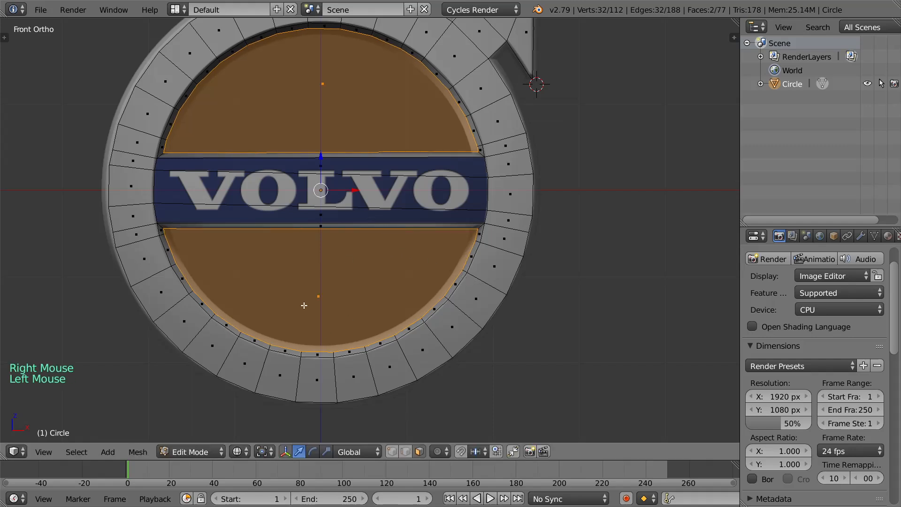
right_click(304, 305)
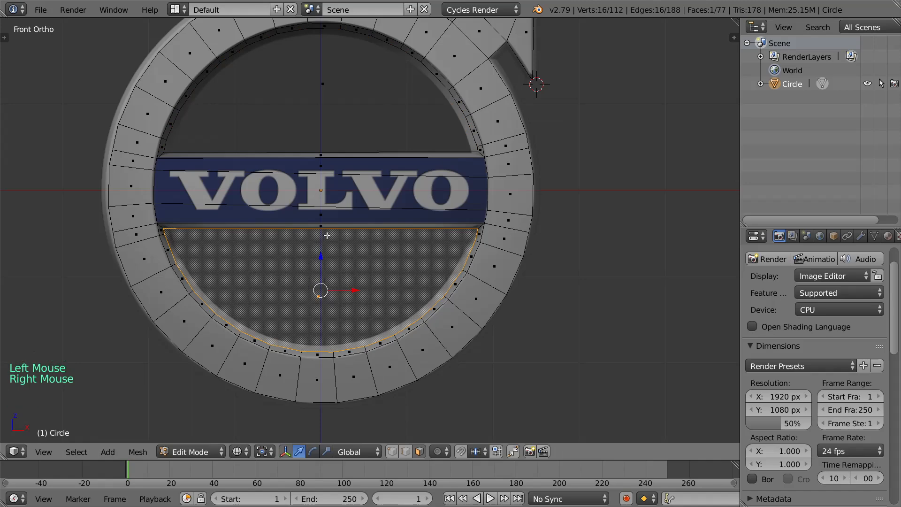
key("2")
left_click(329, 231)
left_click(405, 452)
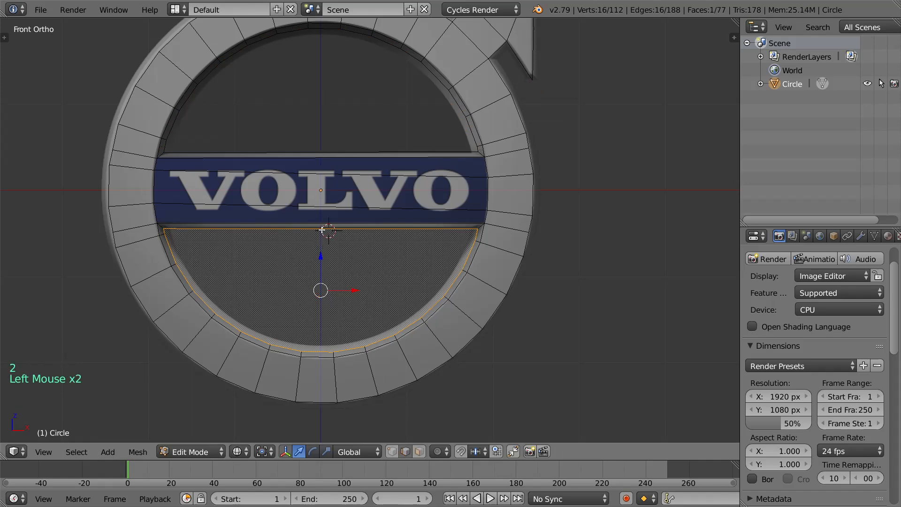
right_click(322, 230)
key("shift+s")
left_click(310, 229)
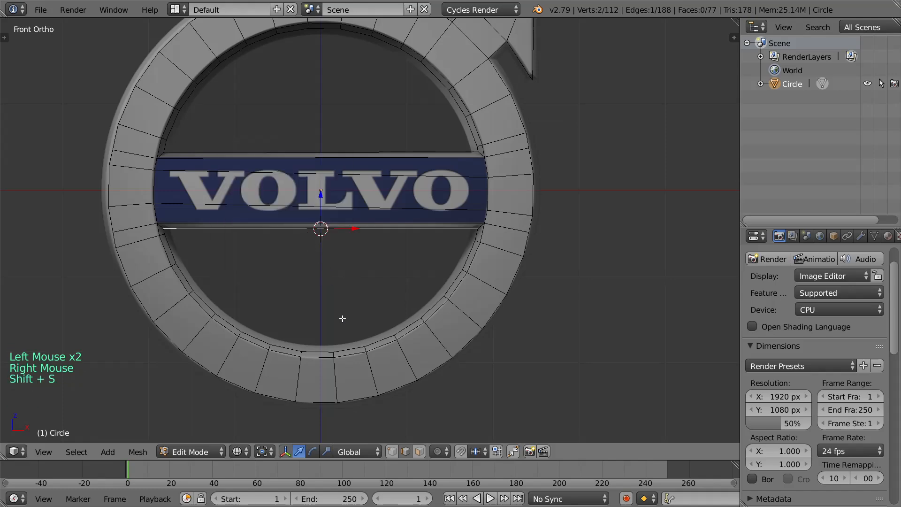
left_click(419, 451)
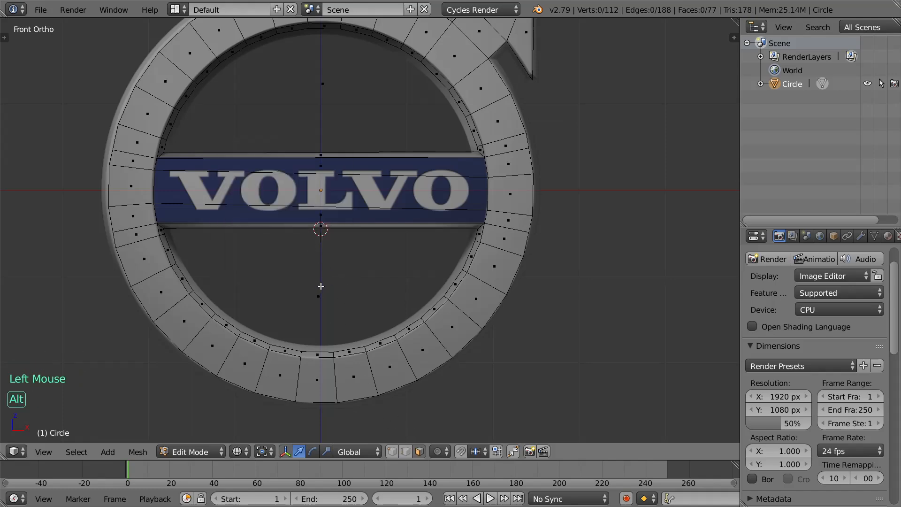
right_click(321, 289)
scroll(461, 370, "up", 1)
key("s")
key("z")
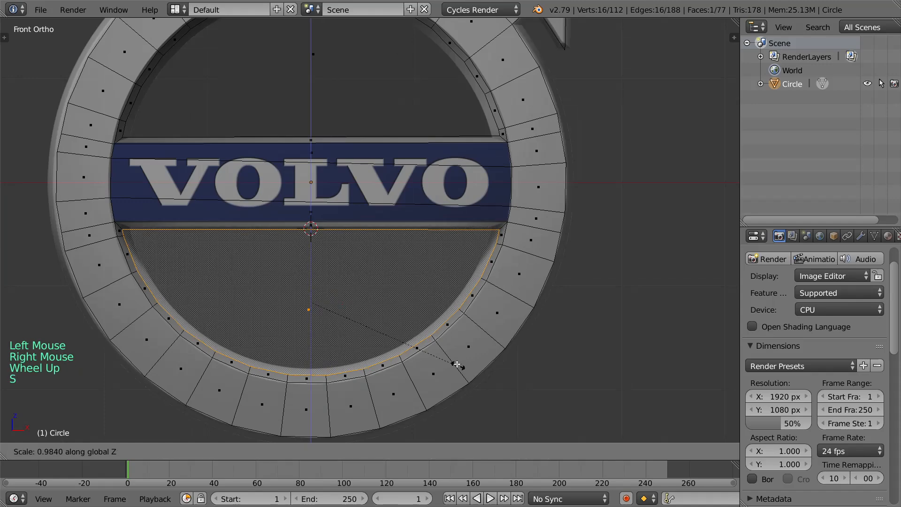
right_click(453, 362)
Step: Set the pivot to 3D Cursor, scale the lower face to about 0.95 along Z, and narrow it slightly along X
left_click(264, 452)
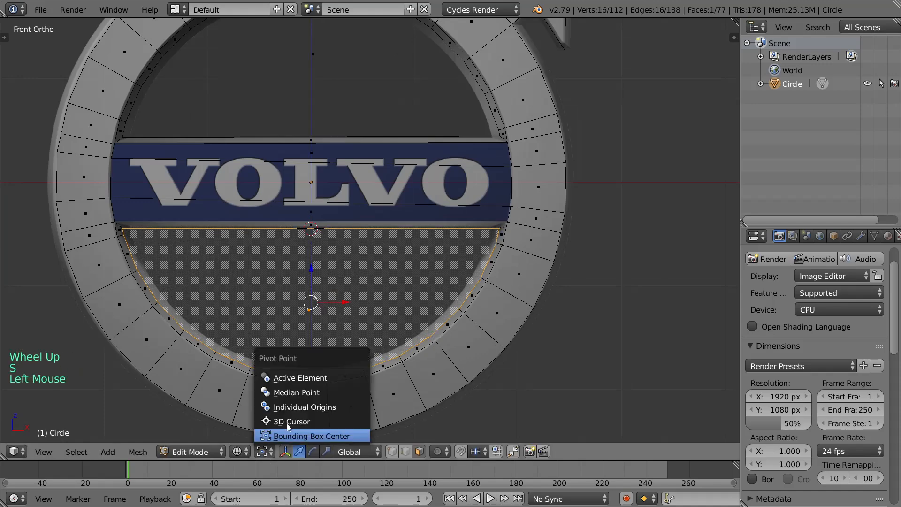
left_click(292, 419)
key("s")
key("z")
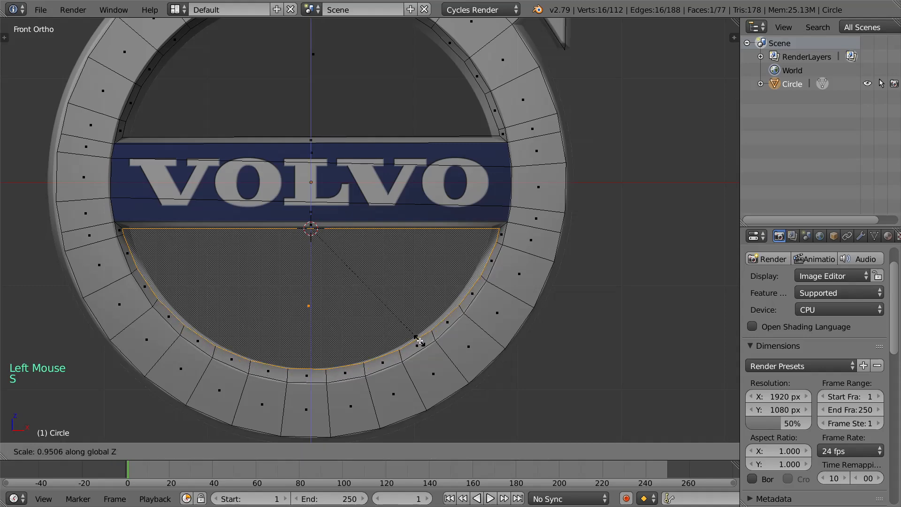
left_click(419, 340)
key("s")
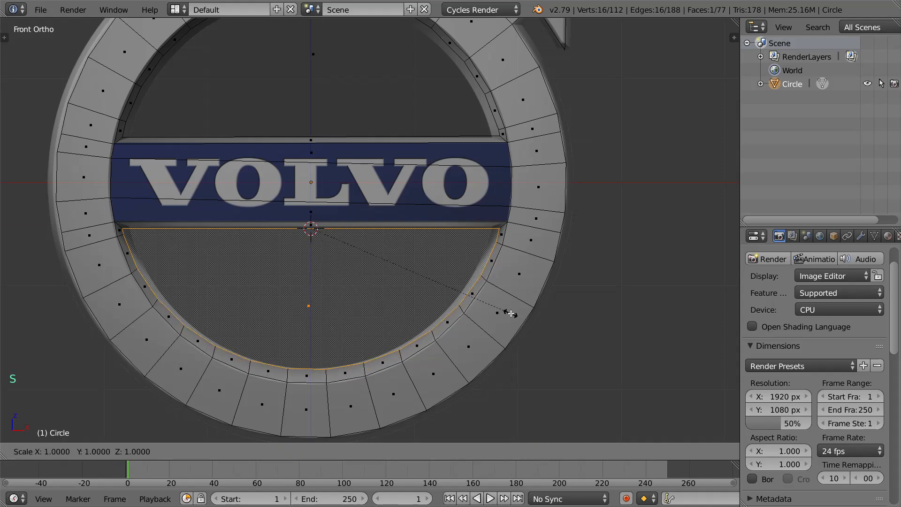
key("x")
left_click(504, 310)
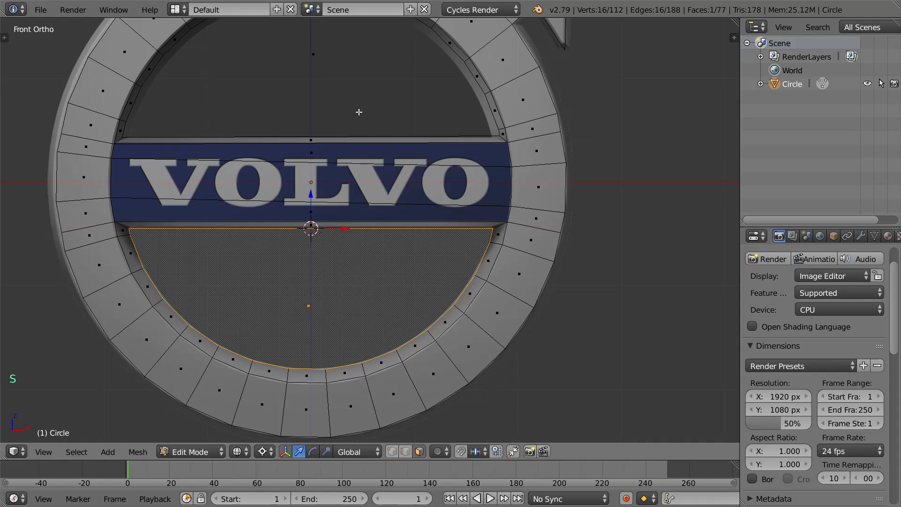
Step: Snap the 3D cursor to the midpoint of the upper inset face's straight edge
right_click(326, 73)
middle_click_drag(343, 134, 372, 189, "shift")
scroll(357, 195, "up", 3)
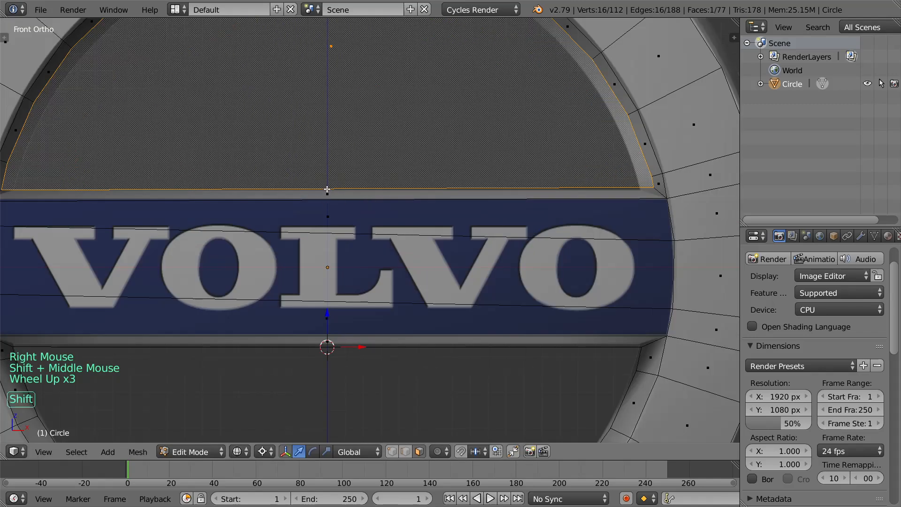
right_click(349, 188, "shift")
left_click(405, 451)
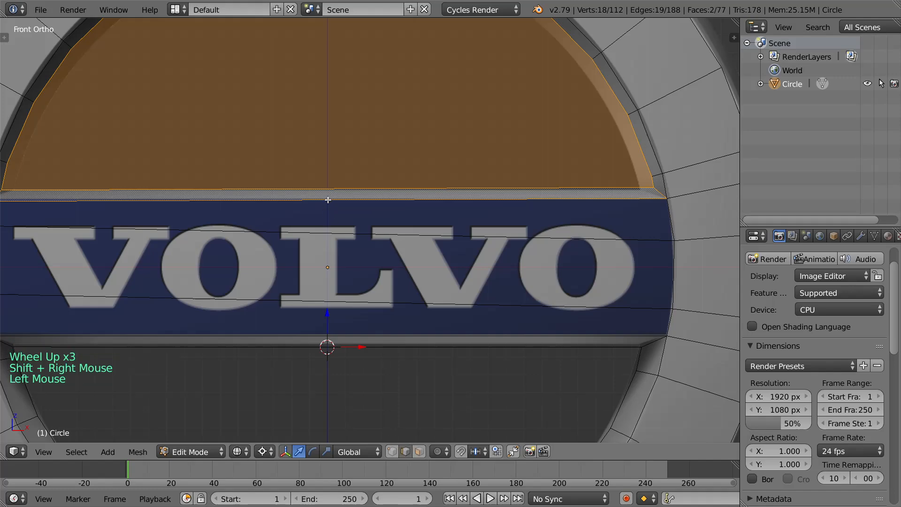
right_click(328, 189)
key("shift+s")
left_click(319, 191)
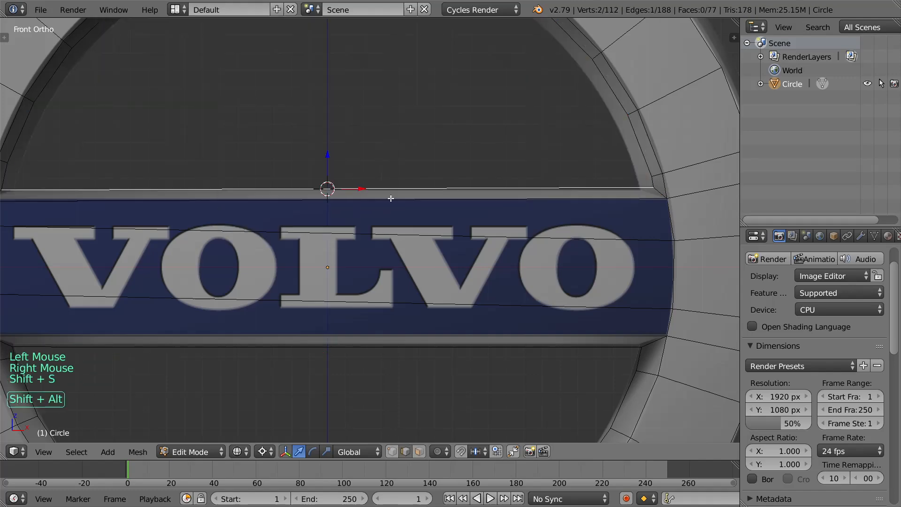
Step: Select the upper inset face and scale it slightly down along X and Z to match the reference's inner bevel
middle_click_drag(392, 197, 401, 246, "shift")
scroll(401, 246, "down", 2)
left_click(420, 451)
right_click(371, 145, "alt")
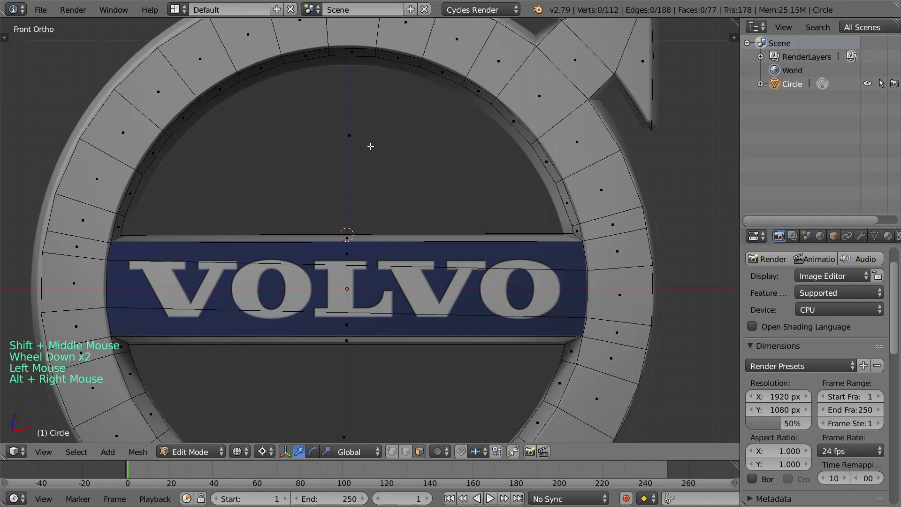
right_click(363, 145)
scroll(613, 250, "up", 2)
key("s")
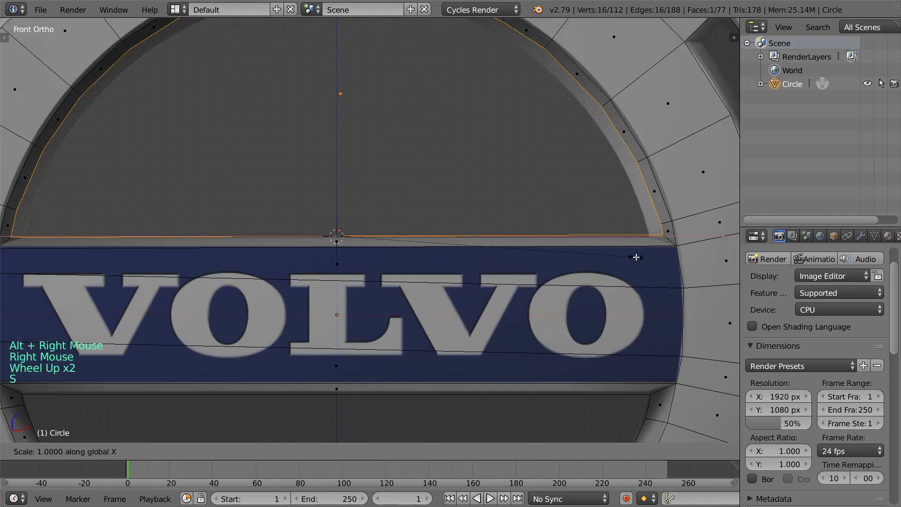
left_click(611, 240)
middle_click_drag(572, 238, 612, 296, "shift")
key("s")
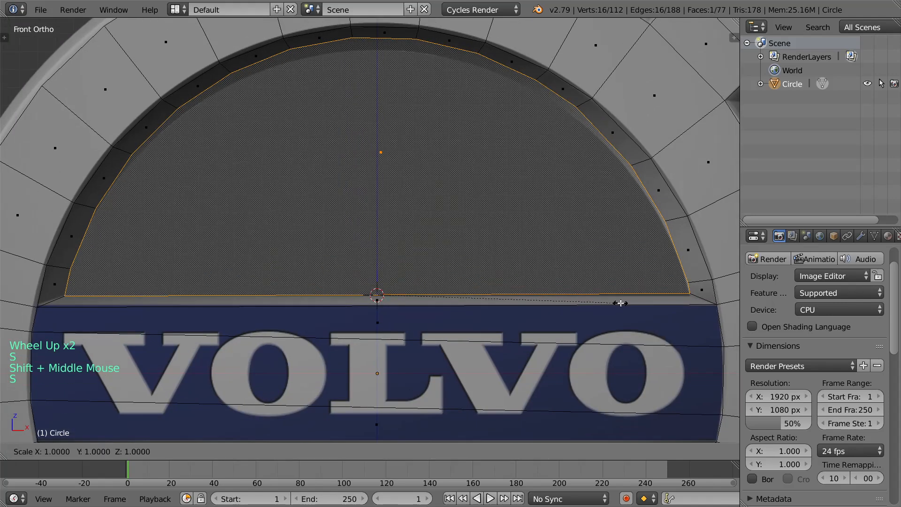
key("z")
left_click(609, 299)
Step: Delete the upper and lower inset faces to open the ring above and below the centre bar
scroll(609, 299, "down", 2)
key("x")
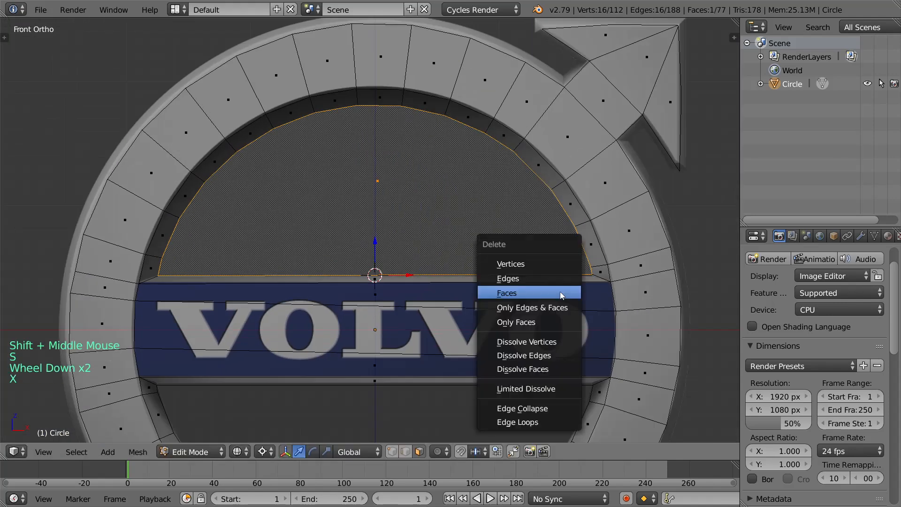
left_click(563, 295)
middle_click_drag(380, 439, 405, 301, "shift")
right_click(392, 336)
right_click(391, 335)
key("x")
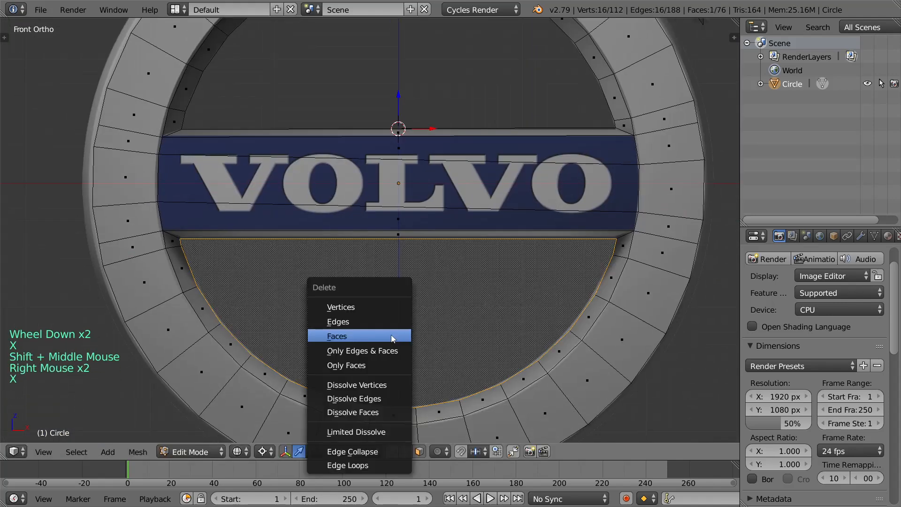
left_click(392, 335)
Step: Examine the border mesh in solid shading from the front and at an angle, then restore the wireframe front view
key("z")
scroll(538, 336, "down", 3)
key("Tab")
scroll(535, 336, "down", 2)
key("Tab")
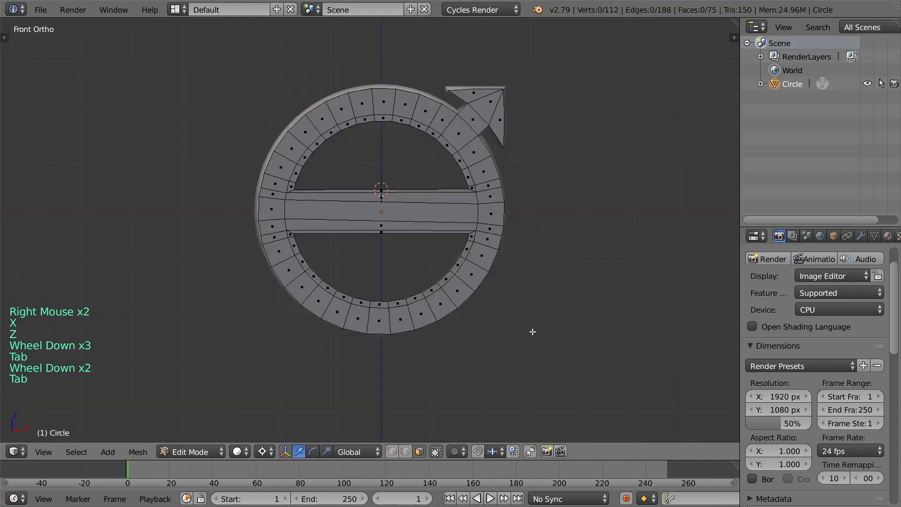
scroll(535, 336, "down", 1)
scroll(489, 324, "up", 3)
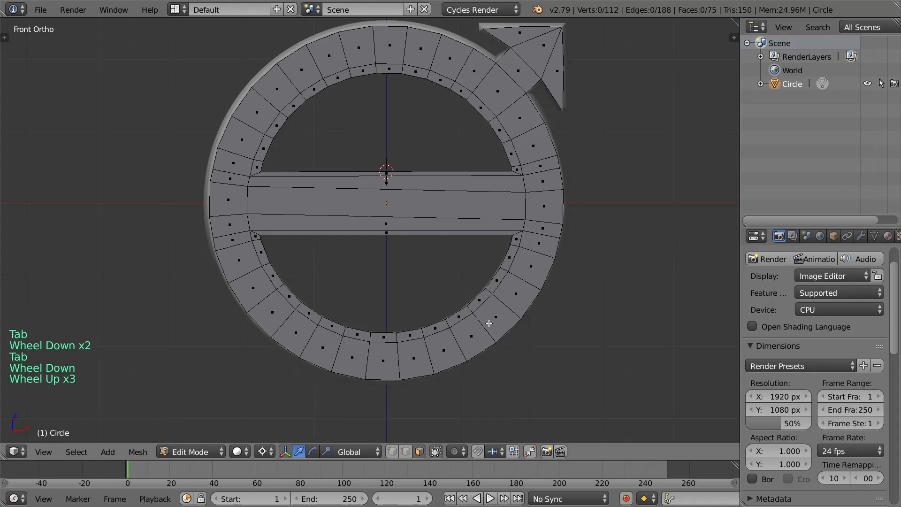
scroll(489, 323, "down", 1)
middle_click_drag(489, 324, 463, 301, "alt")
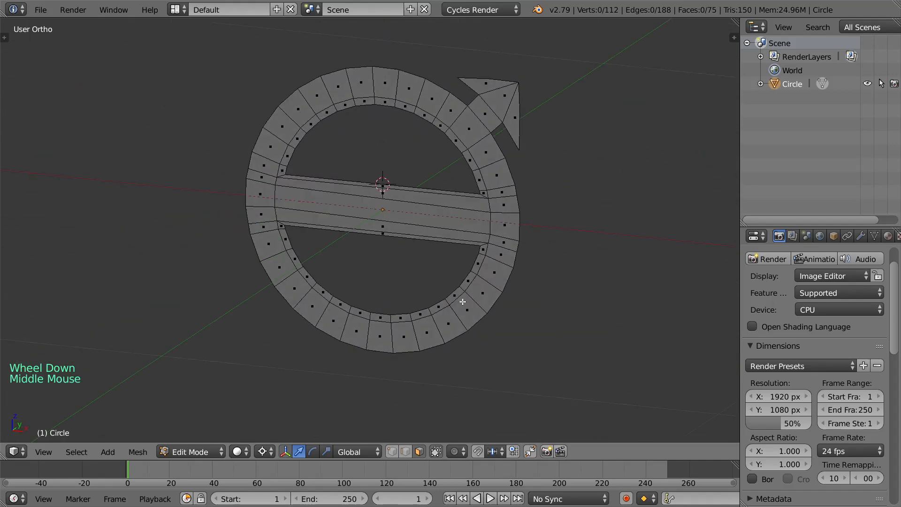
key("KP_1")
scroll(424, 298, "up", 3)
key("z")
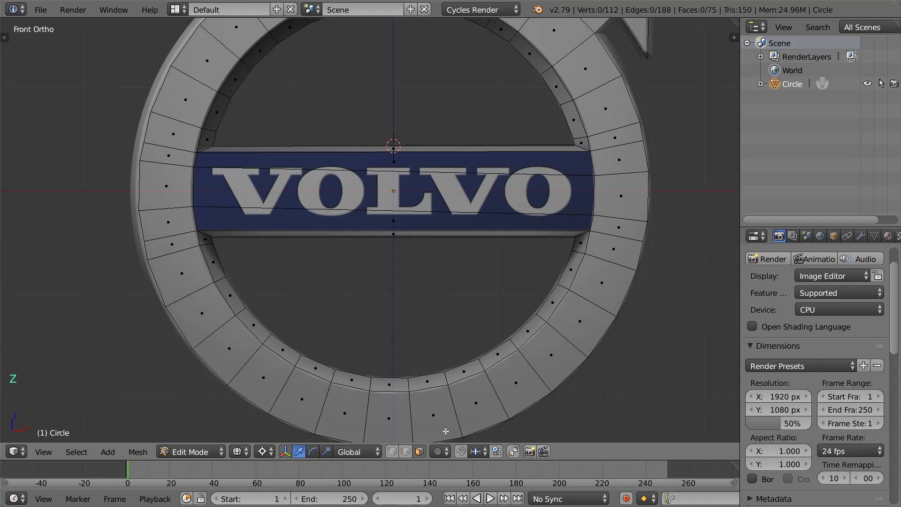
Step: Rename the Circle object as Border
double_click(793, 84)
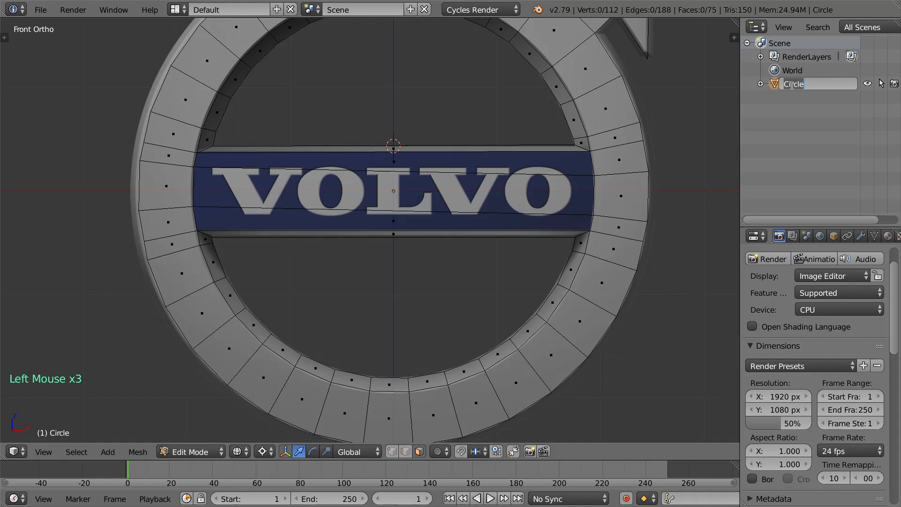
type("□□□□□□")
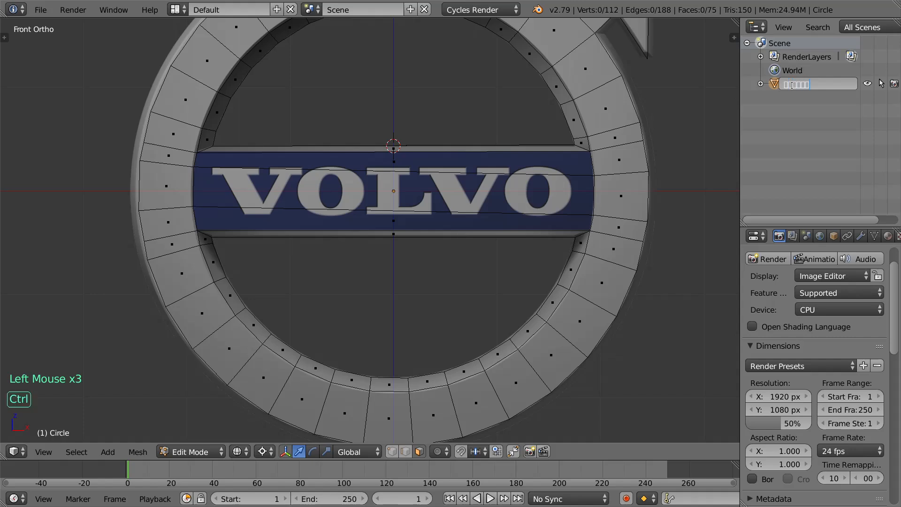
key("BackSpace")
type("Border")
key("Return")
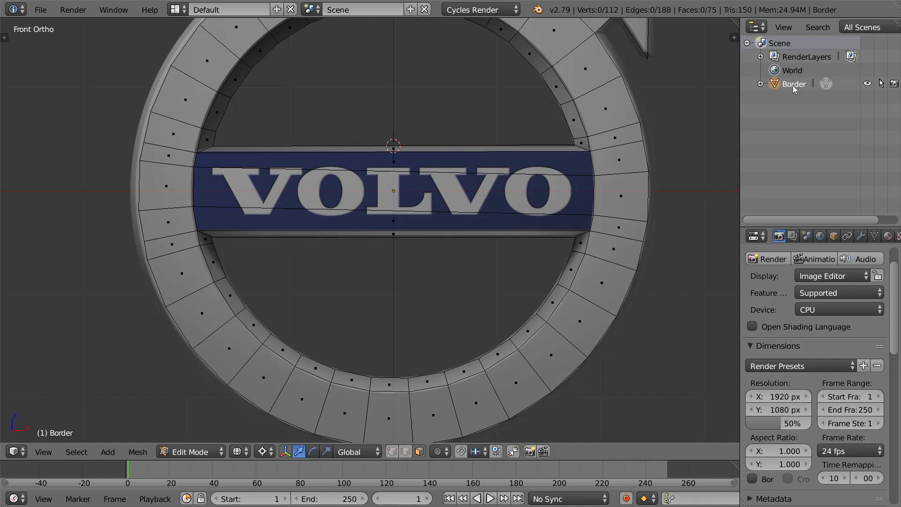
Step: Return to solid shading and Object Mode, and show only the empty second layer
scroll(437, 405, "down", 2)
key("z")
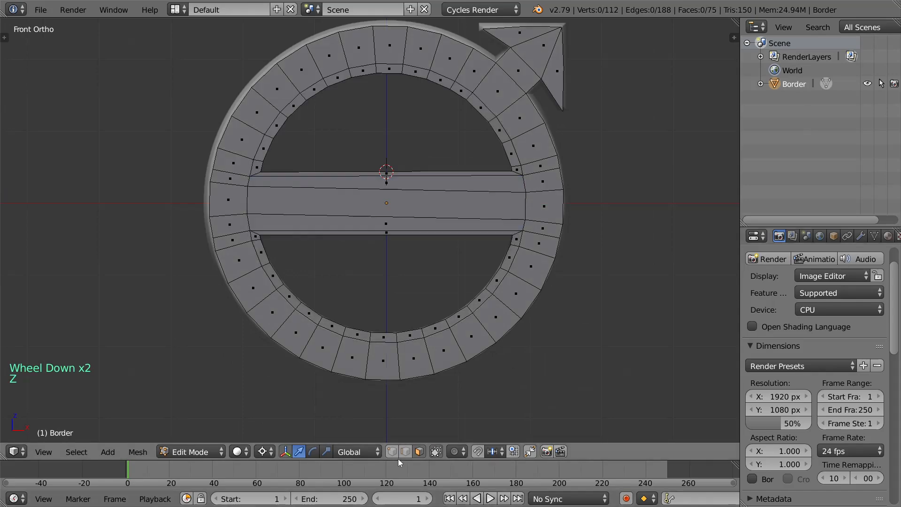
key("Tab")
left_click(421, 448)
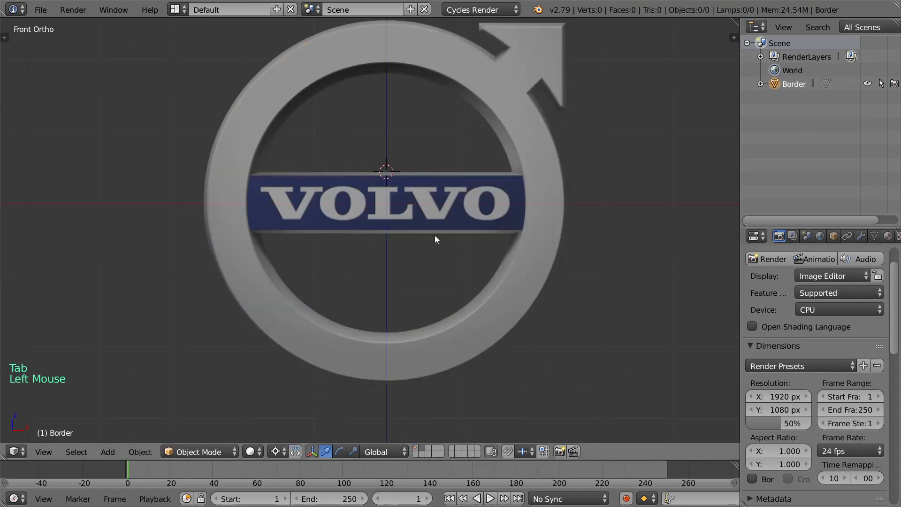
Step: Examine the VOLVO lettering on the centre bar of the reference image
scroll(415, 204, "up", 2)
scroll(347, 241, "up", 3)
middle_click_drag(415, 204, 292, 241, "shift")
scroll(503, 219, "down", 4)
middle_click_drag(503, 219, 533, 222, "shift")
scroll(255, 248, "up", 1)
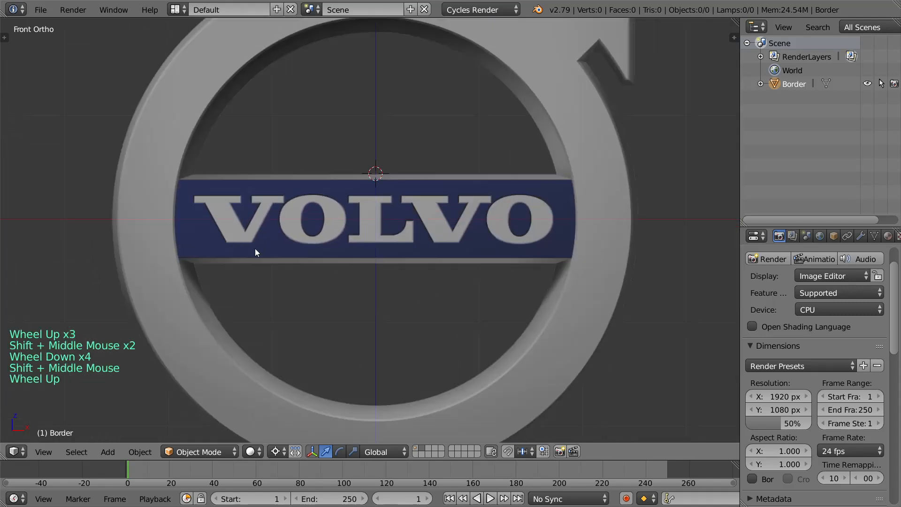
scroll(255, 249, "up", 2)
middle_click_drag(255, 249, 373, 247, "shift")
scroll(348, 256, "down", 1)
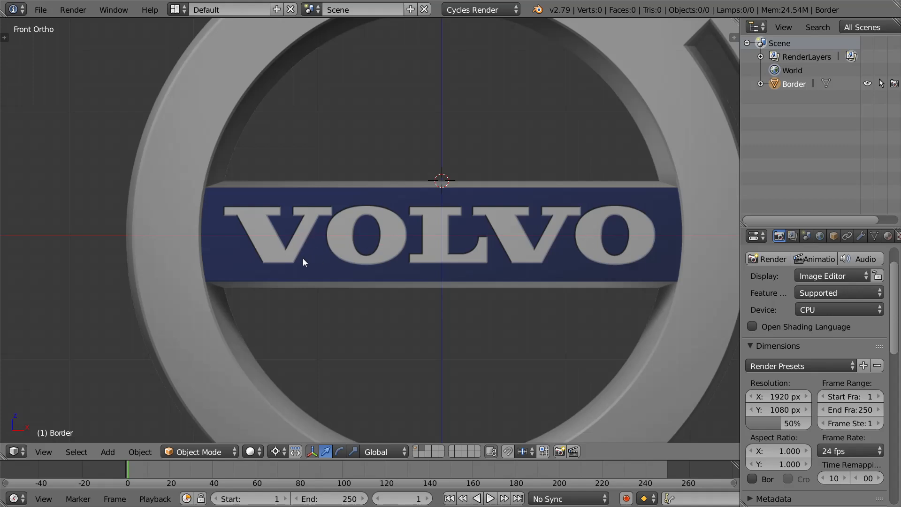
right_click(275, 257, "shift")
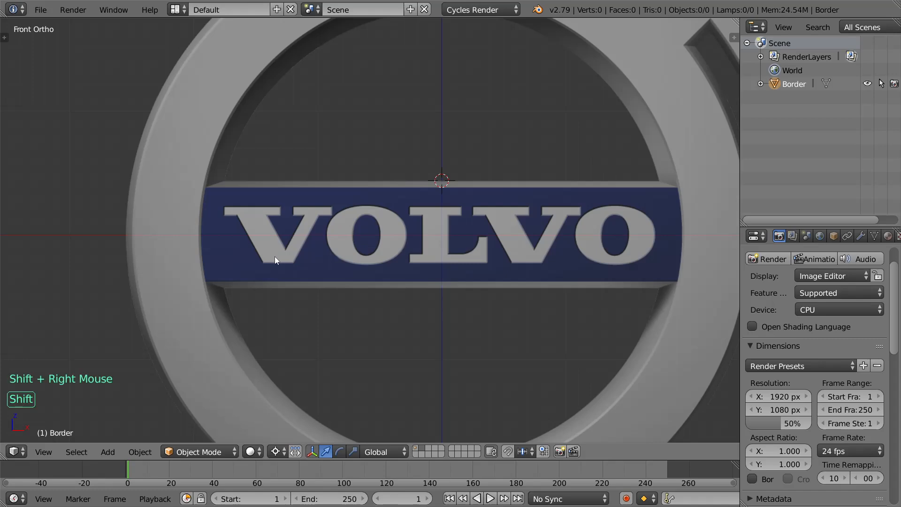
key("shift+a")
key("Escape")
right_click(278, 244)
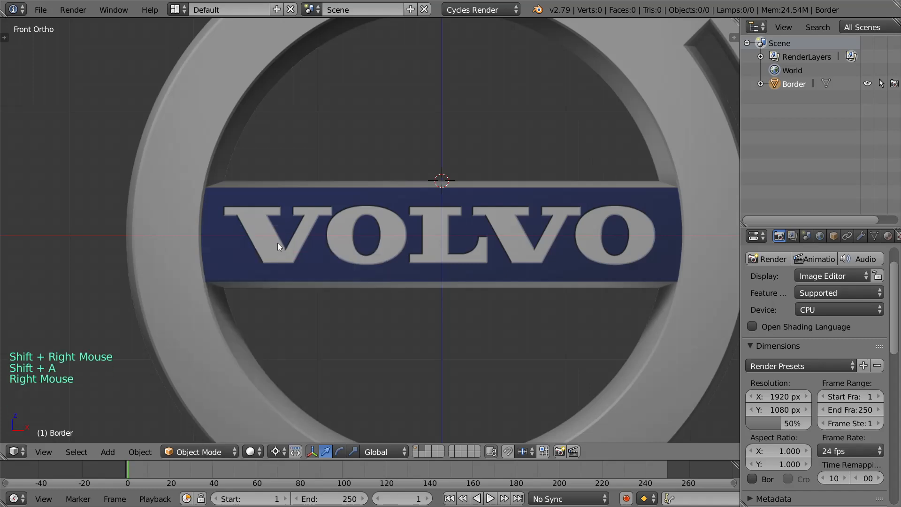
Step: Place the 3D cursor on the first V and add a plane there, rotated 90 degrees about X
left_click(277, 241)
key("shift+a")
mouse_move(277, 241)
left_click(334, 241)
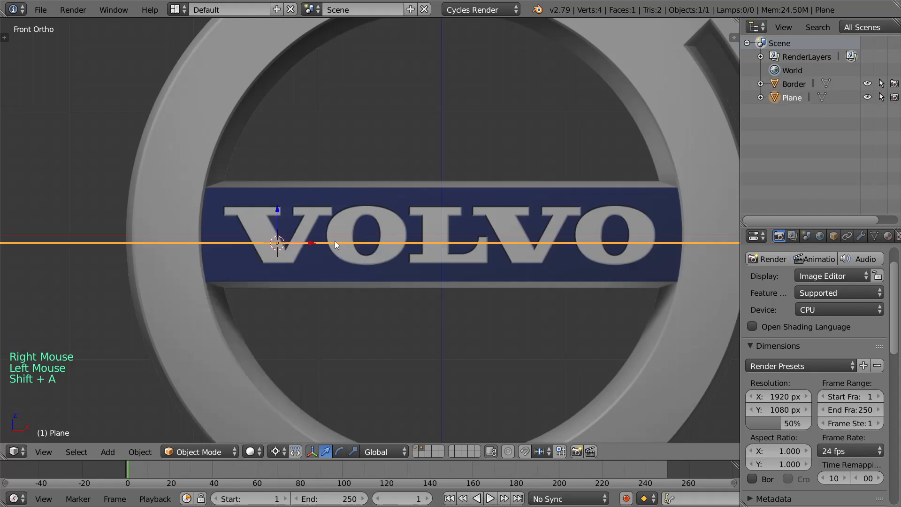
type("rx90")
key("Return")
Step: Scale the plane to 0.1 and show it in wireframe over the reference lettering
type("s")
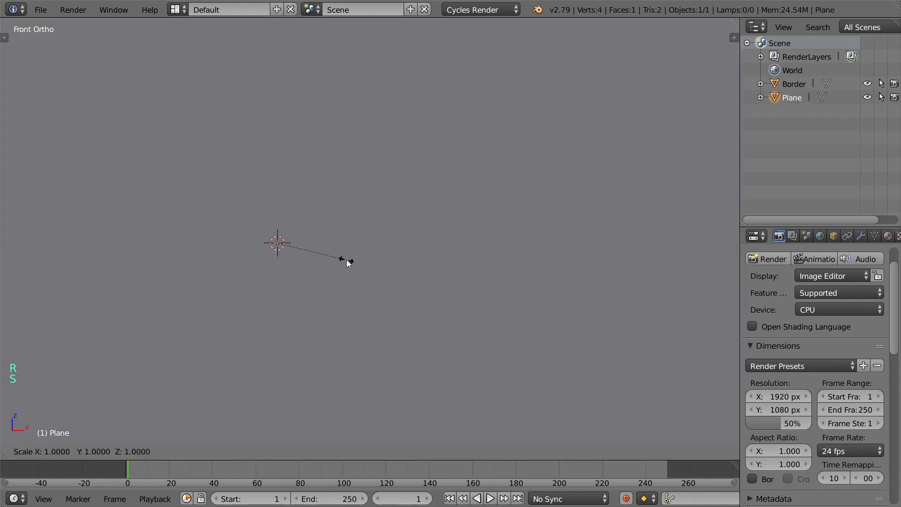
type(".1")
key("Return")
key("s")
key("Return")
key("z")
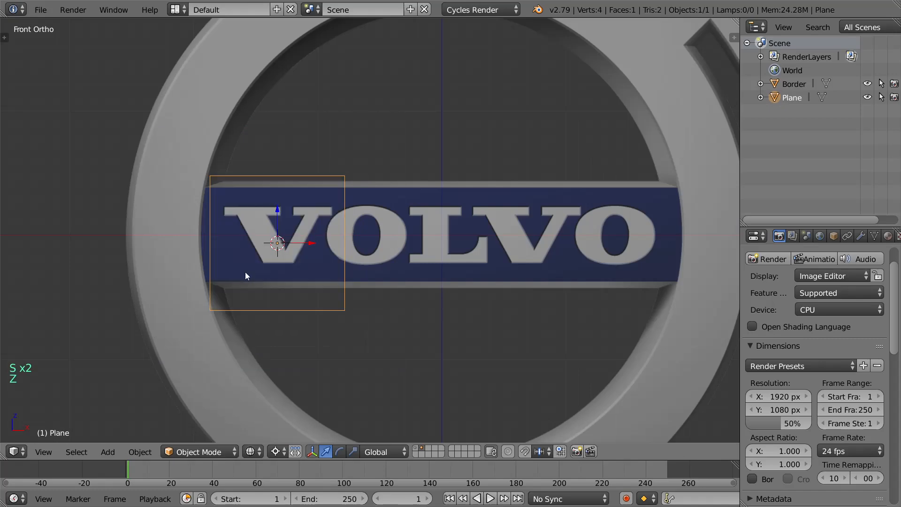
Step: Scale the plane to about 0.43, and stretch it about 1.8 times along X to span the first V's width
scroll(401, 308, "up", 3)
key("s")
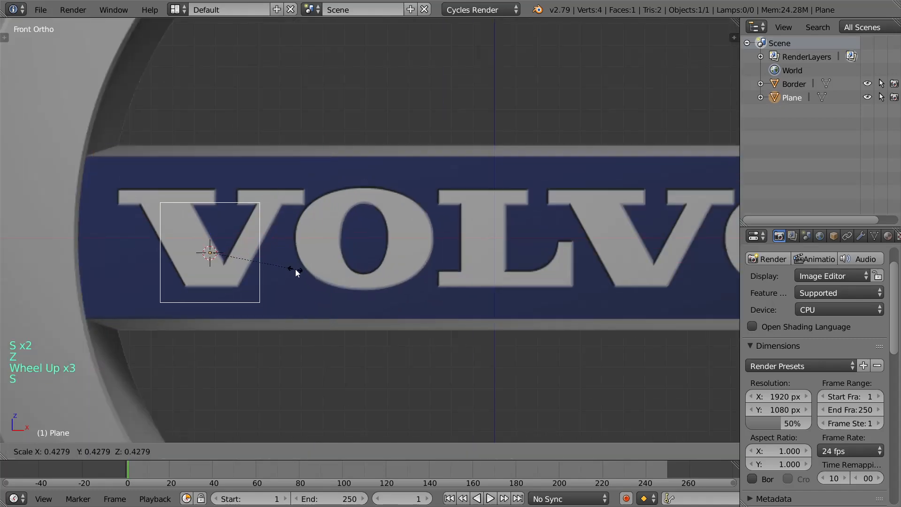
left_click(295, 269)
key("s")
key("x")
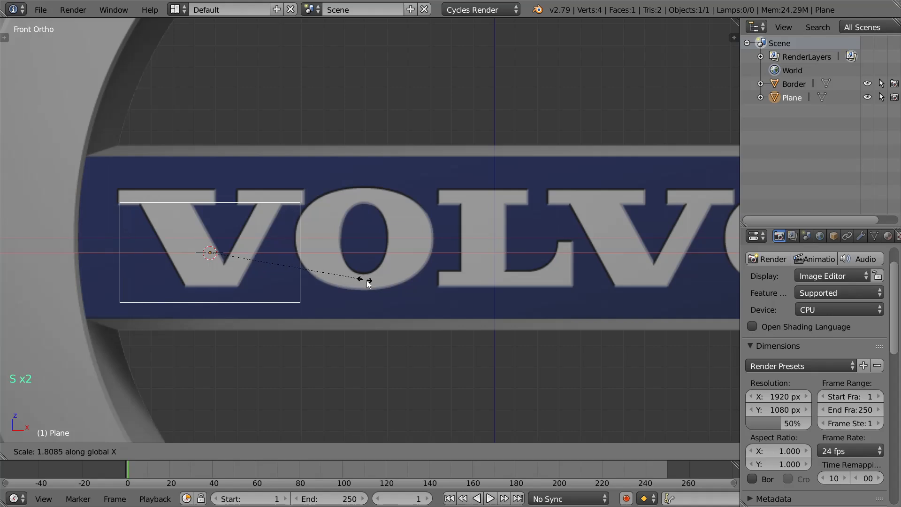
left_click(370, 280)
Step: In Edit Mode, add two vertical loop cuts to the plane, aligned with both sides of the gap between the V's serifs
key("Tab")
scroll(290, 277, "up", 2)
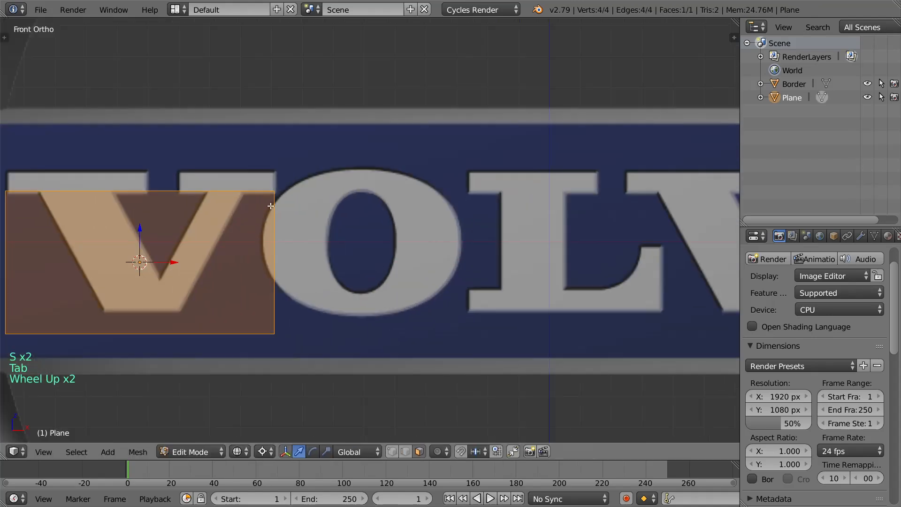
middle_click_drag(270, 206, 397, 220, "shift")
left_click(235, 244)
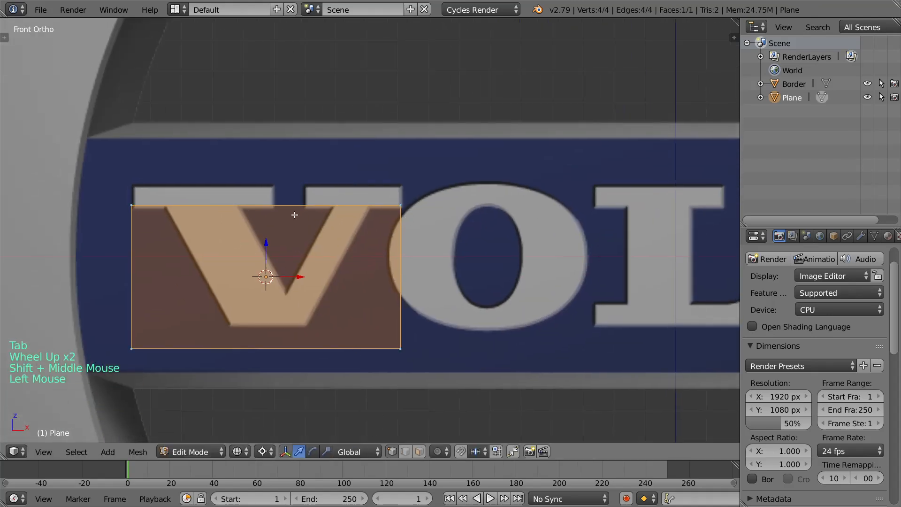
key("ctrl+r")
left_click(312, 214)
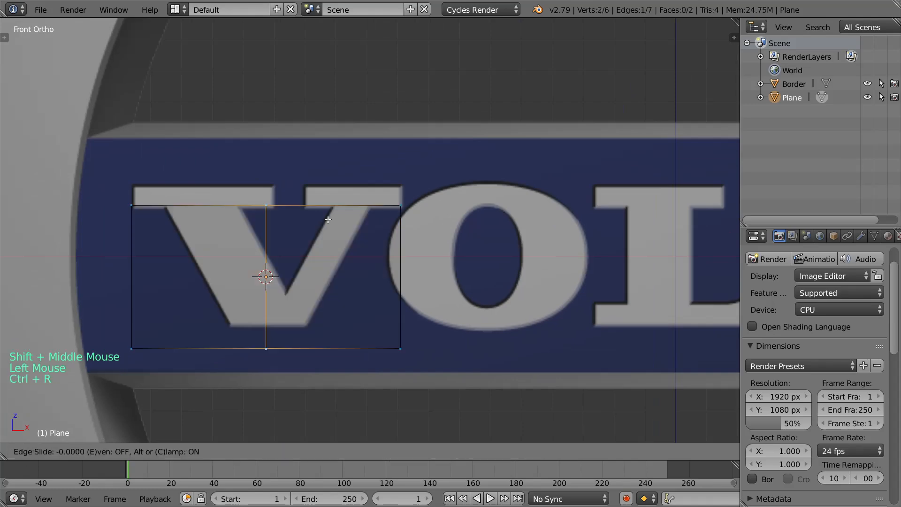
left_click(357, 232)
key("ctrl+r")
left_click(221, 231)
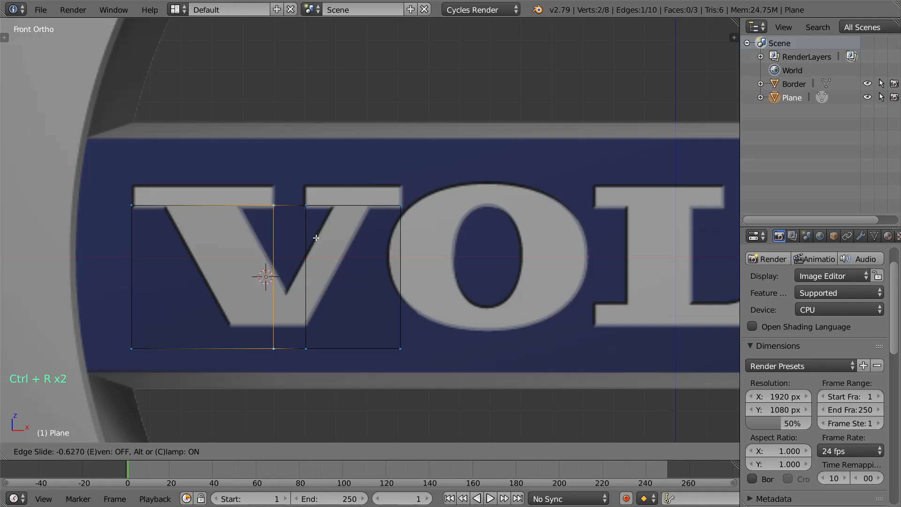
left_click(316, 238)
Step: Delete the two loop-cut vertices on the plane's lower edge
scroll(305, 345, "up", 1)
right_click(294, 368)
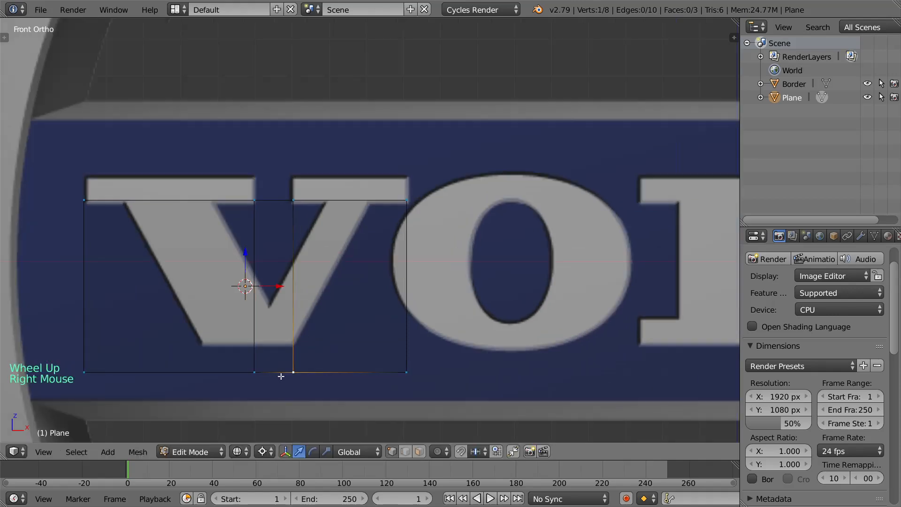
right_click(348, 359, "shift")
left_click_drag(284, 286, 253, 286)
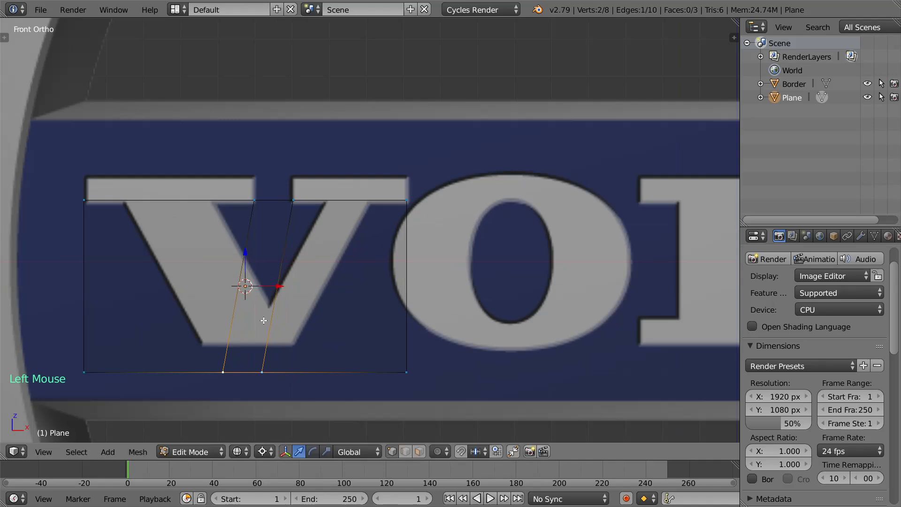
key("x")
left_click(273, 298)
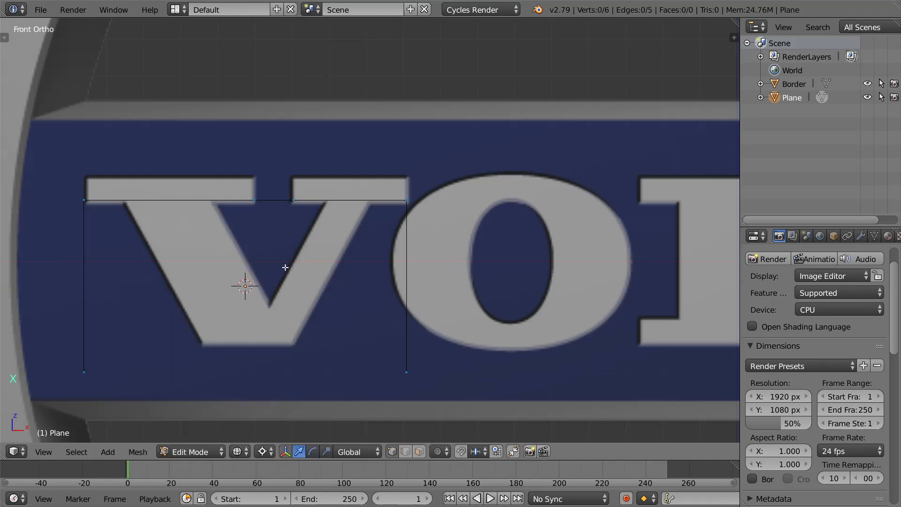
Step: Subdivide the edge beneath the V's right serif twice
right_click(392, 205)
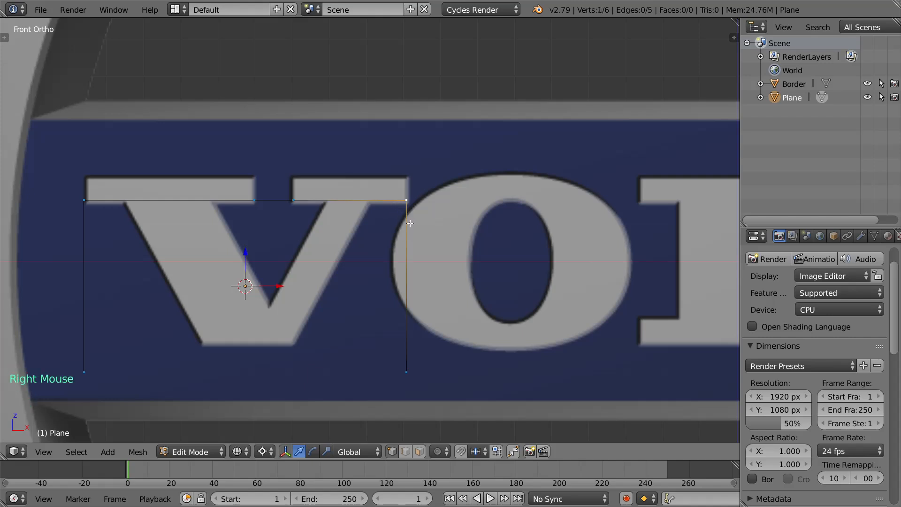
right_click(308, 201, "shift")
key("w")
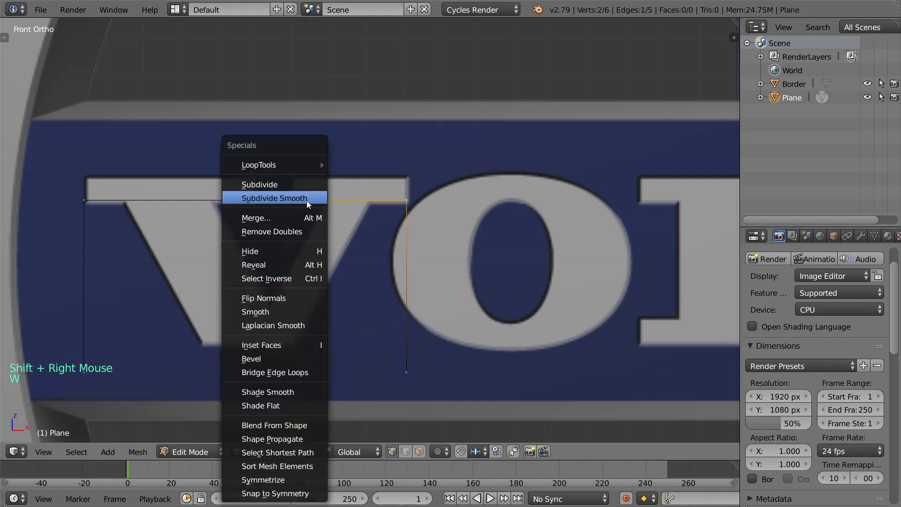
left_click(282, 187)
key("w")
left_click(282, 183)
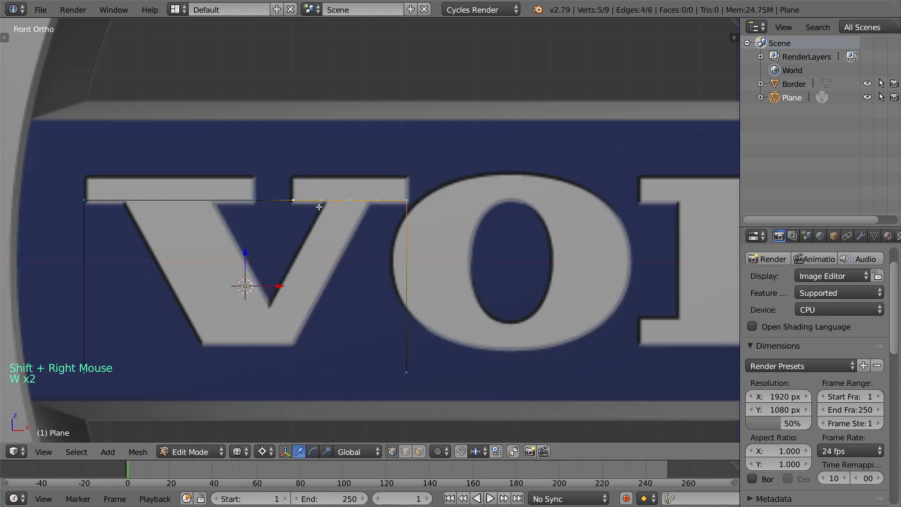
Step: Try to slide the leftmost subdivision vertex along X to the inner edge of the V's right stroke
scroll(303, 206, "up", 2)
left_click(309, 192)
right_click(288, 189)
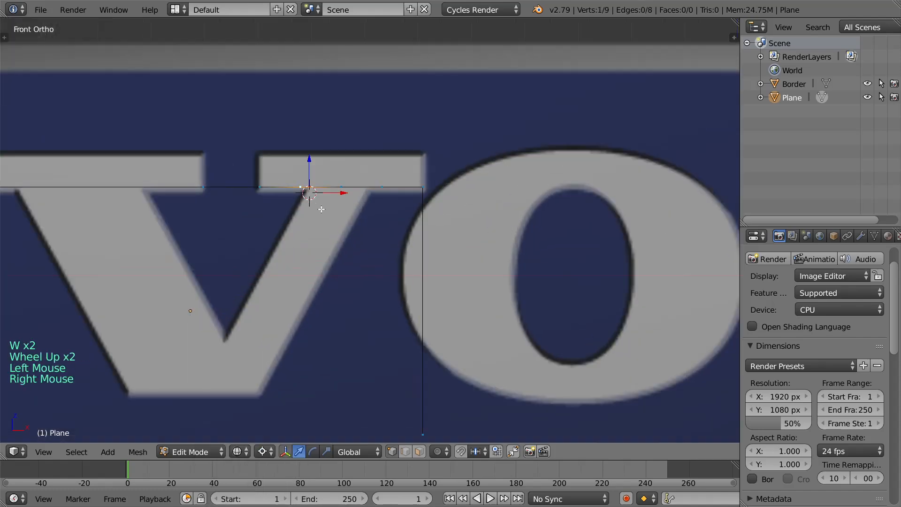
key("g")
key("x")
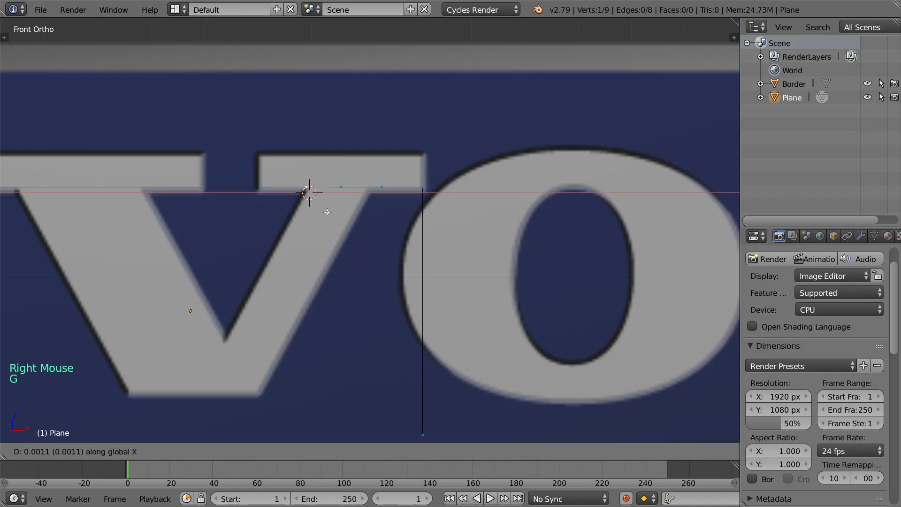
key("Escape")
Step: Slide the rightmost subdivision vertex about -0.003 along X to the outer edge of the V's right stroke
right_click(395, 198)
key("g")
key("x")
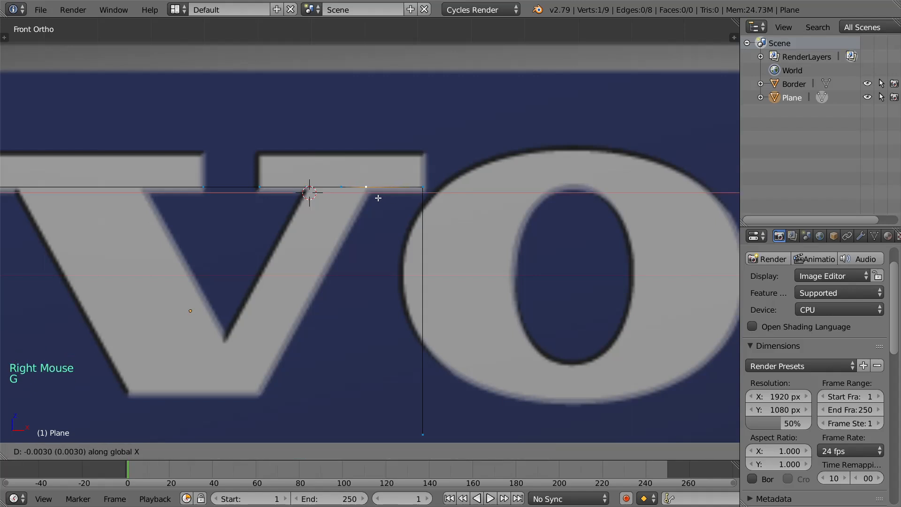
left_click(381, 198)
Step: Subdivide the edge beneath the V's left serif twice
scroll(336, 221, "down", 1)
middle_click_drag(237, 227, 309, 200, "shift")
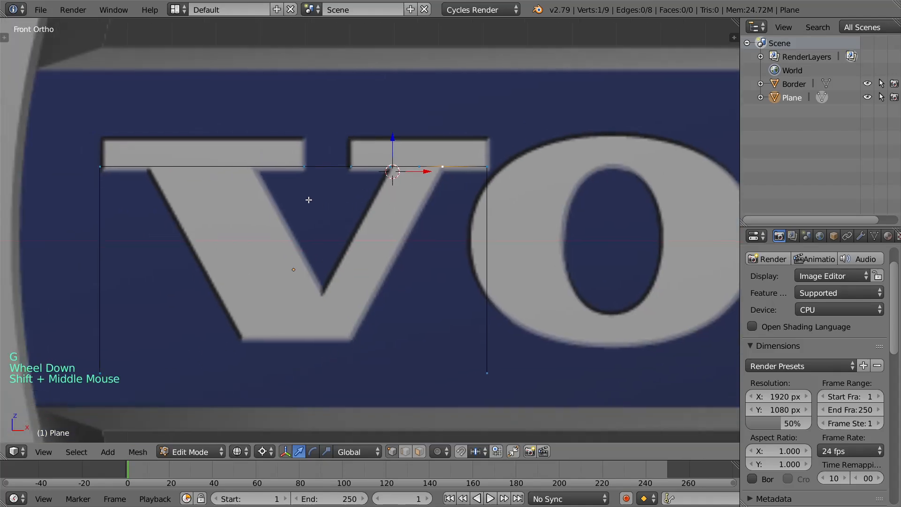
right_click(294, 172)
right_click(129, 165, "shift")
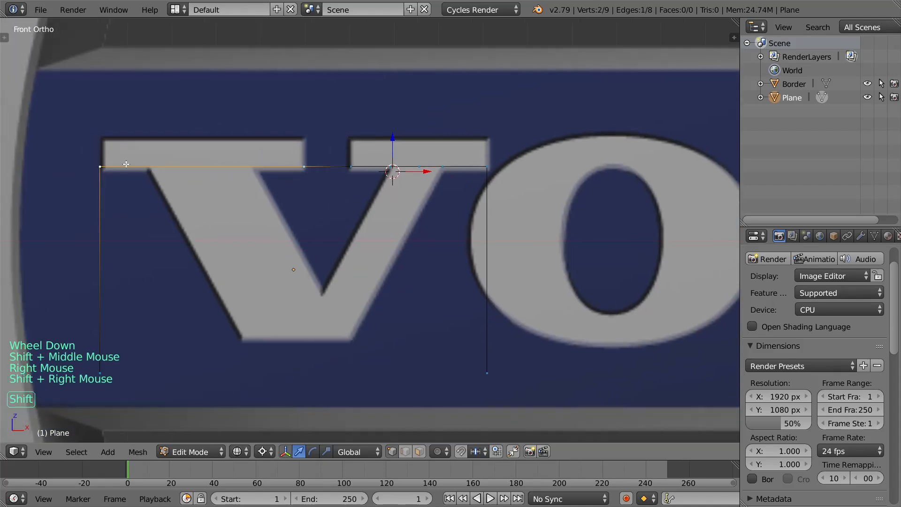
key("w")
left_click(178, 184)
key("w")
left_click(179, 184)
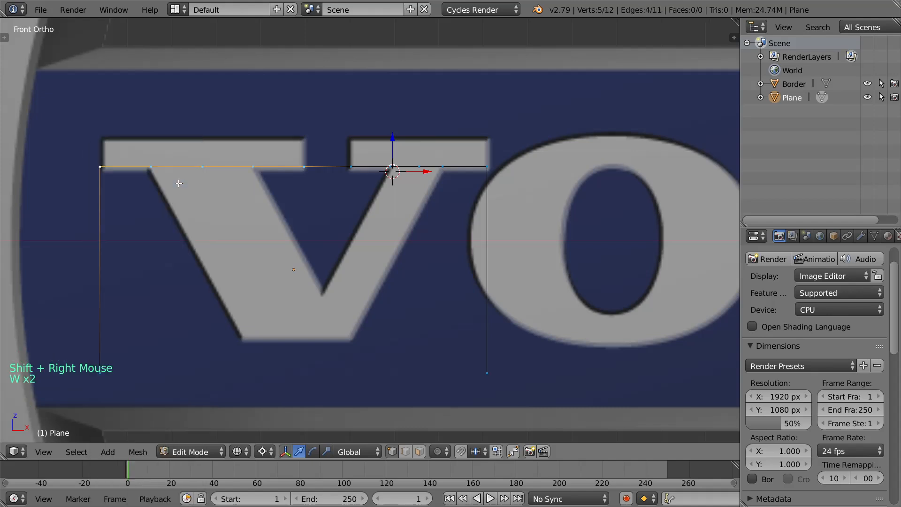
Step: Extrude the three middle vertices under the left serif by about 0.021 in X and -0.039 in Z to the V's base
right_click(242, 170)
right_click(202, 169, "shift")
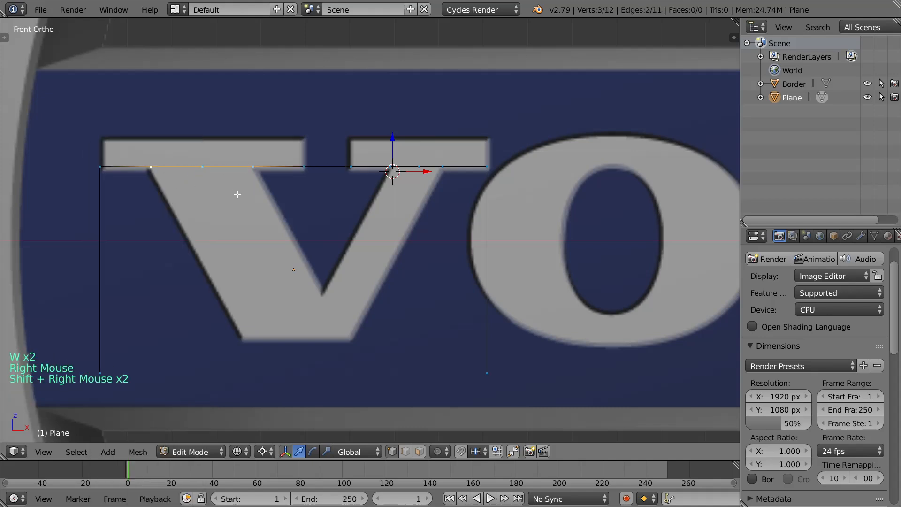
key("e")
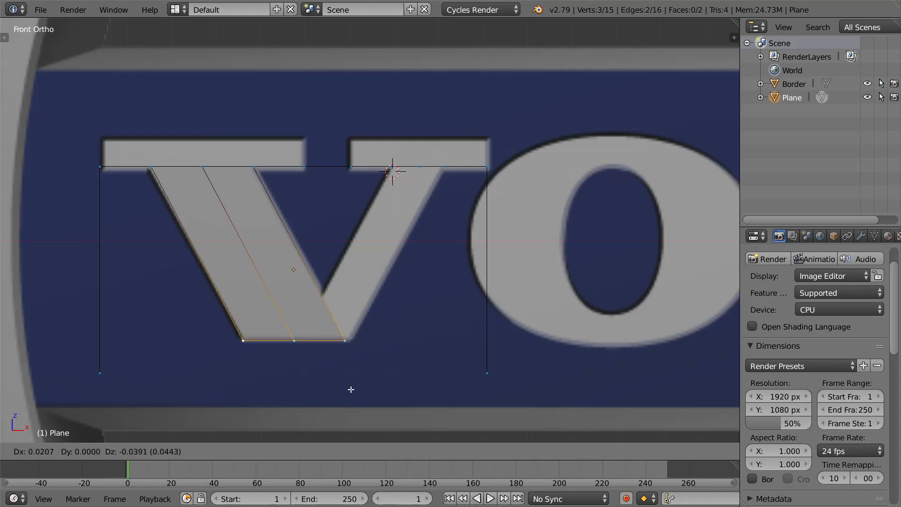
left_click(351, 390)
Step: Delete the edge bridging the gap between the V's two serifs, and return to vertex selection
right_click(408, 163)
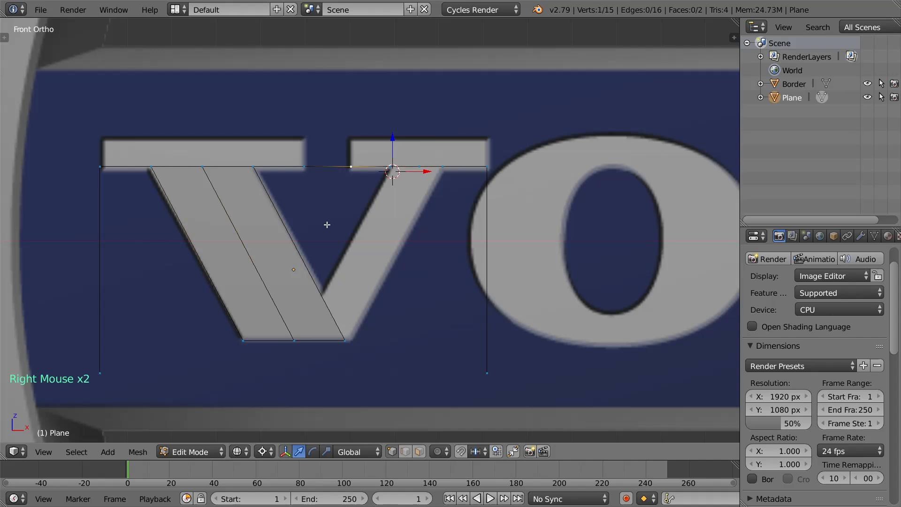
left_click(407, 452)
right_click(320, 168)
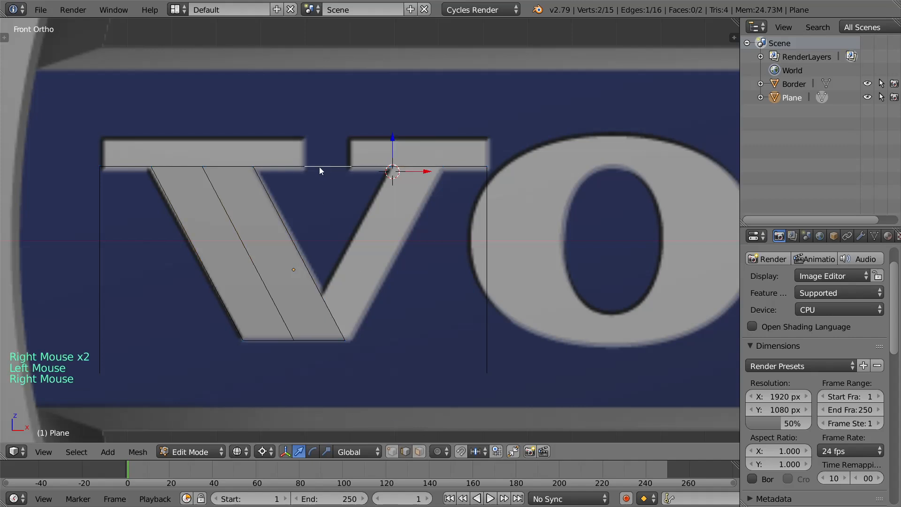
key("x")
key("1")
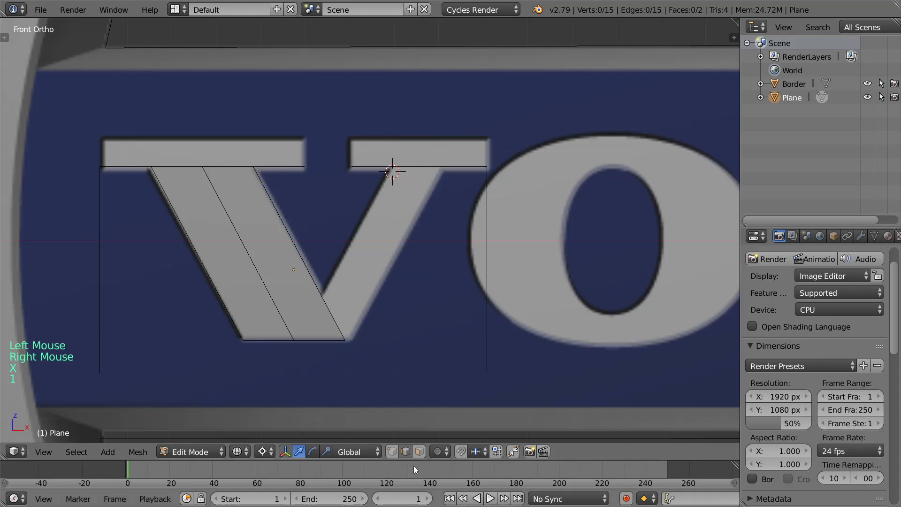
left_click(392, 452)
Step: Add a loop cut across the V's left stroke at the inner notch and another midway between it and the base
right_click(471, 159)
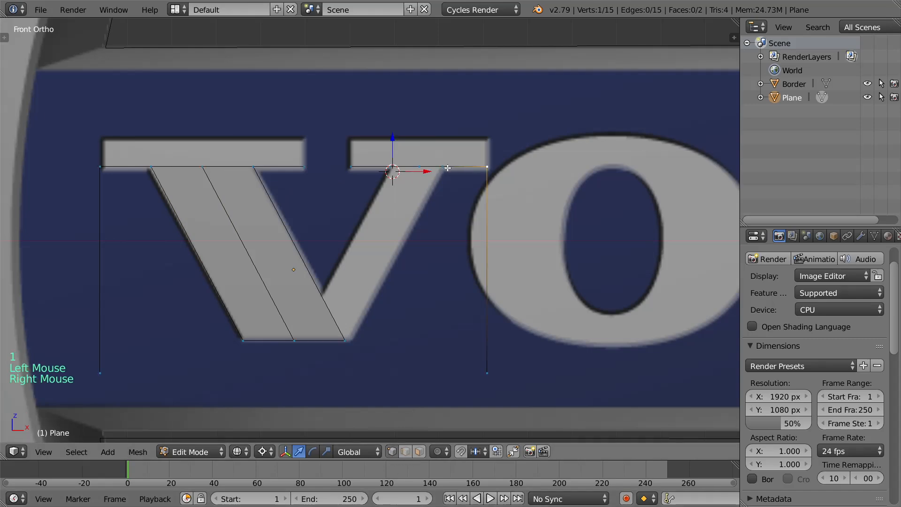
right_click(446, 167, "shift")
key("ctrl+r")
left_click(313, 284)
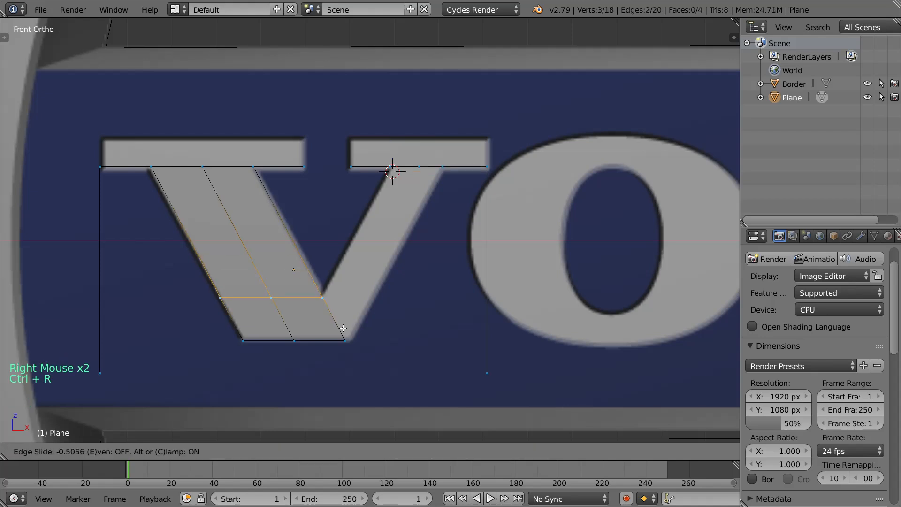
left_click(343, 329)
right_click(389, 187)
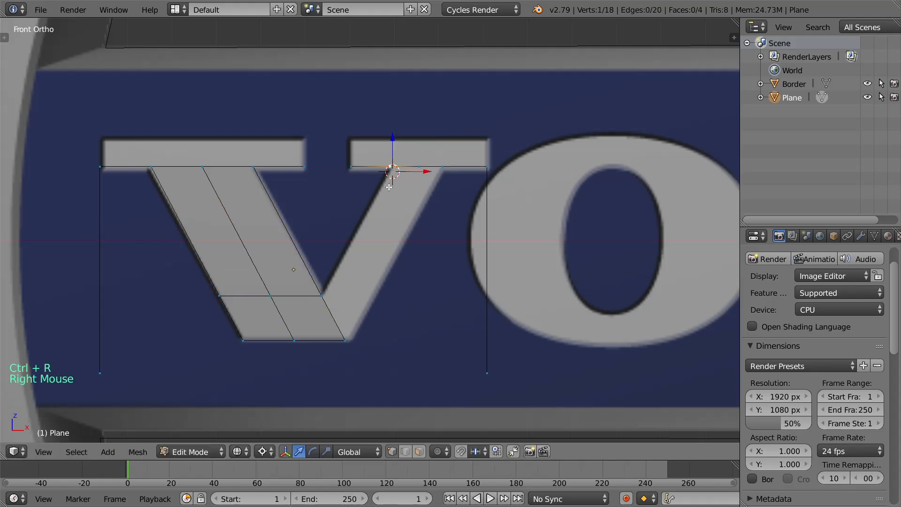
key("ctrl+r")
left_click(322, 322)
left_click(322, 322)
Step: Bridge the three vertices at the left stroke's lower right end with the three vertices atop the V's right stroke
right_click(345, 340)
right_click(334, 317, "shift")
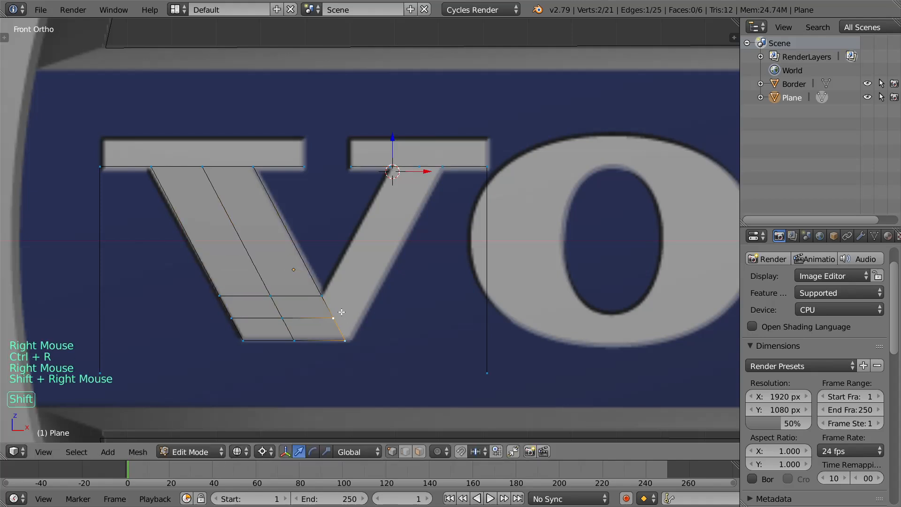
right_click(322, 296, "shift")
right_click(393, 167, "shift")
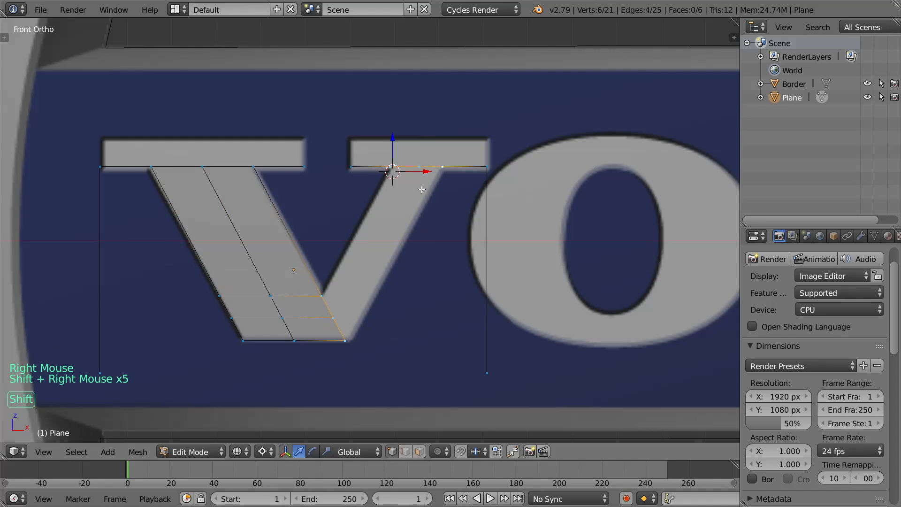
right_click(367, 278)
key("w")
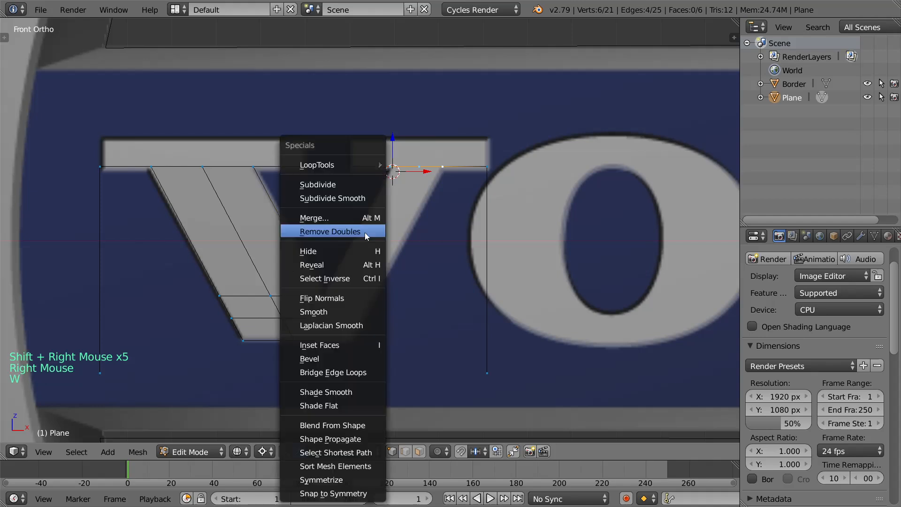
left_click(329, 372)
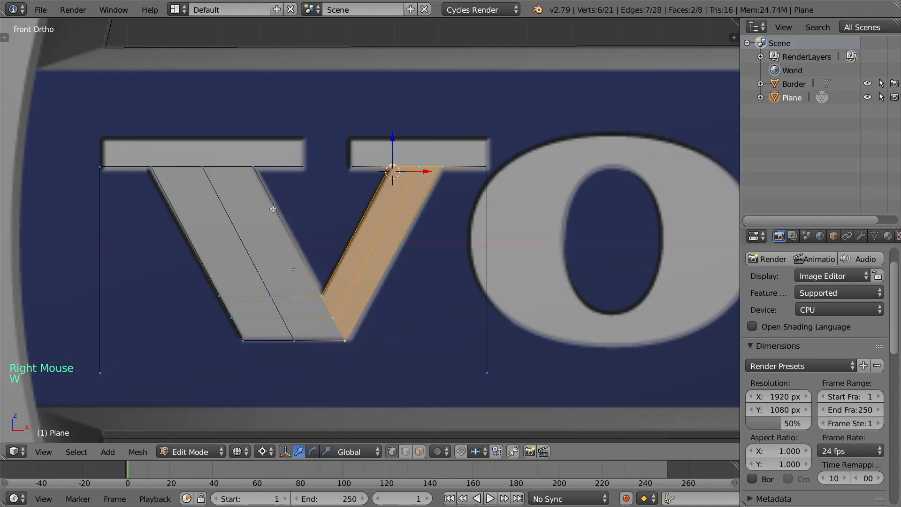
Step: Delete the two leftover lower corner vertices of the original plane
right_click(115, 368)
key("x")
left_click(94, 334)
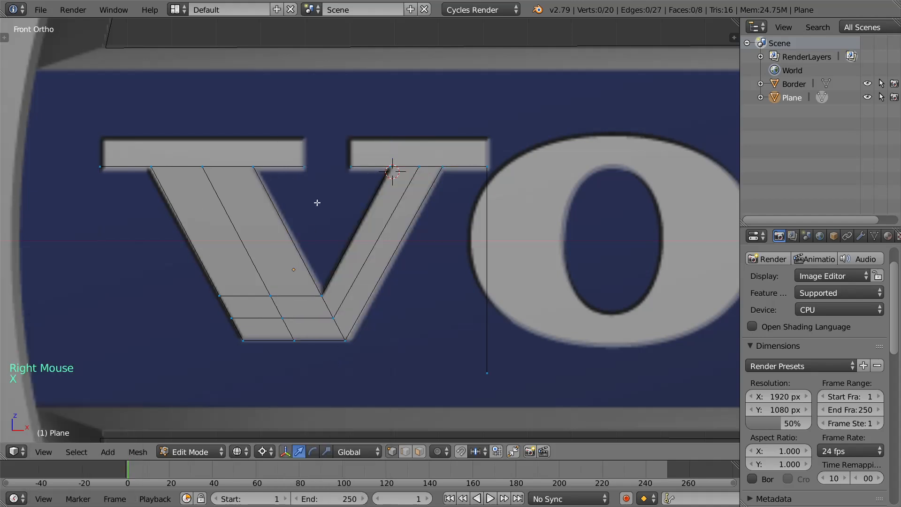
right_click(485, 364)
key("x")
left_click(444, 346)
key("ctrl+z")
key("x")
left_click(437, 331)
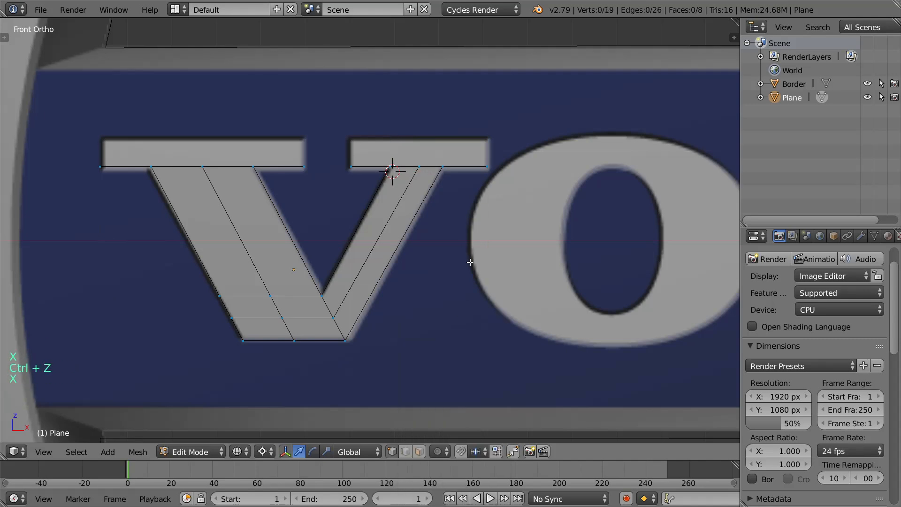
Step: Extrude all vertices along the underside of both V serifs about 0.006 up along Z
right_click(459, 171)
right_click(476, 166, "shift")
right_click(407, 166, "shift")
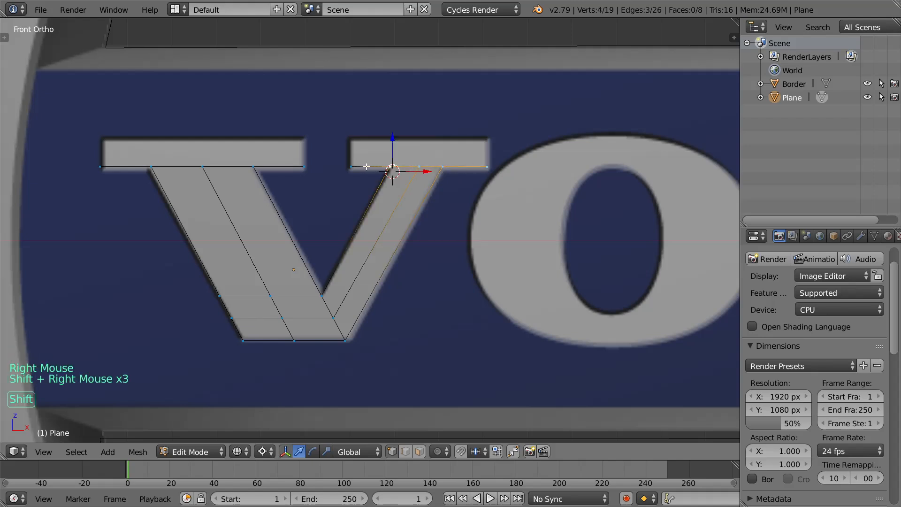
right_click(253, 167, "shift")
right_click(203, 166, "shift")
right_click(151, 166, "shift")
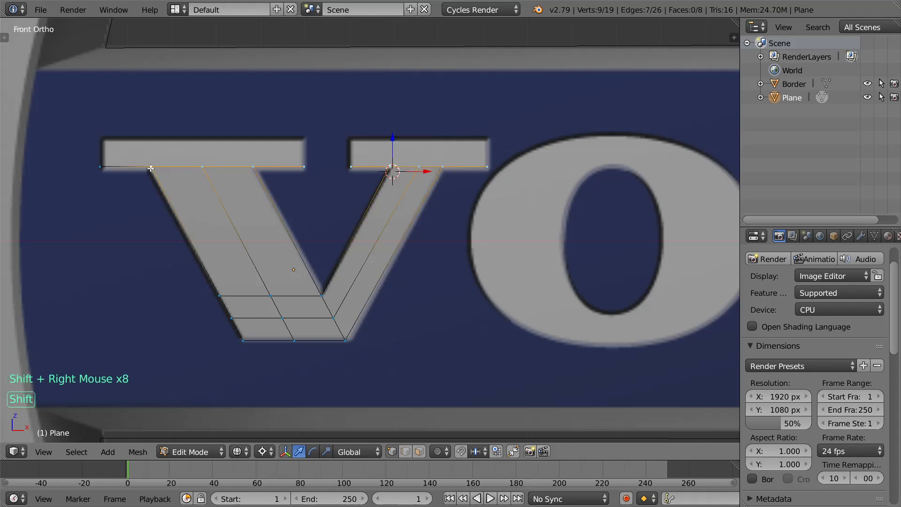
right_click(100, 167, "shift")
key("e")
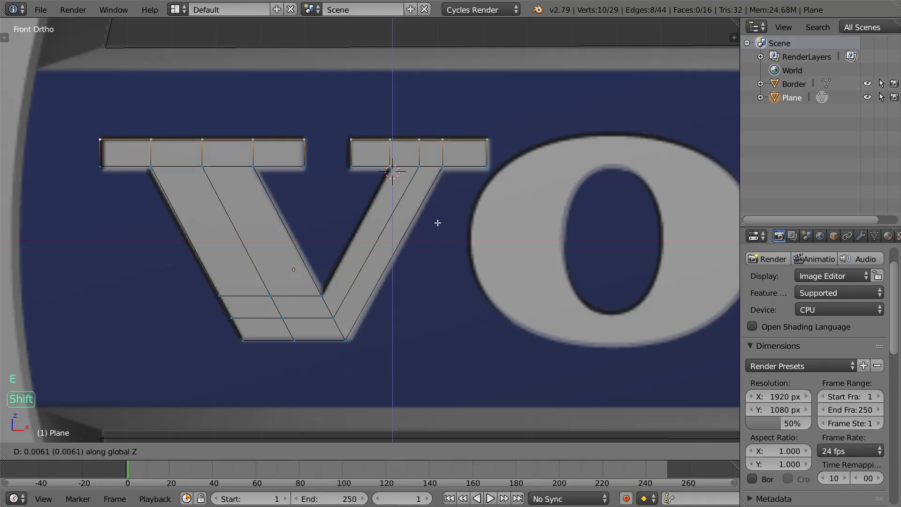
left_click(437, 222)
Step: Select the whole V mesh and recalculate its normals
scroll(584, 261, "down", 3)
key("z")
key("Tab")
scroll(527, 269, "down", 2)
key("Tab")
key("z")
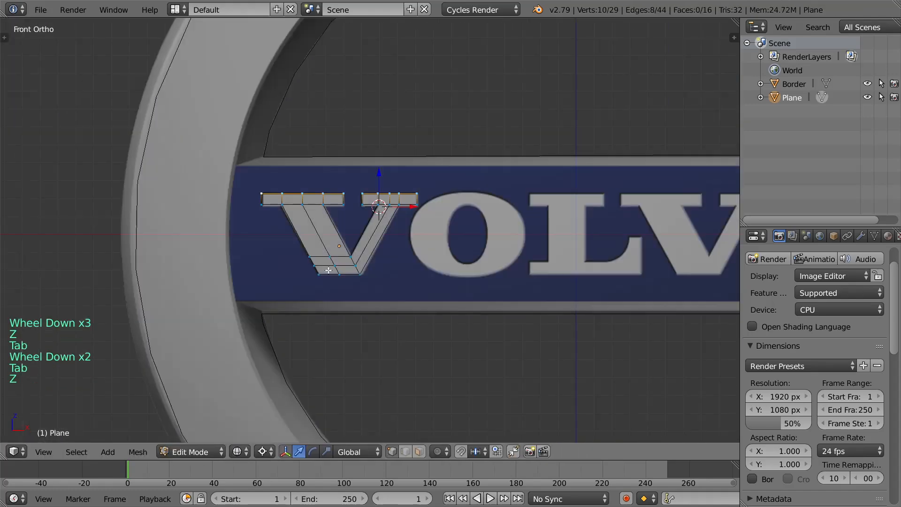
scroll(420, 259, "up", 3)
key("a")
key("a")
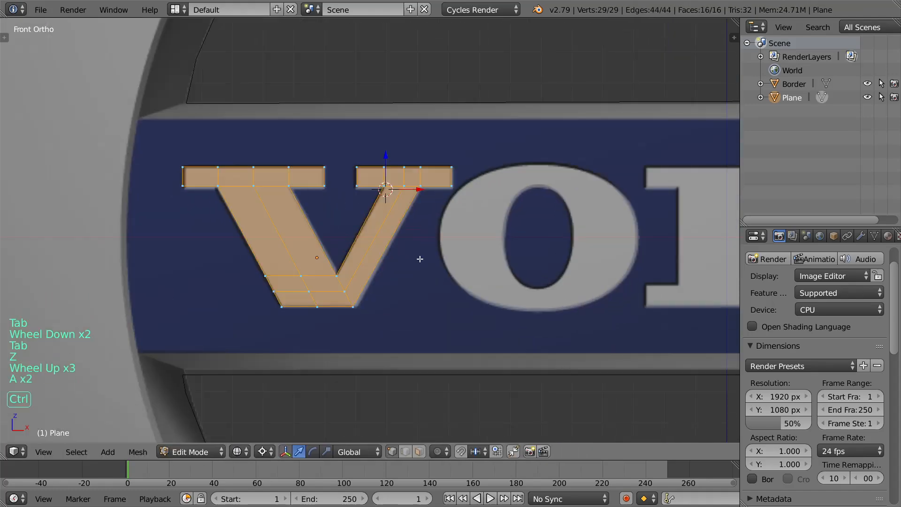
key("ctrl+n")
key("s")
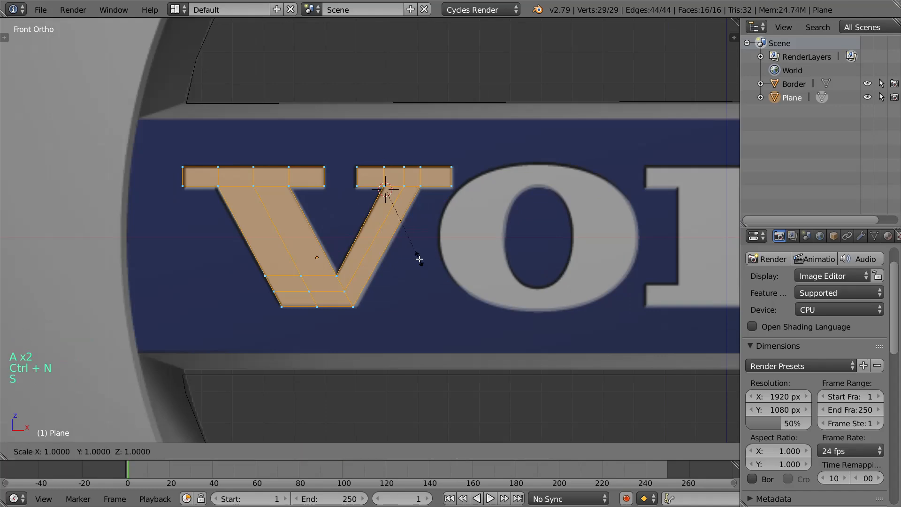
key("Escape")
Step: Duplicate the V about 0.201 along X onto the second V of the reference
scroll(420, 259, "down", 3)
key("Tab")
key("Tab")
key("Tab")
scroll(420, 259, "down", 2)
middle_click_drag(420, 259, 313, 278, "shift")
scroll(388, 273, "up", 2)
key("shift+d")
key("x")
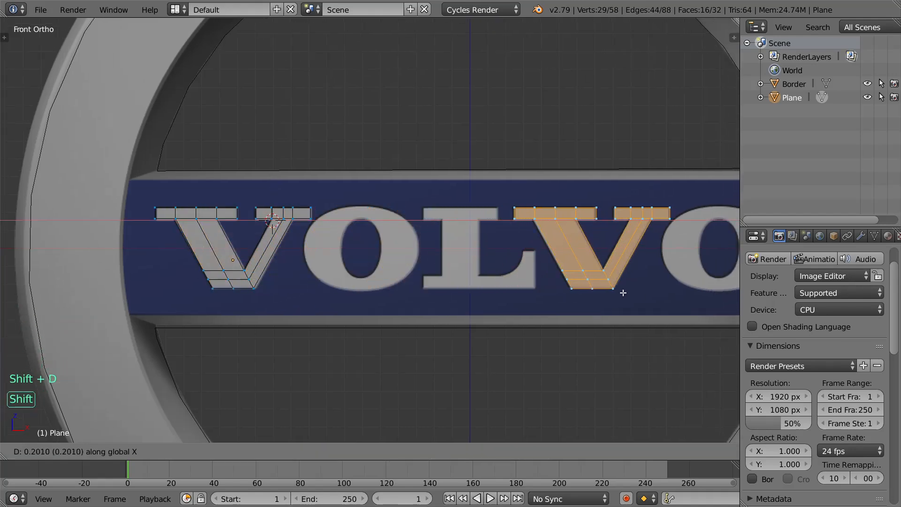
left_click(626, 293, "shift")
scroll(570, 293, "up", 2)
scroll(463, 261, "down", 2)
middle_click_drag(569, 293, 429, 268, "shift")
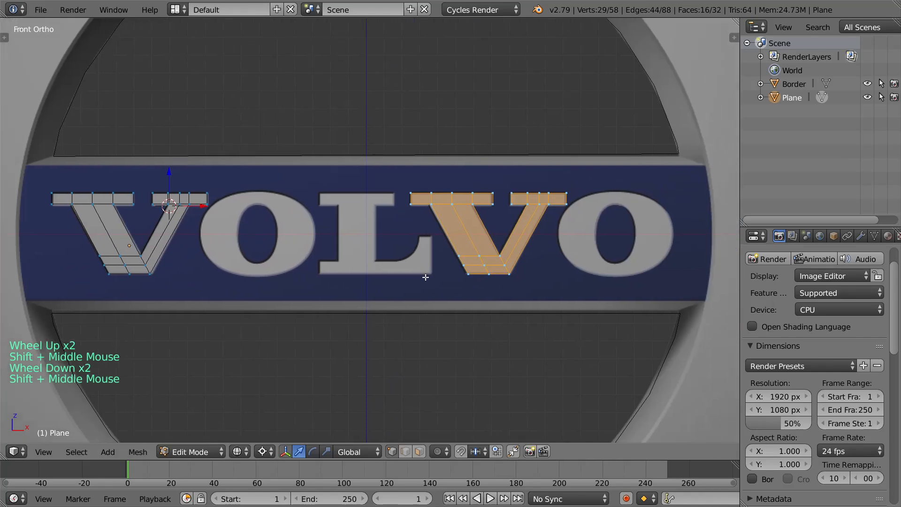
Step: Duplicate the second V's lower left base vertex about -0.083 along X to the L's lower left corner
scroll(540, 301, "up", 3)
left_click(544, 303)
right_click(540, 305)
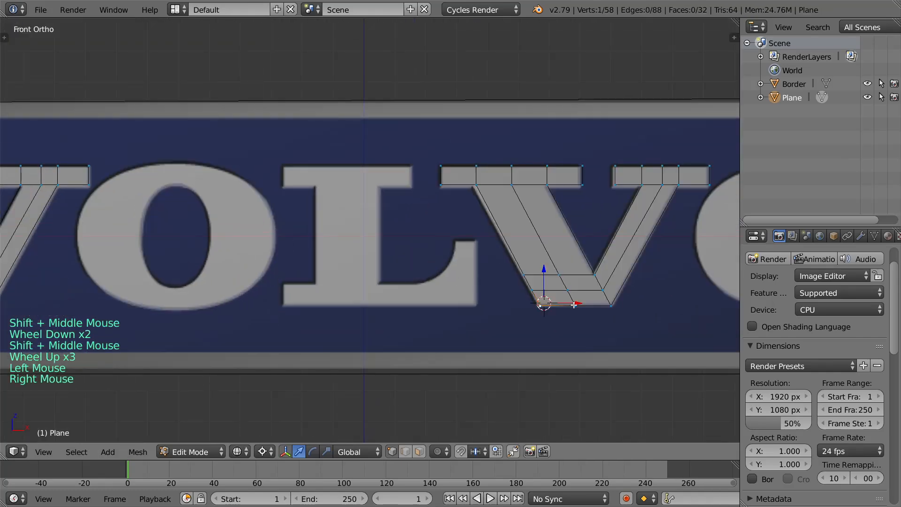
key("shift+d")
key("x")
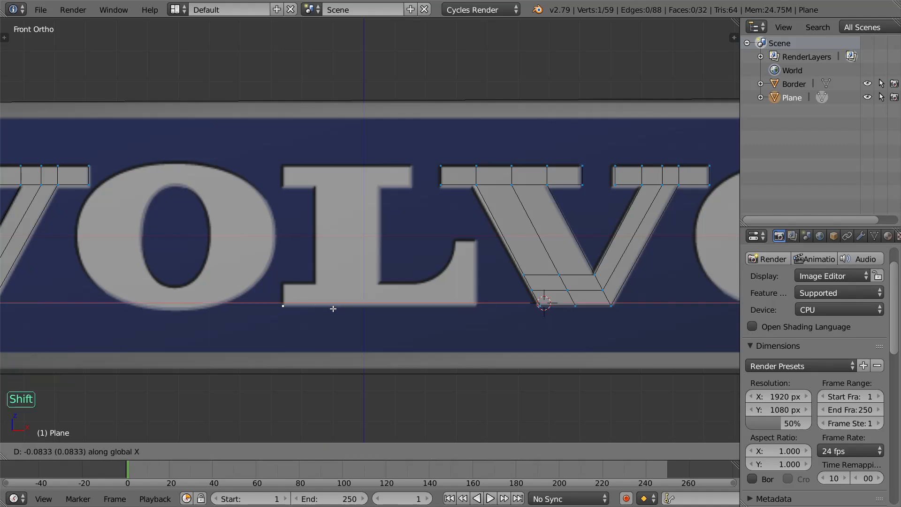
left_click(332, 308)
Step: Extrude the new vertex along X to the L's lower right corner
key("e")
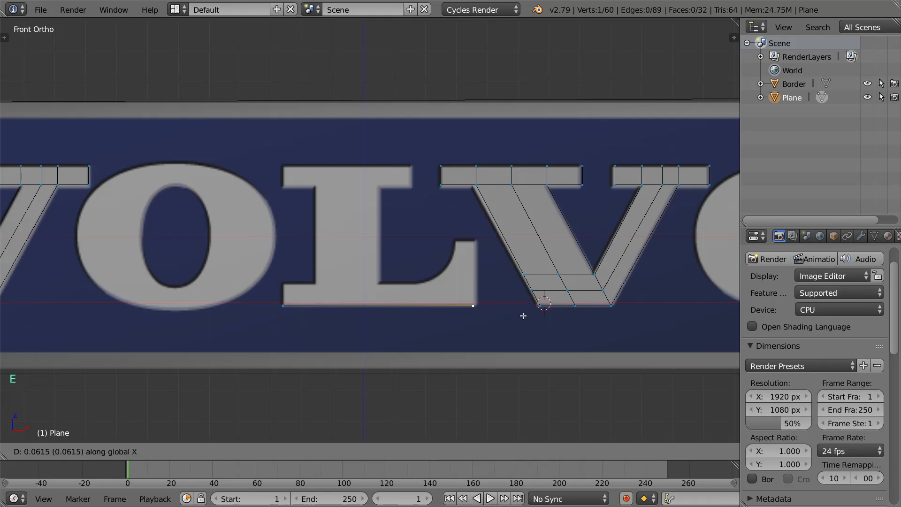
left_click(529, 315)
scroll(483, 312, "up", 1)
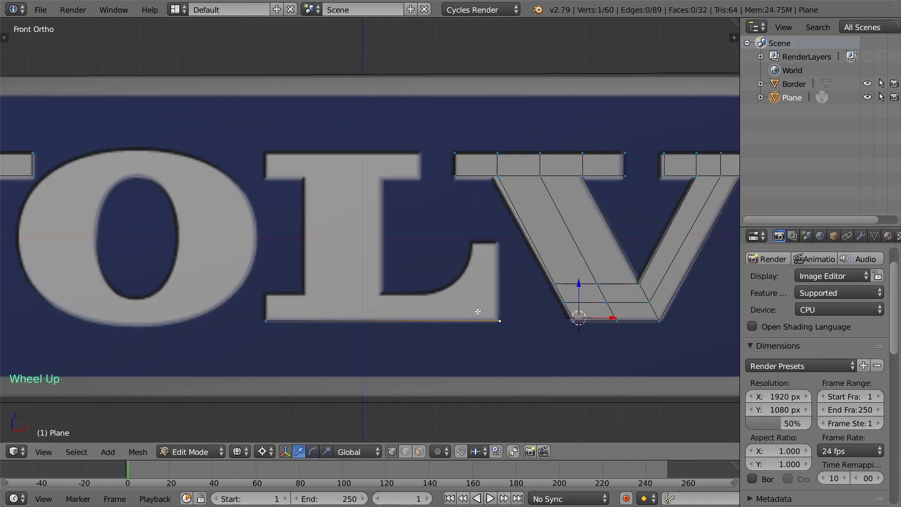
Step: Extrude the L's base edge up along Z twice, to the foot's upper edge and to the top of the right arm
middle_click_drag(483, 312, 472, 312, "shift")
right_click(276, 318, "shift")
key("e")
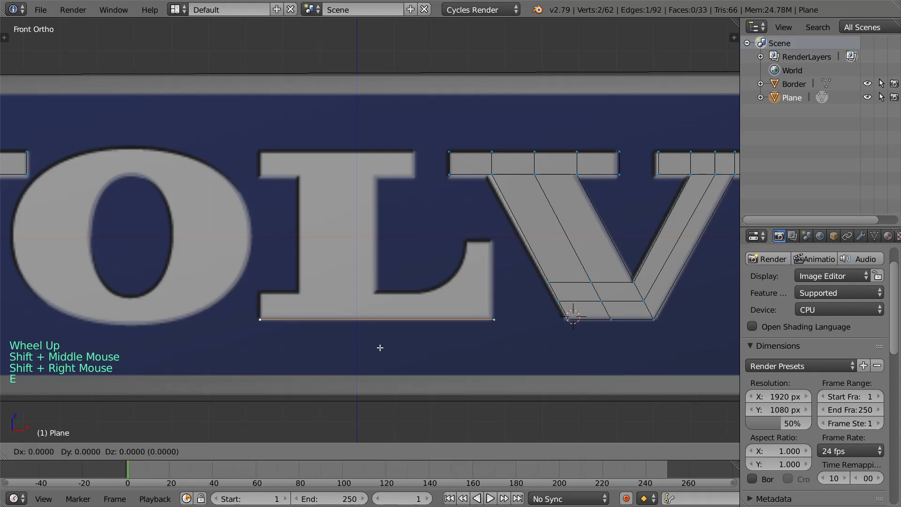
left_click(384, 324)
key("e")
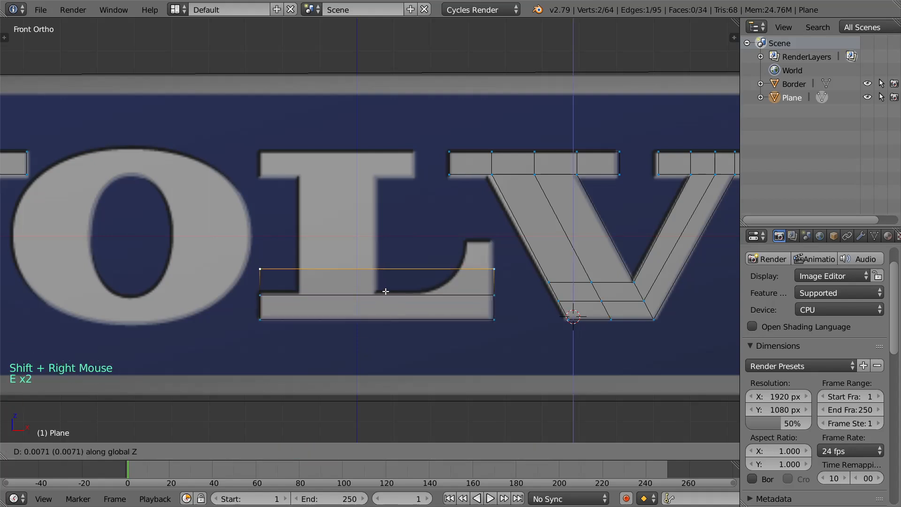
left_click(450, 265)
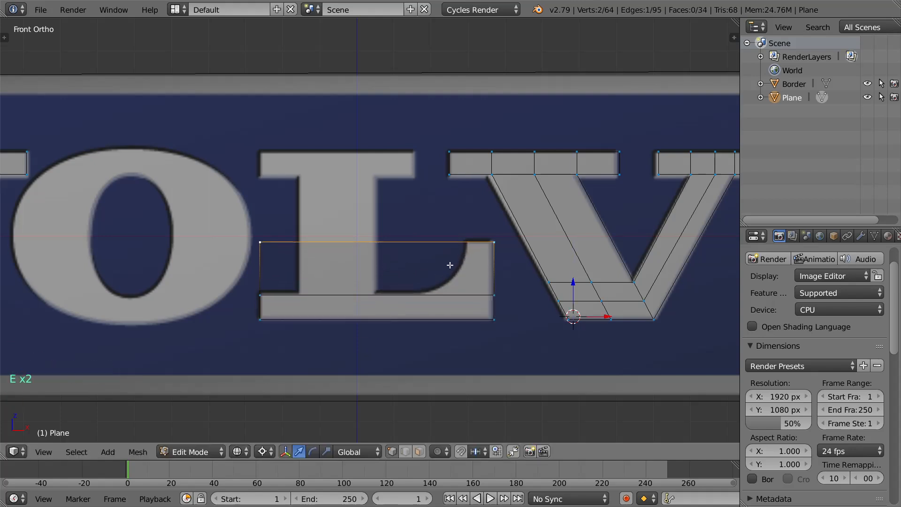
Step: Add a vertical loop cut through the L mesh at the inner edge of its right arm
key("ctrl+r")
left_click(466, 248)
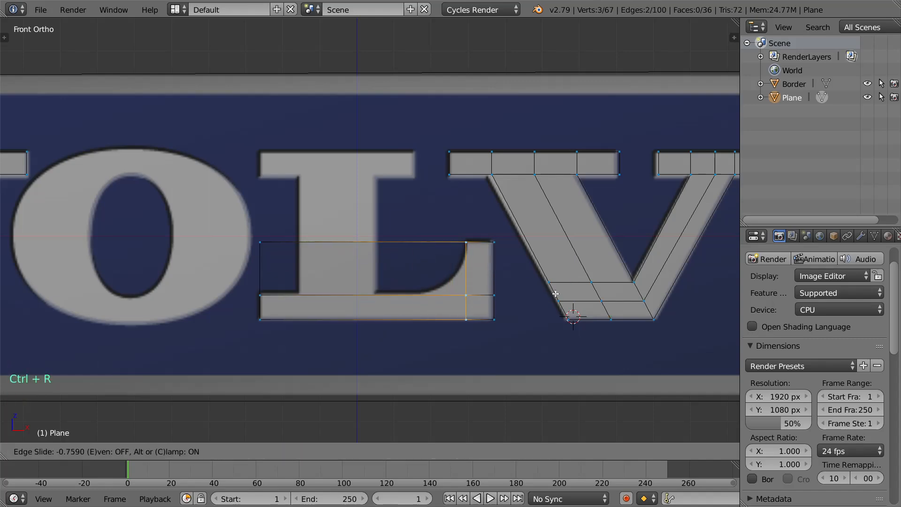
left_click(564, 301)
scroll(335, 274, "up", 2)
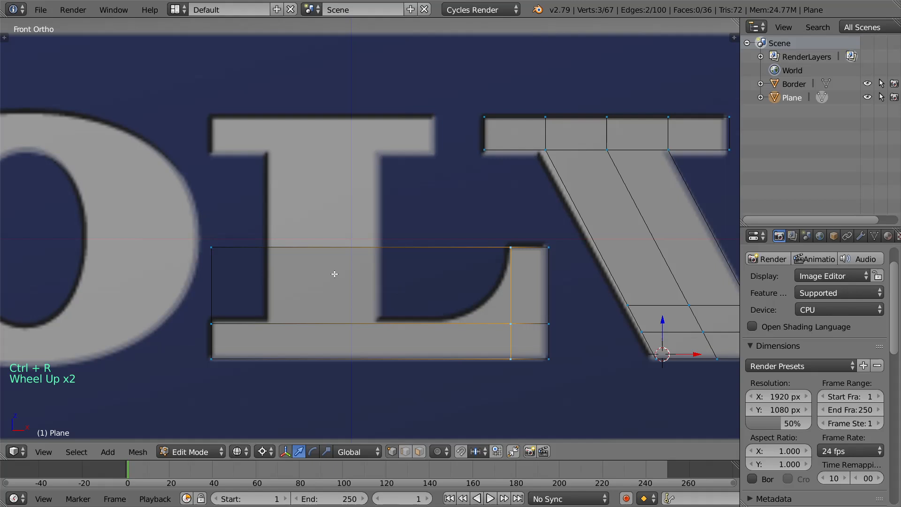
Step: Add two vertical loop cuts through the L mesh, at the right and left edges of its stem
right_click(226, 239)
key("ctrl+r")
left_click(406, 261)
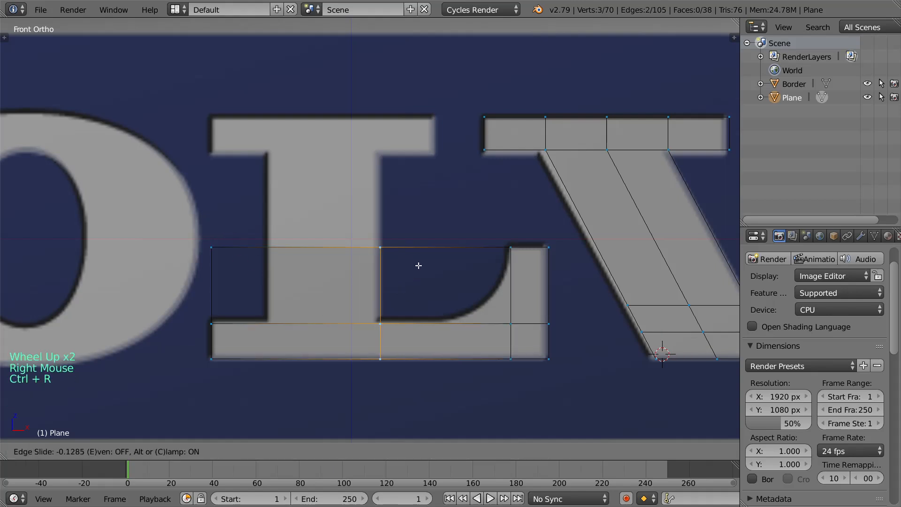
left_click(404, 262)
key("ctrl+r")
left_click(305, 256)
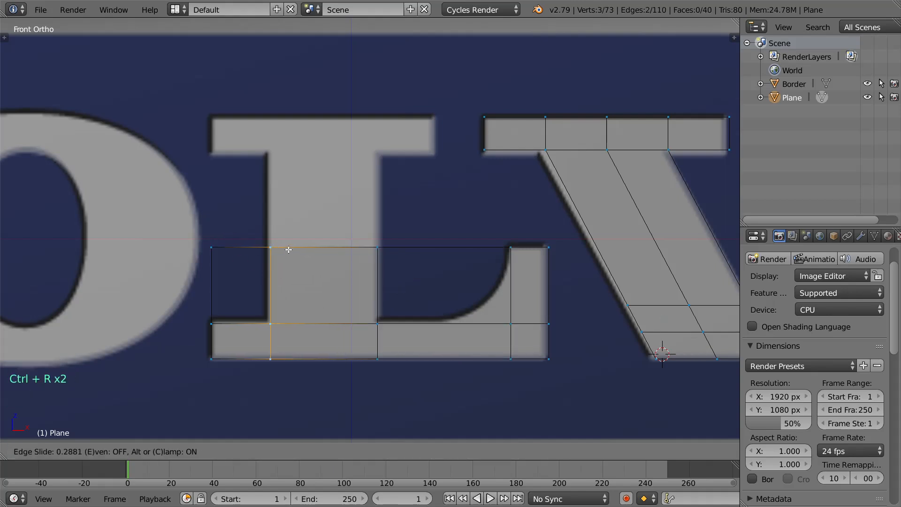
left_click(289, 248)
Step: Extrude the L stem's upper edge along Z to the letter's top and add a horizontal loop cut at the top serif's lower edge
right_click(365, 247)
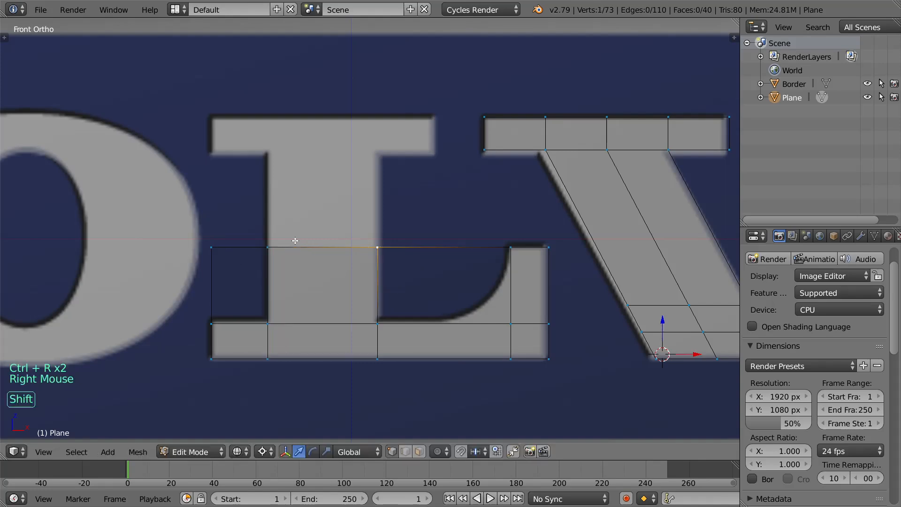
right_click(295, 241, "shift")
key("e")
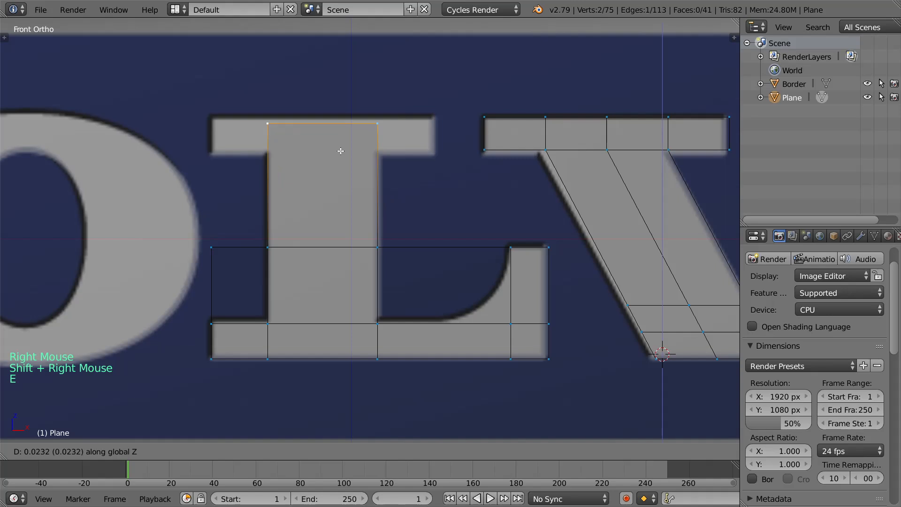
left_click(341, 148)
key("ctrl+r")
left_click(376, 169)
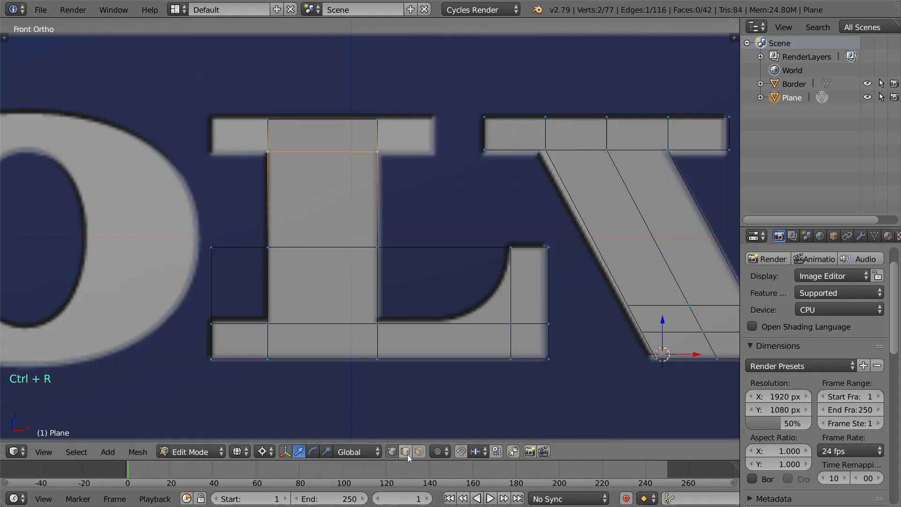
left_click(383, 157)
Step: Extrude both side edges of the L stem's top section in place
right_click(346, 139)
right_click(378, 190, "shift")
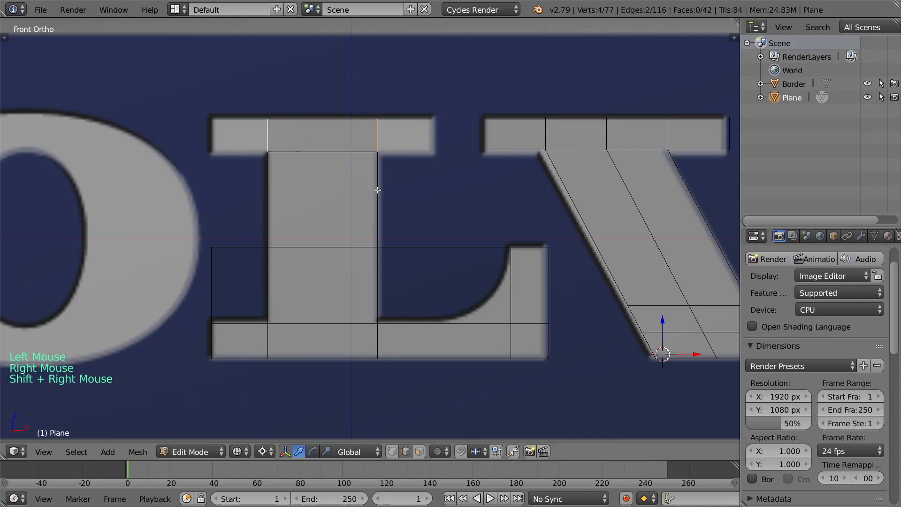
key("e")
key("s")
key("x")
right_click(382, 195)
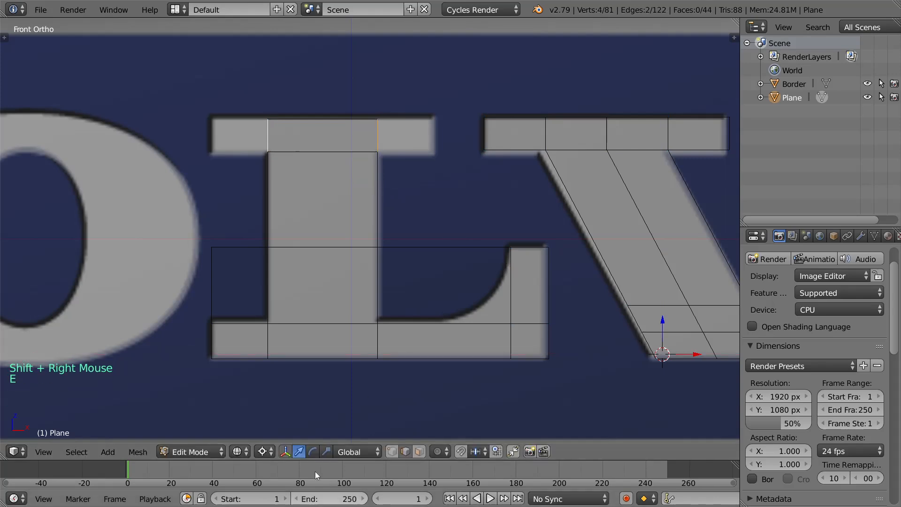
Step: Scale the extruded edges about 2 times along X around the selection's centre to reach the top serif's ends, and save the file
left_click(264, 451)
left_click(300, 391)
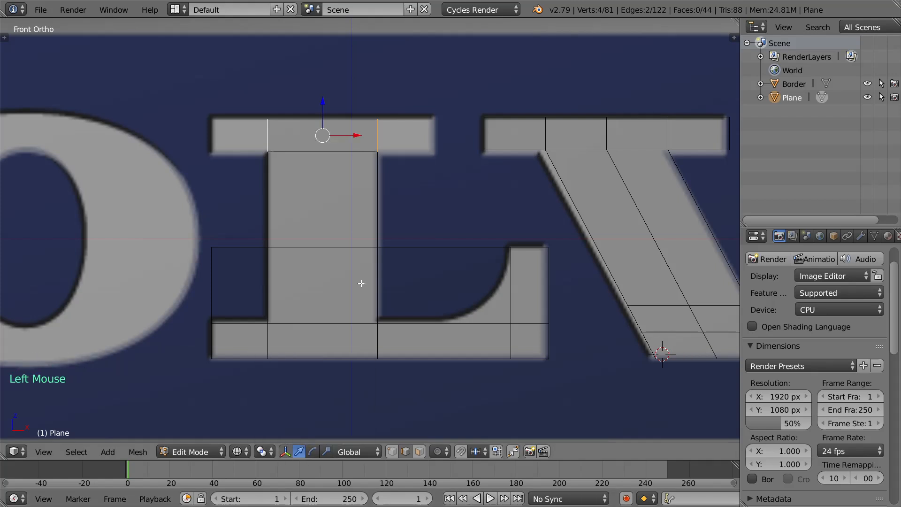
key("s")
key("x")
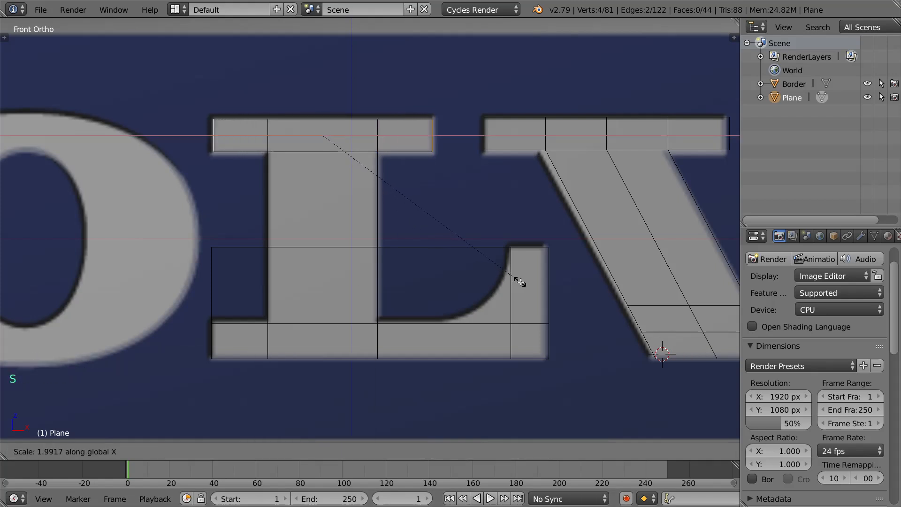
left_click(526, 285)
key("ctrl+s")
left_click(413, 255)
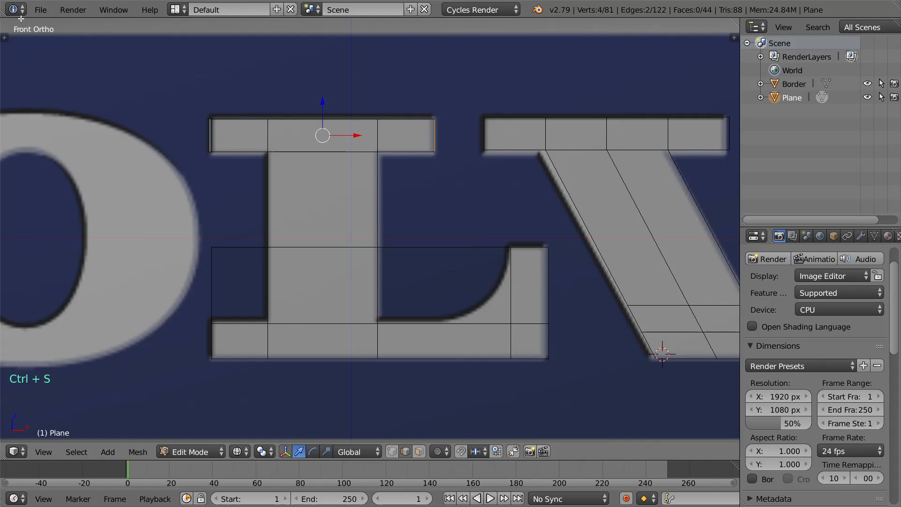
Step: Open the 3D View theme settings in the user preferences and go to the vertex size and outline width options
left_click(41, 10)
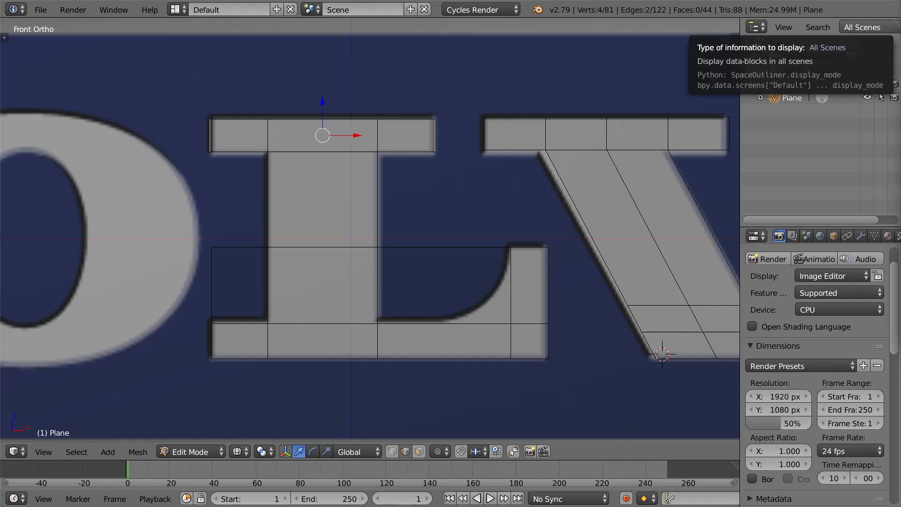
left_click_drag(900, 53, 543, 46)
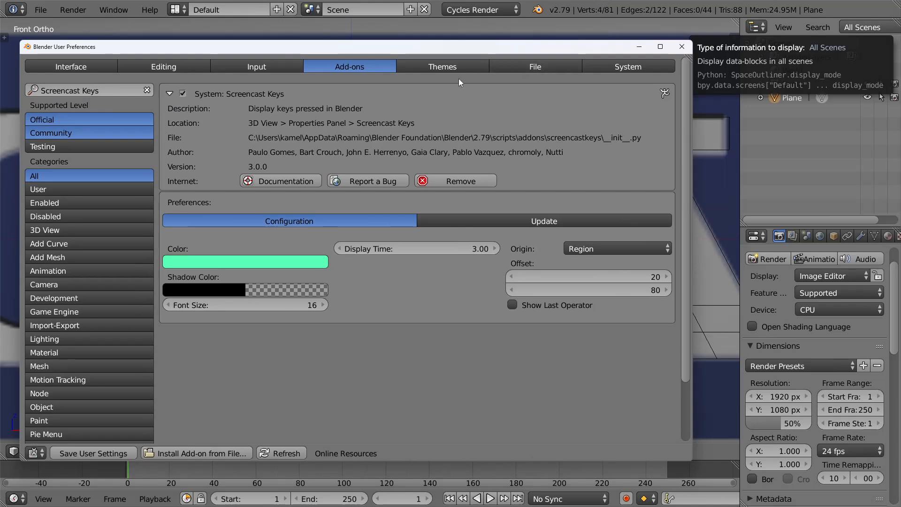
left_click(470, 65)
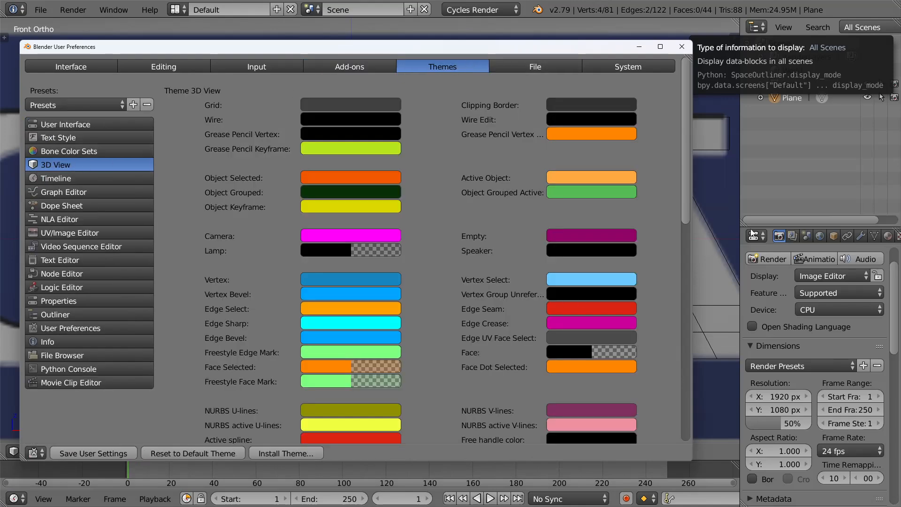
left_click_drag(689, 211, 679, 404)
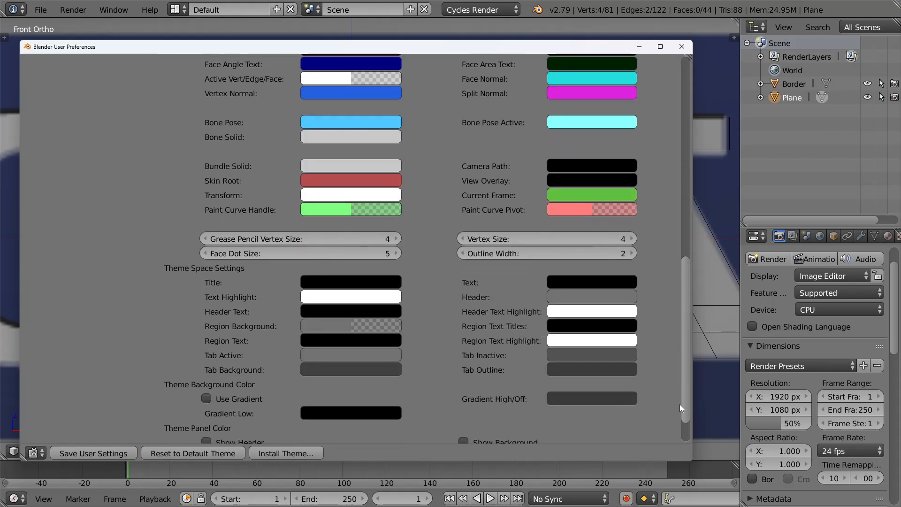
Step: Set the 3D View theme's Outline Width to 3 and reposition the preferences window lower over the viewport
left_click(632, 255)
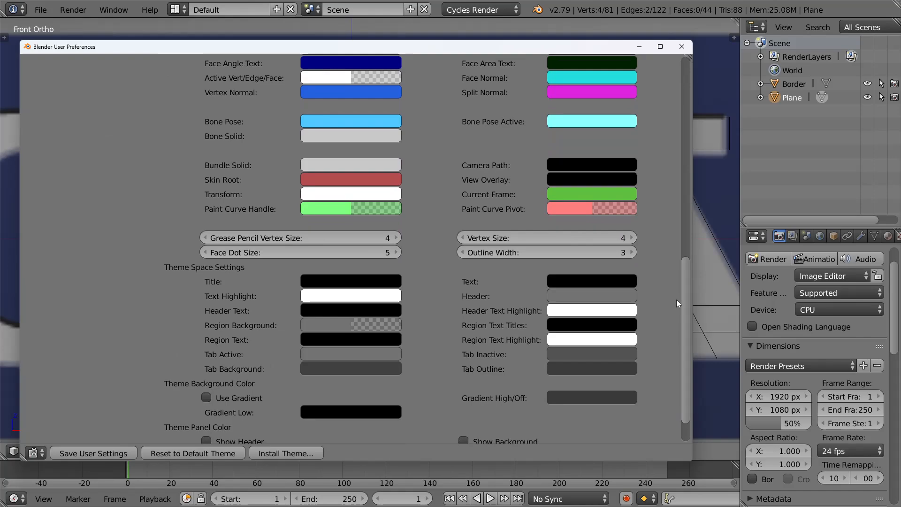
scroll(685, 348, "down", 2)
left_click_drag(685, 343, 711, 145)
left_click_drag(394, 47, 451, 140)
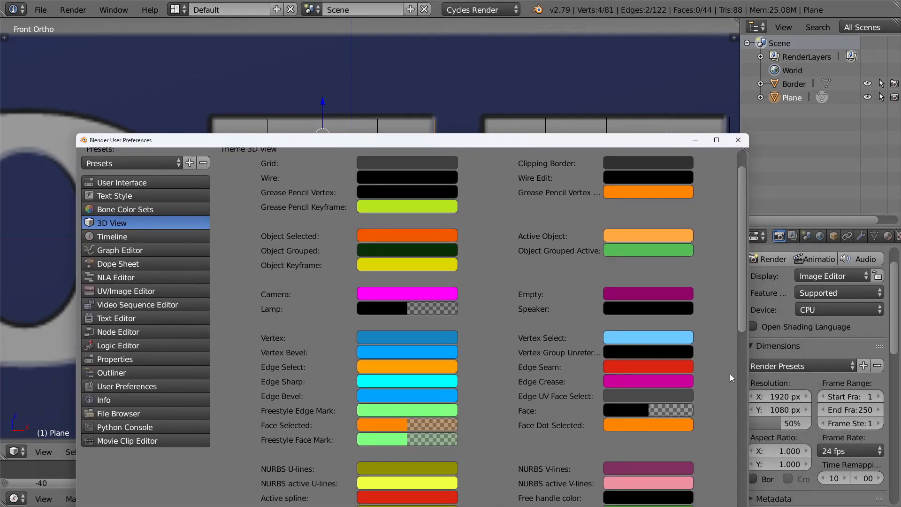
Step: Look through the 3D View theme settings, the list of theme presets and the Bone Color Sets category
left_click_drag(750, 244, 737, 408)
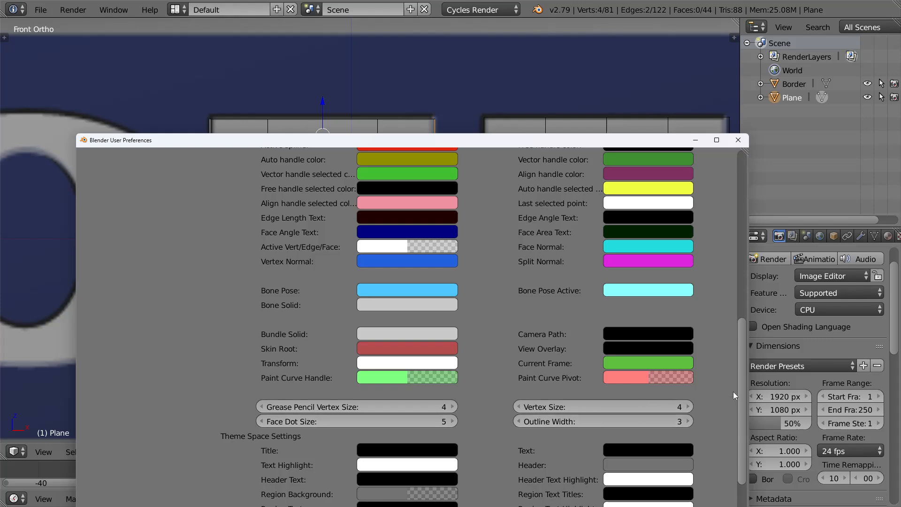
left_click_drag(745, 421, 757, 237)
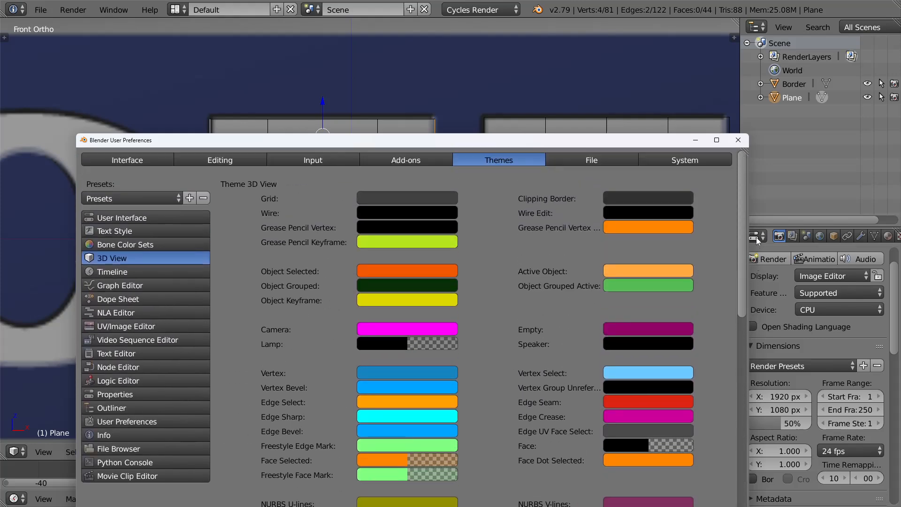
left_click(136, 198)
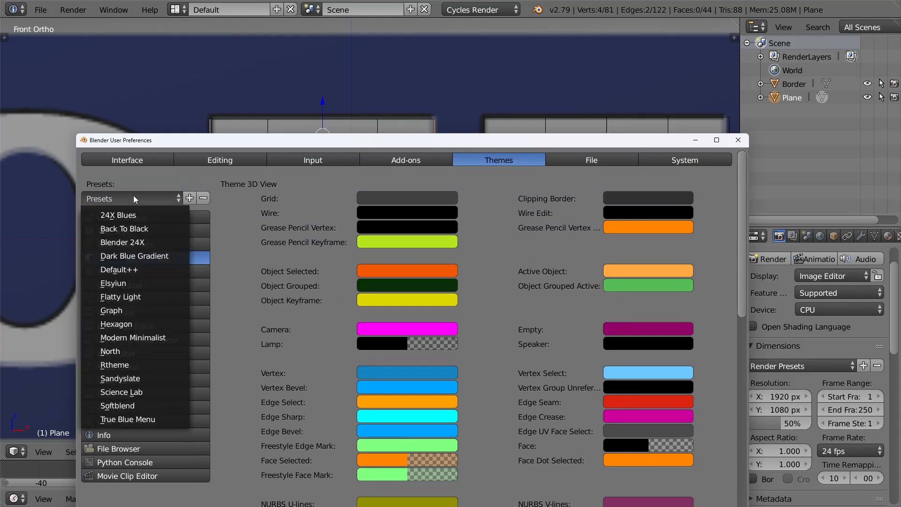
left_click(135, 197)
left_click_drag(522, 138, 514, 68)
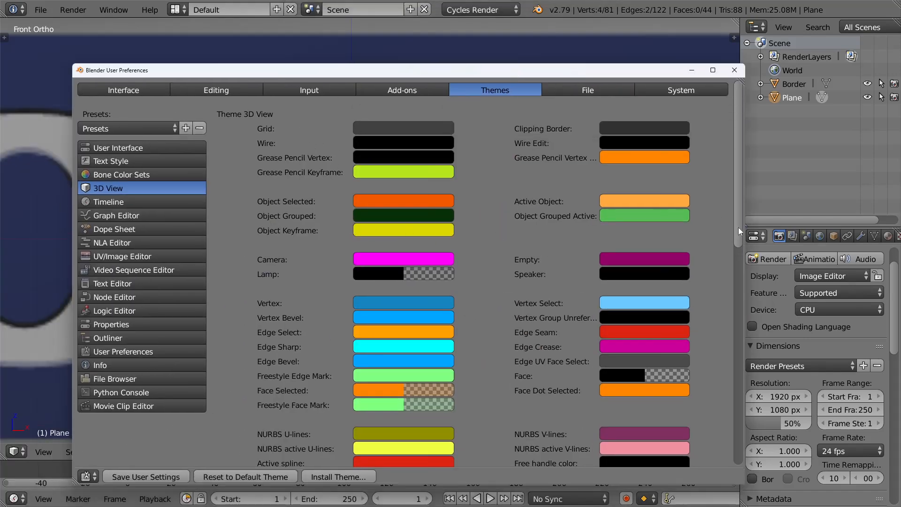
left_click_drag(739, 227, 704, 211)
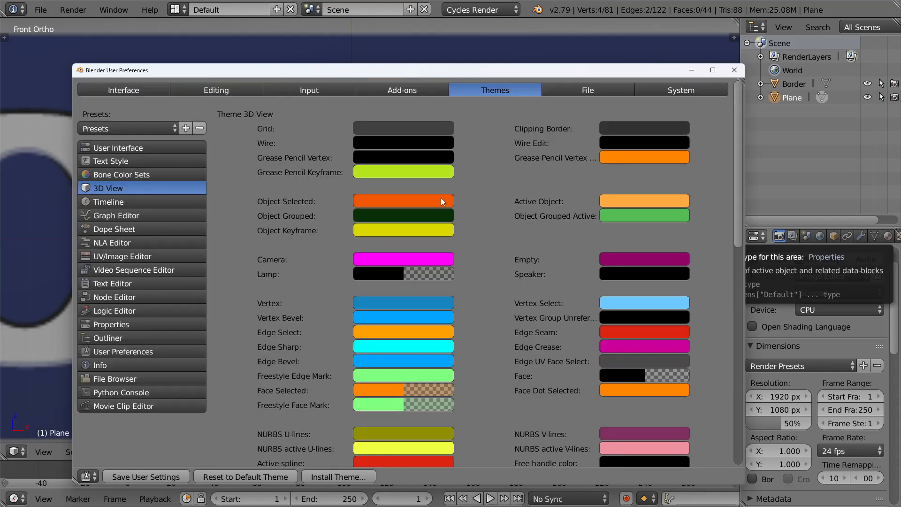
left_click(131, 174)
left_click(130, 190)
left_click_drag(740, 237, 715, 242)
Step: Set the 3D View theme's Outline Width to 4 and close the preferences window
scroll(563, 308, "down", 5)
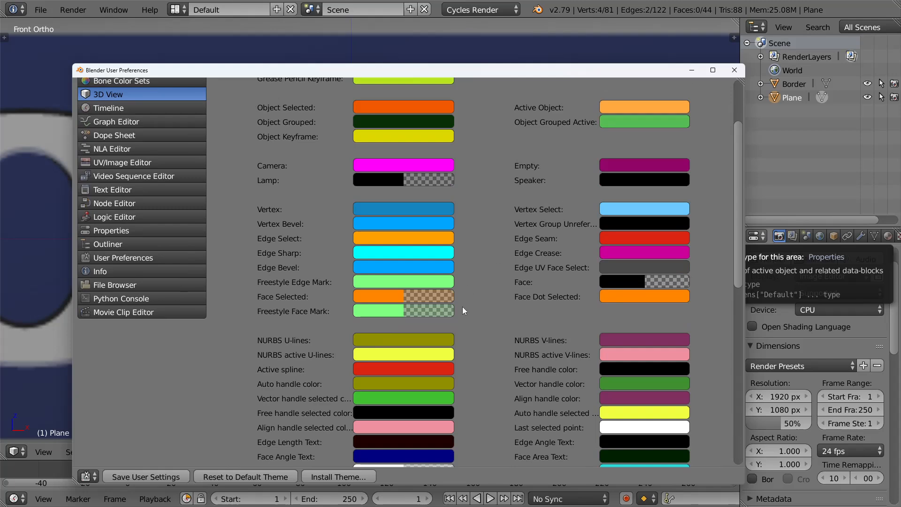
scroll(463, 310, "down", 6)
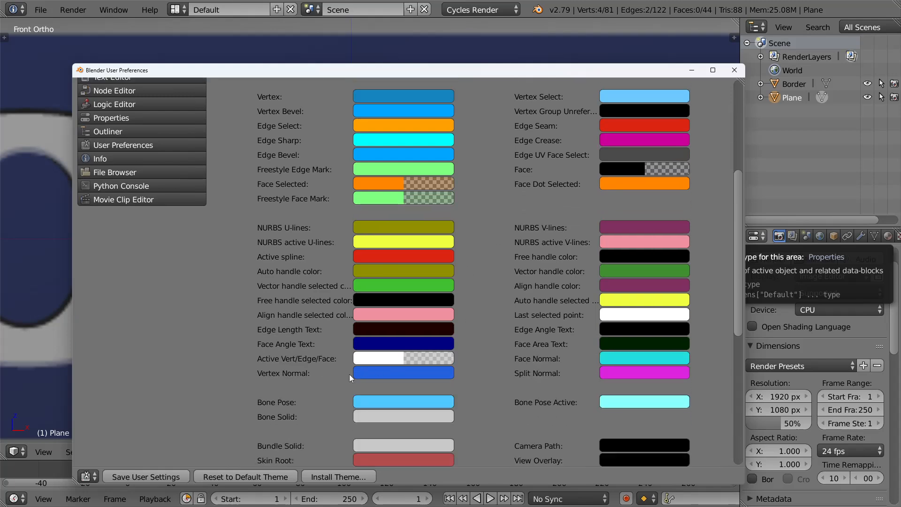
scroll(478, 386, "down", 2)
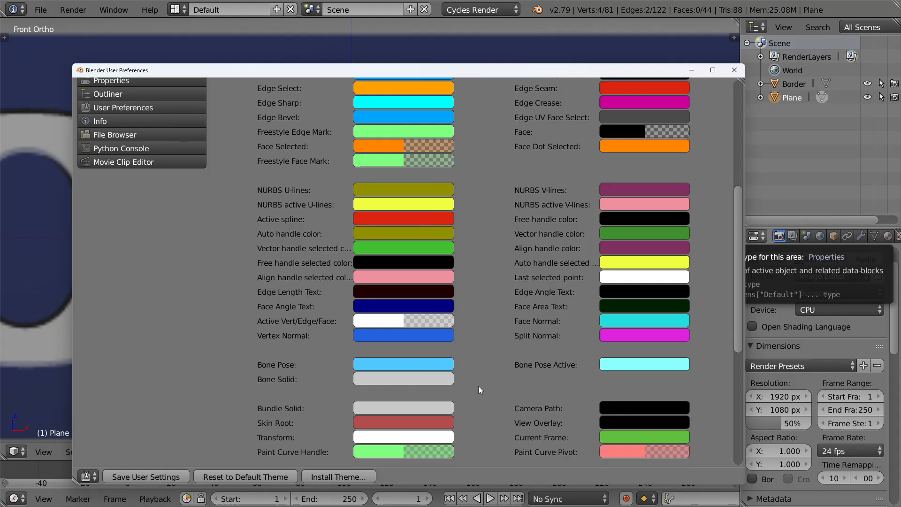
scroll(488, 375, "down", 3)
scroll(485, 372, "down", 3)
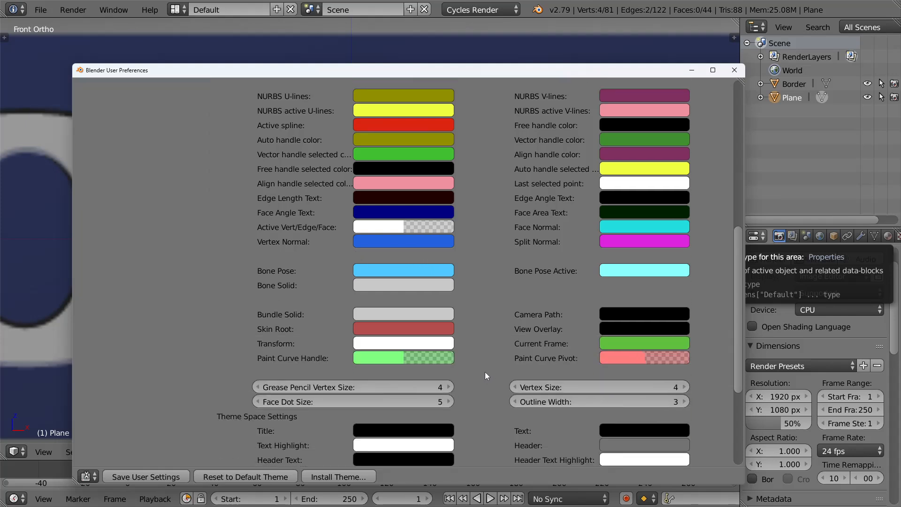
scroll(534, 373, "down", 3)
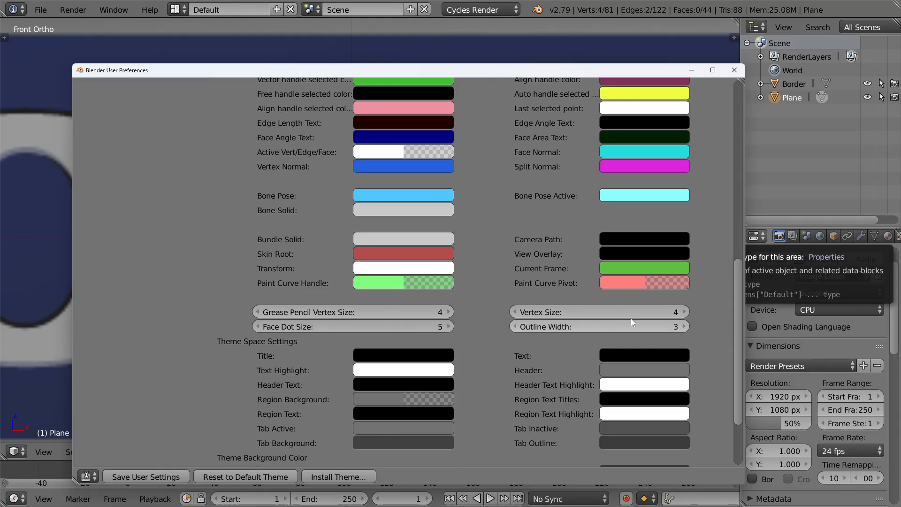
left_click(684, 327)
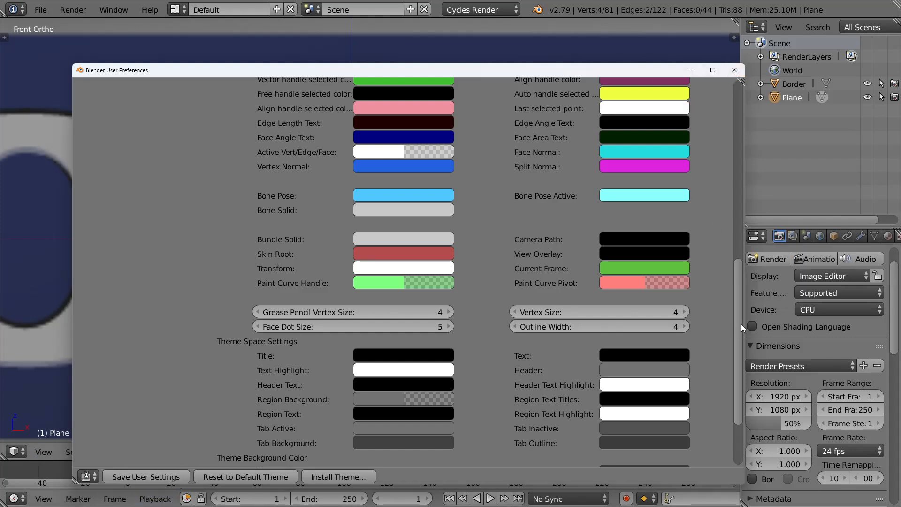
left_click_drag(741, 321, 725, 122)
left_click_drag(647, 76, 612, 122)
left_click(746, 111)
Step: Examine the letter mesh in Object Mode and Edit Mode, selected and deselected, using the edge and face selection modes
key("Tab")
key("Tab")
key("Tab")
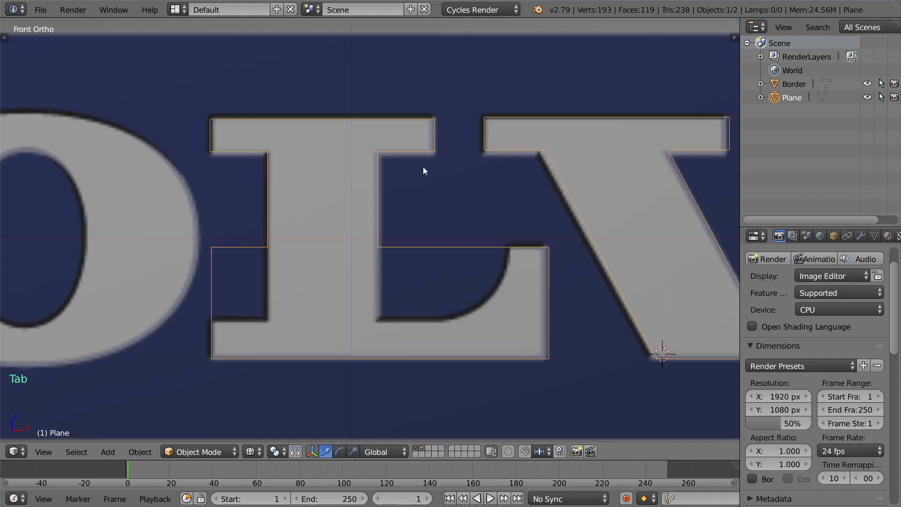
key("a")
key("1")
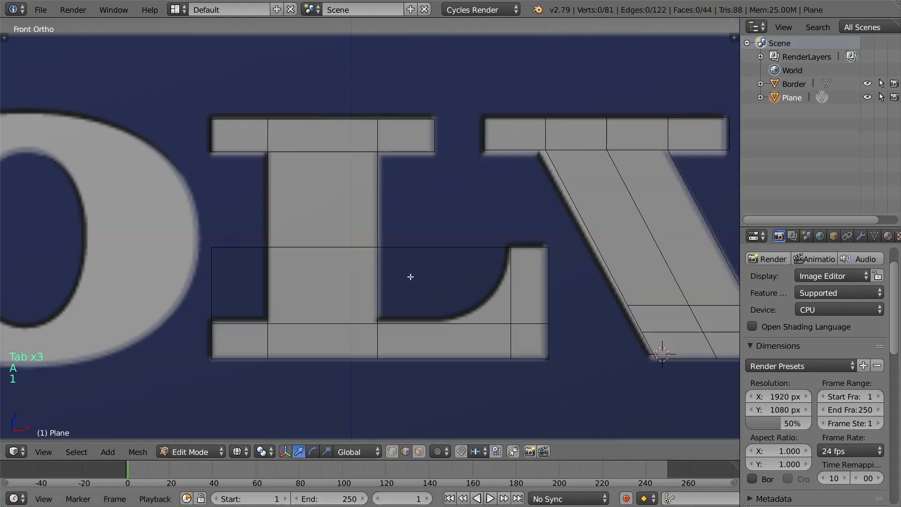
key("a")
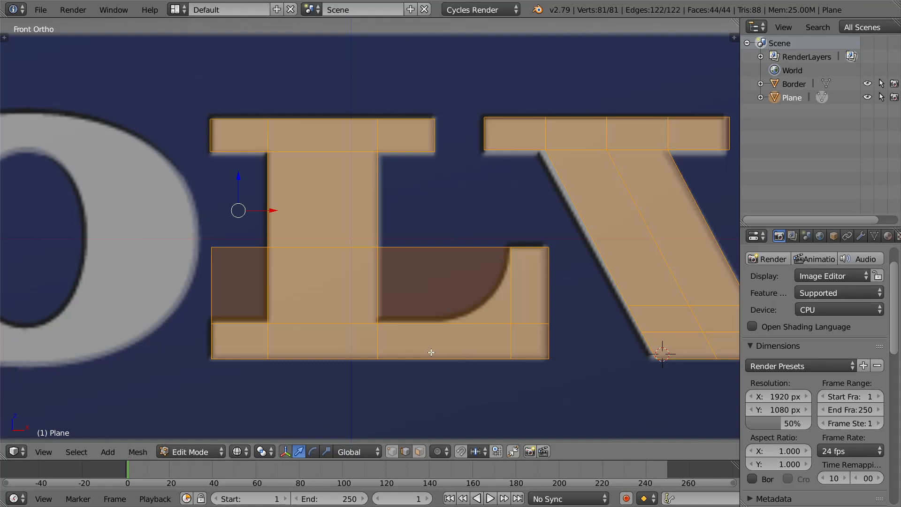
key("ctrl+Tab")
left_click(418, 314)
key("a")
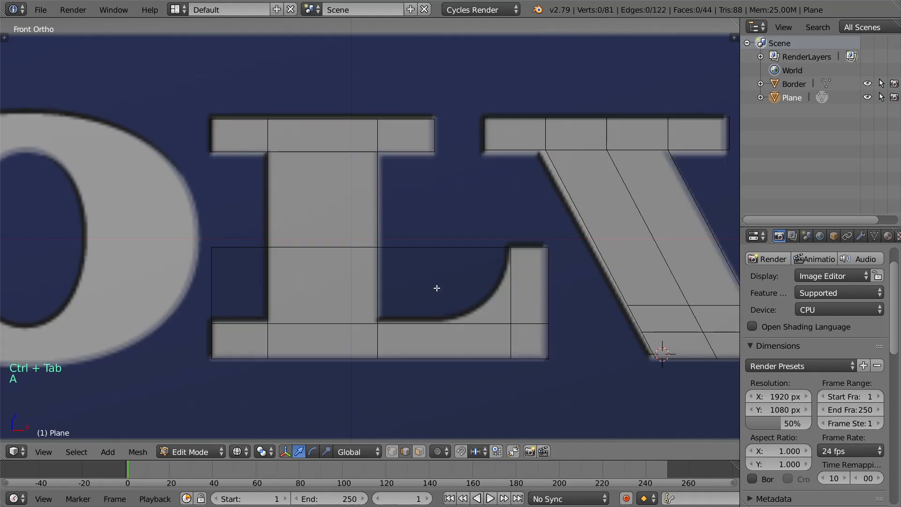
key("ctrl+Tab")
left_click(426, 319)
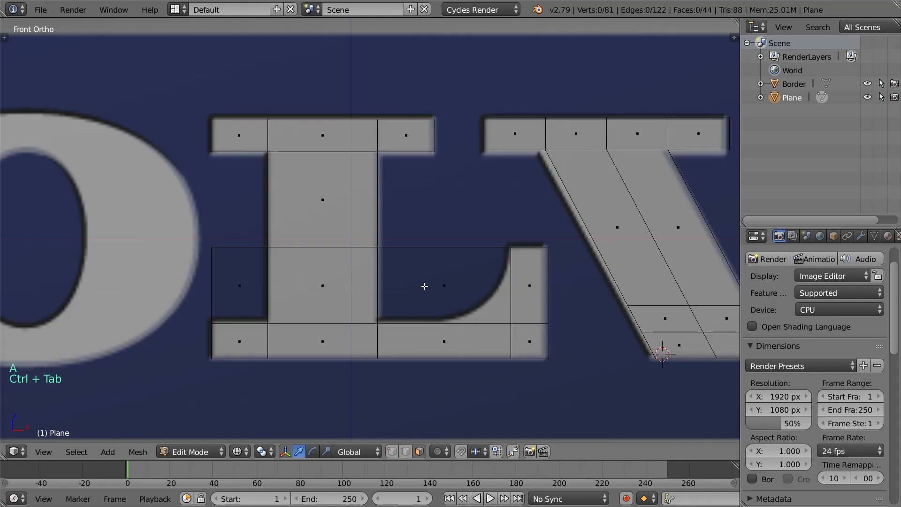
Step: Switch to vertex selection and delete the L's outer corner vertex at mid-height, to the left of its stem
key("ctrl+Tab")
left_click(402, 262)
left_click(218, 247)
right_click(212, 248)
key("x")
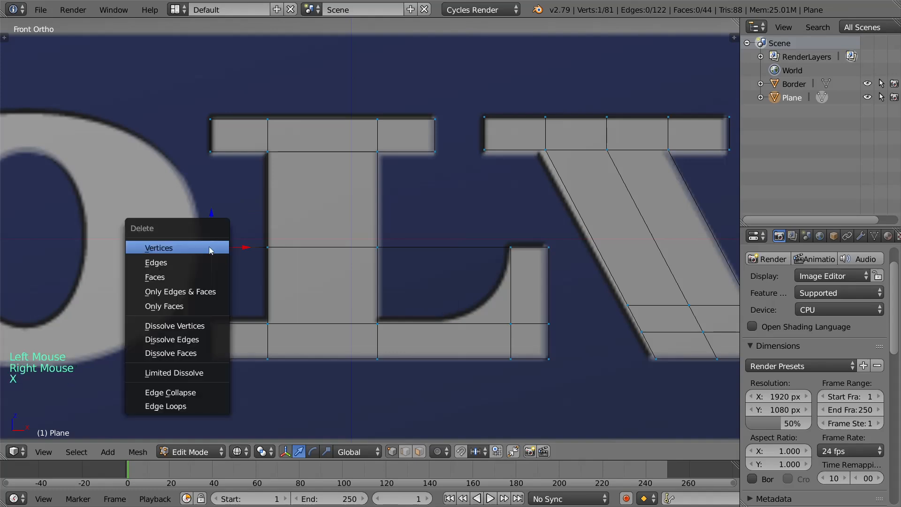
left_click(209, 249)
Step: In the Input preferences, enable Emulate 3 Button Mouse, set Select With to Left, and minimize the preferences window
left_click(71, 10)
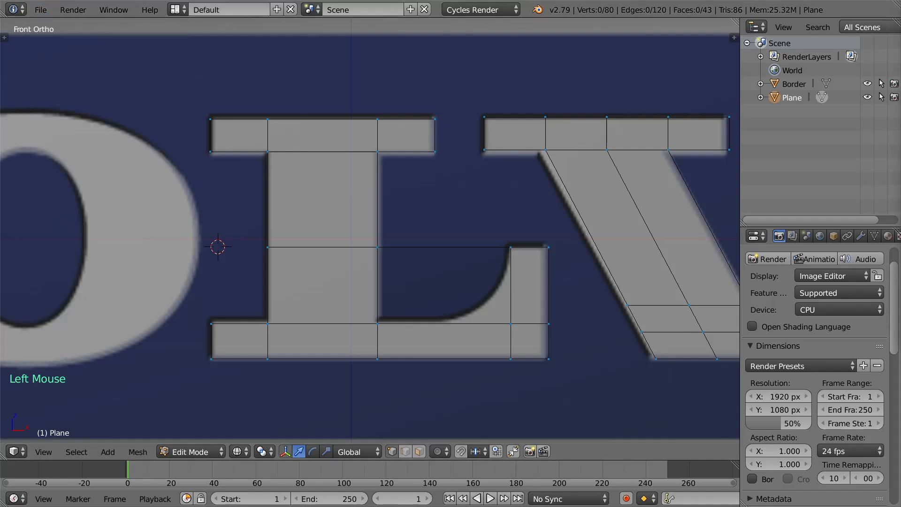
key("ctrl+alt+u")
left_click_drag(587, 103, 450, 67)
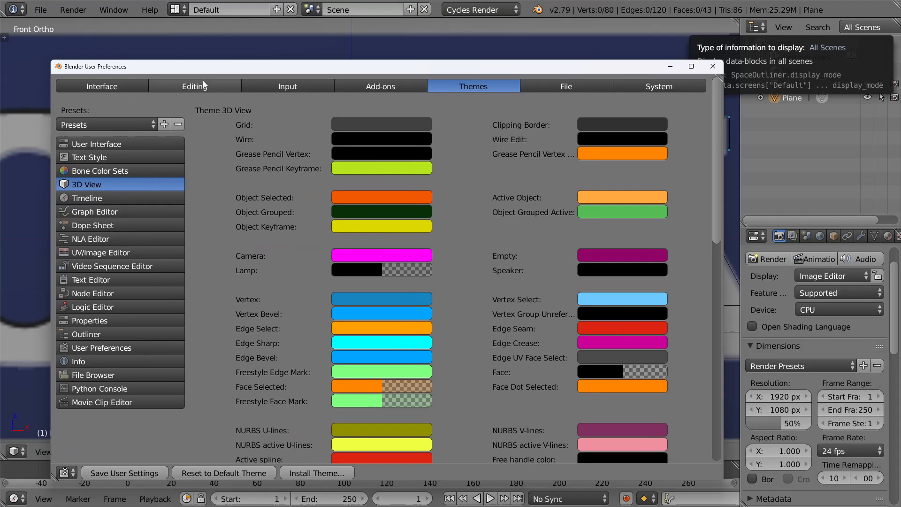
left_click(286, 87)
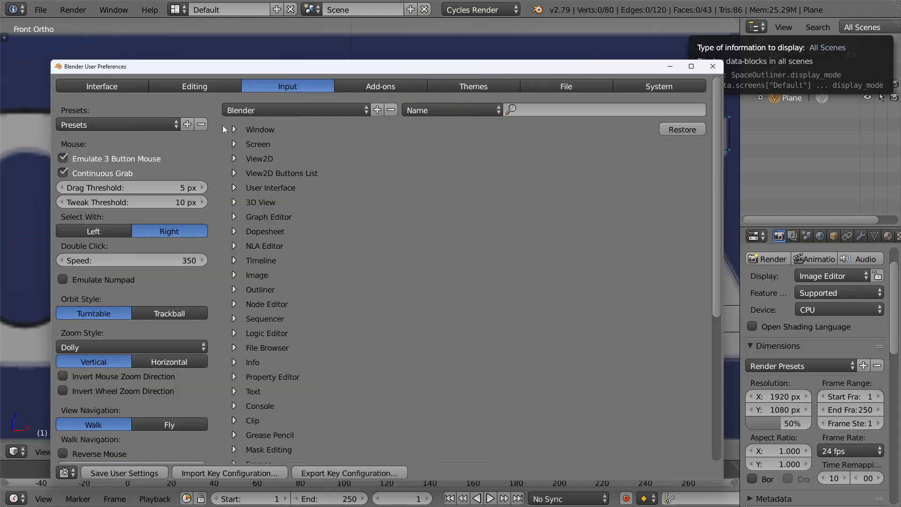
left_click(116, 231)
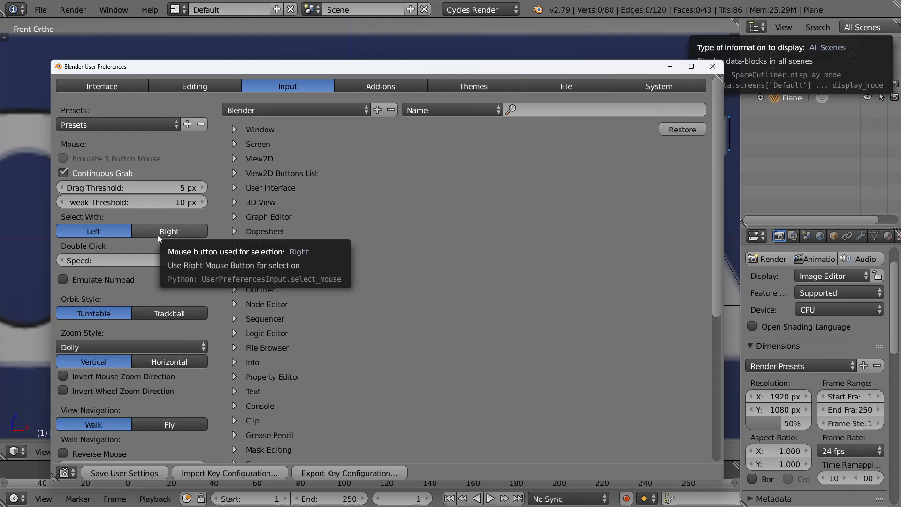
left_click(147, 231)
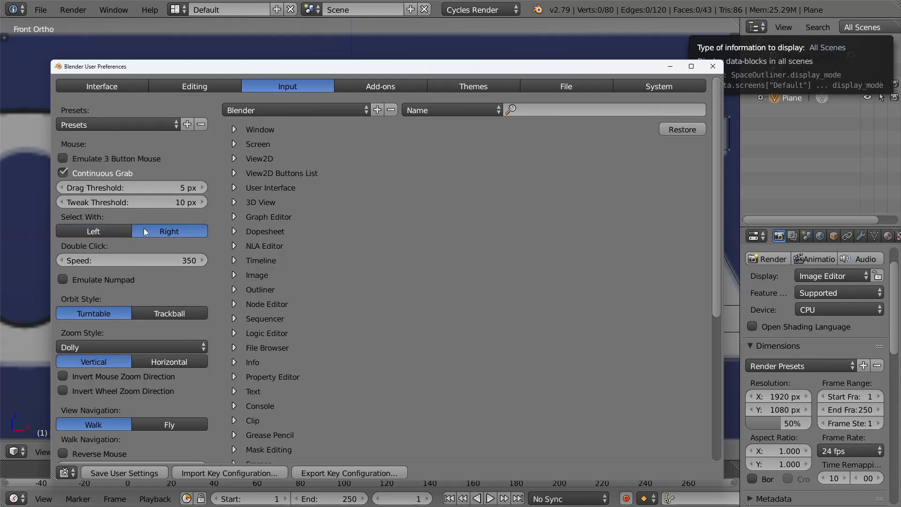
left_click(92, 158)
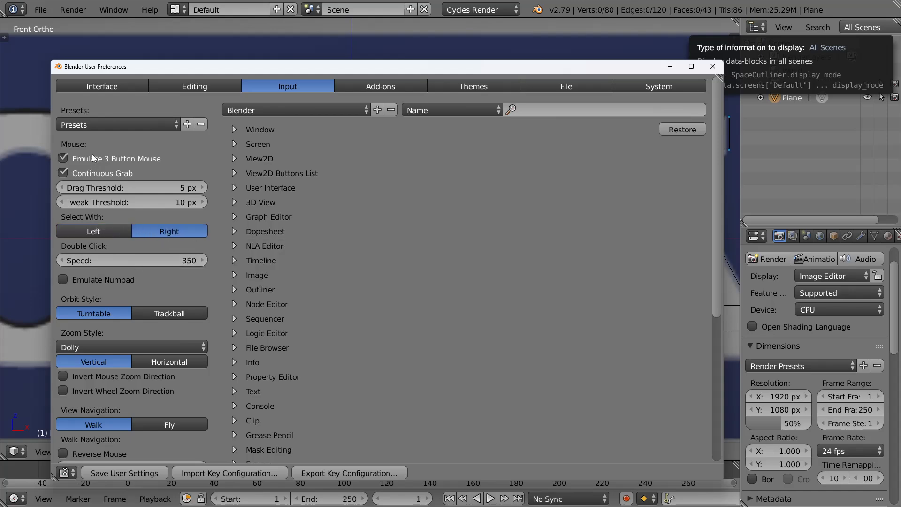
left_click(116, 228)
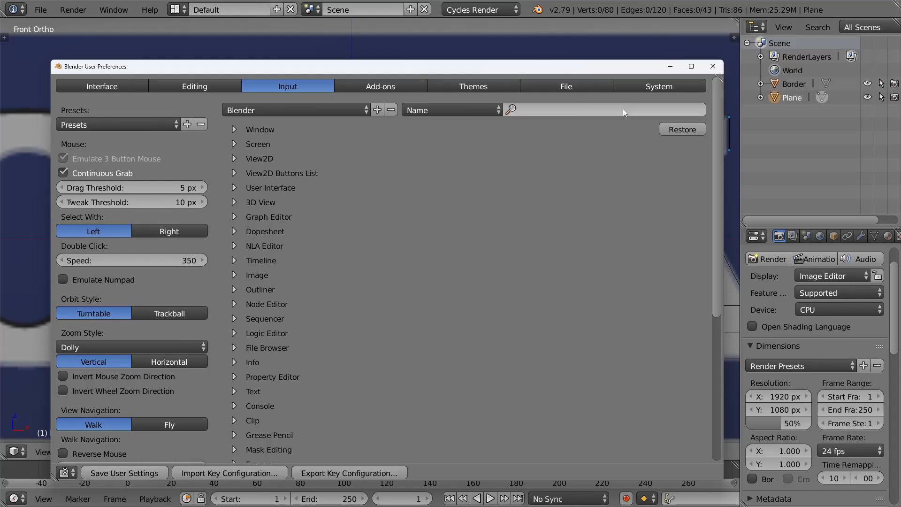
left_click(670, 65)
Step: Try orbiting the view, return to the front view and try selecting vertices along the underside of the L's upper bar
middle_click_drag(417, 213, 452, 192, "alt")
key("KP_1")
key("KP_1")
left_click(415, 158)
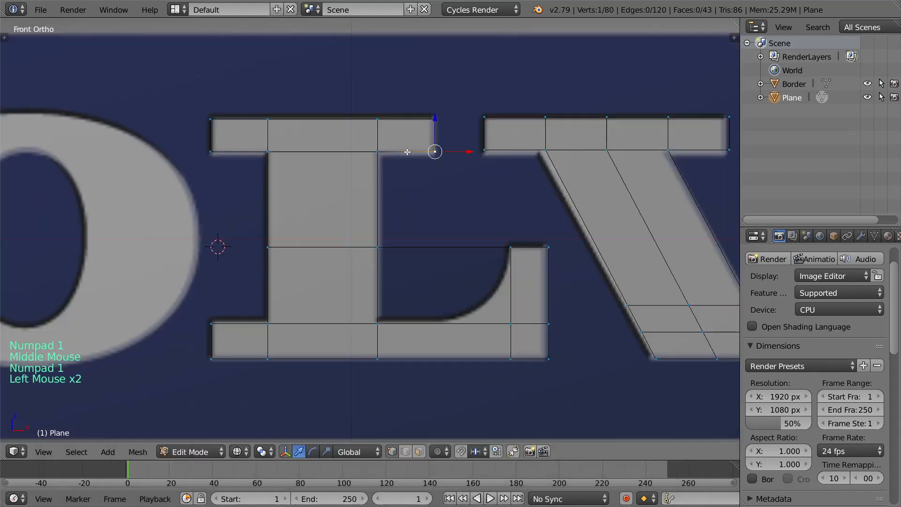
left_click(393, 152)
left_click(393, 153)
key("w")
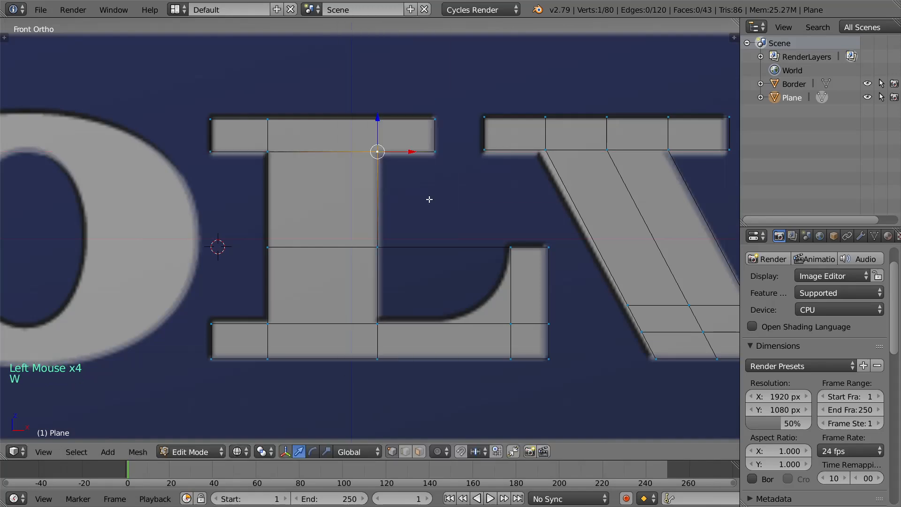
left_click(423, 165)
Step: Delete the horizontal edge spanning the gap between the L's stem and the top of its right-hand upright
middle_click_drag(396, 225, 415, 217, "shift")
left_click(513, 231)
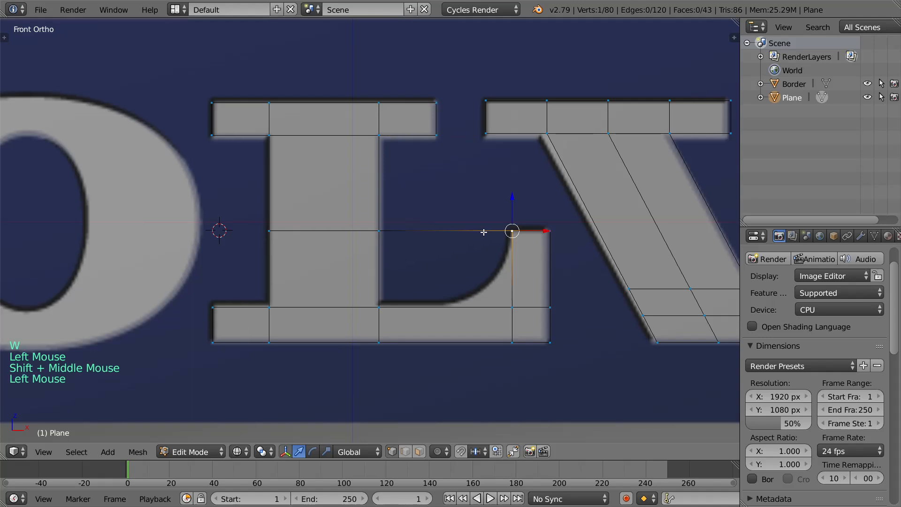
key("2")
left_click(455, 232)
key("ctrl+Tab")
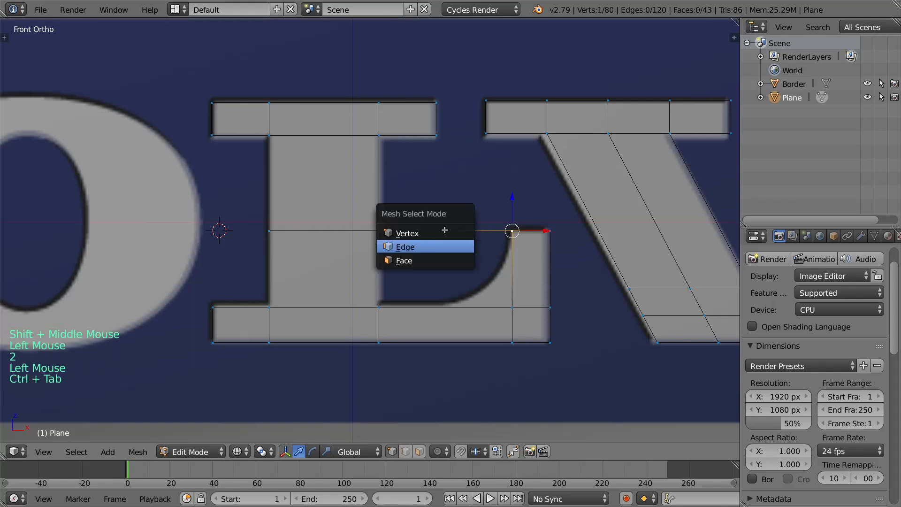
left_click(443, 245)
key("x")
left_click(422, 242)
Step: Extrude the inner top vertex of the L's right-hand upright about 0.01 units toward the stem along the X axis
key("1")
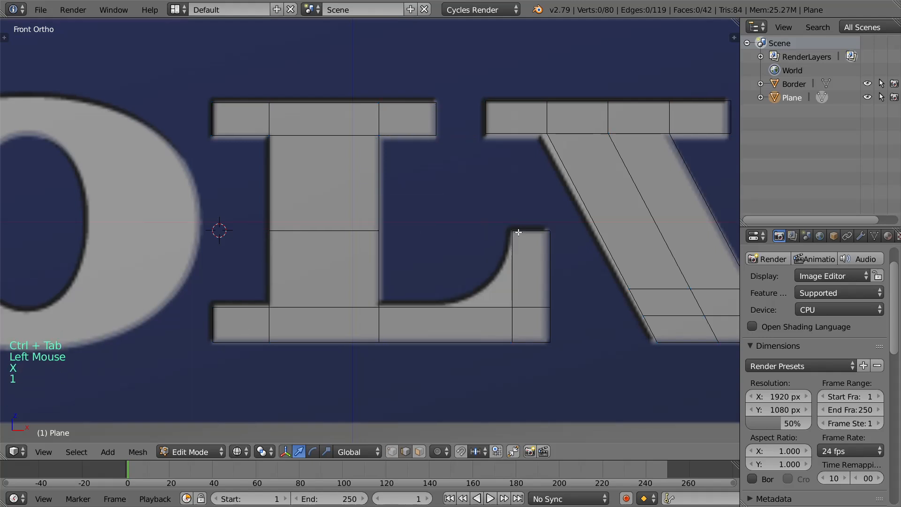
left_click(393, 452)
left_click(516, 242)
scroll(519, 246, "up", 2)
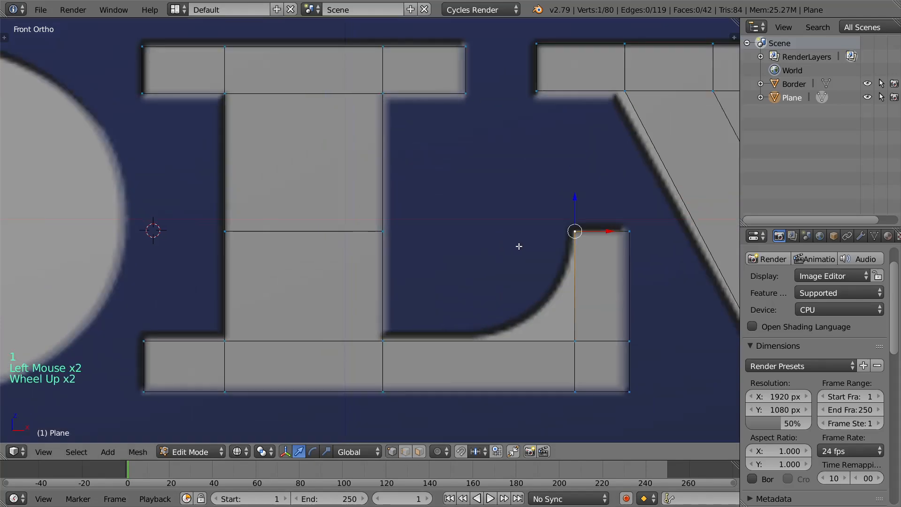
key("e")
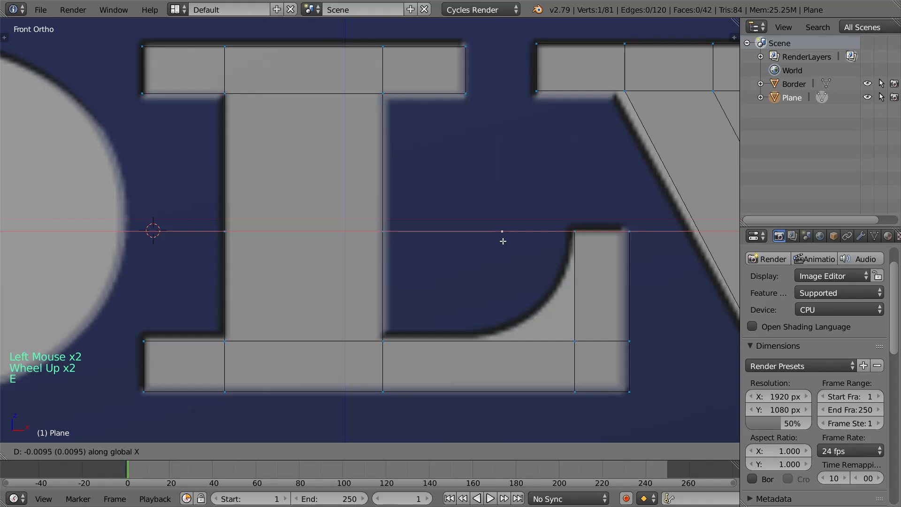
left_click(503, 241)
Step: Snap the 3D cursor to the extruded vertex in the L's gap and delete that vertex
key("shift+s")
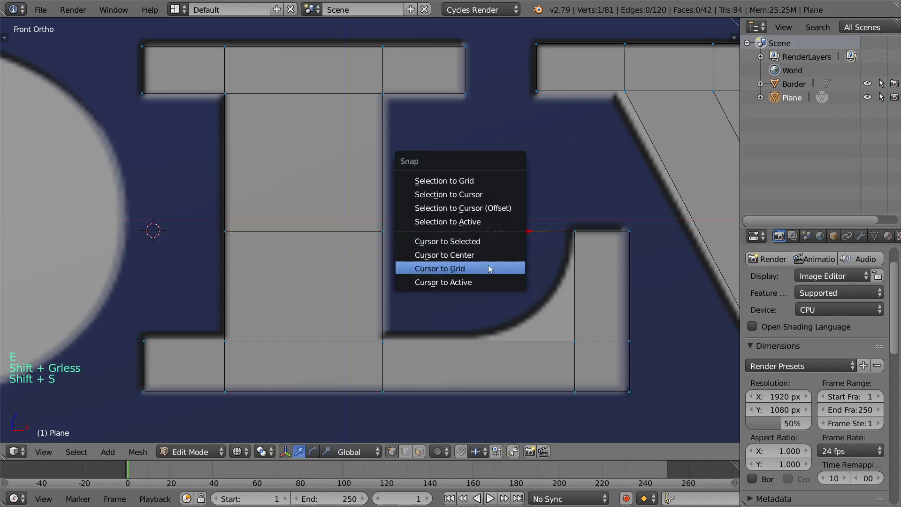
left_click(477, 243)
key("x")
left_click(506, 241)
key("x")
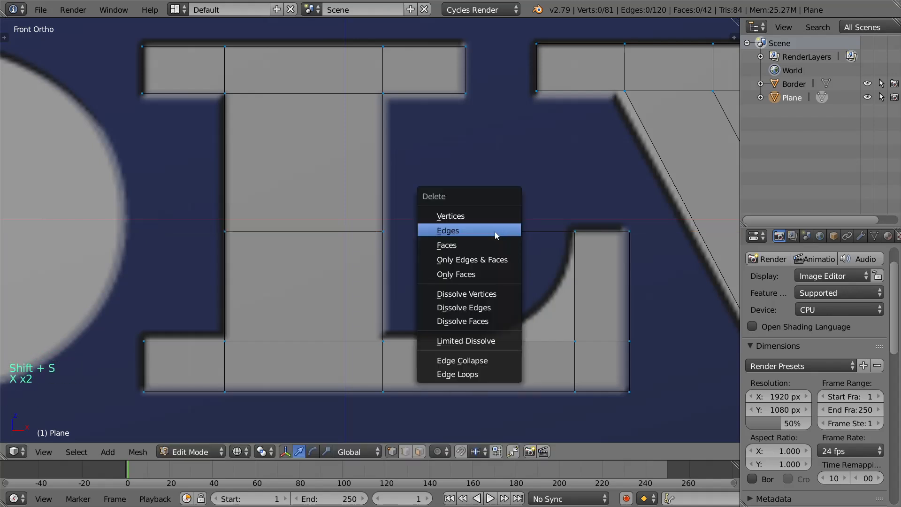
left_click(495, 230)
key("x")
left_click(475, 231)
Step: Try to spin the inner top vertex of the L's right-hand upright with the Spin operator
right_click(573, 232)
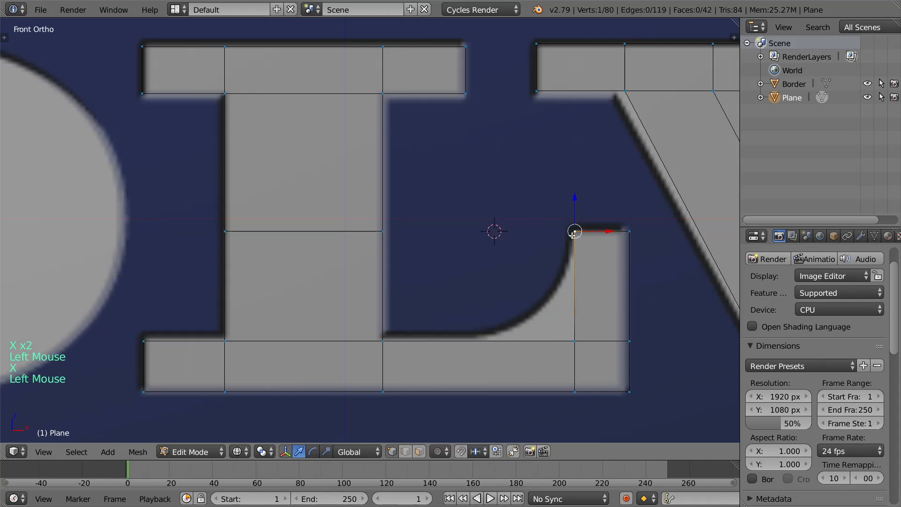
key("alt+e")
left_click(539, 237)
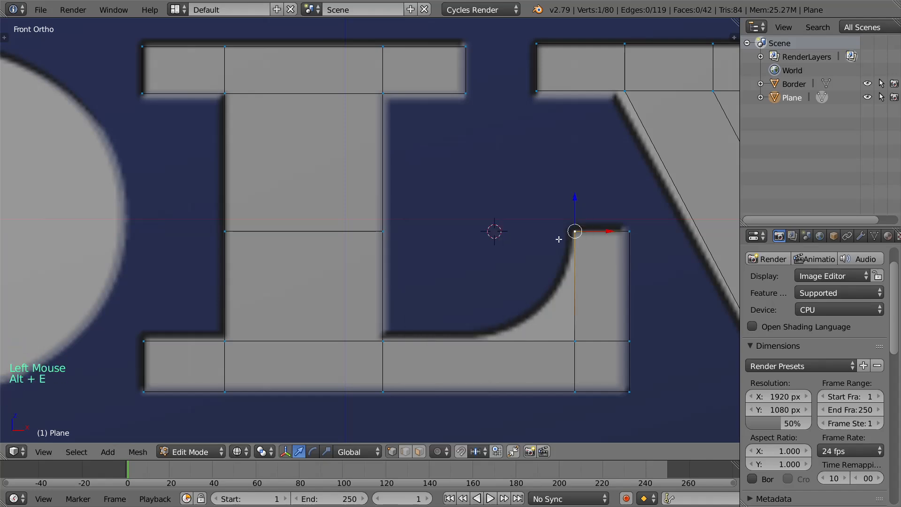
key("F3")
key("Escape")
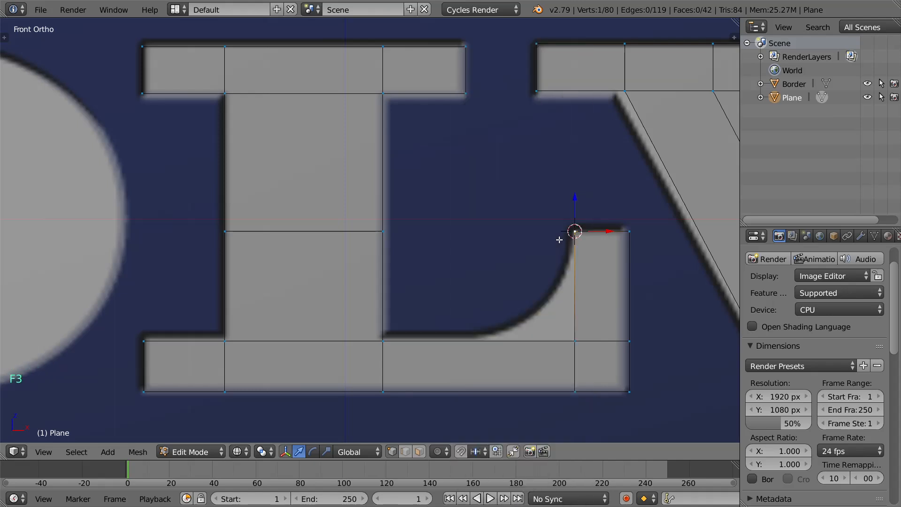
left_click(579, 231)
key("space")
key("ctrl+z")
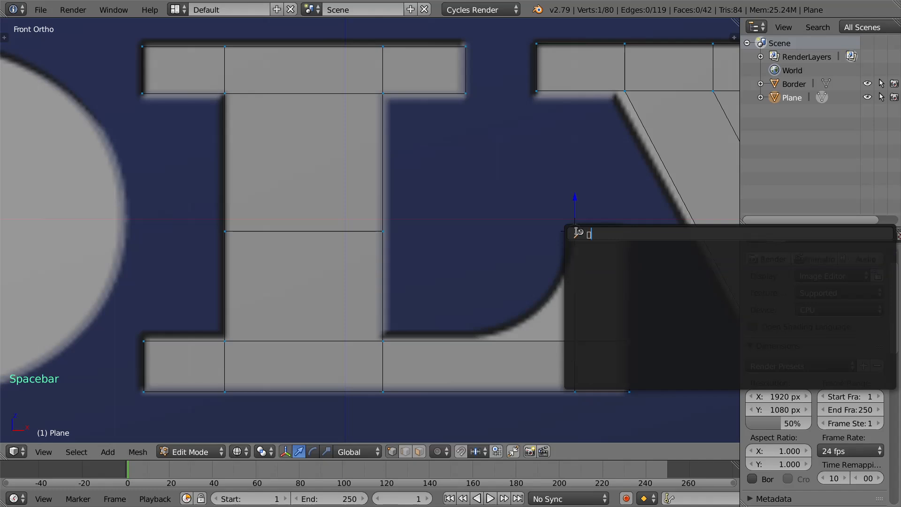
key("ctrl+a")
type("spi")
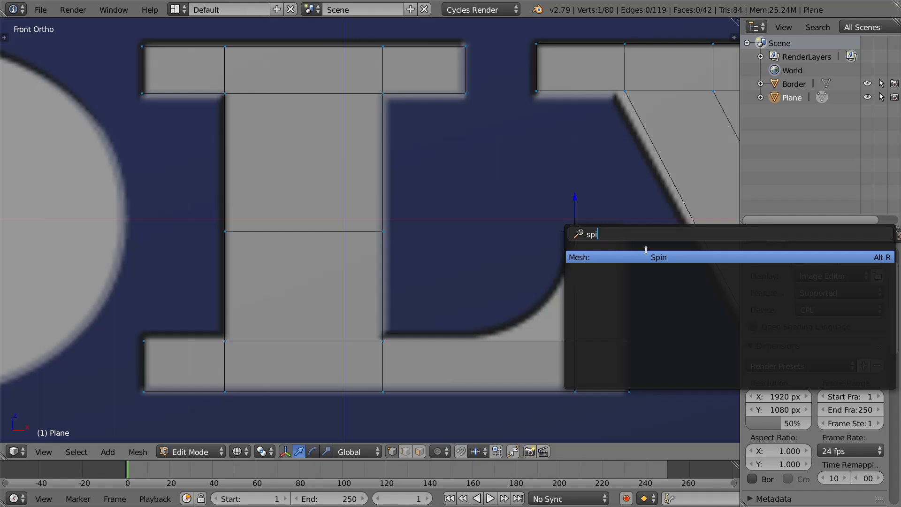
key("Escape")
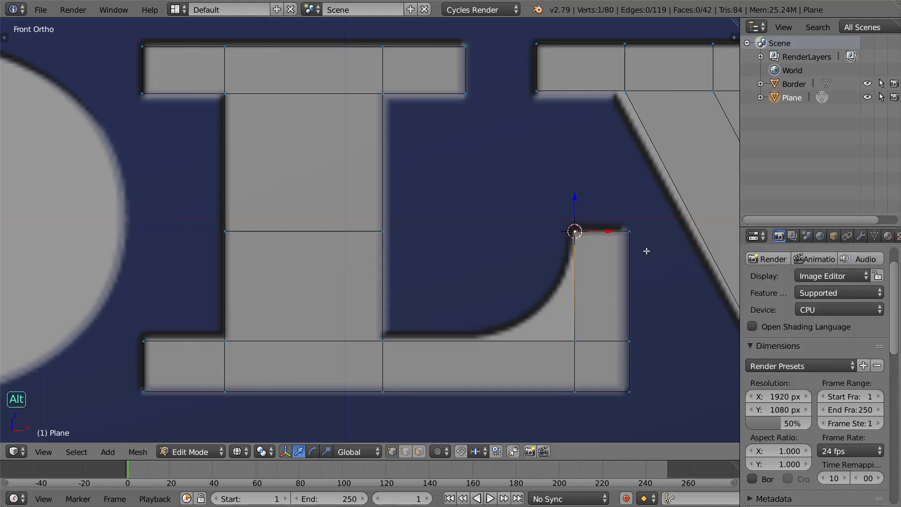
key("alt+r")
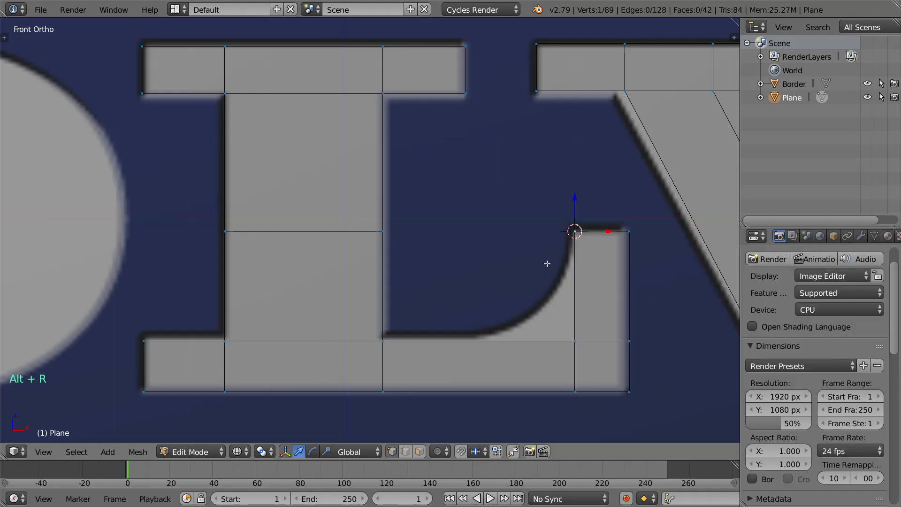
Step: Try extruding the whole mesh and running Remove Doubles on it
left_click(573, 235)
key("a")
key("m")
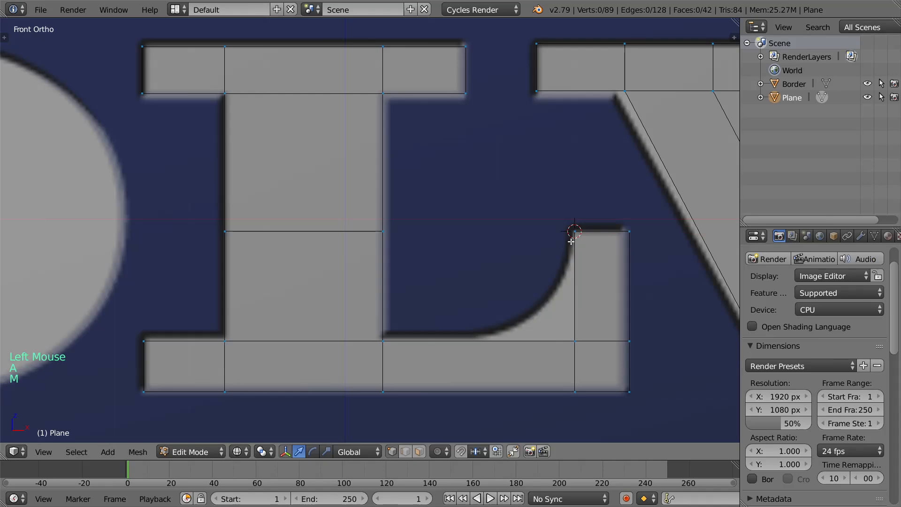
key("Escape")
key("a")
key("e")
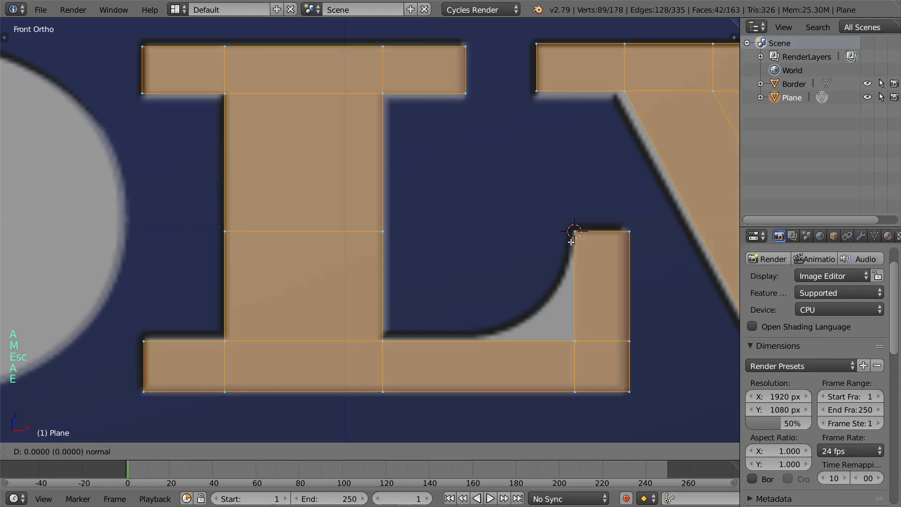
key("Escape")
key("a")
key("w")
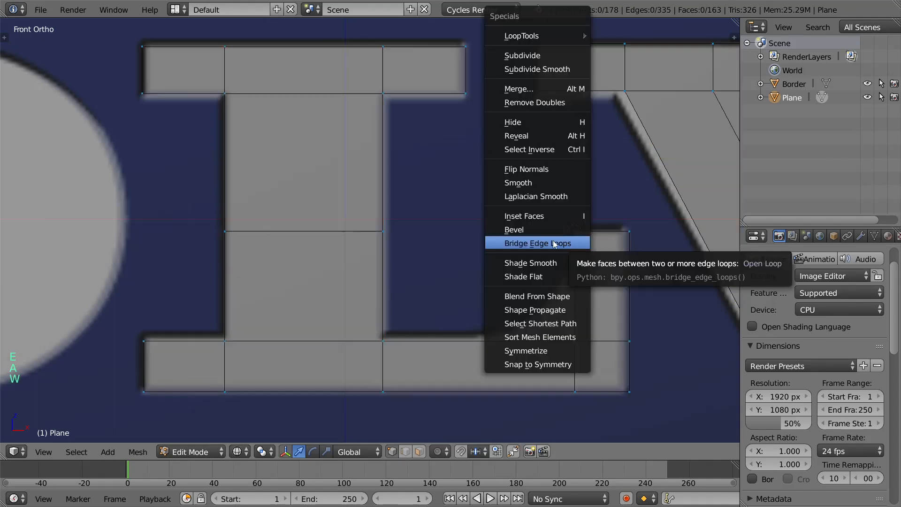
left_click(535, 102)
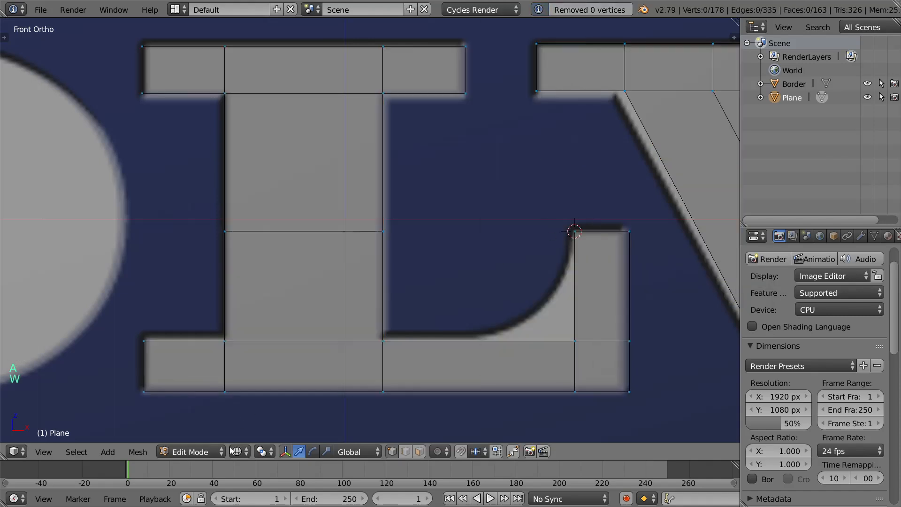
Step: Try Spin again on the upright's inner top vertex and set the spin angle to 91.5°
left_click(577, 243)
key("alt")
key("space")
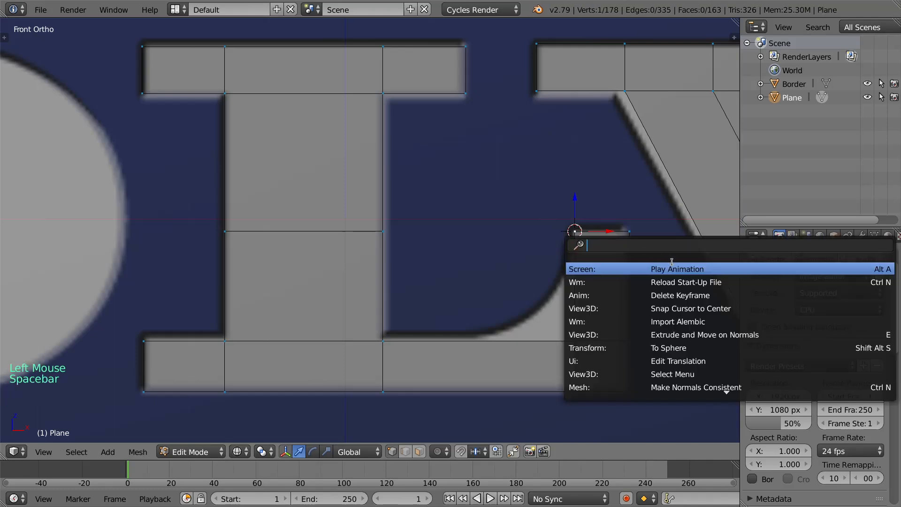
type("spin")
key("Return")
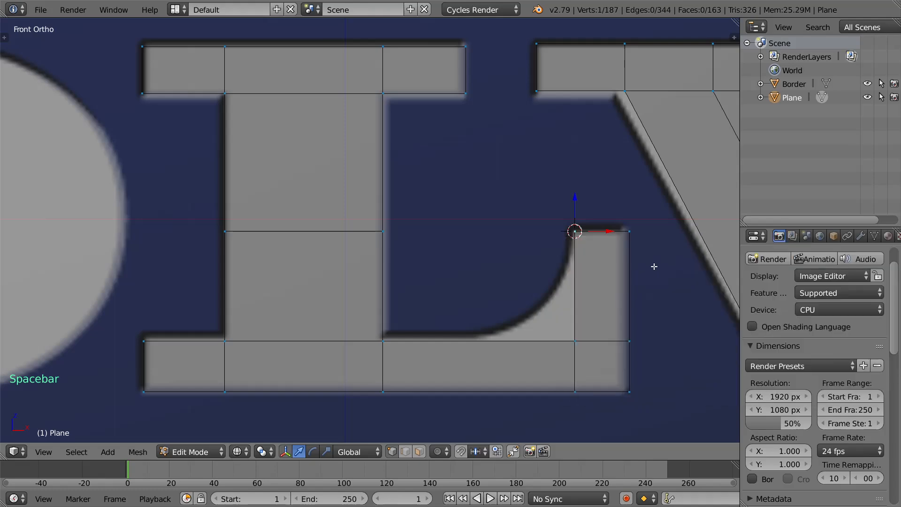
scroll(485, 291, "down", 9)
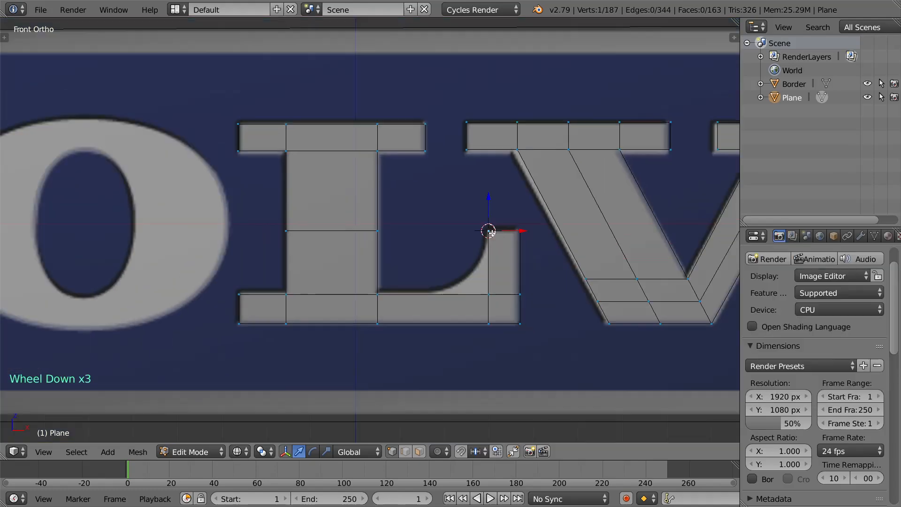
scroll(276, 293, "up", 3)
key("t")
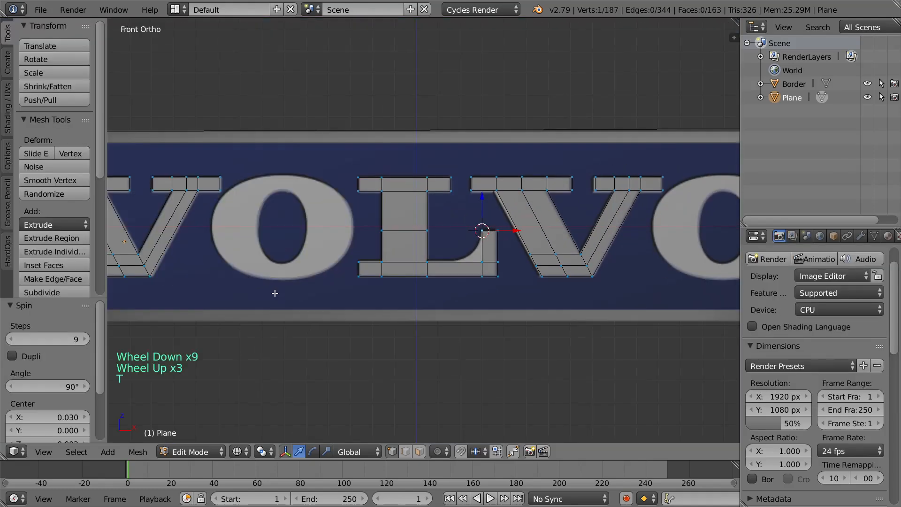
left_click_drag(70, 386, 73, 386)
scroll(564, 256, "up", 8)
middle_click_drag(564, 256, 405, 241, "shift")
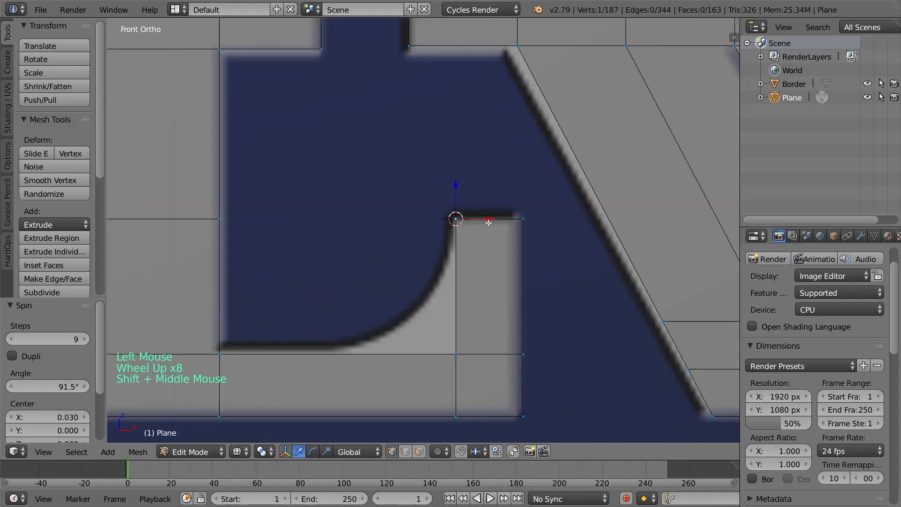
Step: Select the entire mesh and merge its duplicate vertices with Remove Doubles
key("a")
key("a")
key("m")
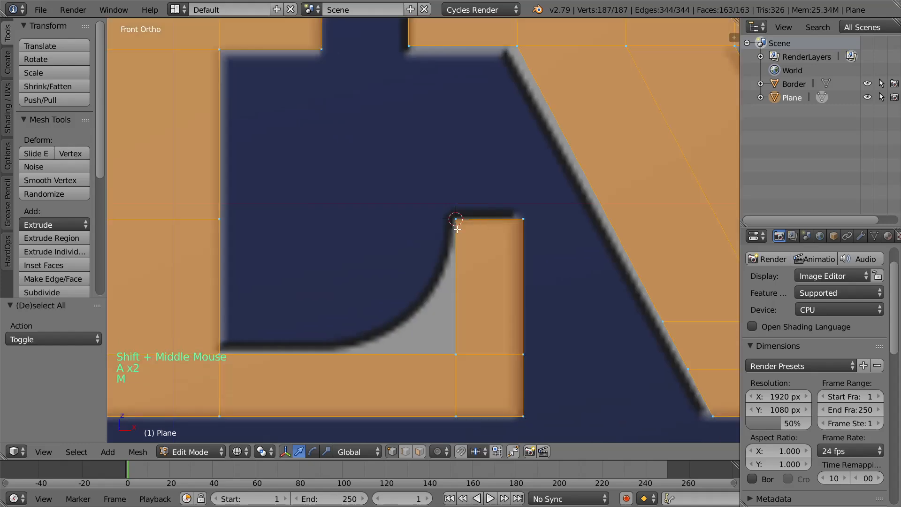
key("w")
left_click(443, 225)
Step: Extrude the upright's inner top vertex about 0.011 units toward the stem along the X axis
left_click(456, 219)
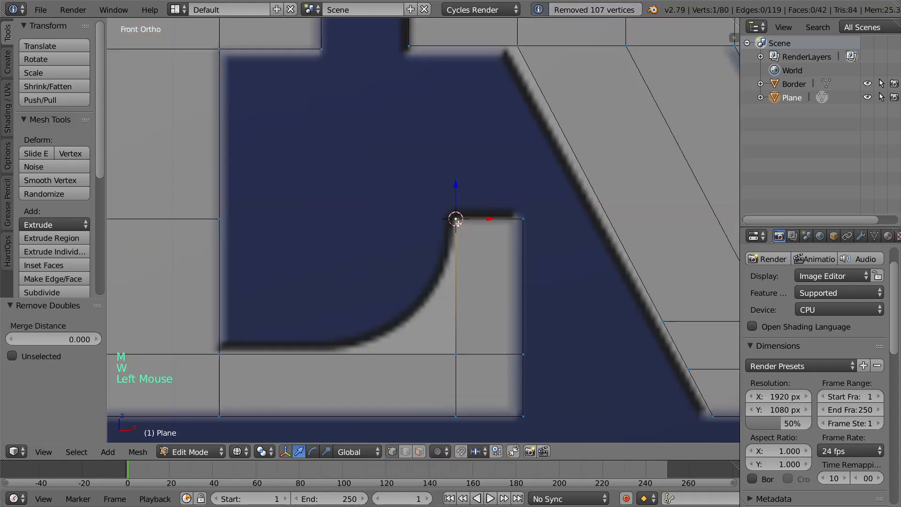
key("e")
left_click(360, 220)
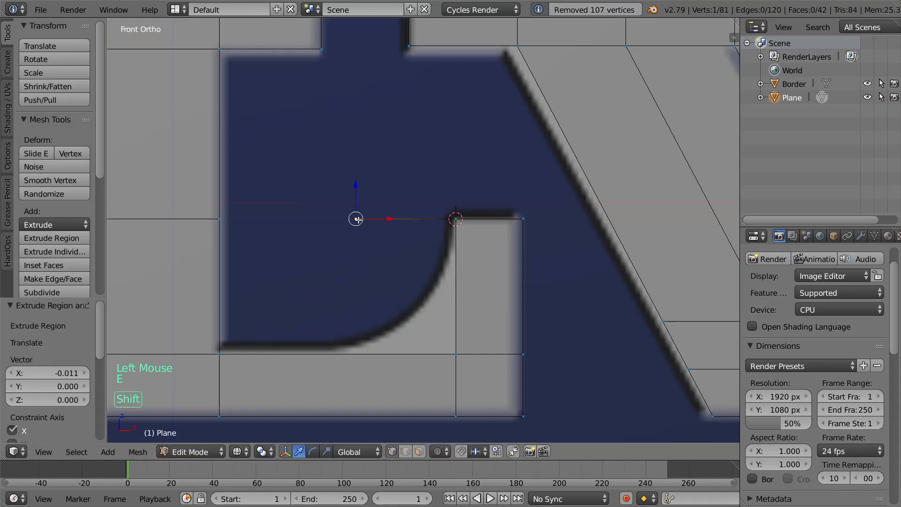
Step: Snap the 3D cursor to the newly extruded vertex and delete the vertex
key("shift+s")
left_click(355, 218)
key("x")
left_click(355, 227)
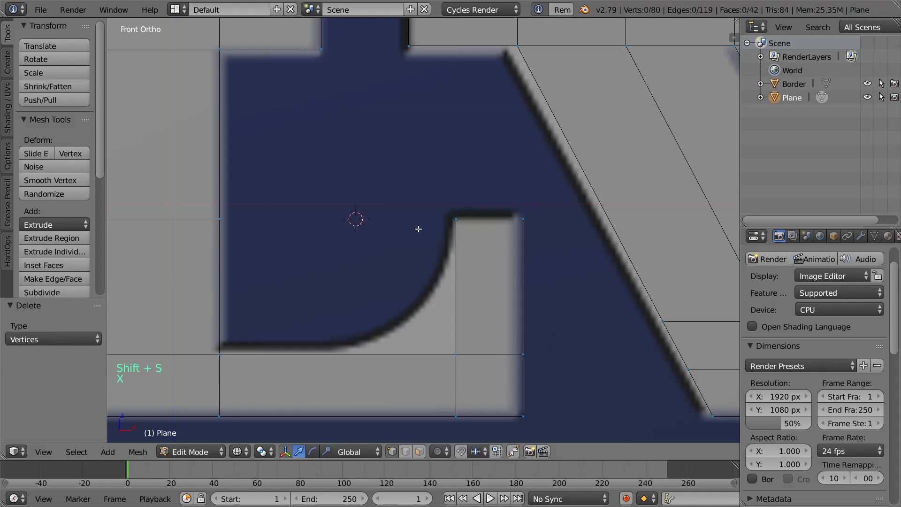
Step: Spin the upright's inner top vertex around the 3D cursor to trace the L's curved corner
left_click(455, 219)
key("space")
type("spin")
left_click(539, 243)
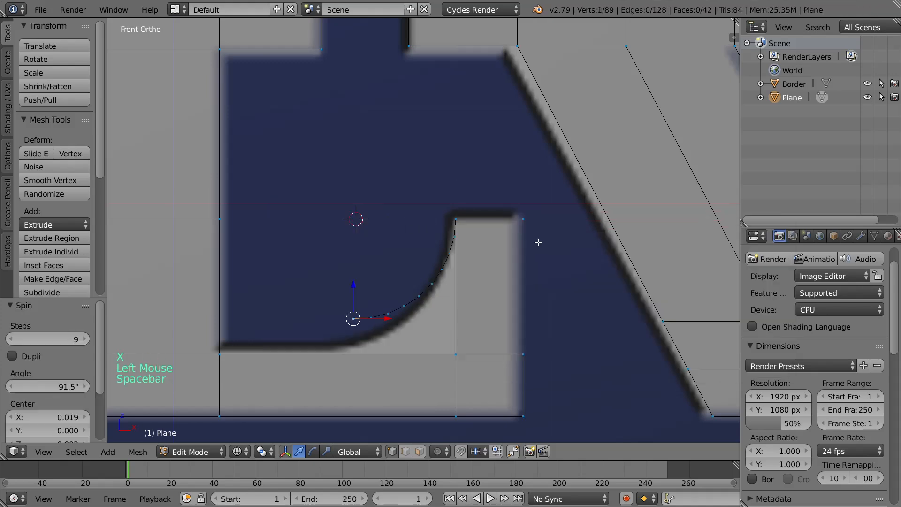
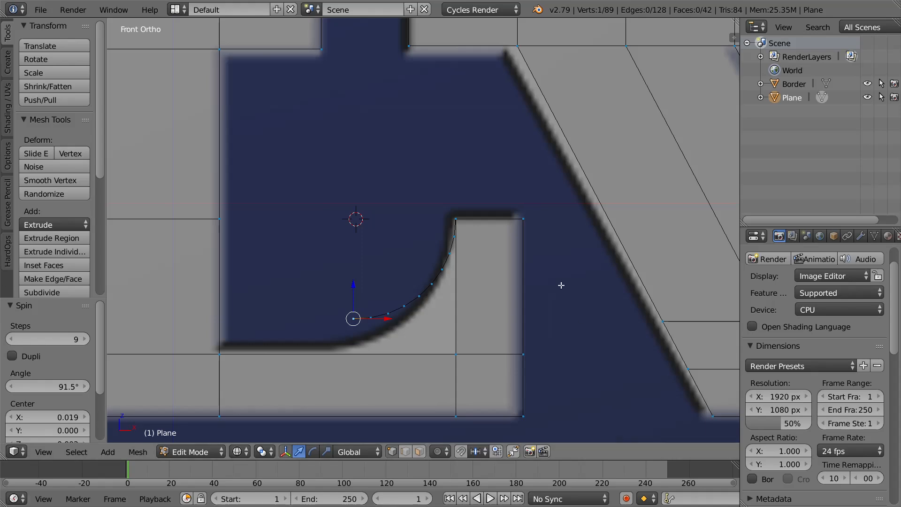
Step: Grow the selection along the spun arc and delete its vertices
key("ctrl+KP_Add")
key("ctrl+KP_Add")
key("ctrl+KP_Add")
key("ctrl+KP_Add")
key("ctrl+KP_Add")
key("ctrl+KP_Add")
key("ctrl+KP_Add")
key("ctrl+KP_Add")
key("ctrl+KP_Add")
key("ctrl+KP_Add")
key("ctrl+KP_Add")
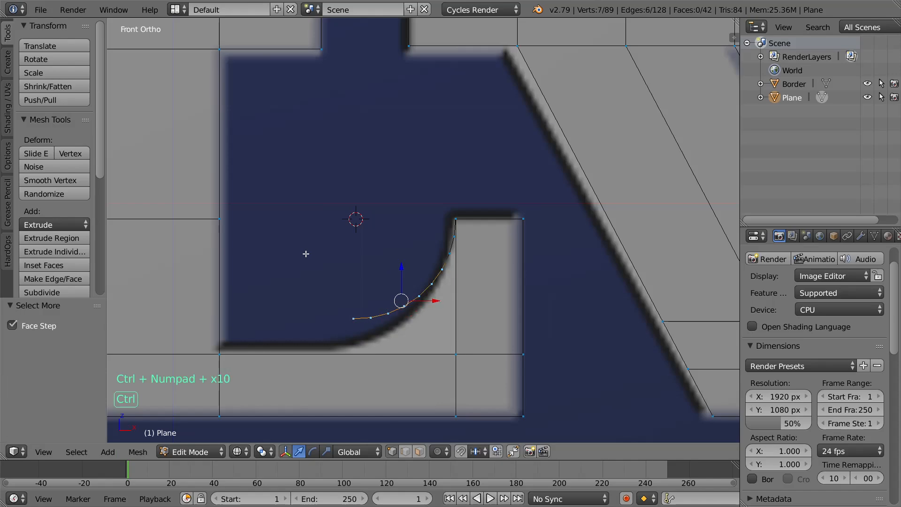
key("ctrl+KP_Add")
key("x")
left_click(306, 254)
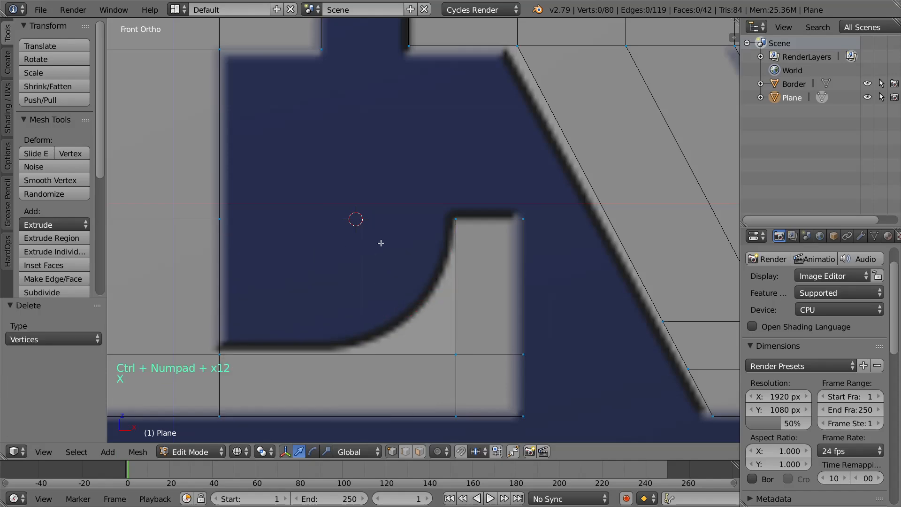
Step: Extrude the upright's inner top vertex about 0.012 units toward the stem along the X axis
left_click(457, 219)
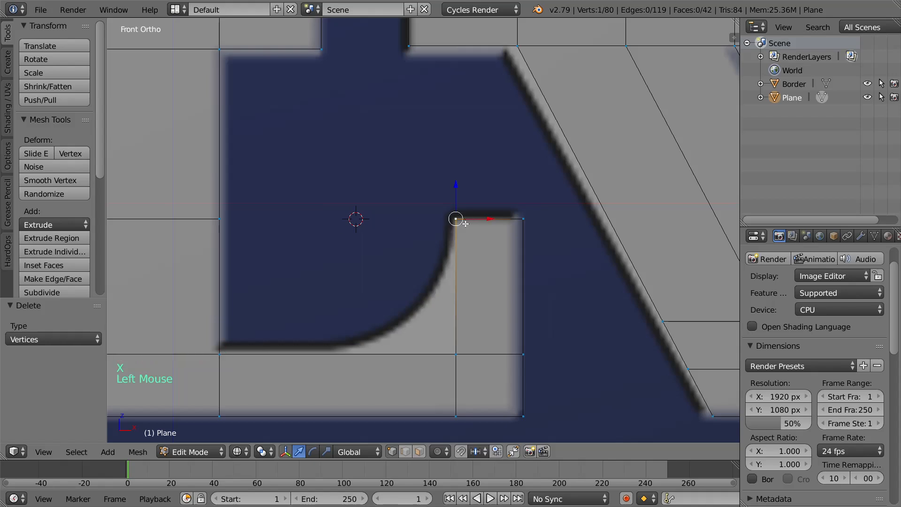
key("e")
left_click(356, 219)
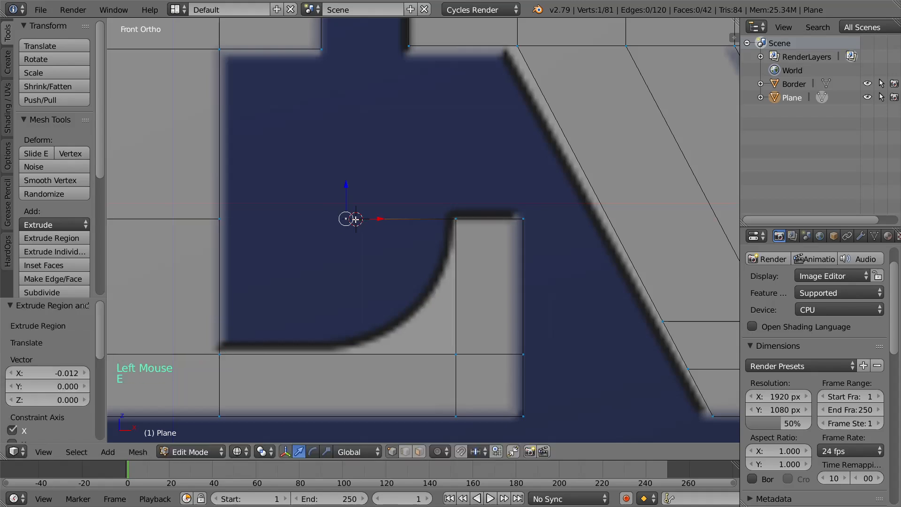
Step: Move the 3D cursor onto the extruded vertex by snapping, and delete that vertex
key("shift+s")
left_click(352, 223)
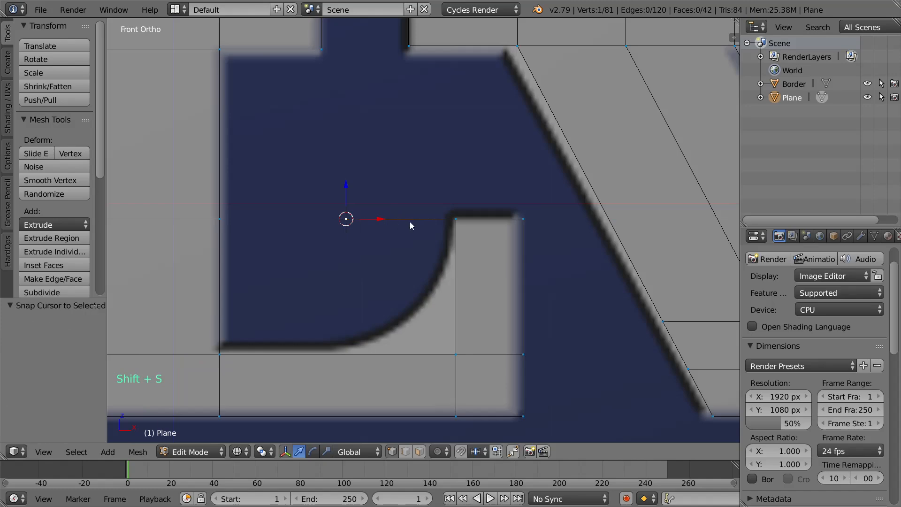
key("x")
left_click(405, 221)
Step: Spin the upright's inner top vertex around the 3D cursor with 7 steps and a 90° angle
left_click(455, 220)
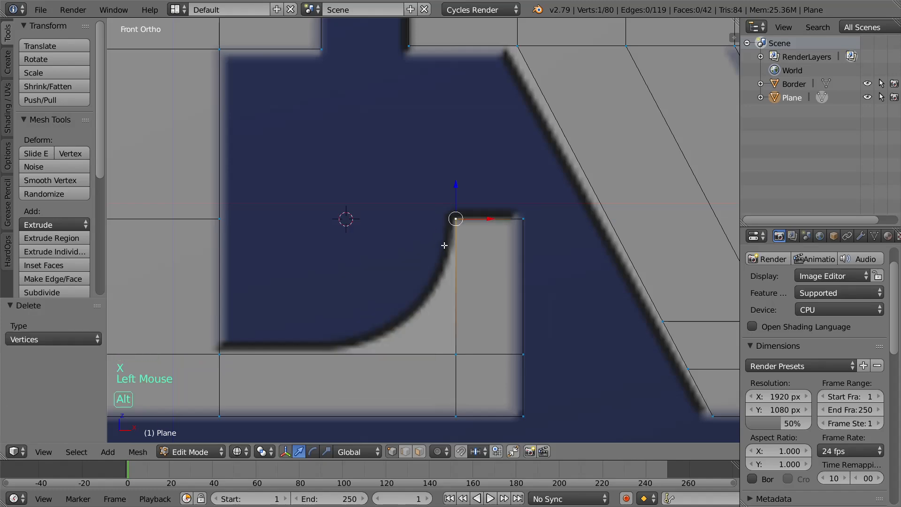
key("space")
type("spin")
left_click(537, 273)
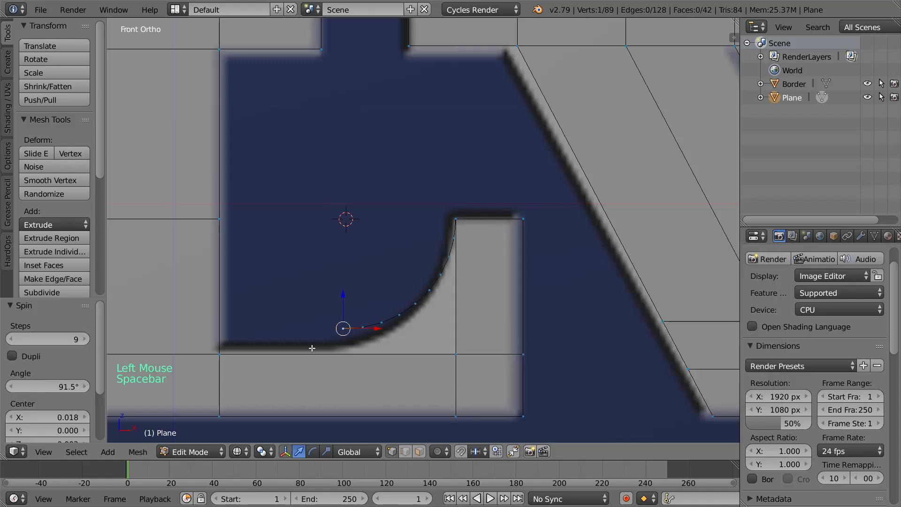
left_click(56, 335)
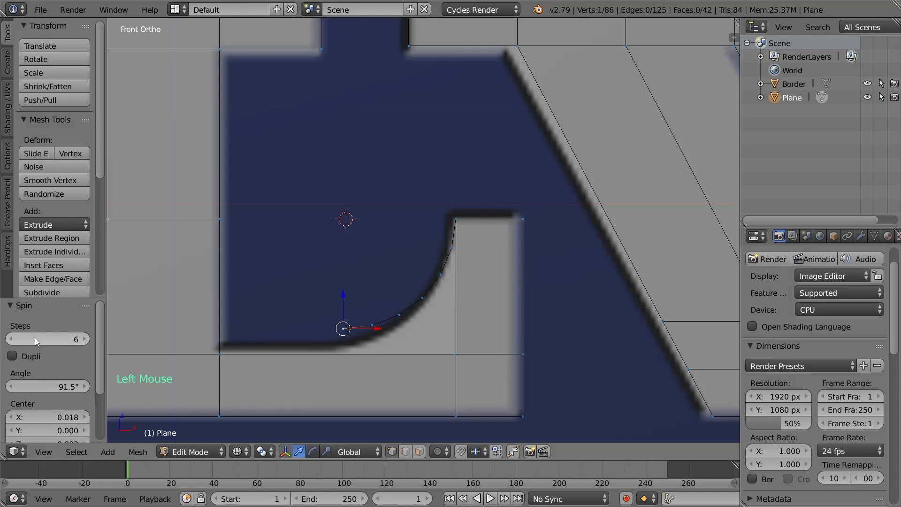
left_click(84, 339)
left_click(67, 386)
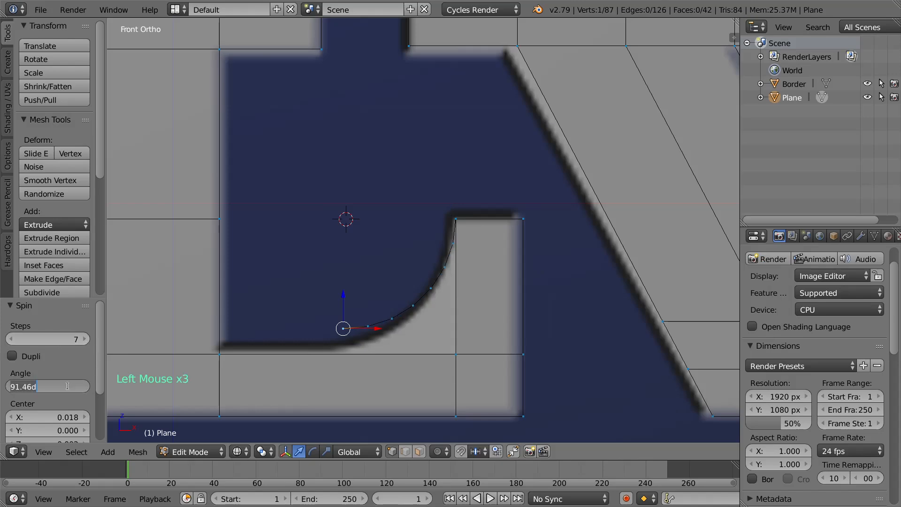
type("90")
key("Return")
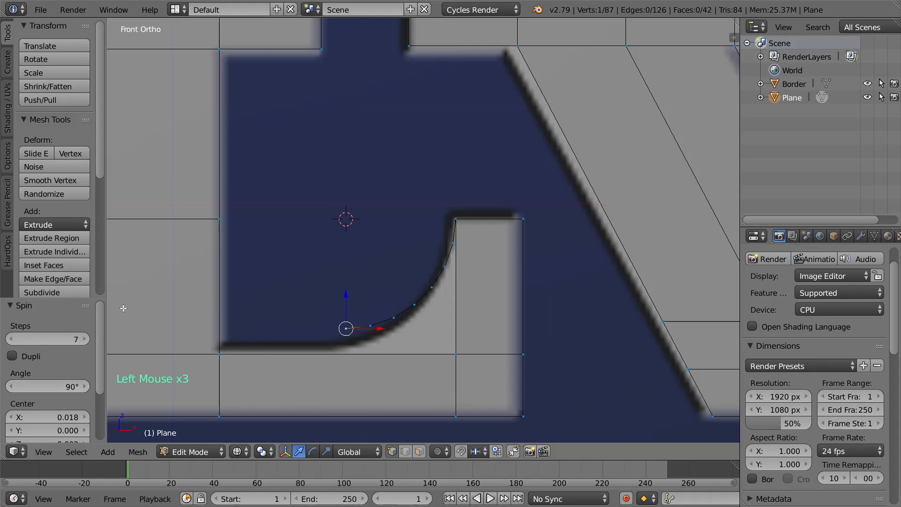
Step: Extrude the arc's lower end vertex along the X axis to just beside the stem's edge
key("t")
middle_click_drag(201, 287, 270, 236, "shift")
key("e")
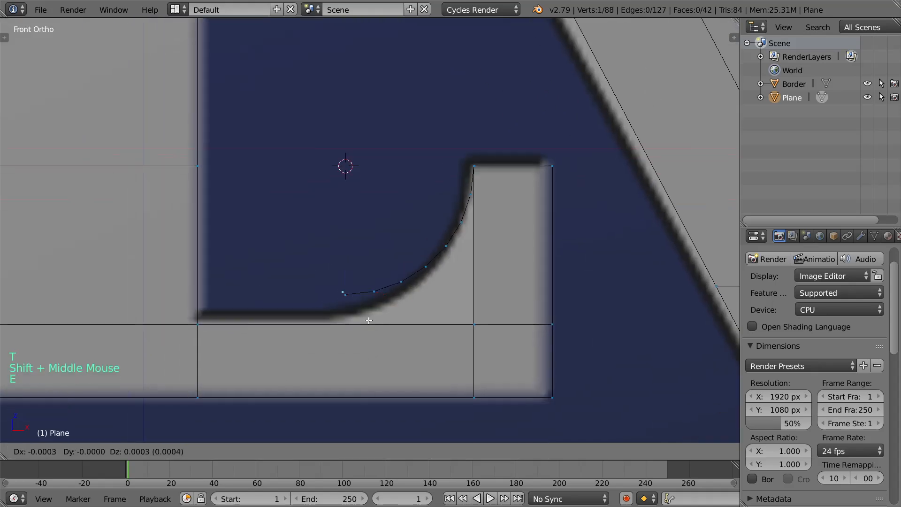
left_click(238, 306)
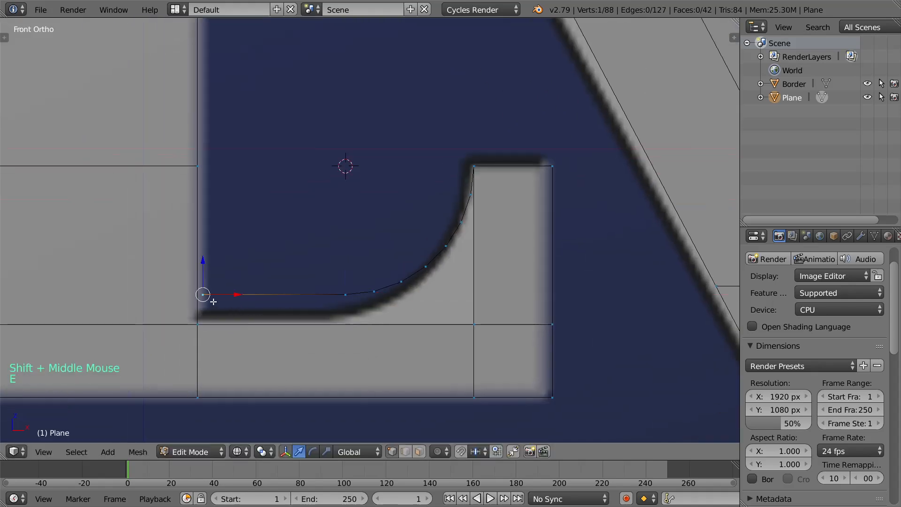
Step: Add a horizontal loop cut across the stem and slide it with snapping to the height of the extruded vertex
middle_click_drag(202, 295, 306, 281, "shift")
key("ctrl+r")
left_click(295, 282)
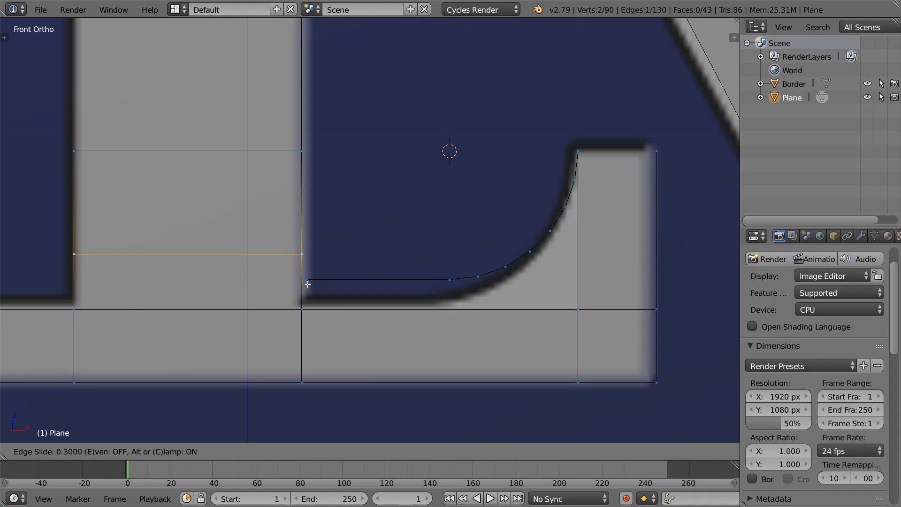
left_click(308, 305)
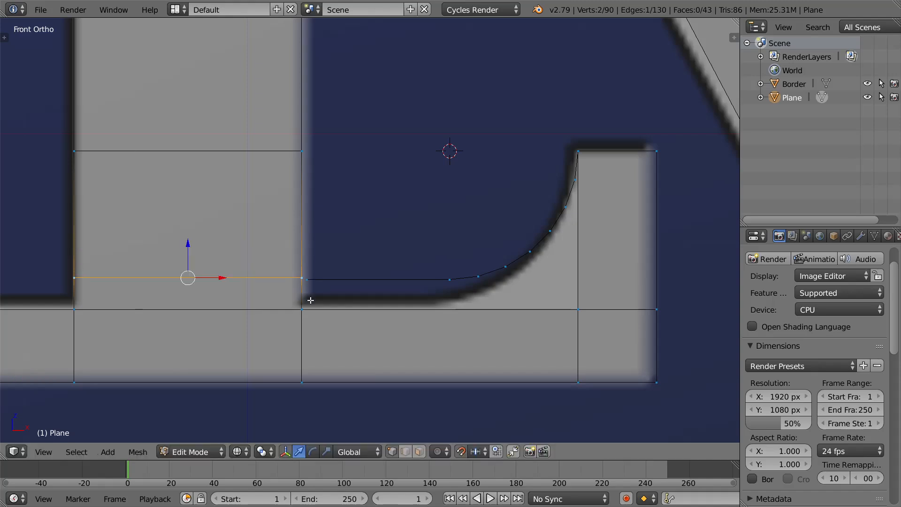
key("shift+Tab")
key("g")
key("g")
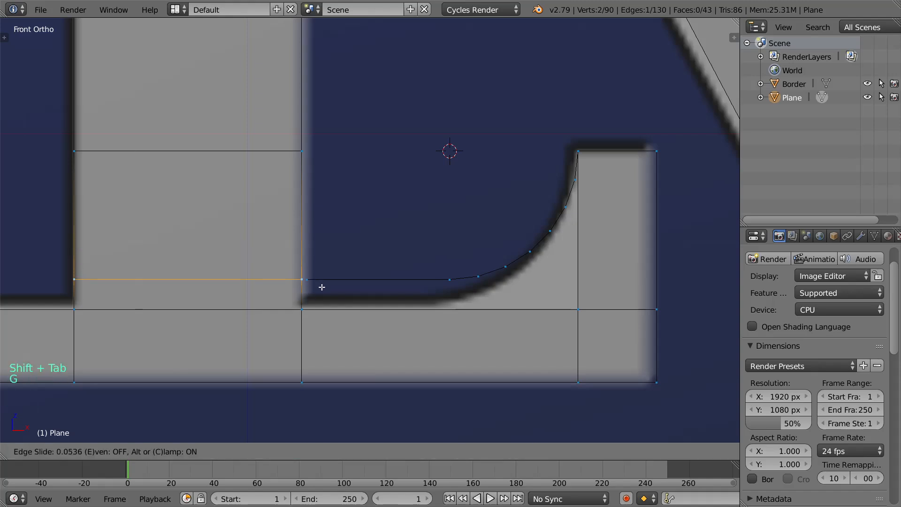
left_click(322, 287)
Step: Add two vertical loop cuts in the base, one below the arc's lower end and one close to the stem
middle_click_drag(405, 317, 406, 303, "shift")
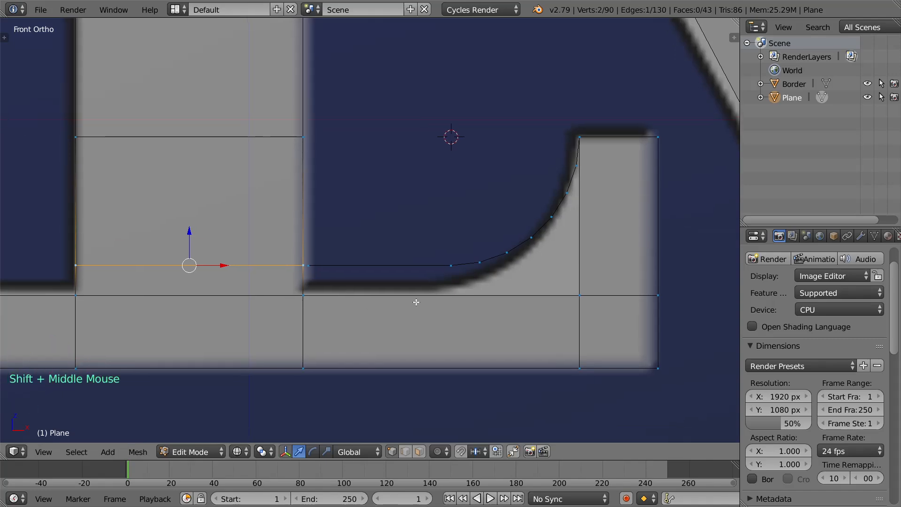
key("ctrl+r")
left_click(453, 301)
left_click(450, 302)
key("ctrl+r")
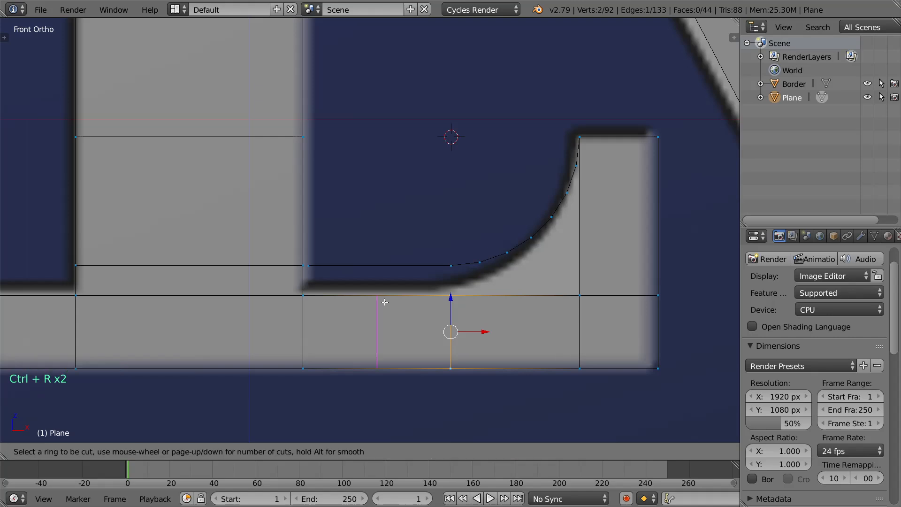
left_click(385, 303)
left_click(324, 291)
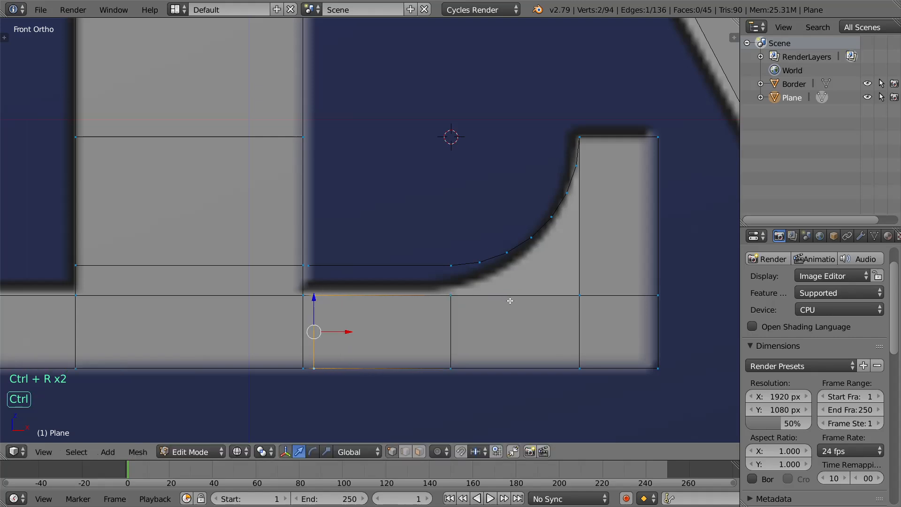
Step: Add four evenly spaced vertical loop cuts in the base between the arc's lower end and the upright
key("ctrl+r")
scroll(511, 301, "up", 3)
left_click(511, 301)
right_click(441, 288)
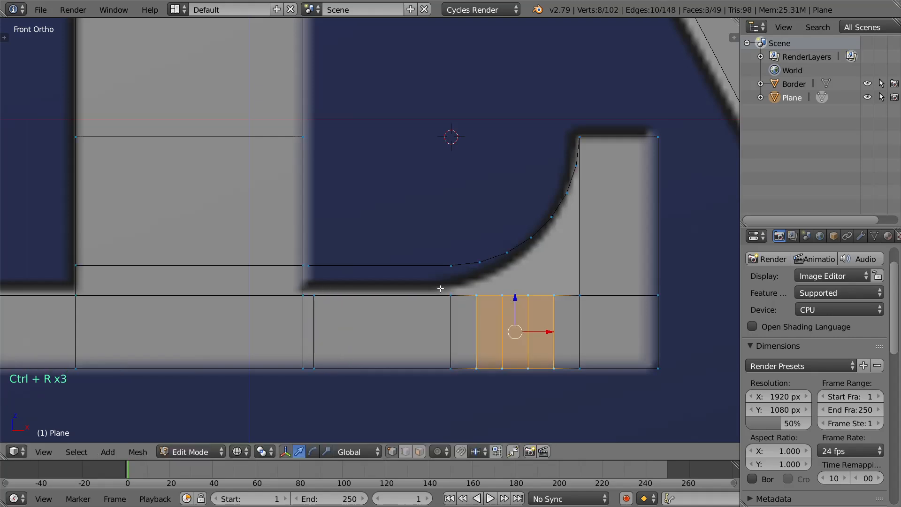
Step: Fill a face between the arc's lowest segment and the base's top edge
left_click(451, 295)
left_click(476, 277, "shift")
left_click(476, 276, "shift")
left_click(474, 268, "shift")
left_click(466, 273, "shift")
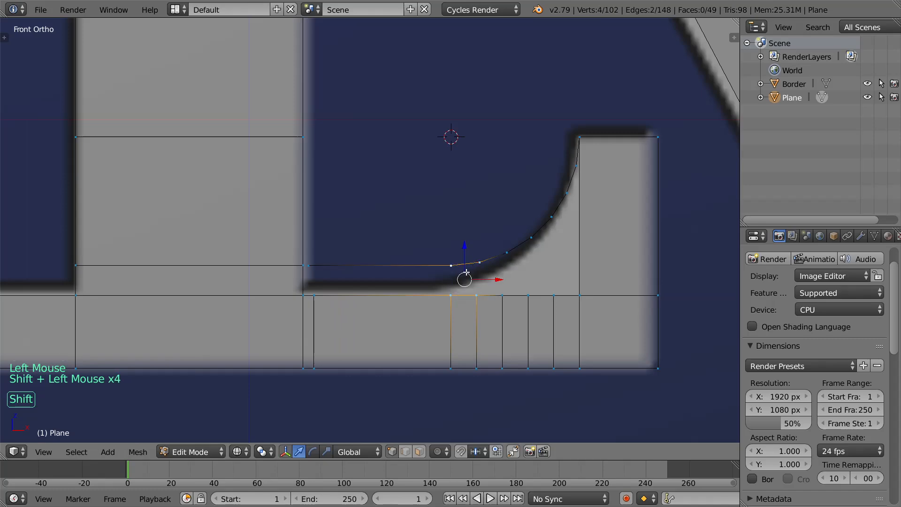
key("f")
Step: Add a horizontal loop cut across the upright, level with the second arc vertex below its top corner
key("ctrl+r")
left_click(590, 215)
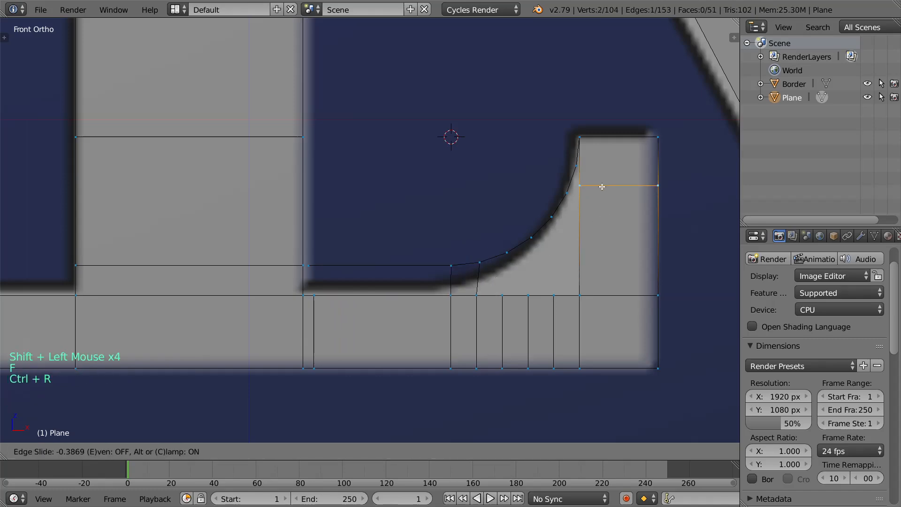
left_click(601, 194)
Step: Fill a face between the arc's top two segments and the upright's inner edge
left_click(580, 192)
left_click(568, 192, "shift")
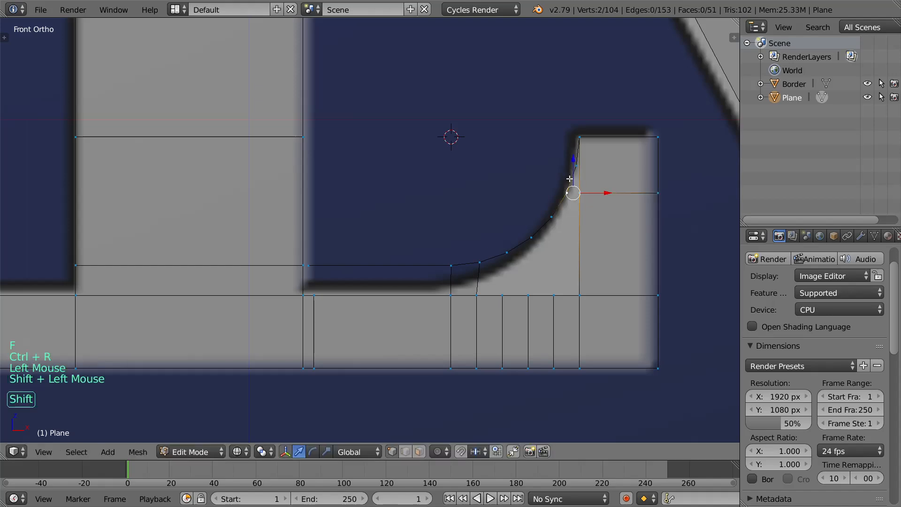
left_click(581, 139, "shift")
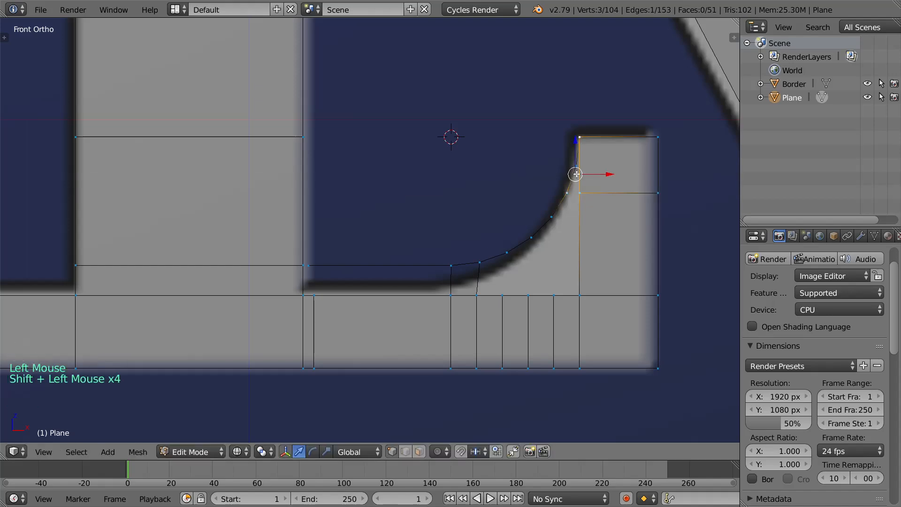
scroll(576, 174, "up", 3)
middle_click_drag(684, 151, 521, 190, "shift")
key("b")
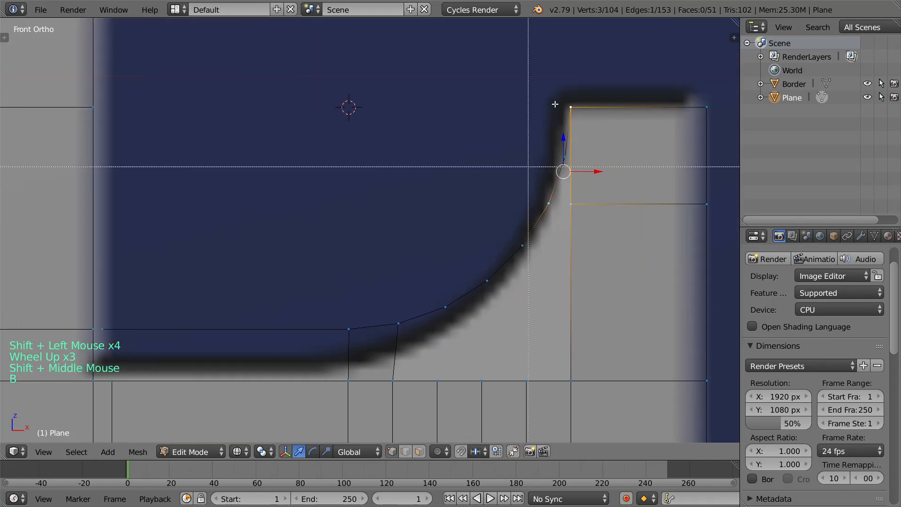
left_click_drag(600, 73, 512, 211)
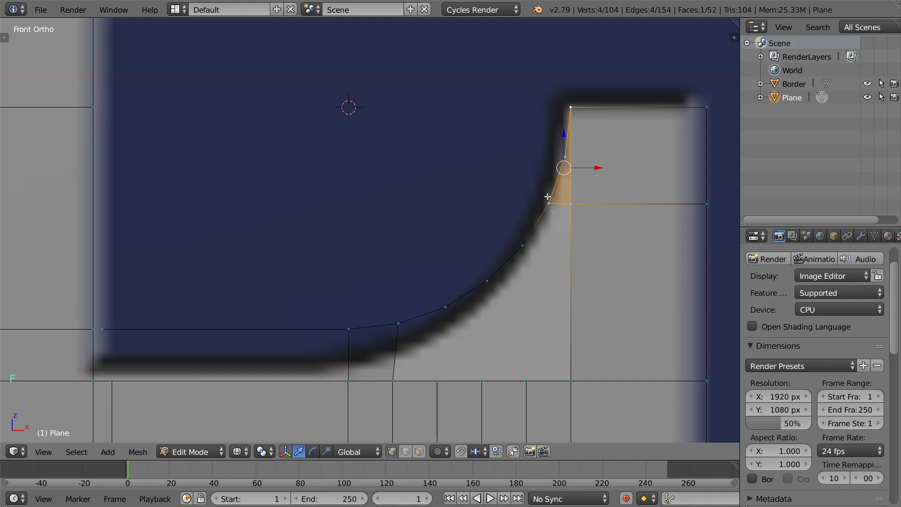
key("alt+a")
key("Escape")
Step: Add a second loop cut across the upright level with the next arc vertex down, and fill the face between them
key("ctrl+r")
left_click(569, 256)
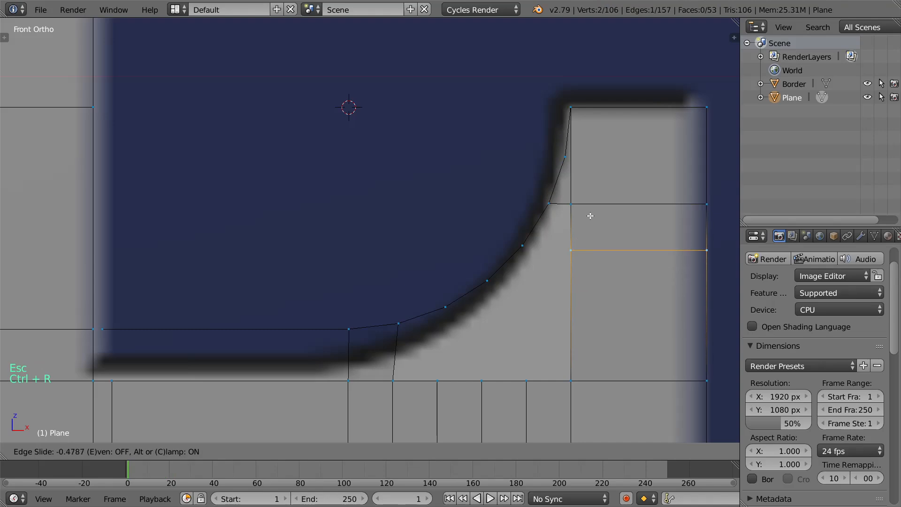
left_click(589, 212)
left_click(546, 206)
left_click(546, 206, "shift")
key("f")
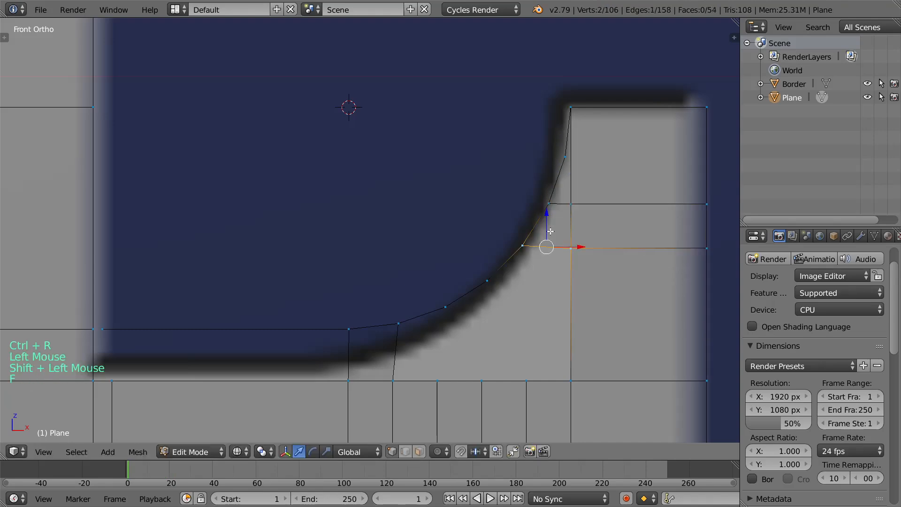
key("alt+a")
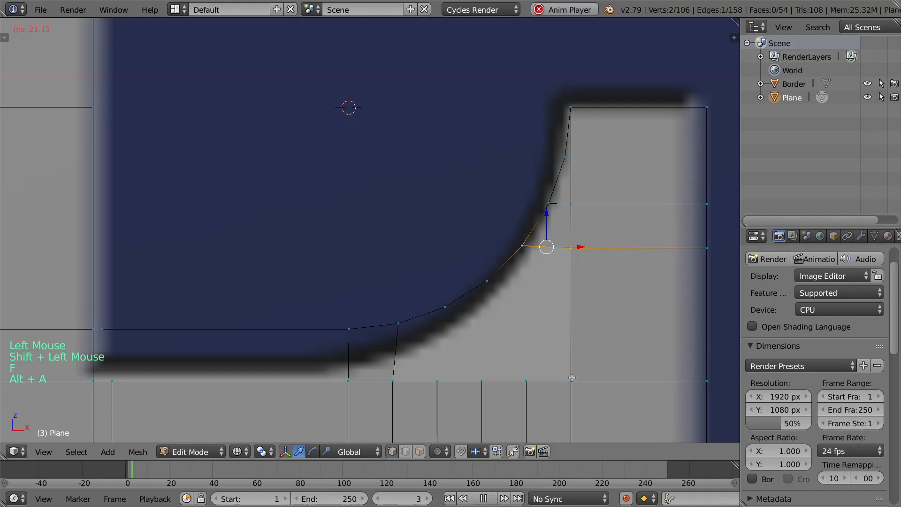
Step: Add a third loop cut lower across the upright and fill the face joining it to the arc's middle segment
key("ctrl+r")
left_click(582, 317)
key("Escape")
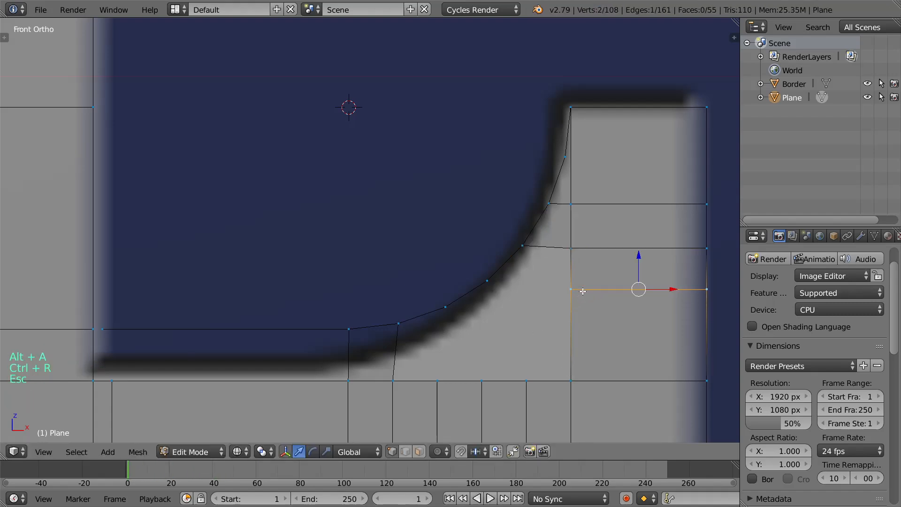
left_click(573, 290)
left_click(570, 248, "shift")
left_click(522, 246, "shift")
left_click(489, 282, "shift")
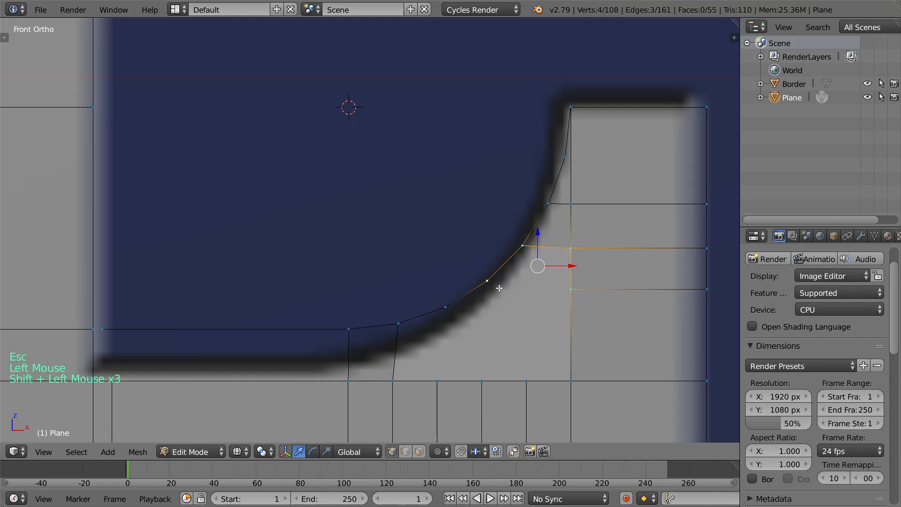
key("f")
Step: Fill the corner face between the arc, upright and base, plus the adjoining face under the next arc segment toward the stem
left_click(571, 290)
left_click(571, 380, "shift")
left_click(527, 381, "shift")
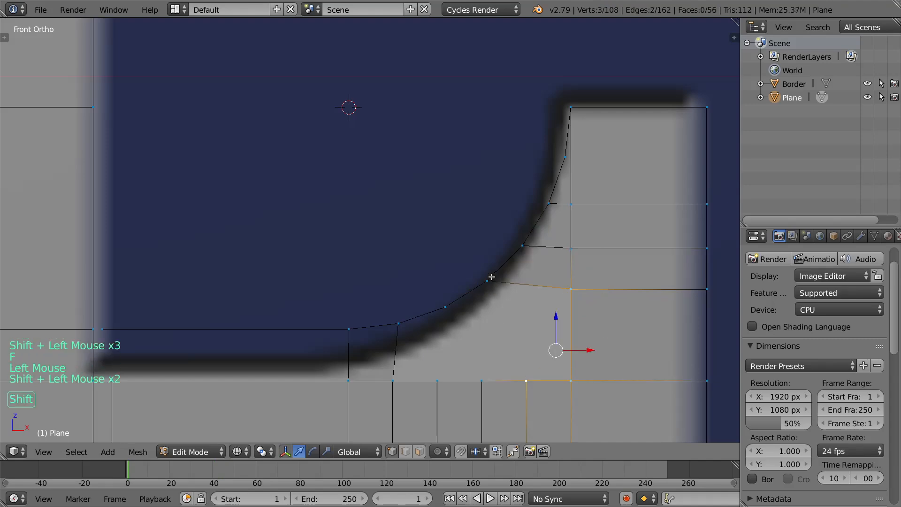
left_click(490, 278, "shift")
key("f")
left_click(526, 380)
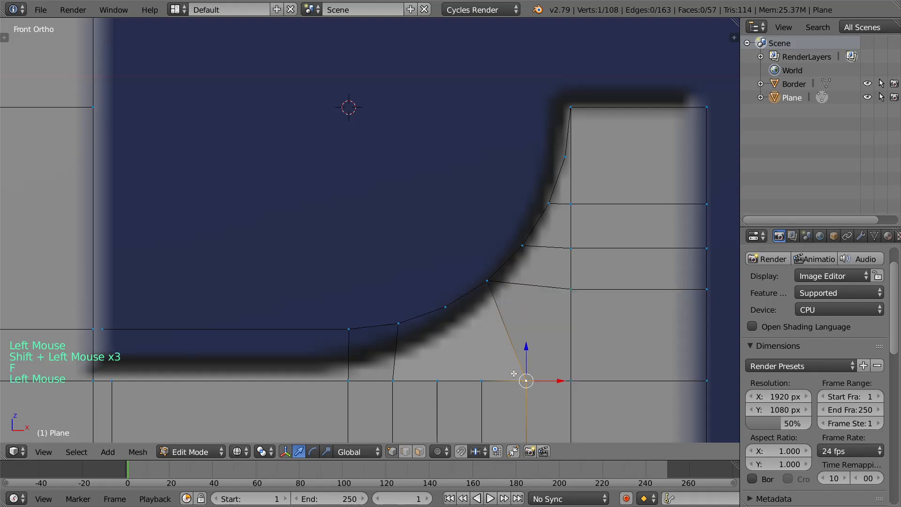
left_click(490, 283, "shift")
key("f")
left_click(440, 380)
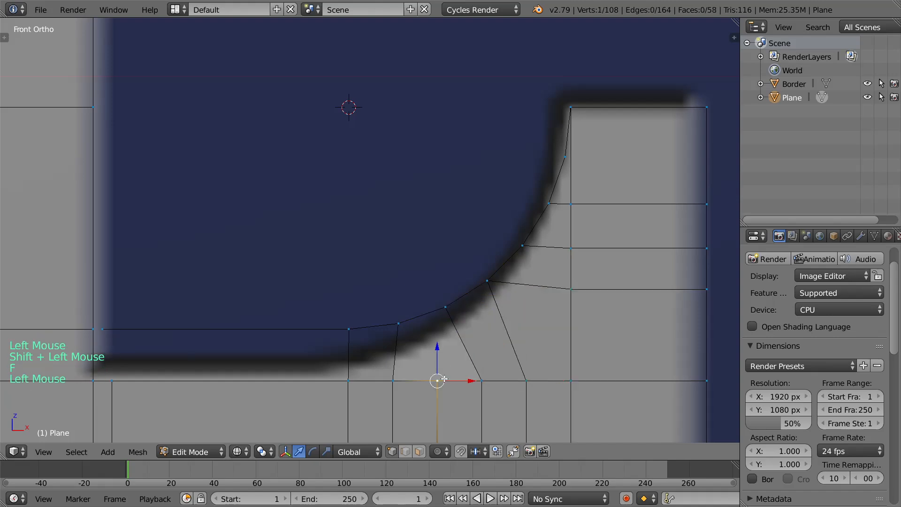
left_click(438, 380)
double_click(438, 380)
key("x")
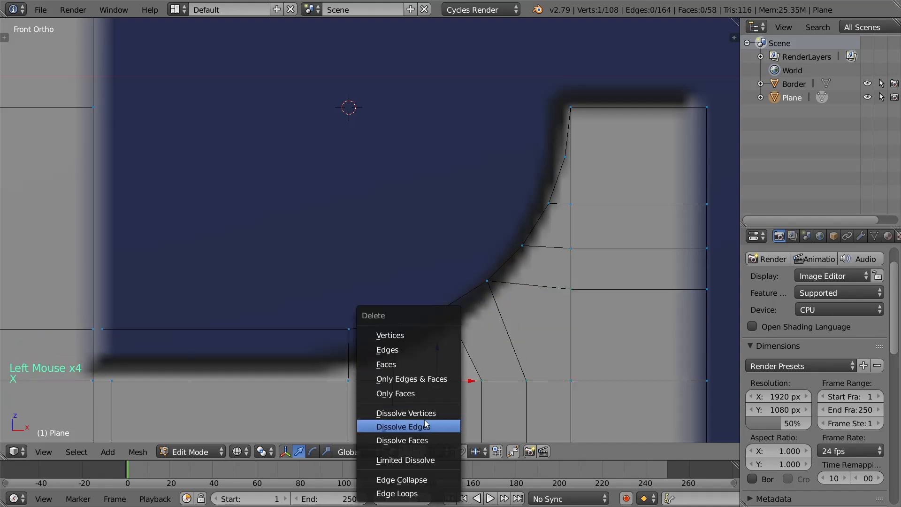
left_click(478, 385)
Step: Dissolve the base's spare vertical edge below the remaining gap under the arc
scroll(417, 330, "down", 3)
middle_click_drag(424, 342, 411, 260, "shift")
left_click(394, 258)
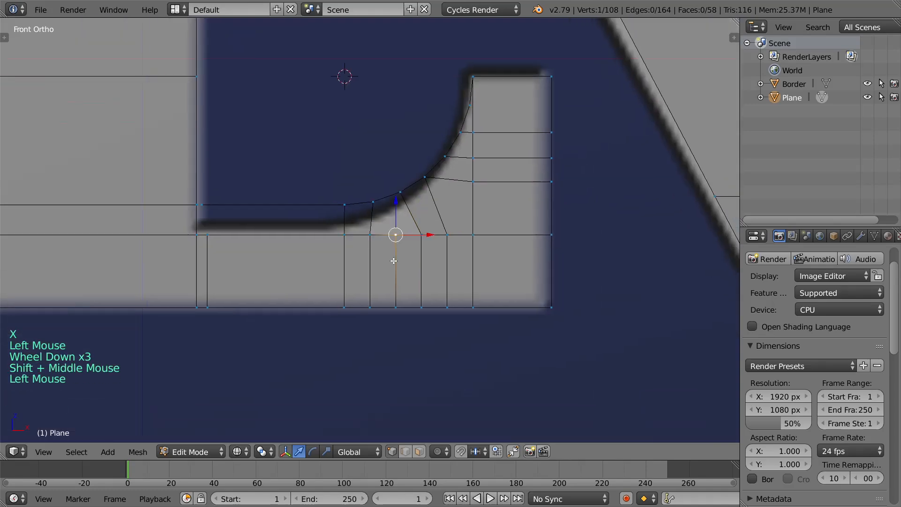
left_click(397, 307, "shift")
key("x")
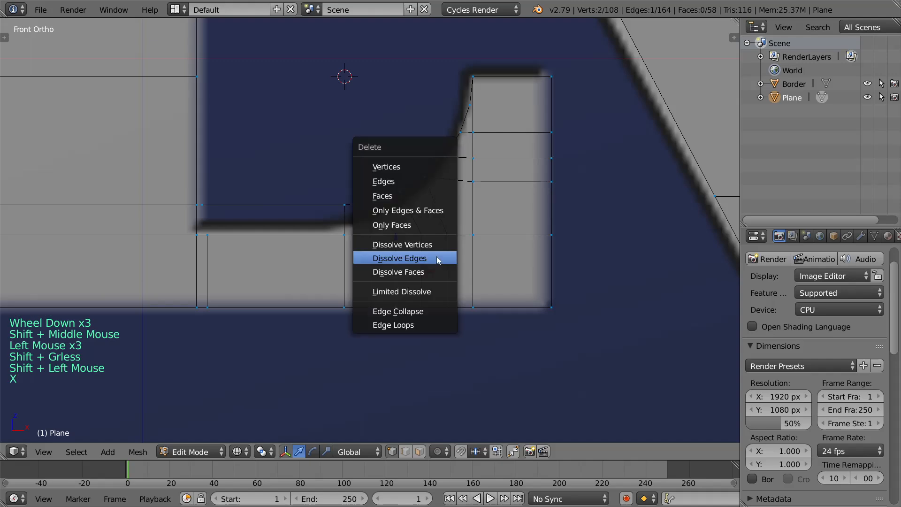
left_click(405, 255)
Step: Fill the remaining gap between the arc and the base with a four-sided face
left_click(422, 235)
left_click(401, 192, "shift")
left_click(373, 202, "shift")
left_click(370, 235, "shift")
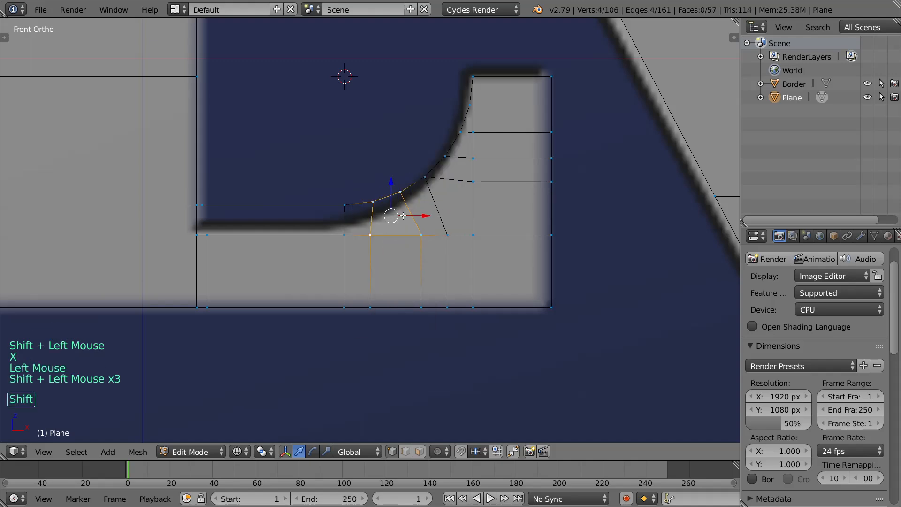
key("f")
key("z")
middle_click_drag(520, 223, 573, 235, "shift")
key("z")
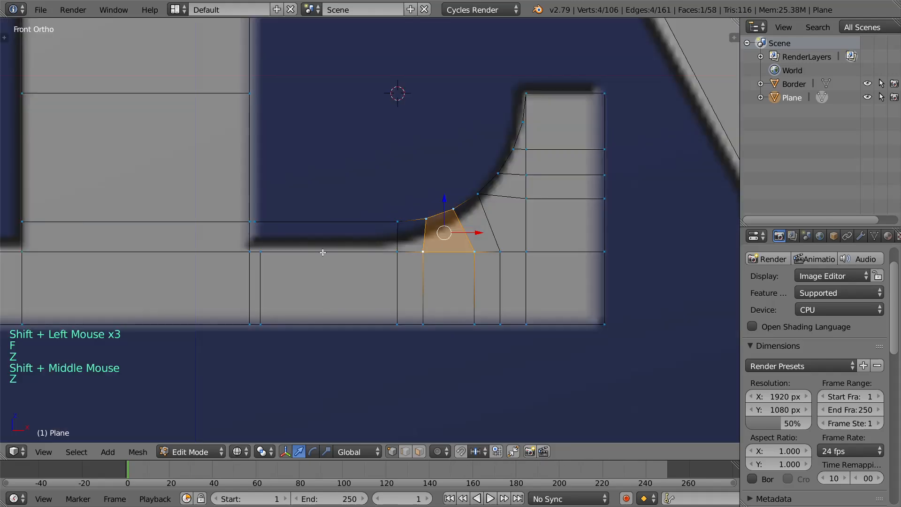
Step: Switch to edge selection and dissolve the base's vertical edge closest to the stem
middle_click_drag(333, 249, 372, 259, "shift")
scroll(372, 259, "up", 2)
triple_click(290, 319)
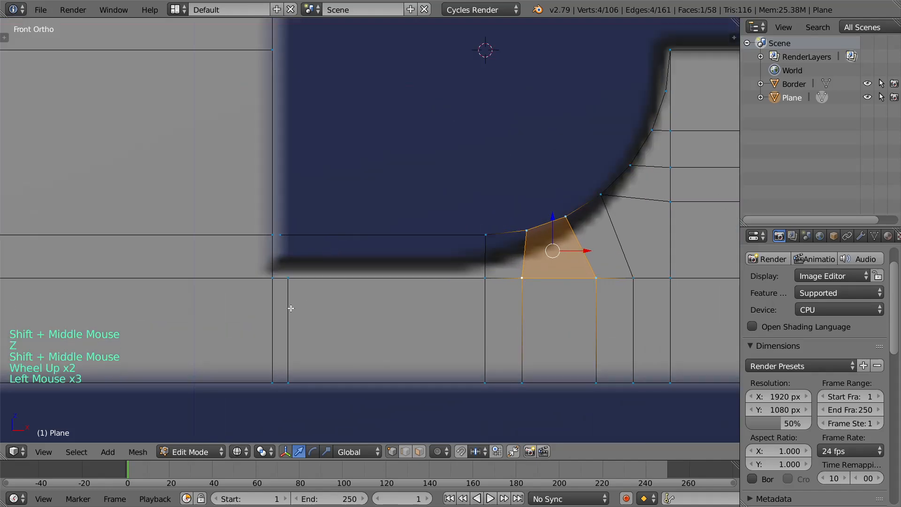
left_click(420, 452)
left_click(407, 452)
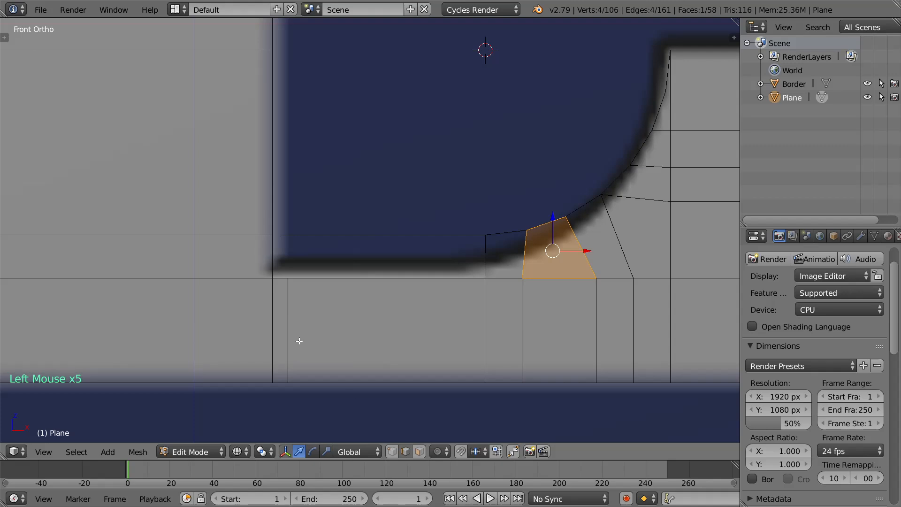
left_click(300, 342)
key("x")
left_click(294, 253)
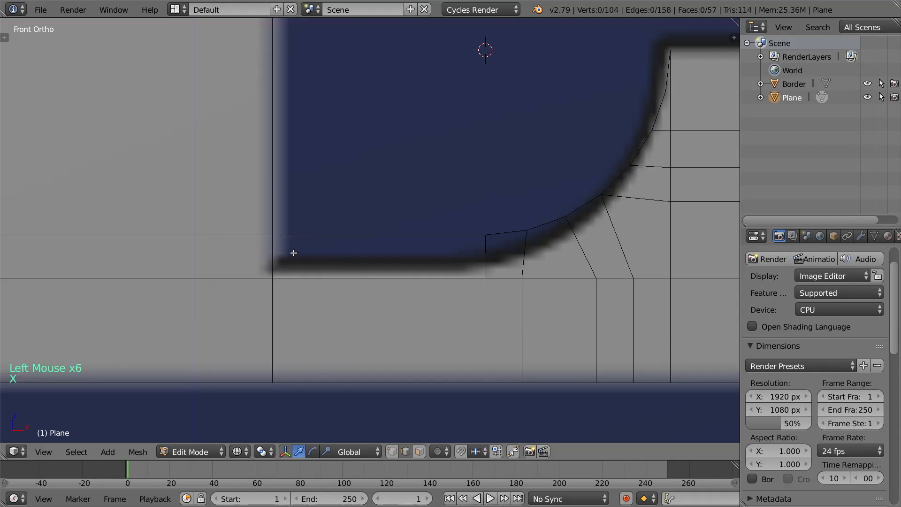
Step: In vertex selection, merge the loose vertex at the stem end of the arc's base line onto the neighbouring stem vertex with Merge At Last
left_click(392, 452)
left_click(280, 235)
left_click(318, 252, "shift")
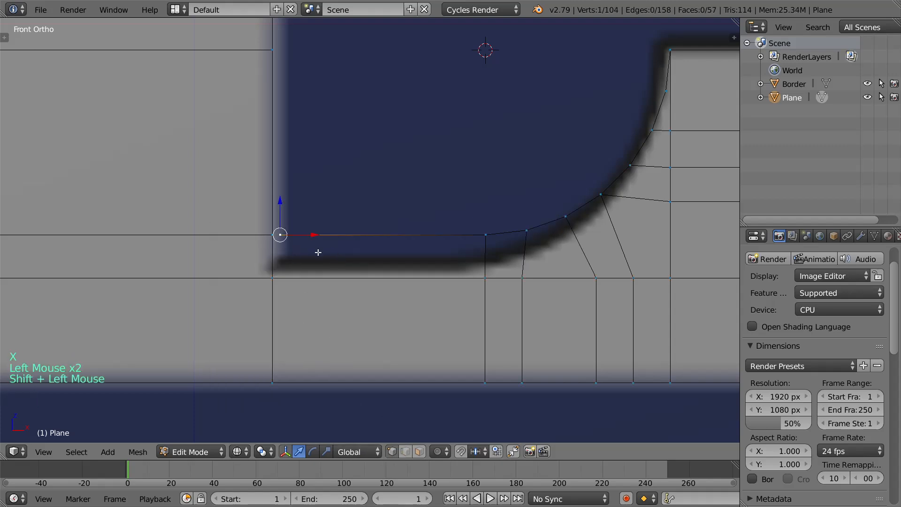
left_click(272, 235, "shift")
left_click(272, 236, "shift")
left_click(271, 235, "shift")
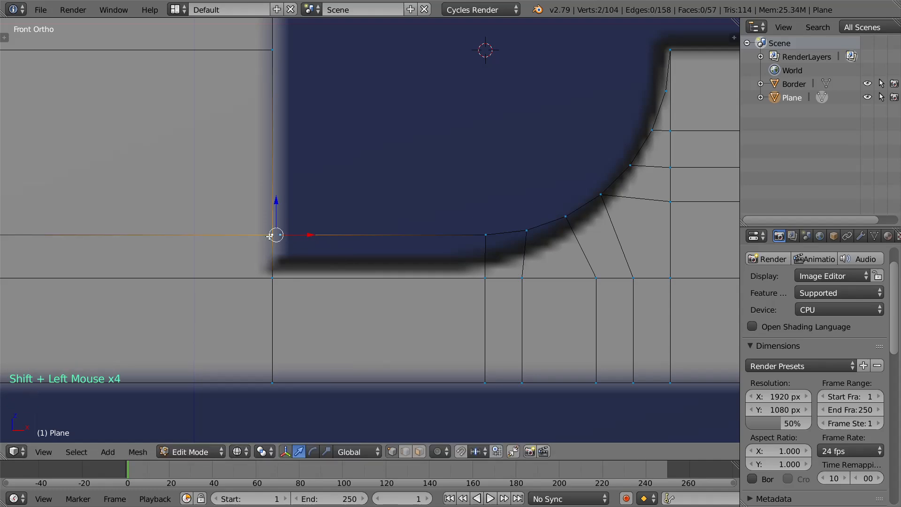
key("b")
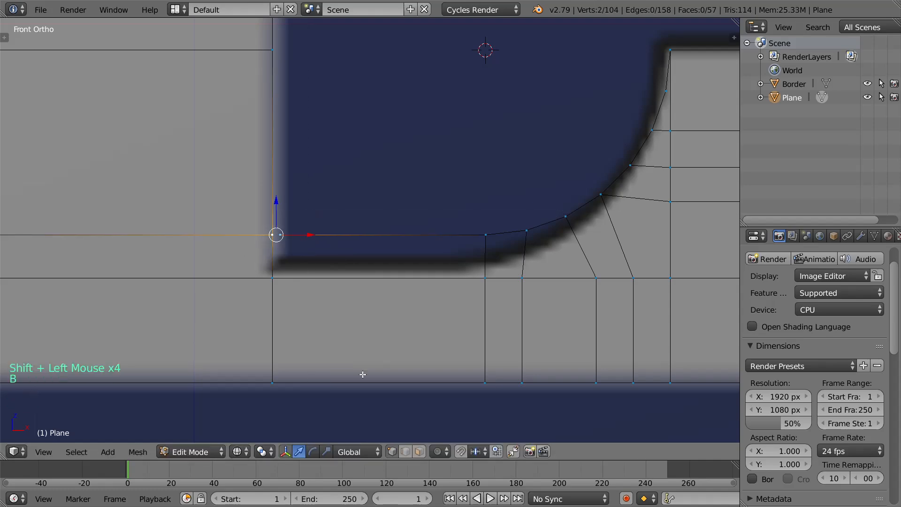
scroll(305, 240, "up", 4)
scroll(277, 243, "down", 1)
left_click(218, 240, "shift")
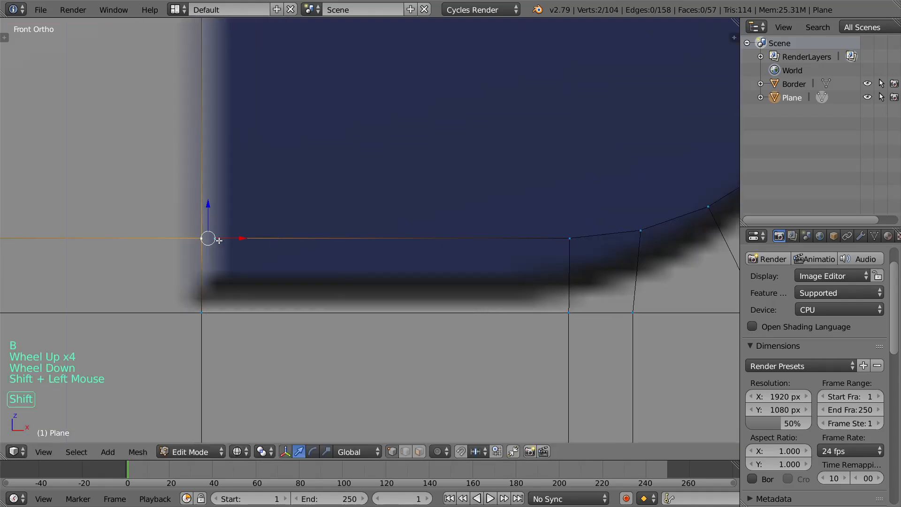
left_click(215, 240, "shift")
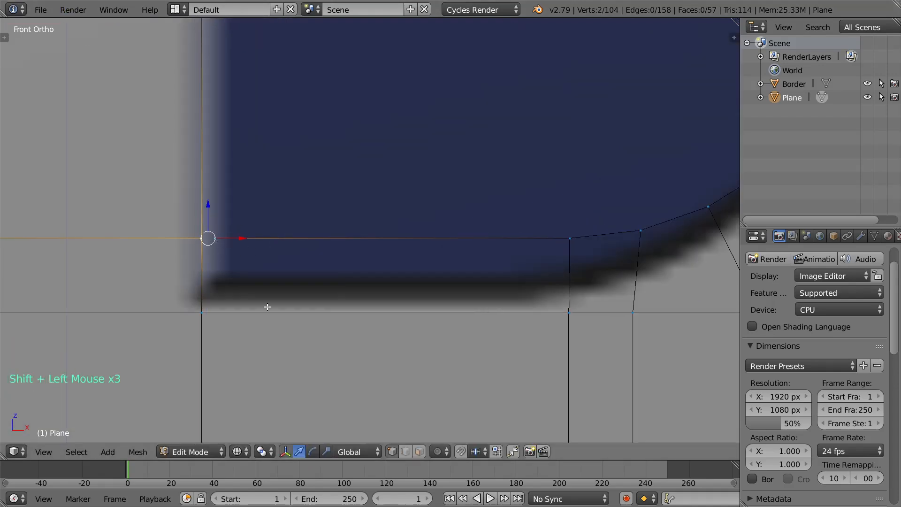
left_click(215, 240)
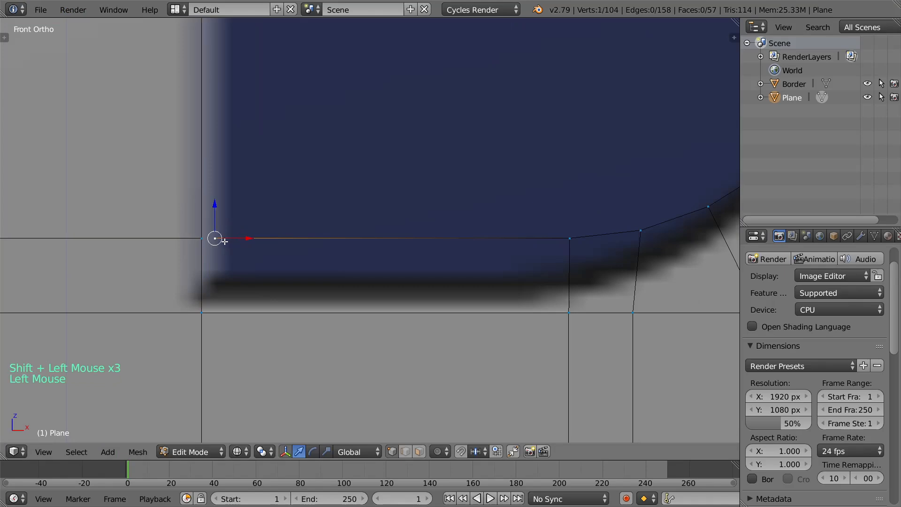
left_click(201, 238, "shift")
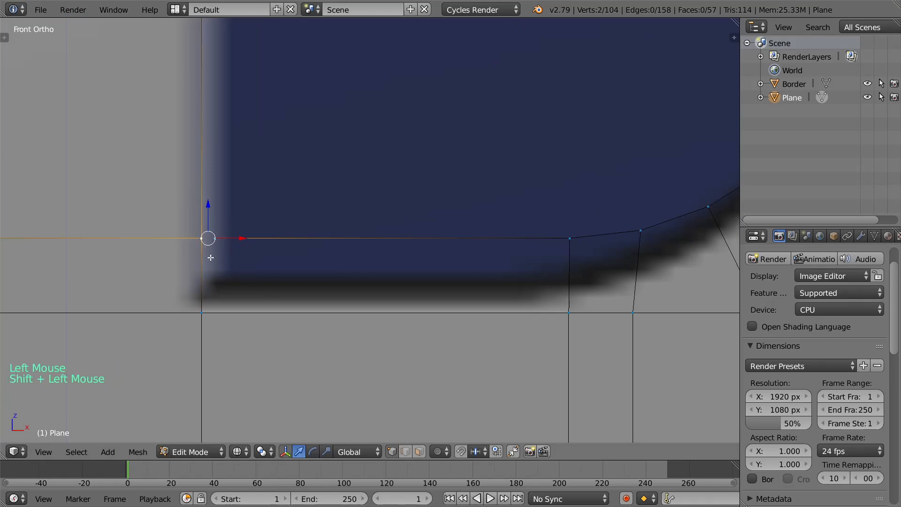
key("m")
key("alt+m")
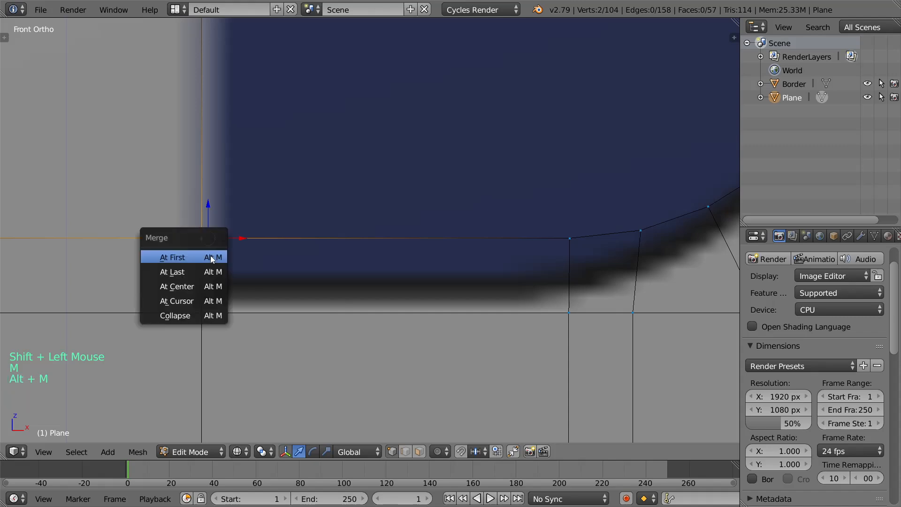
left_click(206, 270)
Step: Fill the remaining gap between the L's stem, base and arc with a four-sided face
left_click(569, 313, "shift")
left_click(570, 238, "shift")
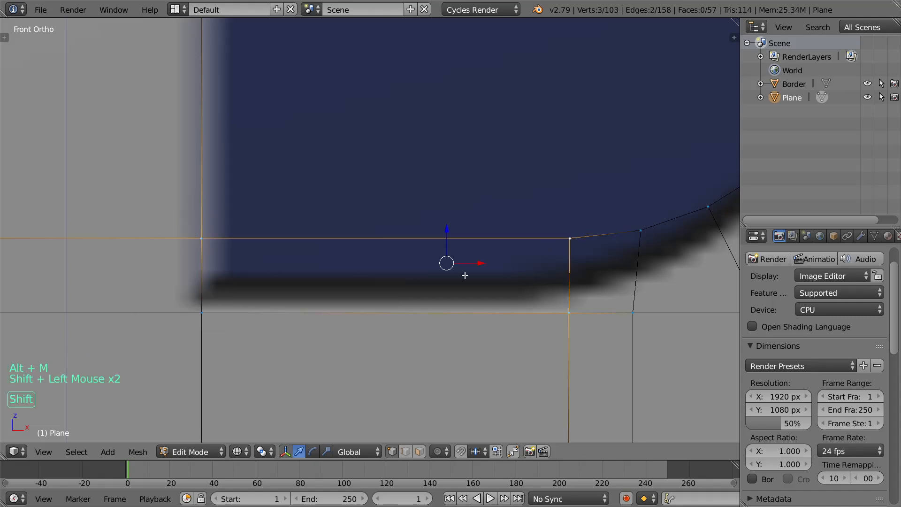
left_click(200, 309, "shift")
key("f")
Step: Examine the filled L alongside the other letters in solid shading, then return to wireframe with the letter O in view
key("z")
scroll(516, 292, "down", 5)
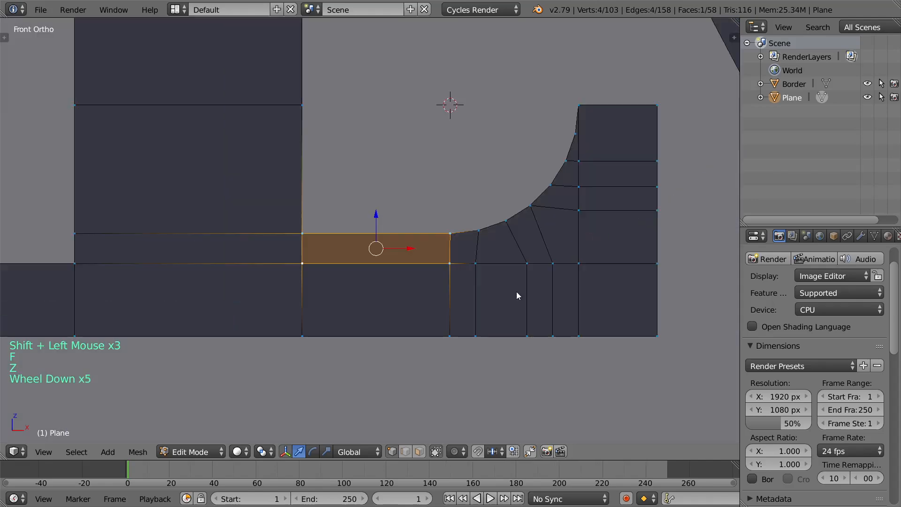
key("Tab")
scroll(515, 292, "down", 3)
key("Tab")
scroll(515, 292, "down", 4)
key("Tab")
scroll(514, 292, "down", 3)
key("Tab")
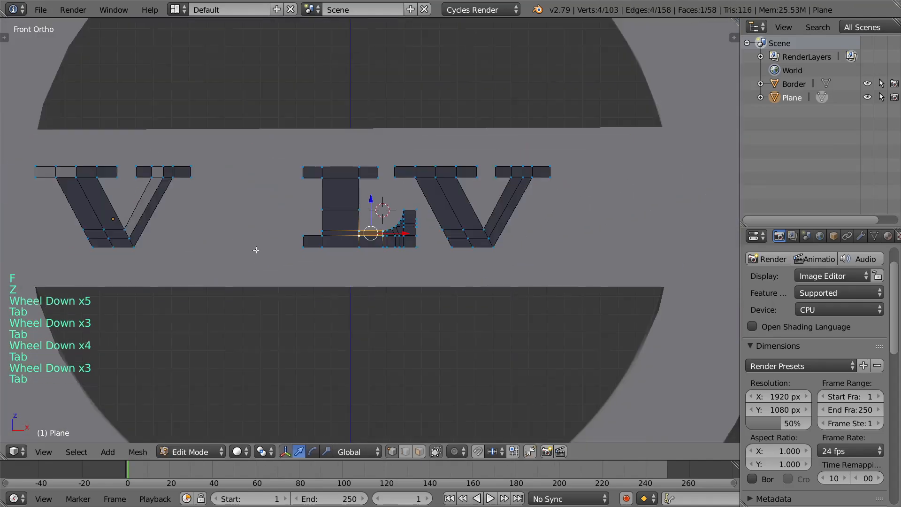
key("z")
middle_click_drag(256, 252, 346, 239, "shift")
scroll(346, 240, "up", 3)
middle_click_drag(298, 192, 342, 223, "shift")
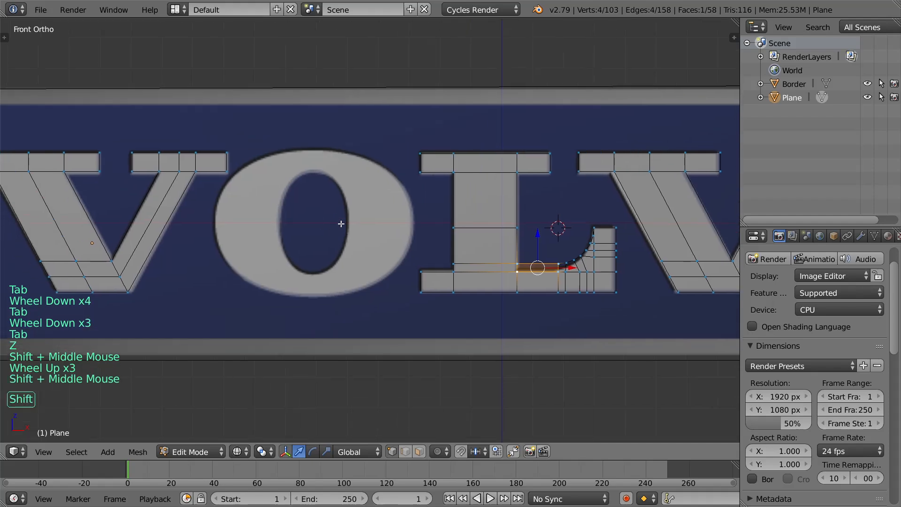
Step: Try to place the 3D cursor at the centre of the letter O
right_click(314, 220, "shift")
left_click(314, 220)
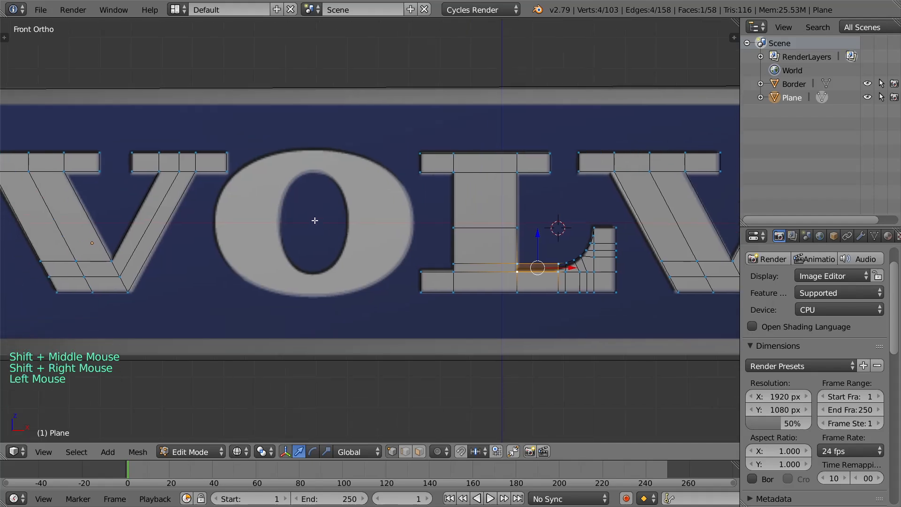
right_click(312, 222, "ctrl")
key("ctrl+z")
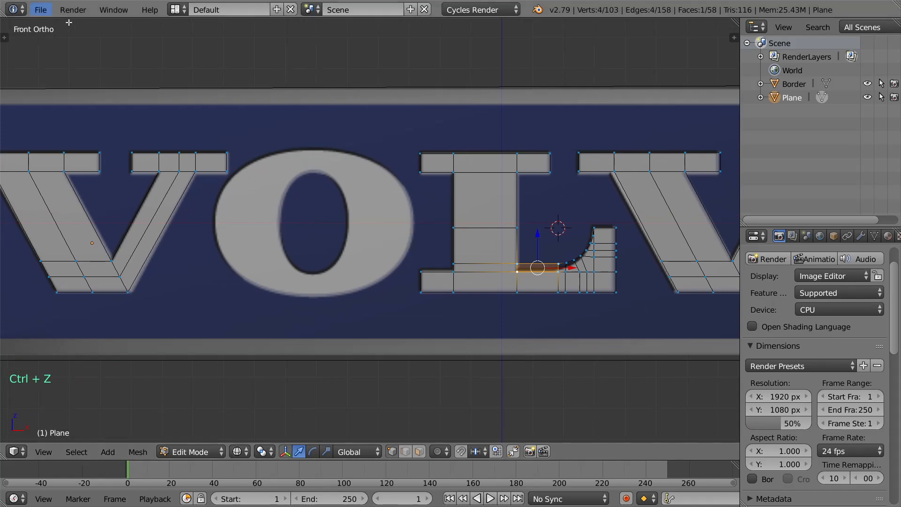
left_click(49, 10)
left_click(49, 9)
Step: Leave Edit Mode and add a separate mesh circle with 24 vertices
key("Tab")
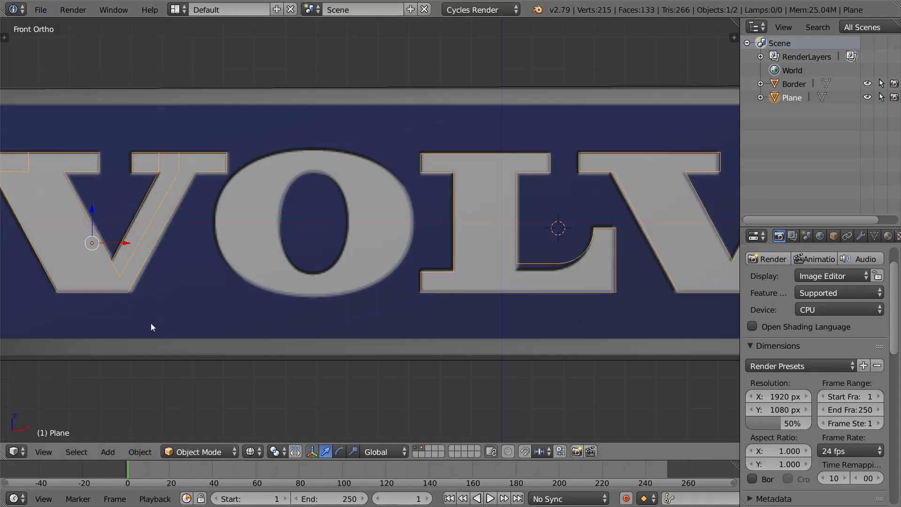
left_click(313, 224)
key("shift+a")
left_click(404, 247)
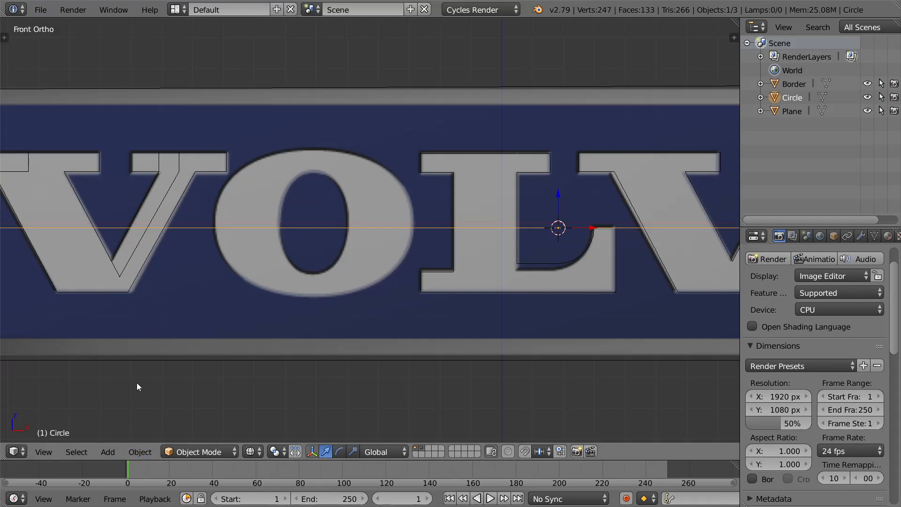
key("t")
left_click(64, 337)
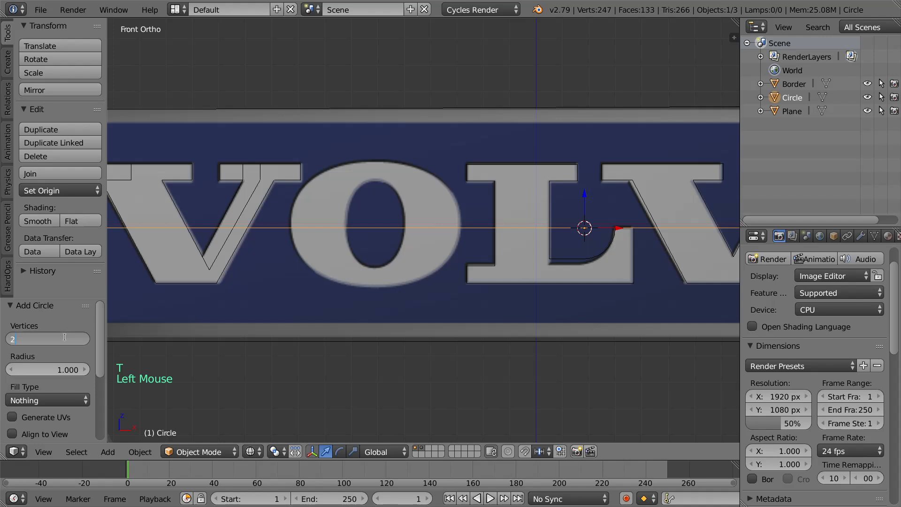
type("24")
key("Return")
key("t")
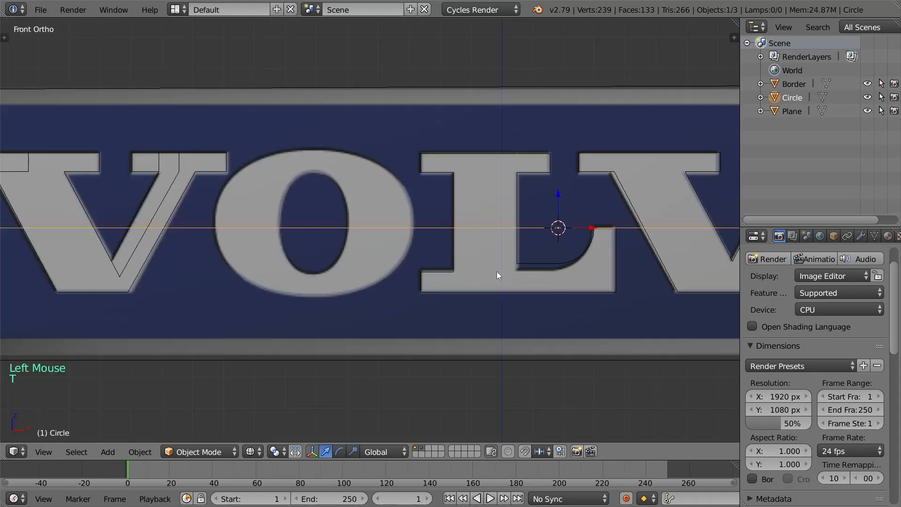
Step: Scale the new circle down repeatedly until its extent comes close to the size of the lettering
key("s")
left_click(430, 252)
key("s")
left_click(570, 310)
key("s")
left_click(596, 311)
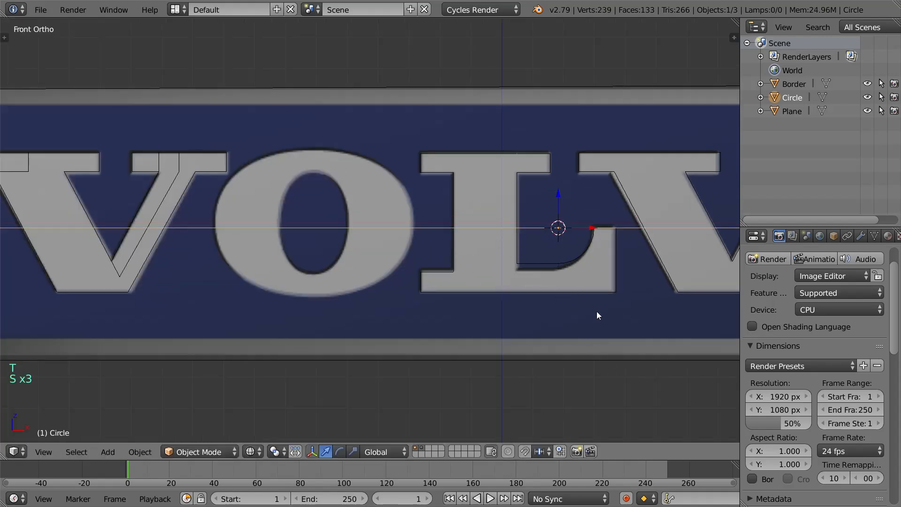
key("s")
left_click(577, 286)
key("s")
left_click(606, 299)
Step: Rotate the circle 90° about X to face the front view and scale it down to roughly the O's width
type("r")
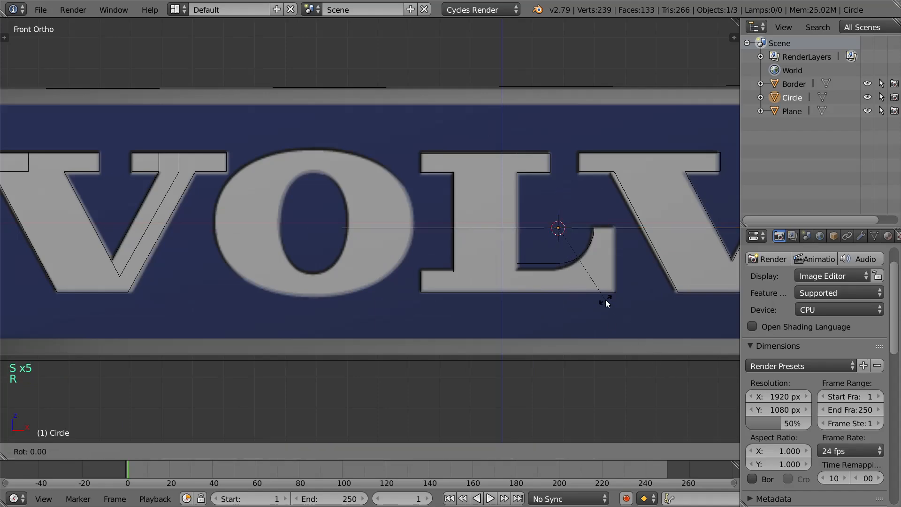
type("x90")
left_click(622, 313)
key("s")
left_click(597, 279)
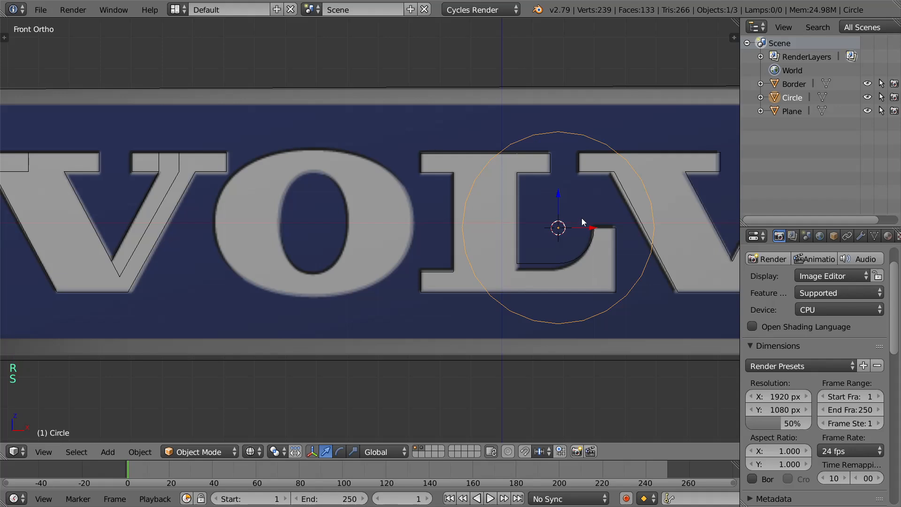
Step: Move the circle along X to the centre of the letter O and scale it down to about the inner hole's width
key("g")
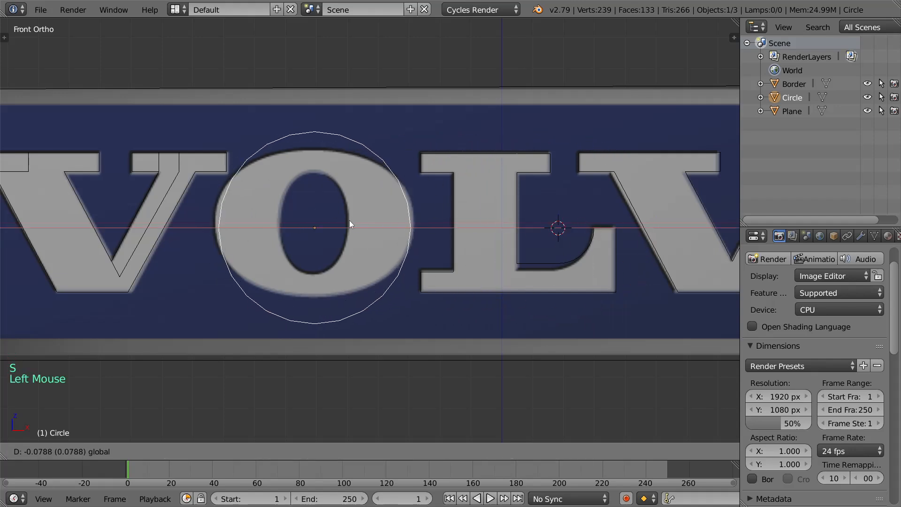
left_click(350, 221)
key("s")
left_click(357, 281)
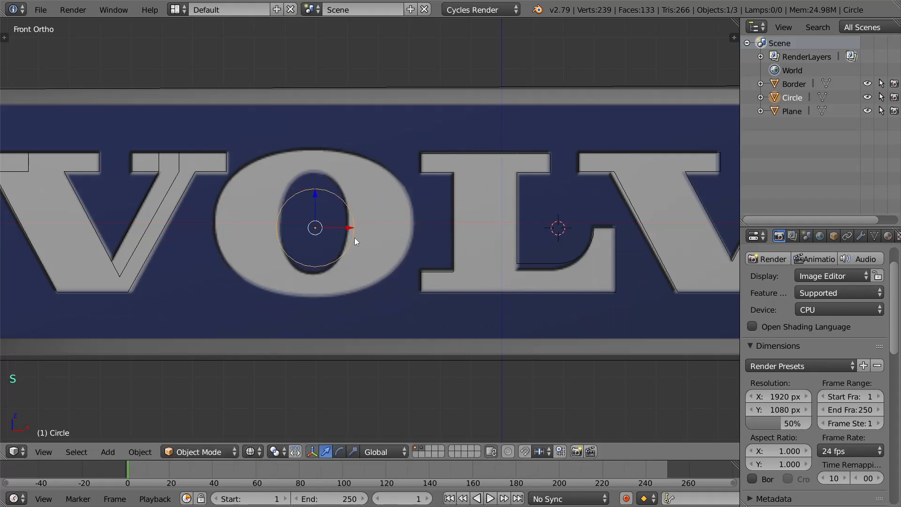
left_click_drag(344, 226, 342, 227)
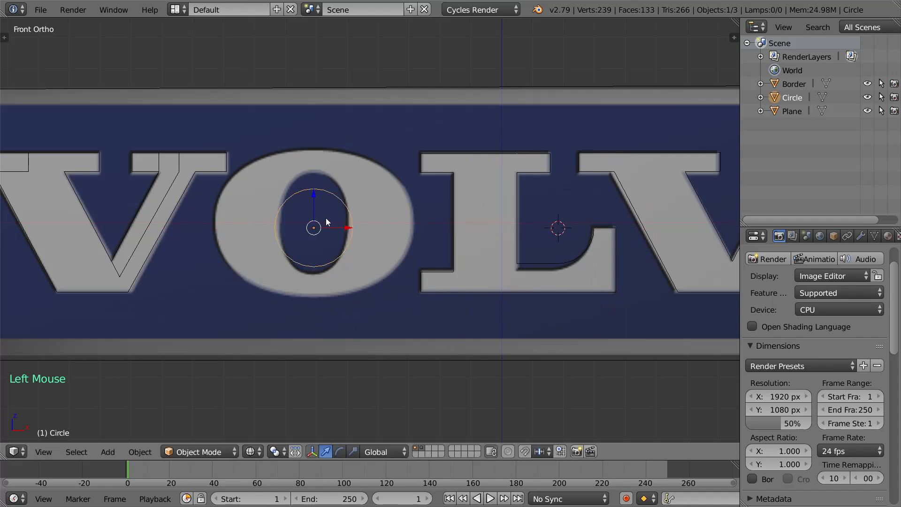
Step: Raise the circle, stretch it along Z and narrow it along X to match the O's inner hole
left_click(314, 193)
key("s")
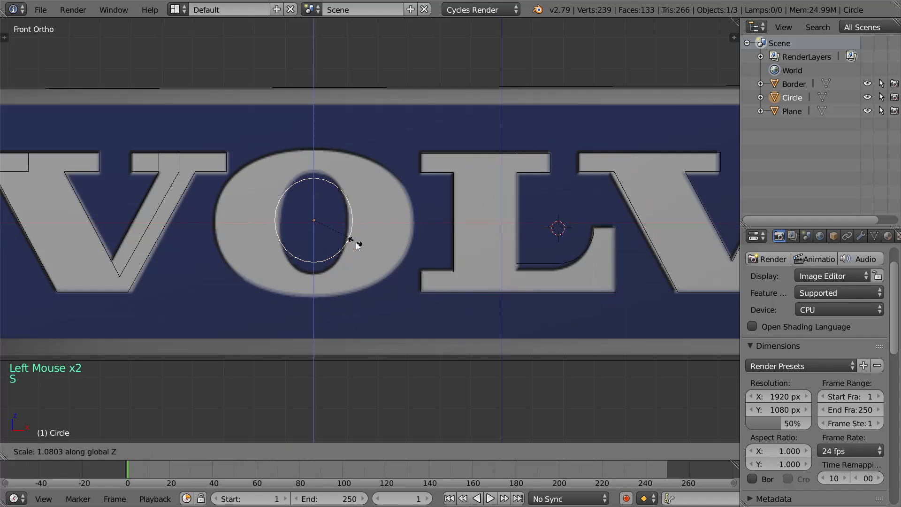
left_click_drag(362, 258, 360, 254)
key("g")
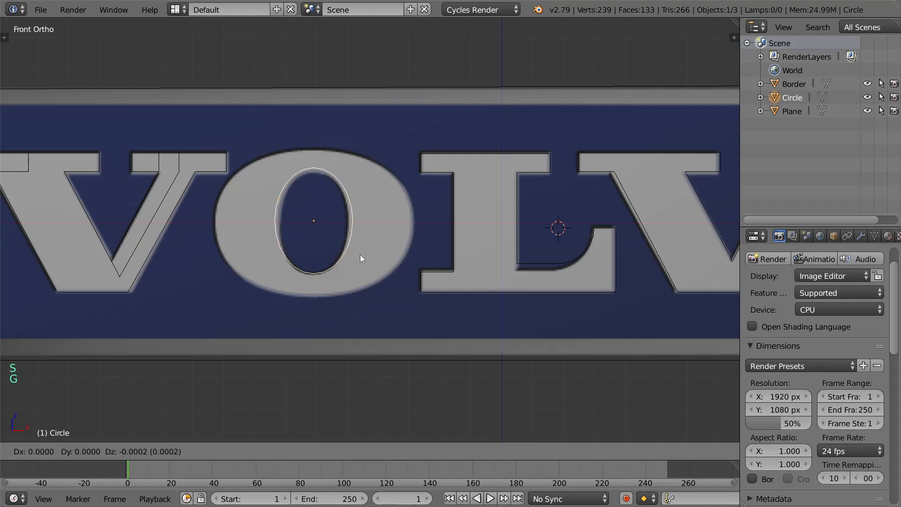
left_click(359, 257)
key("s")
key("x")
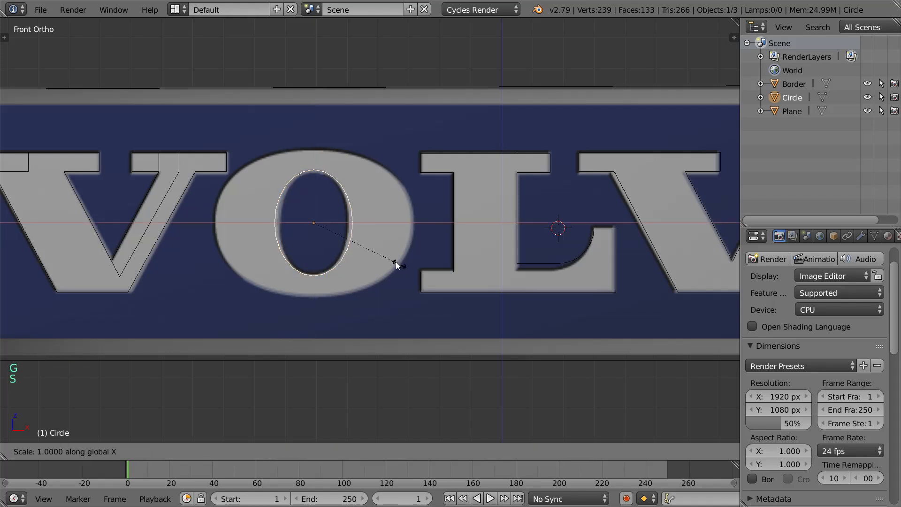
left_click(390, 260)
Step: In Edit Mode, extrude the circle's loop and scale it outward about 1.4 times to reach the O's upper and lower edges
key("Tab")
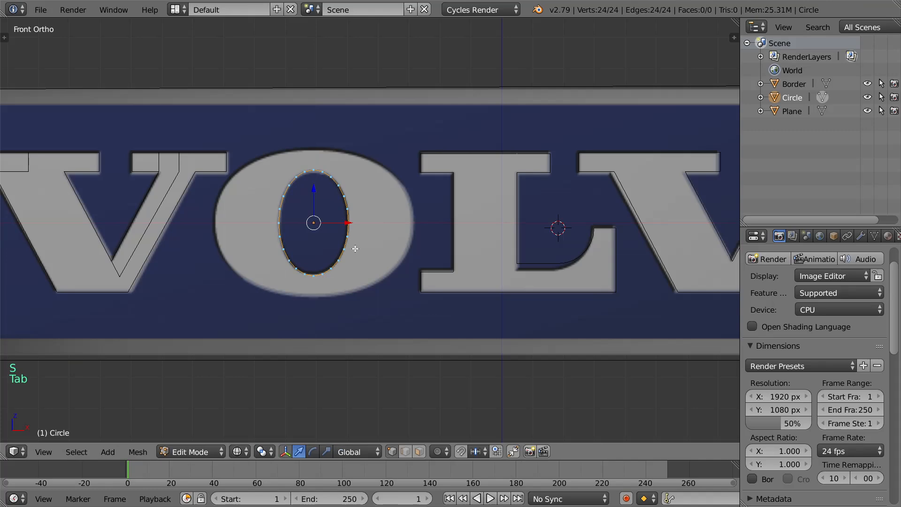
key("e")
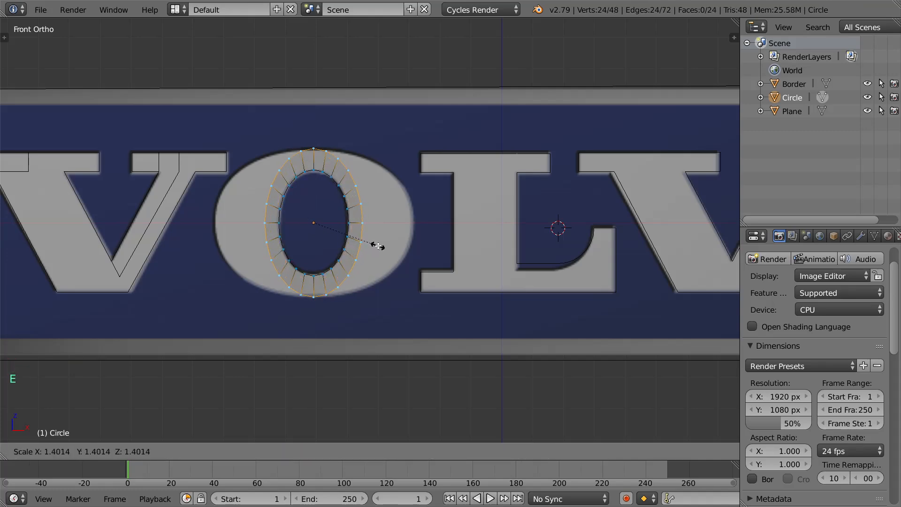
left_click(379, 246)
Step: Try to reshape the O's extruded outer loop into a circle with LoopTools, and undo it
right_click(384, 193)
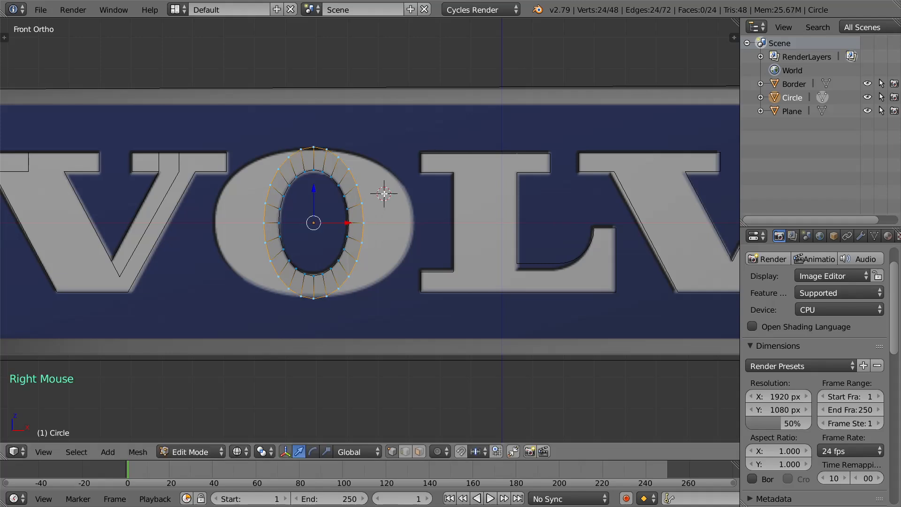
key("w")
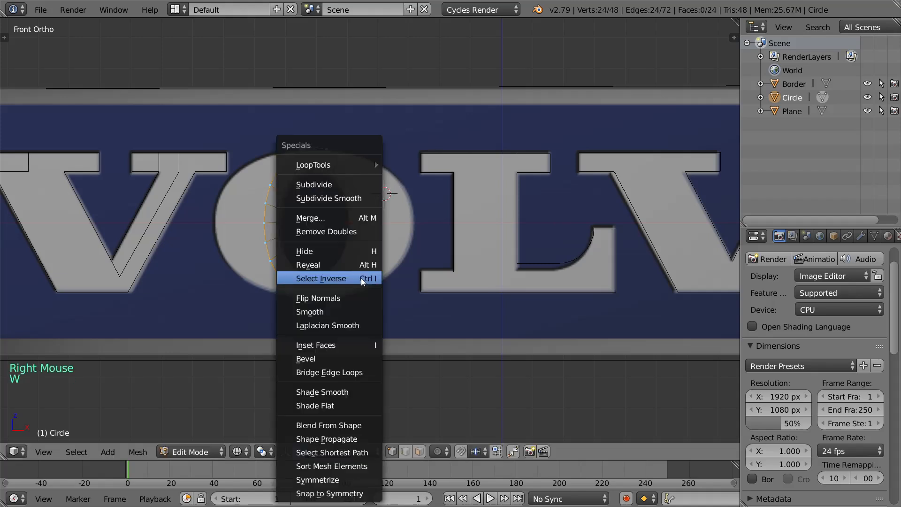
mouse_move(349, 158)
left_click(465, 176)
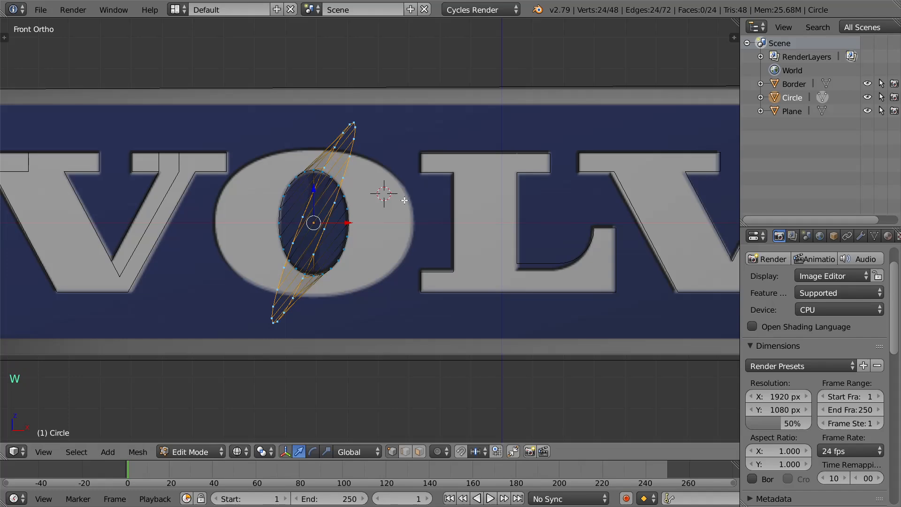
key("ctrl+z")
Step: Try to round the O's extruded outer loop with the To Sphere transform
key("space")
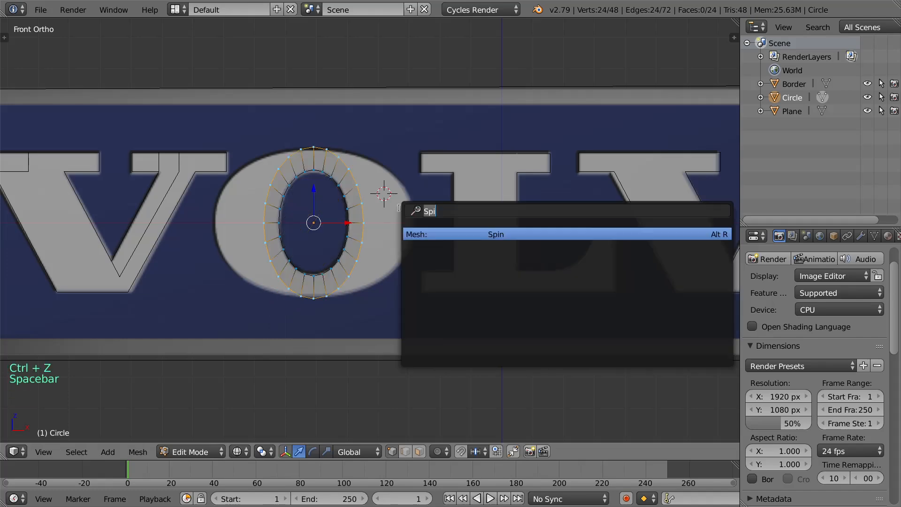
type("to")
left_click(516, 248)
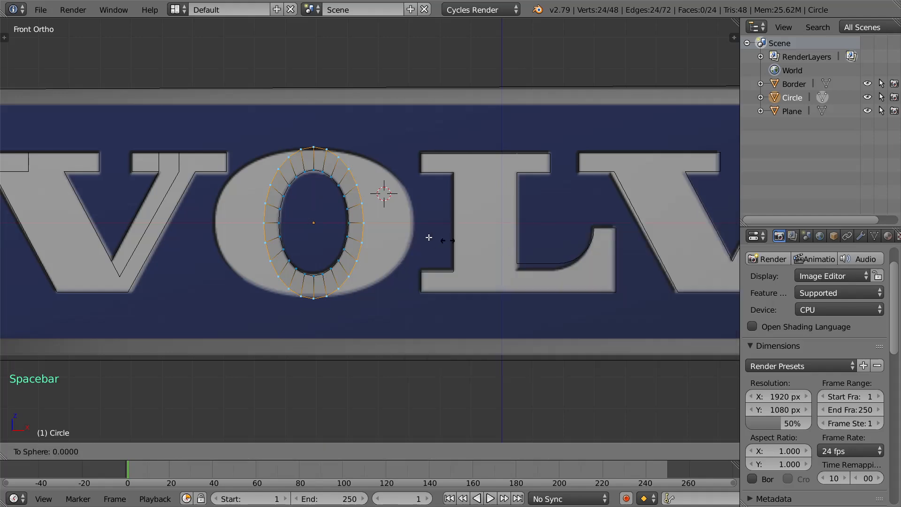
left_click(373, 254)
Step: Scale the O's outer loop to about 2.04 along X and 0.98 along Z to match the letter's outline
key("s")
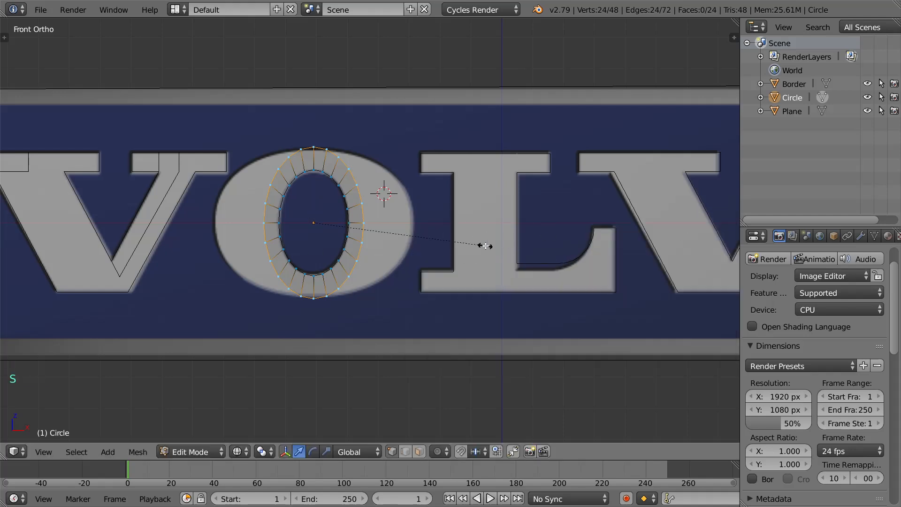
key("x")
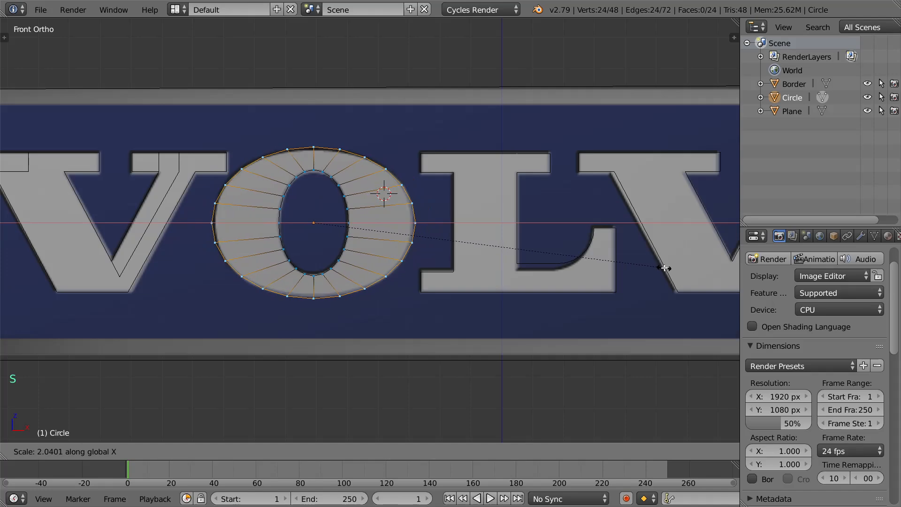
left_click(671, 267)
key("s")
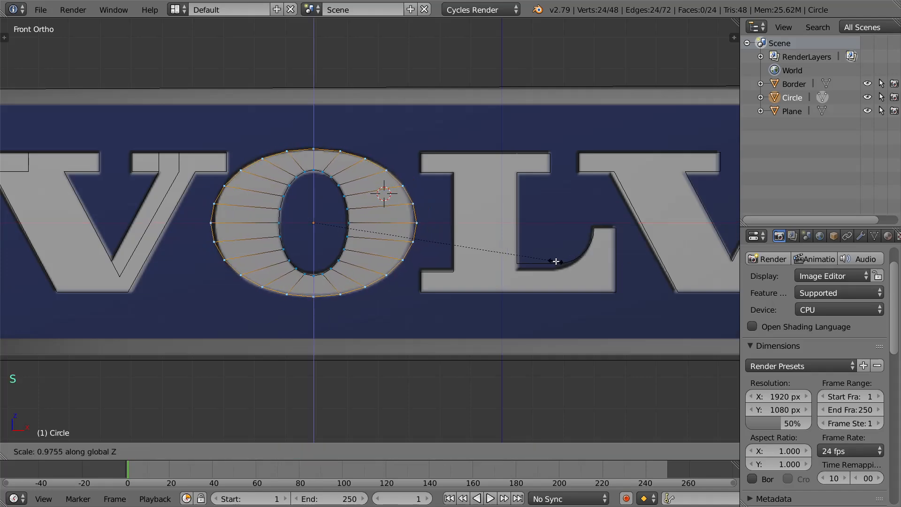
left_click(555, 261)
scroll(440, 271, "down", 1)
key("Tab")
scroll(440, 268, "down", 2)
key("Tab")
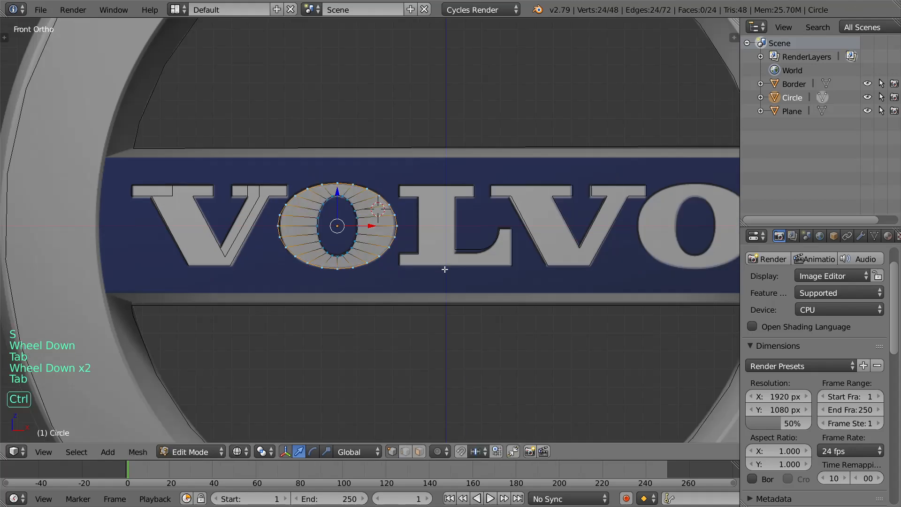
Step: Select the whole linked O mesh and duplicate it about 0.2 along X onto the word's final O
key("ctrl+l")
middle_click_drag(460, 287, 409, 275, "shift")
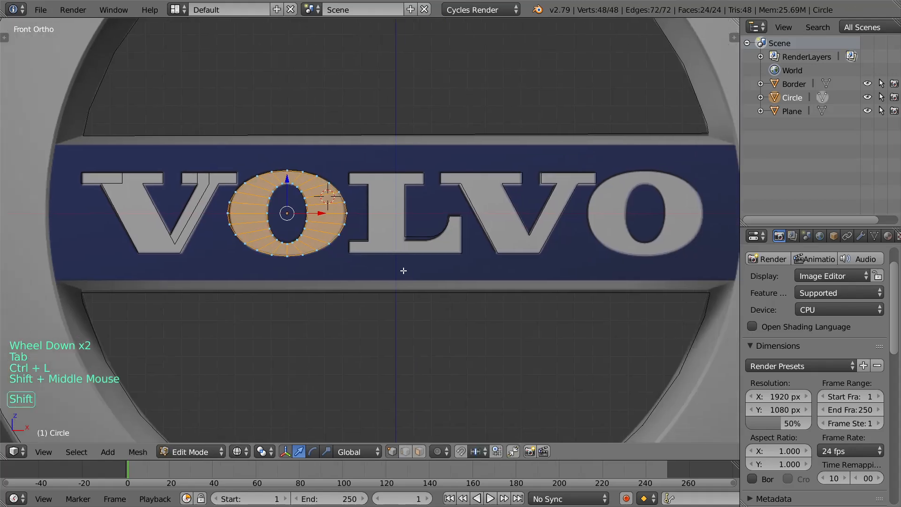
key("shift+d")
key("x")
key("shift")
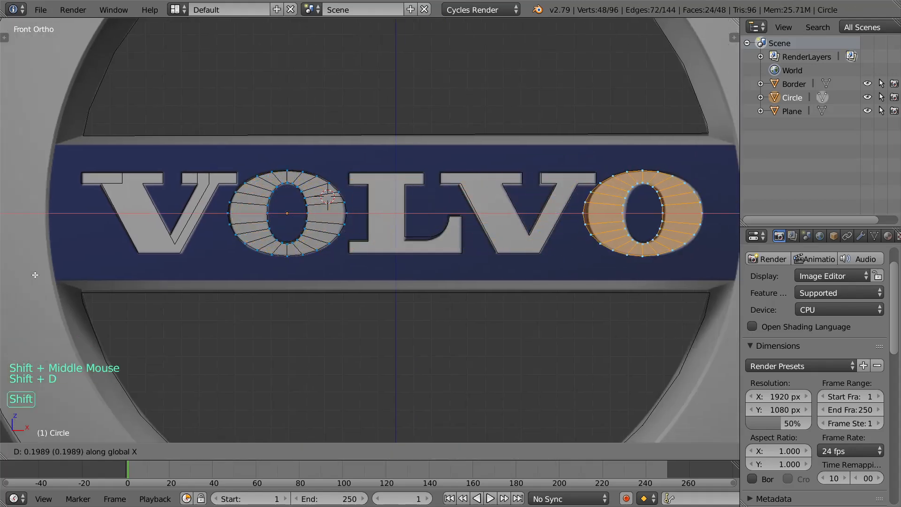
left_click(52, 277)
Step: Return to Object Mode with solid shading and shift the Border object slightly along the Y axis
scroll(644, 303, "down", 4)
key("Tab")
key("z")
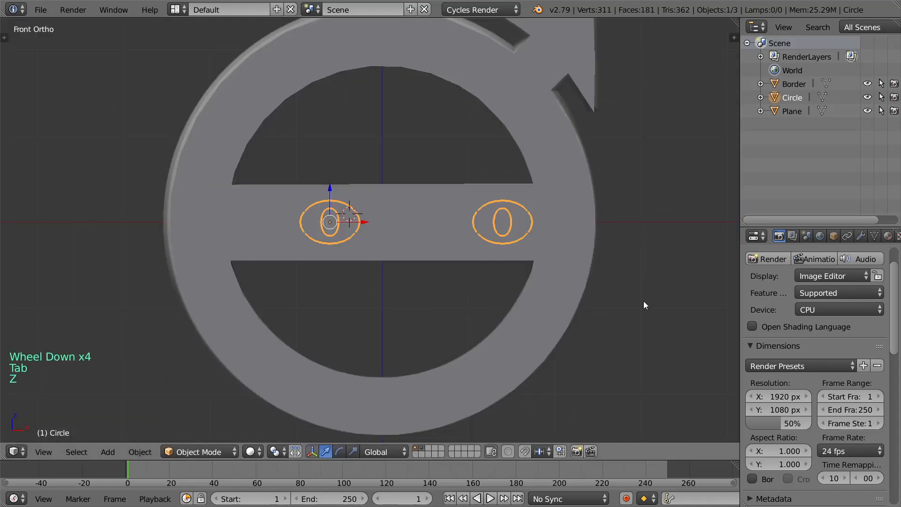
scroll(563, 310, "down", 2)
middle_click_drag(511, 312, 464, 328)
scroll(466, 228, "up", 2)
left_click(513, 235)
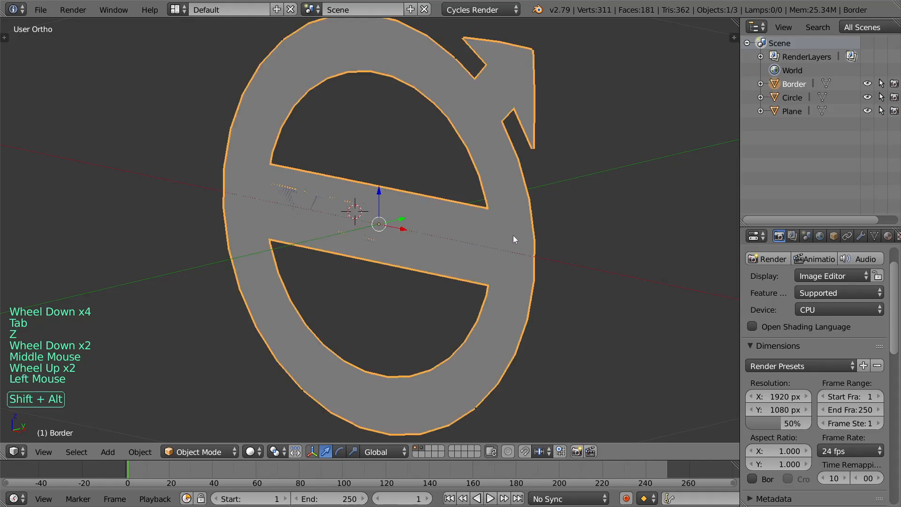
middle_click_drag(513, 235, 503, 238, "shift")
key("g")
key("y")
left_click(503, 239)
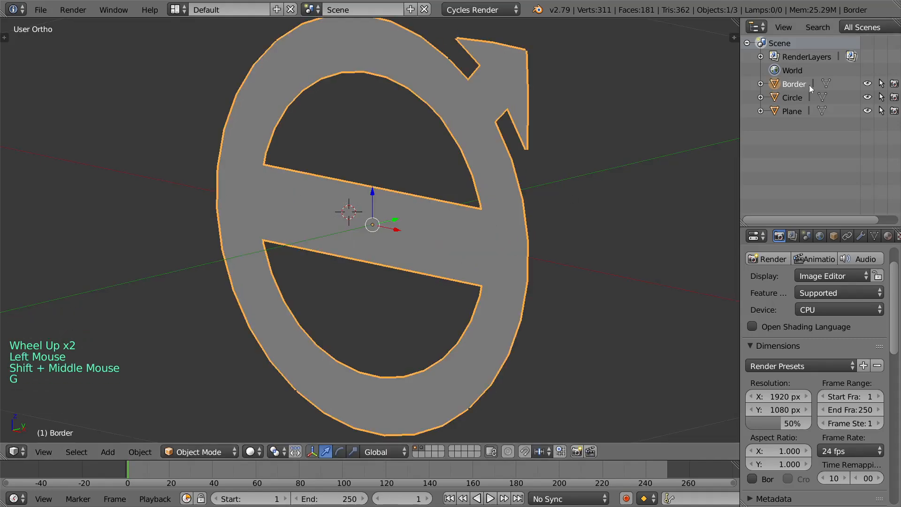
Step: Join the V, L, V lettering object with the O circles into a single object, using wireframe display for selection
key("z")
left_click(411, 216)
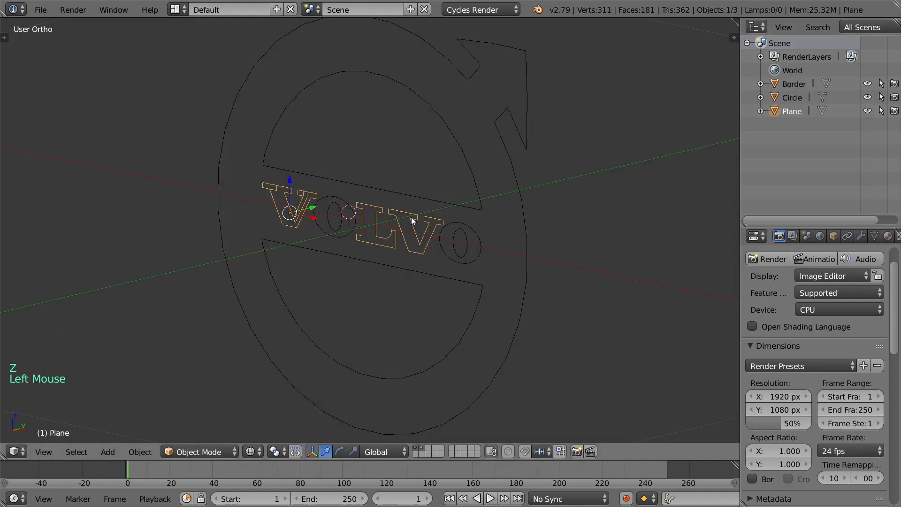
left_click(356, 214, "shift")
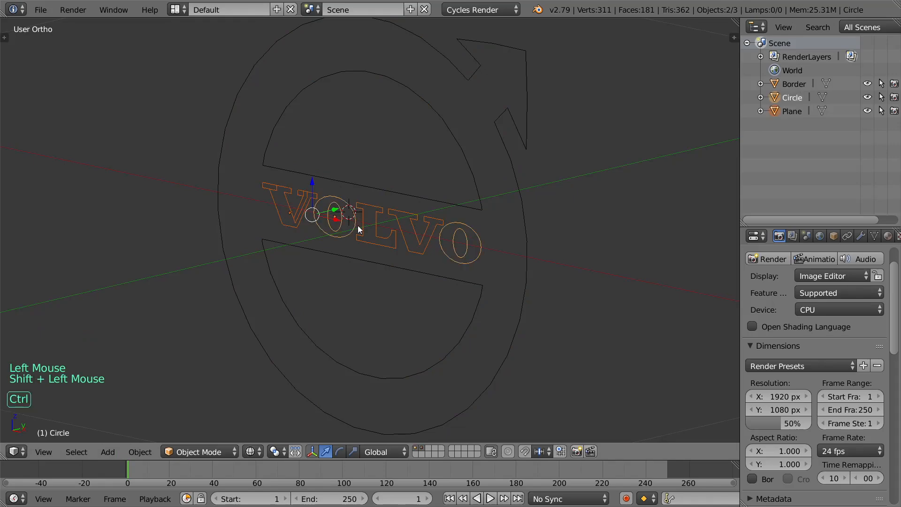
key("ctrl+j")
key("z")
key("Tab")
middle_click_drag(519, 269, 454, 268)
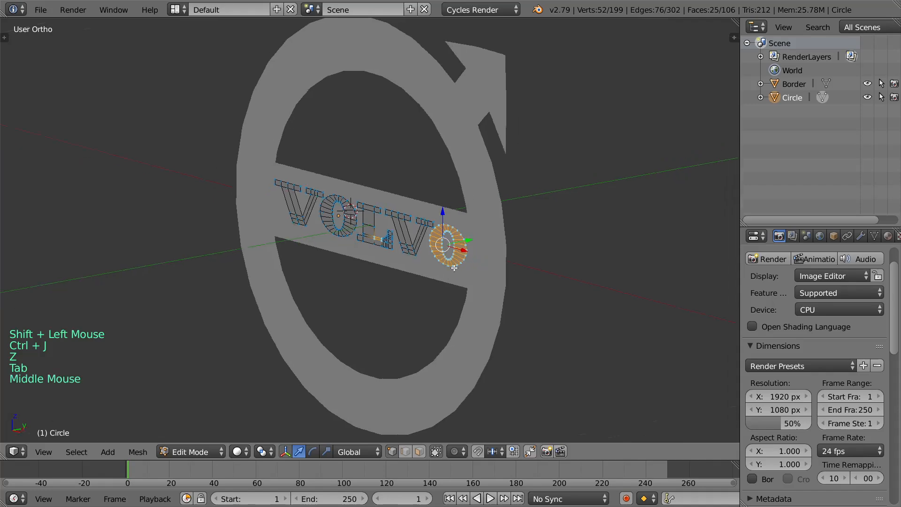
scroll(454, 268, "up", 2)
key("a")
key("a")
middle_click_drag(537, 257, 523, 259)
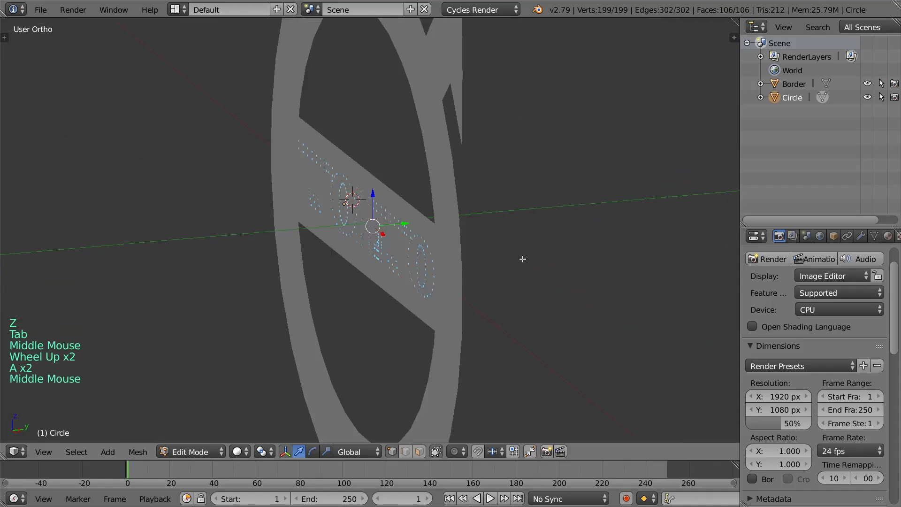
key("Tab")
left_click(465, 257)
key("Tab")
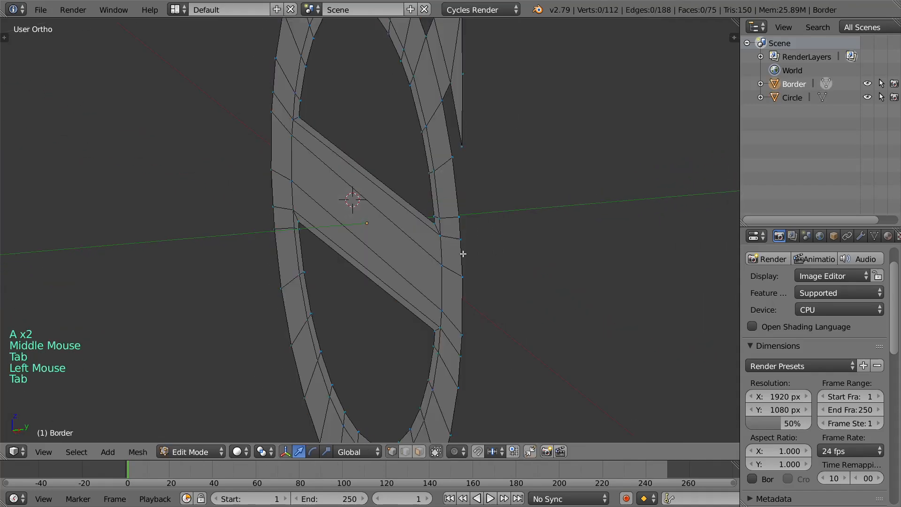
key("a")
middle_click_drag(463, 256, 463, 263)
key("Tab")
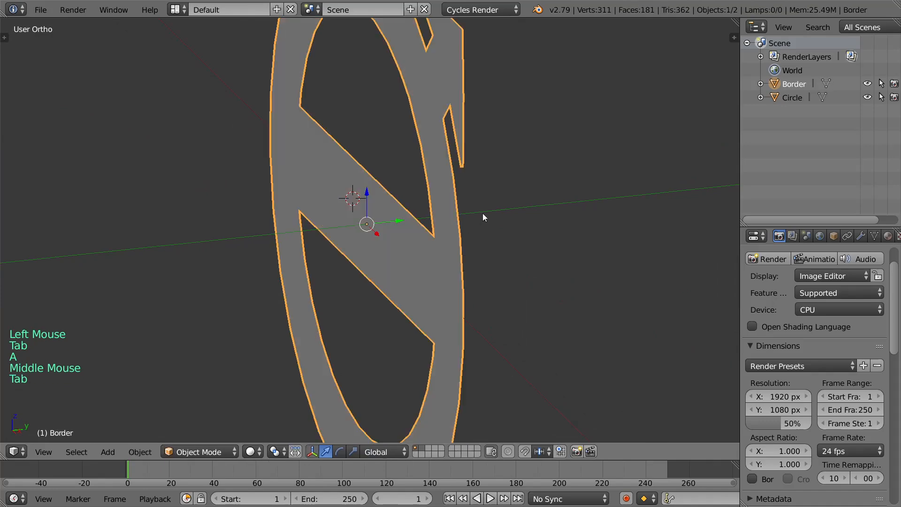
Step: Move the joined lettering along the Y axis until it stands well in front of the border
left_click(798, 98)
key("g")
key("y")
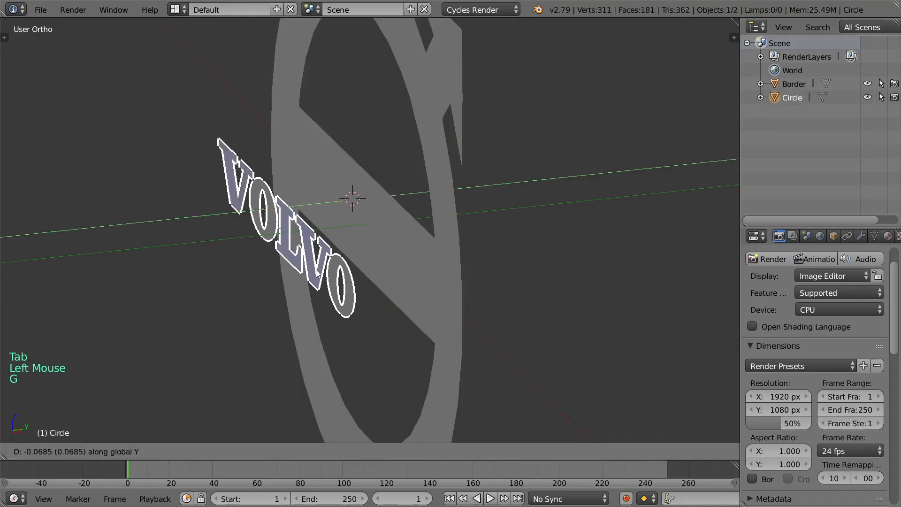
left_click(287, 268)
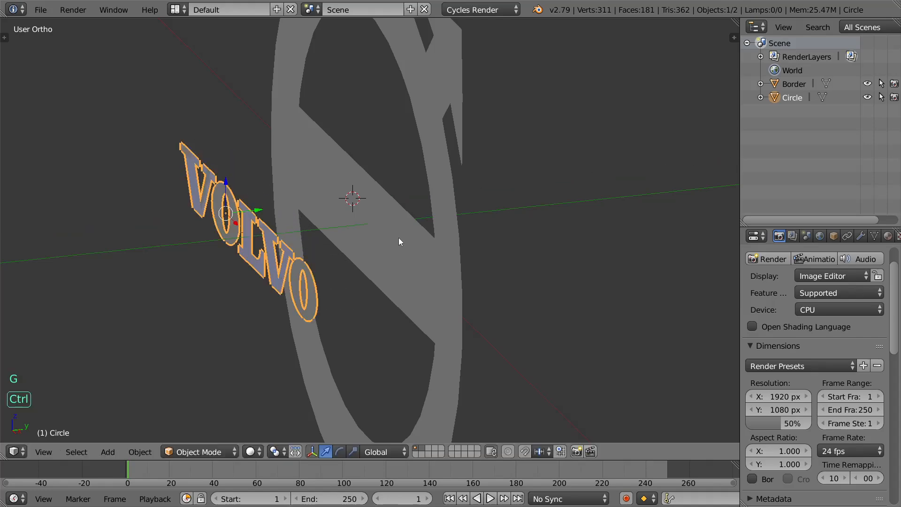
key("ctrl+z")
key("g")
Step: Extrude all of the Border's faces forward twice in Edit Mode, a thin layer first and a much deeper one second
left_click(397, 250)
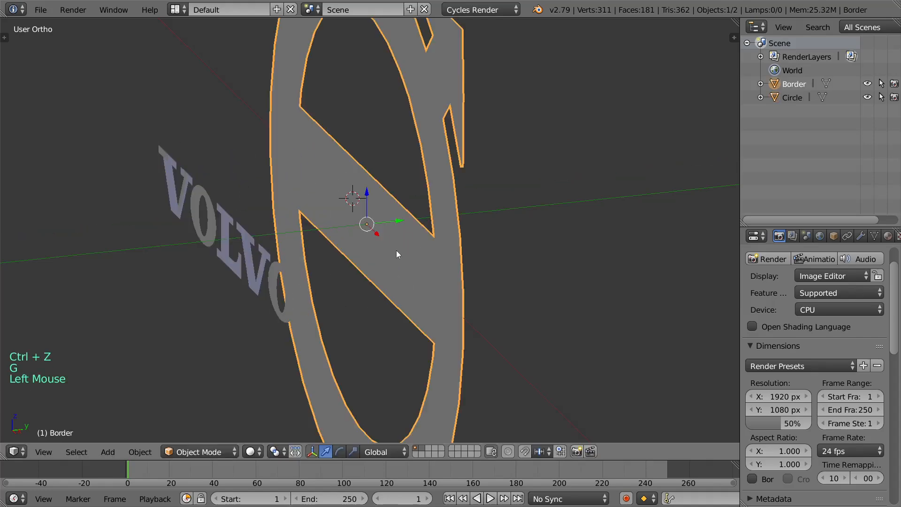
key("Tab")
key("a")
key("a")
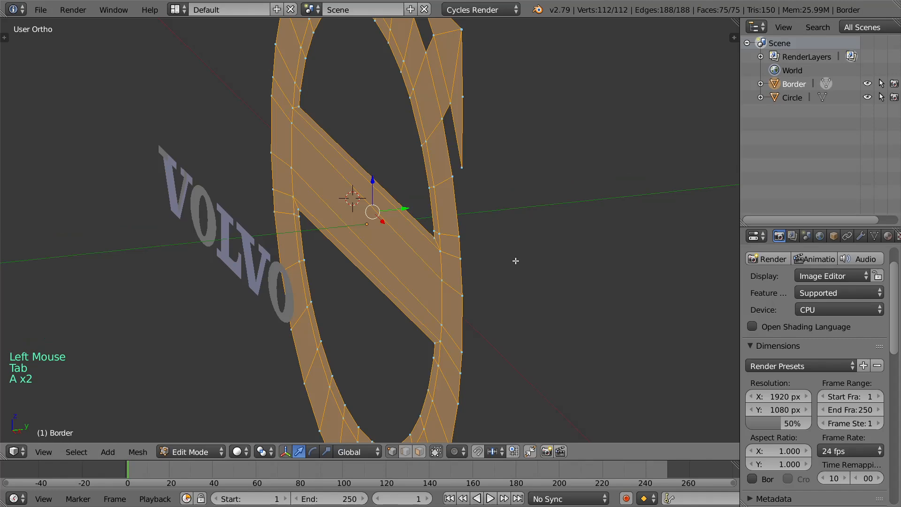
key("e")
left_click(511, 257)
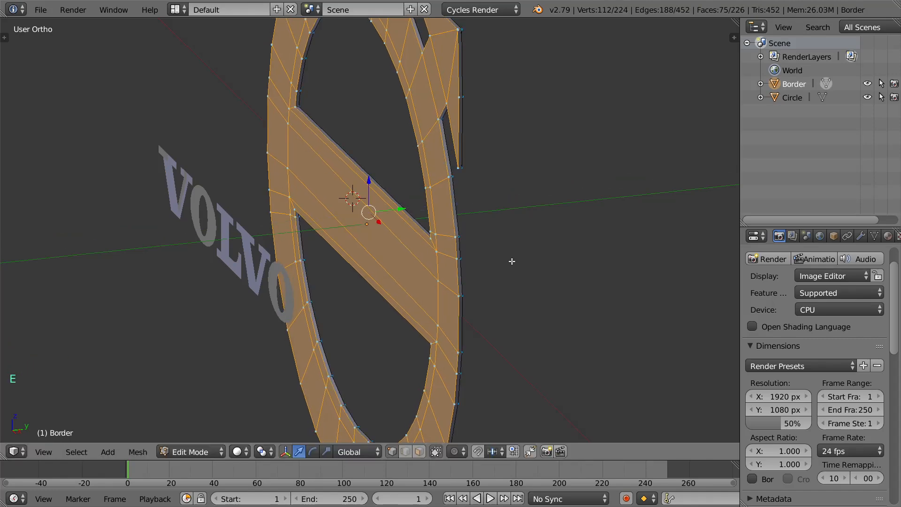
key("e")
left_click(392, 265)
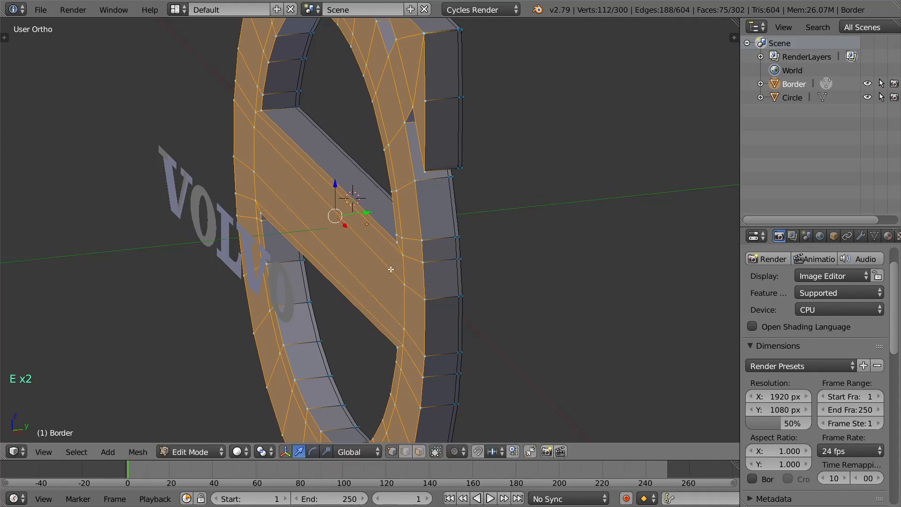
Step: In face select mode, deselect the narrow inner rim faces under the crossbar and down the lower opening's right side
left_click_drag(393, 266, 392, 427, "alt")
left_click(419, 453)
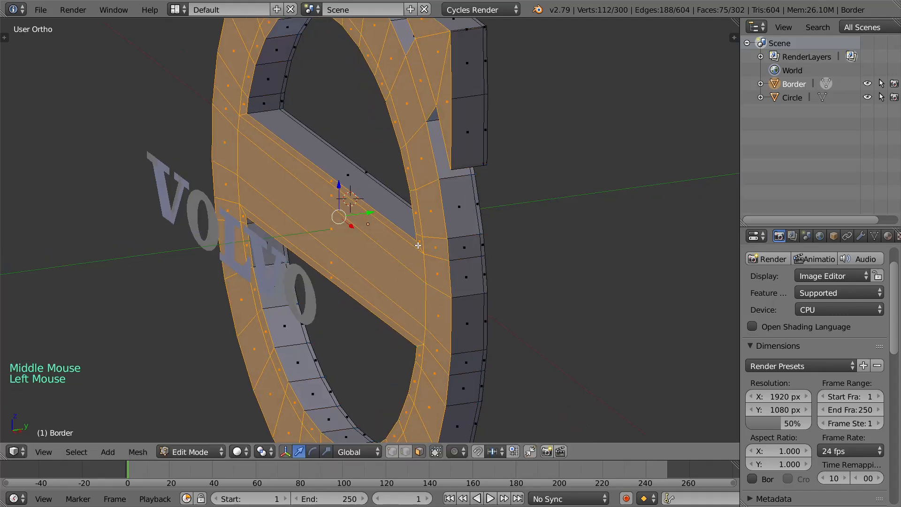
middle_click_drag(422, 245, 422, 245, "shift")
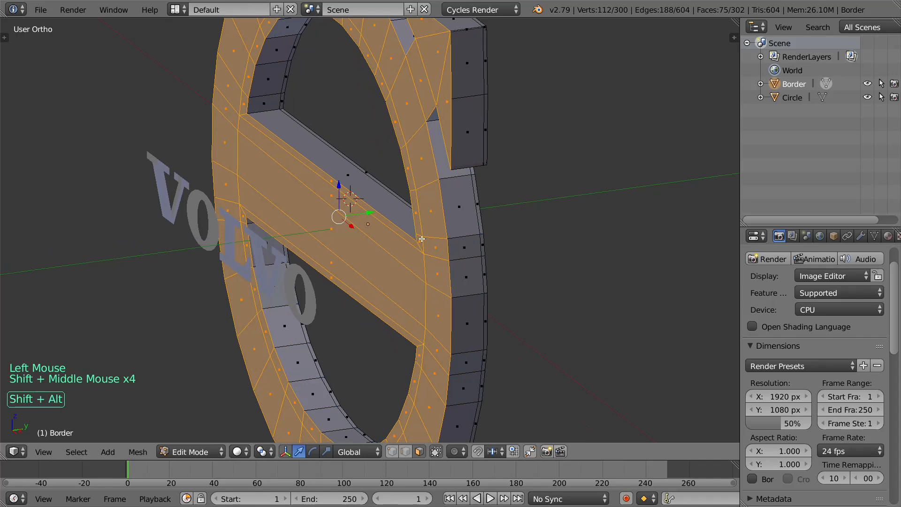
middle_click_drag(422, 239, 483, 268, "shift")
right_click(417, 234, "alt+shift")
right_click(498, 272, "shift")
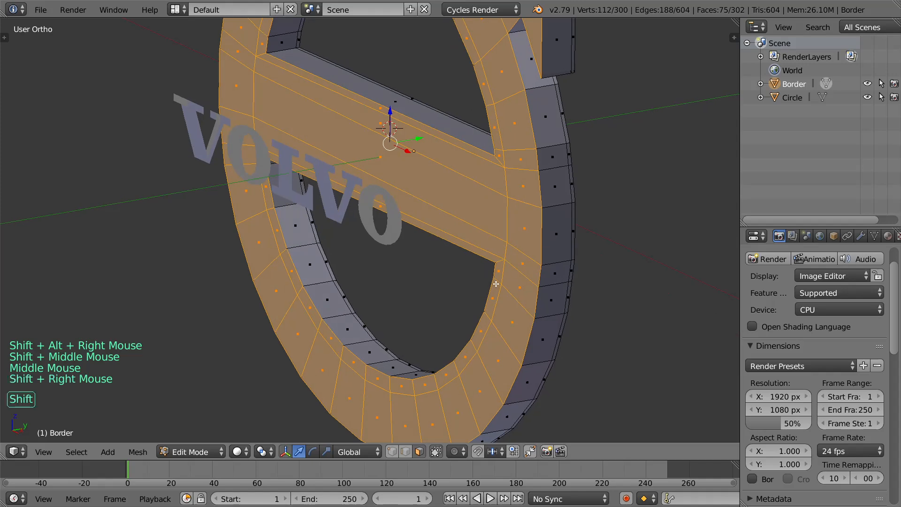
left_click(495, 287, "shift")
left_click(498, 272, "shift")
left_click(494, 258, "shift")
left_click(478, 330, "shift")
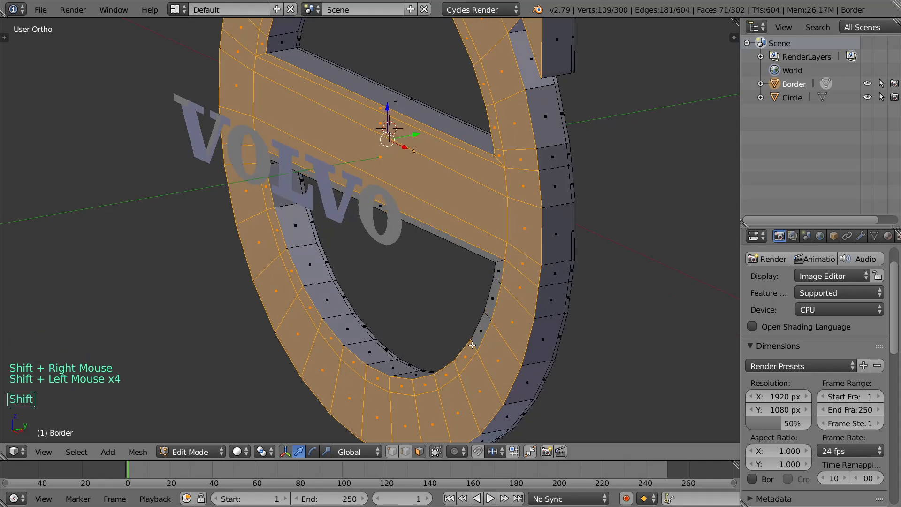
Step: Deselect the remaining narrow rim faces around the bottom and left side of the border's lower opening
left_click(464, 355, "shift")
left_click(445, 375, "shift")
left_click(425, 383, "shift")
left_click(402, 385, "shift")
left_click(383, 379, "shift")
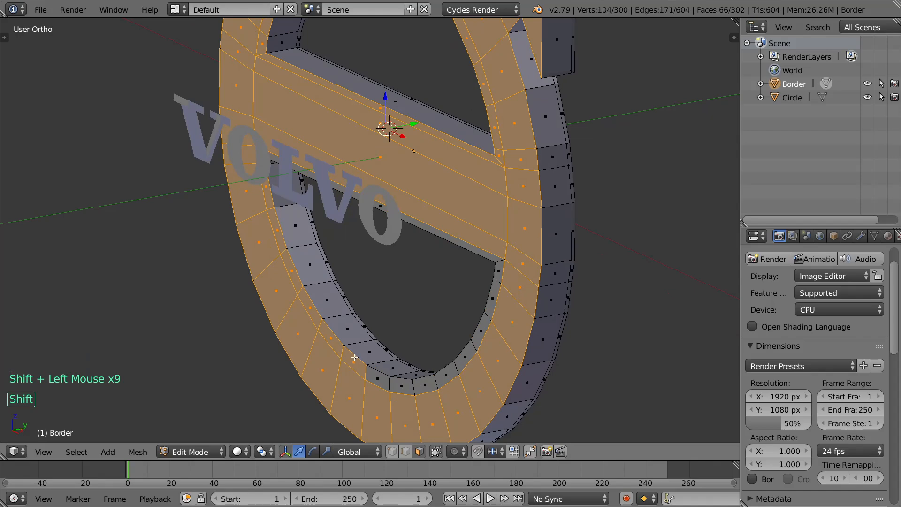
left_click(353, 358, "shift")
left_click(334, 340, "shift")
left_click(310, 306, "shift")
left_click(287, 249, "shift")
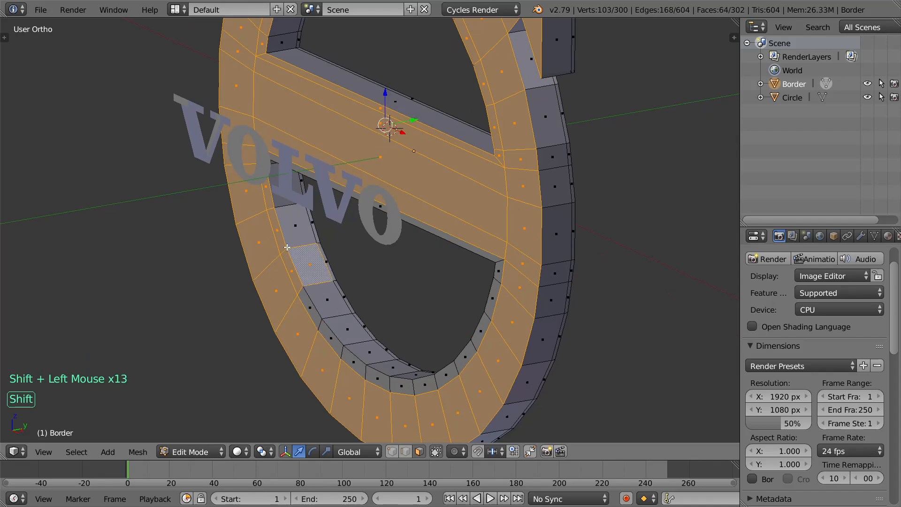
left_click(298, 274, "shift")
left_click(292, 271, "shift")
left_click(280, 231, "shift")
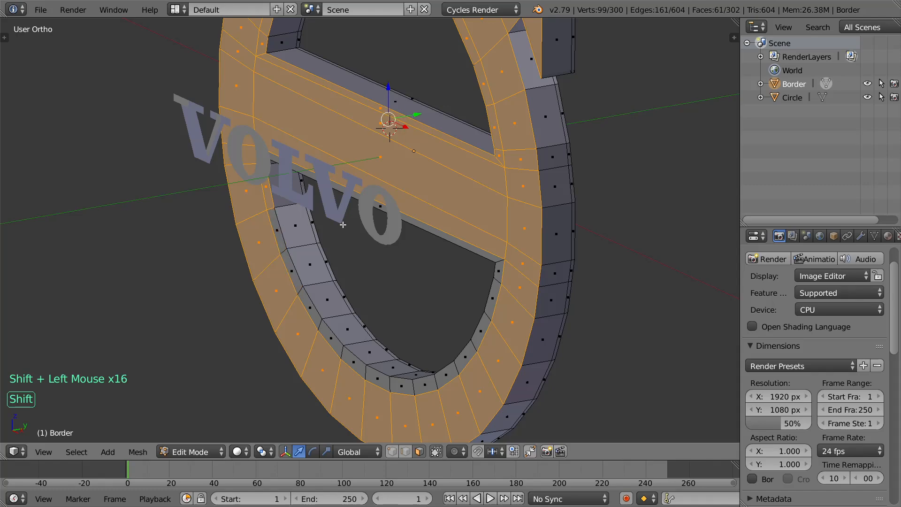
middle_click_drag(396, 246, 399, 213, "alt")
left_click(327, 195, "shift")
left_click(328, 194, "shift")
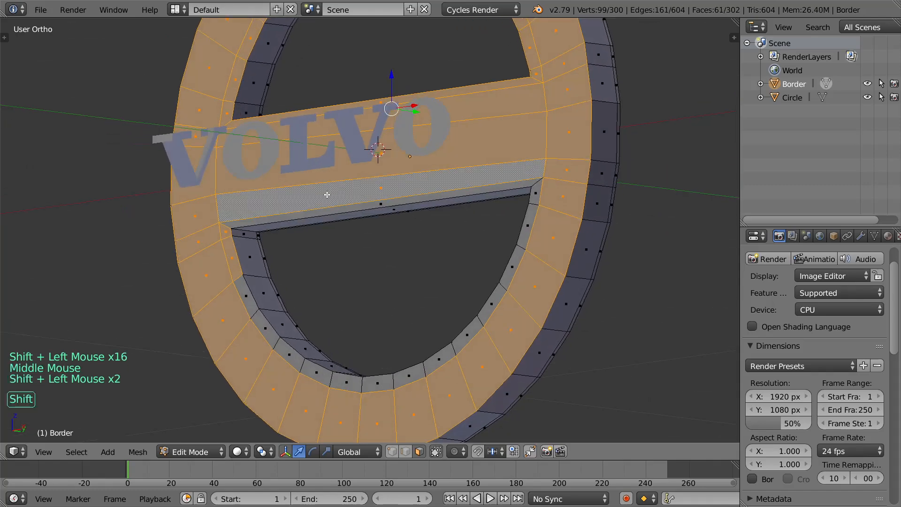
left_click(227, 232, "shift")
left_click(230, 251, "shift")
Step: Deselect the narrow rim faces along the crossbar's upper edge and up the upper opening's right side
middle_click_drag(411, 183, 422, 240, "shift")
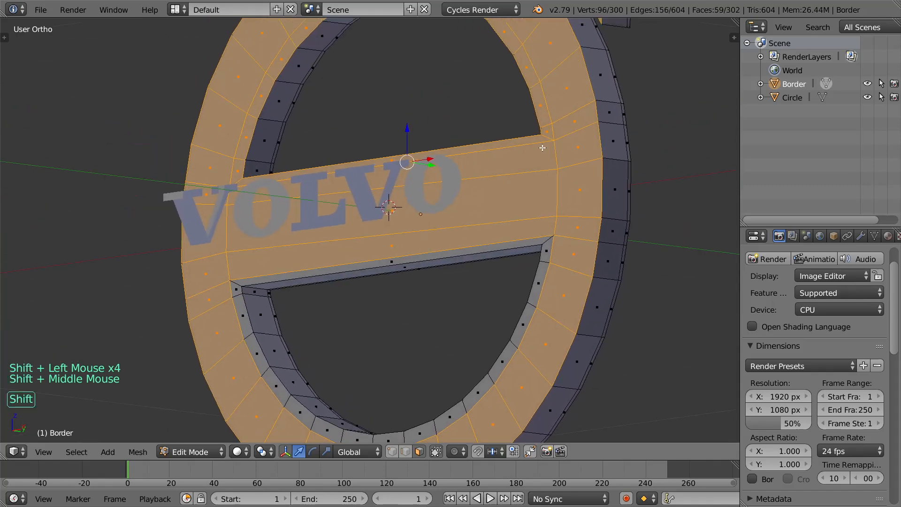
left_click(546, 135, "shift")
left_click(541, 122, "shift")
left_click(539, 94, "shift")
middle_click_drag(538, 94, 571, 186, "shift")
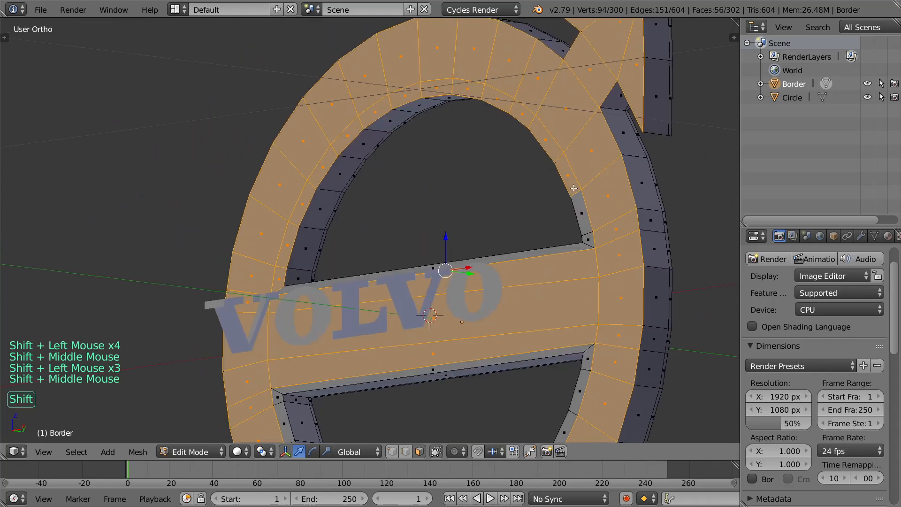
left_click(556, 151, "shift")
left_click(555, 151, "shift")
left_click(521, 118, "shift")
left_click(497, 99, "shift")
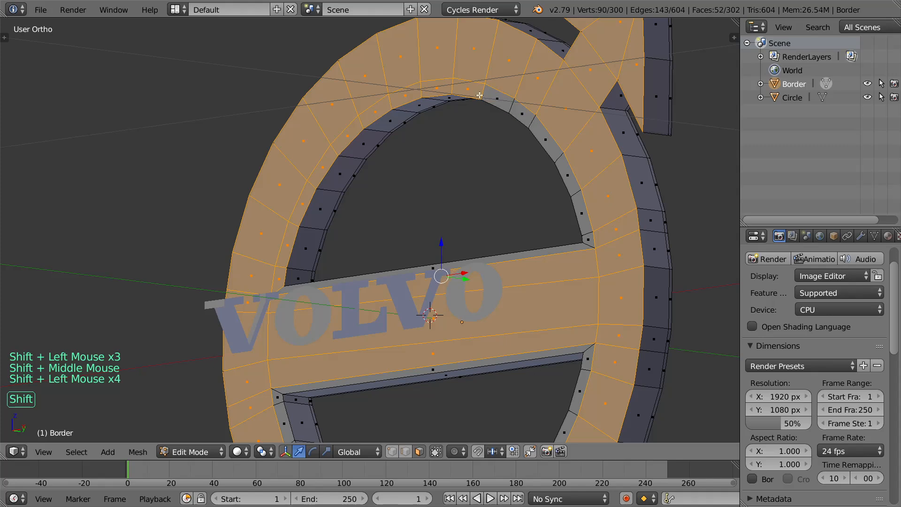
Step: Deselect the narrow rim faces across the top and down the left side of the border's upper opening
left_click(467, 89, "shift")
left_click(437, 88, "shift")
left_click(390, 102, "shift")
left_click(388, 104, "shift")
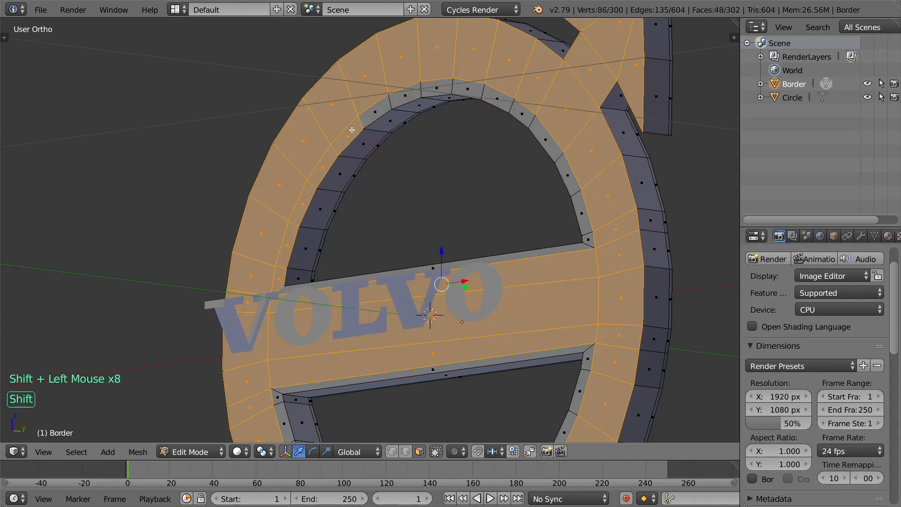
left_click(352, 129, "shift")
left_click(321, 167, "shift")
left_click(306, 201, "shift")
left_click(290, 245, "shift")
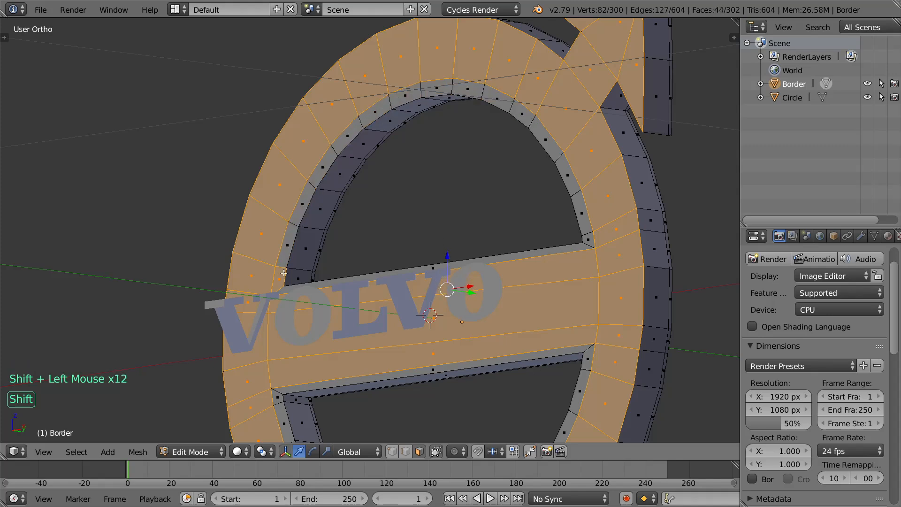
Step: Move the border's selected front faces by -0.04 along global Y to deepen the ring and crossbar
middle_click_drag(312, 265, 324, 283)
middle_click_drag(680, 266, 670, 271)
key("g")
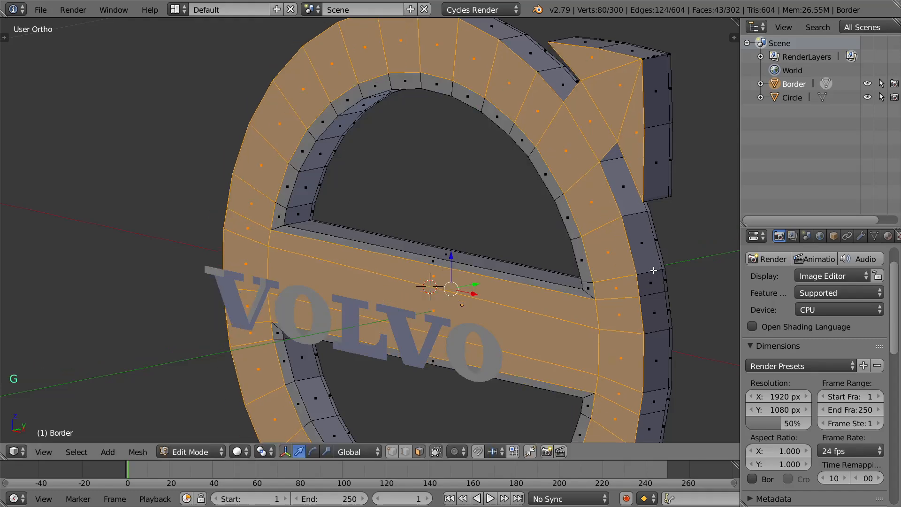
key("KP_7")
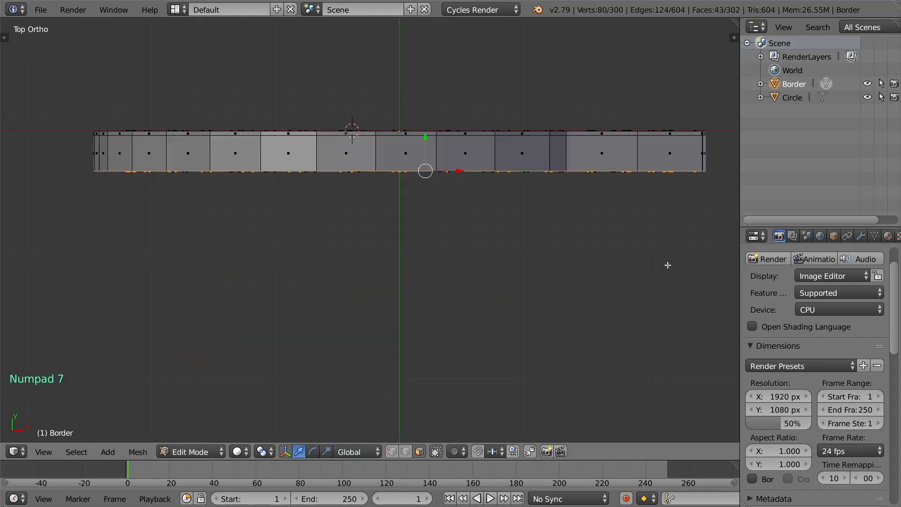
key("z")
middle_click_drag(622, 211, 536, 254, "shift")
scroll(536, 254, "up", 1)
key("g")
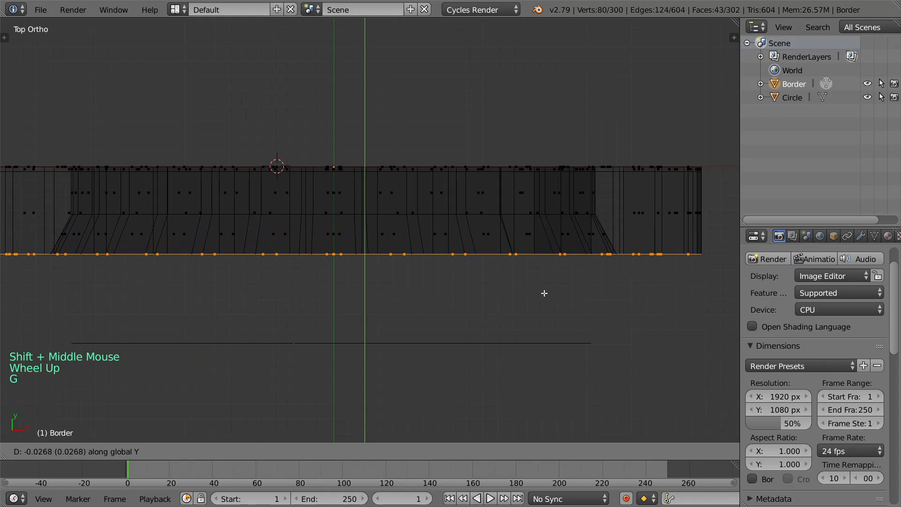
type("-.04")
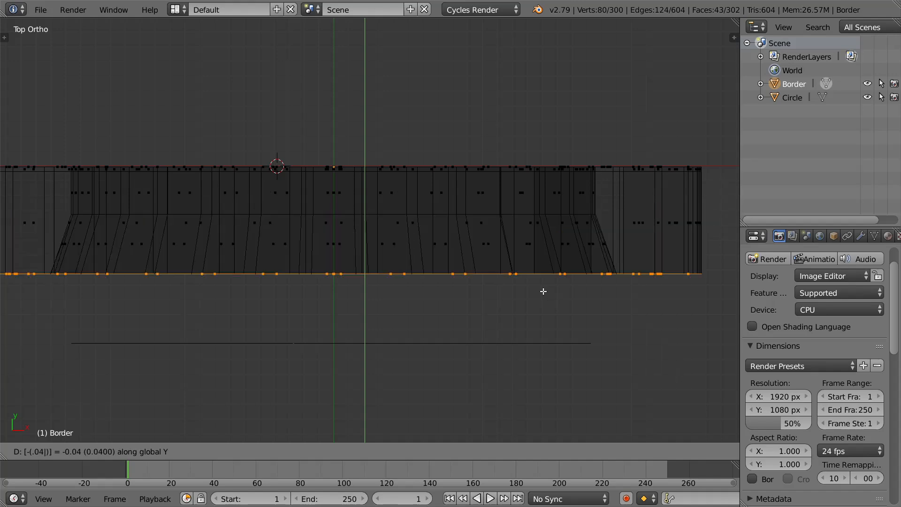
key("Return")
Step: Move the border's front faces about 0.02 back along global Y
key("g")
key("y")
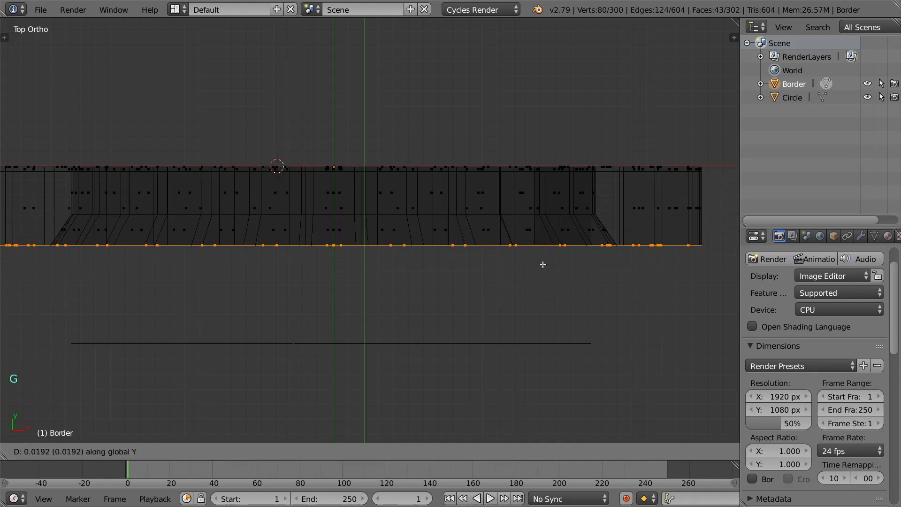
left_click(559, 260)
Step: Add two edge loops tight against either side of the crease along the lower opening's inner wall
key("z")
scroll(646, 272, "down", 2)
mouse_move(646, 272)
middle_mouse_down()
mouse_move(499, 209)
mouse_move(464, 174)
mouse_move(489, 167)
mouse_move(472, 153)
middle_mouse_up()
scroll(492, 204, "up", 1)
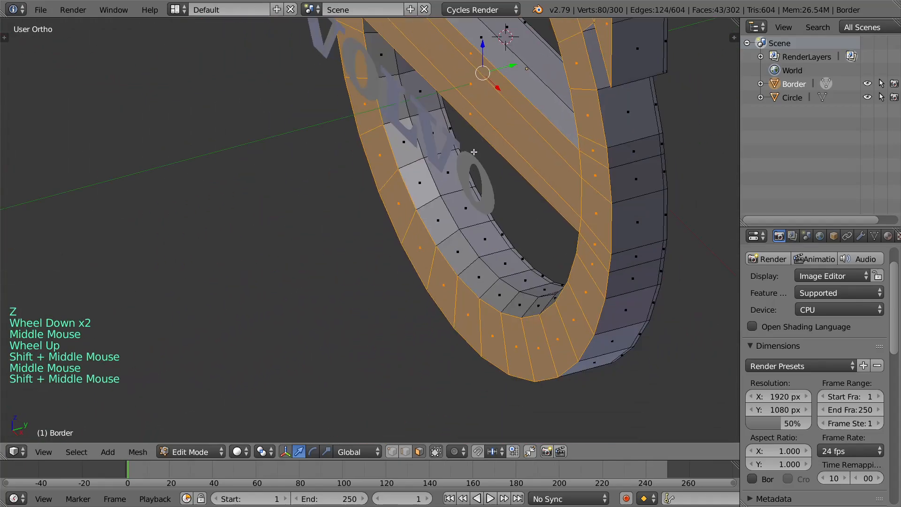
scroll(552, 227, "up", 3)
key("ctrl+r")
left_click(551, 227)
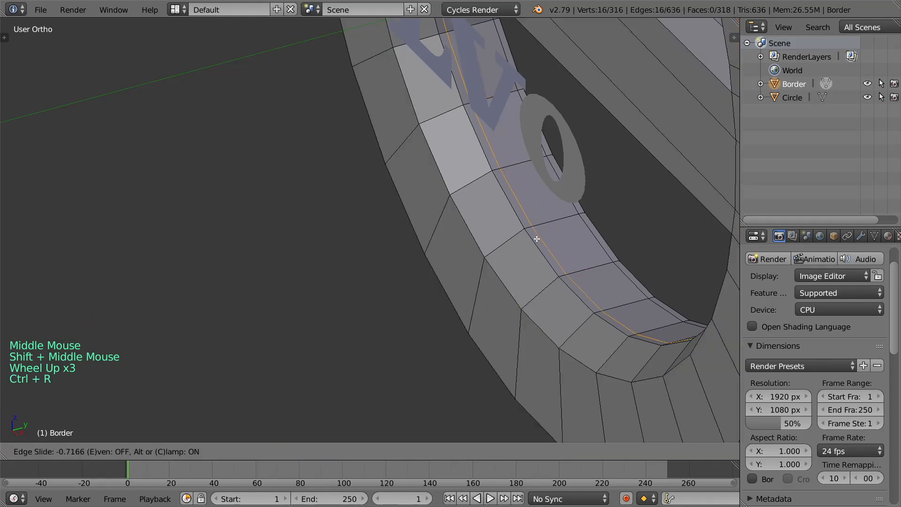
left_click(538, 233)
key("ctrl+r")
left_click(533, 230)
left_click(533, 231)
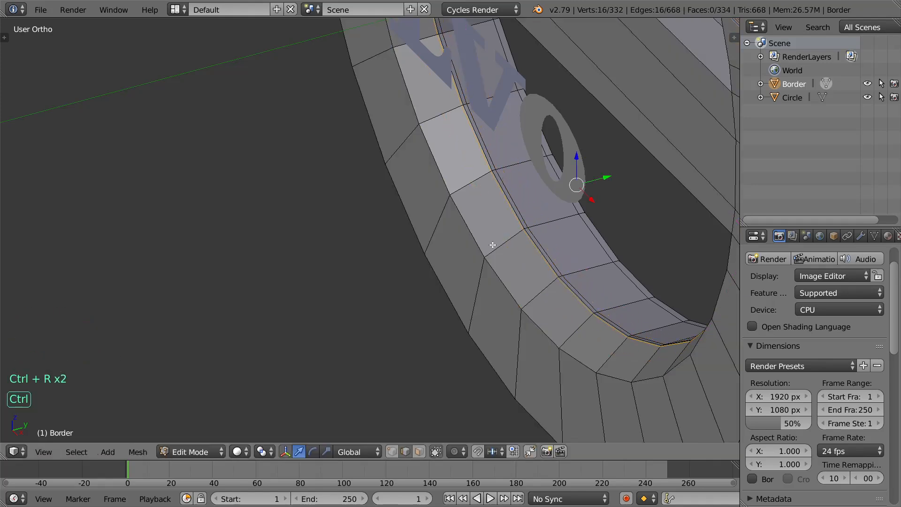
Step: Add edge loops on both sides of the lower opening's front edge, one on its inner wall and one on the front face
key("ctrl+r")
left_click(490, 250)
left_click(481, 266)
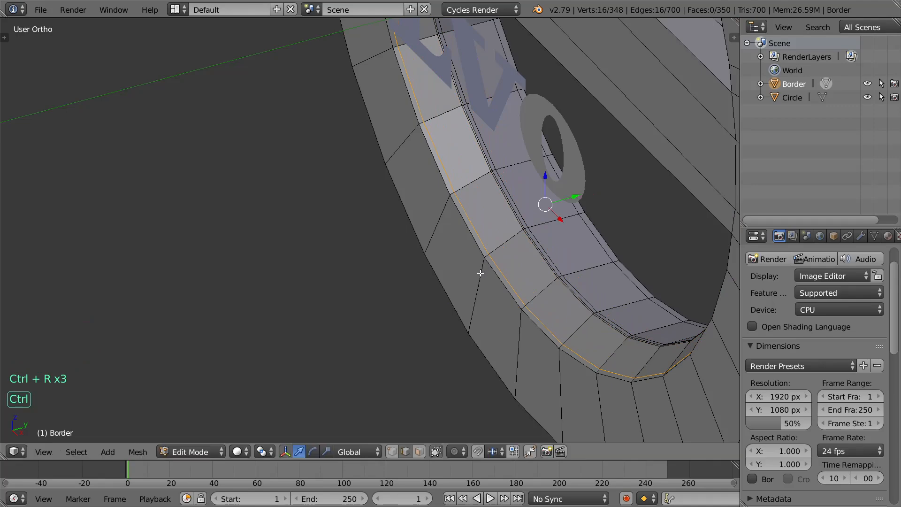
key("ctrl+r")
left_click(488, 259)
left_click(493, 240)
Step: Add supporting edge loops on both sides of the border's outer front edge, one on the outer wall and one on the front face
scroll(522, 172, "down", 3)
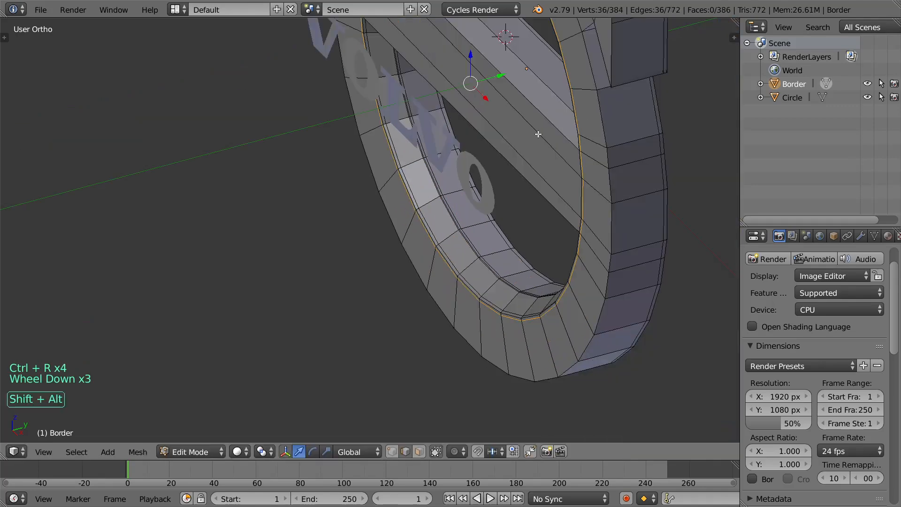
middle_click_drag(537, 134, 423, 262, "shift")
scroll(502, 249, "up", 2)
key("ctrl+r")
left_click(570, 297)
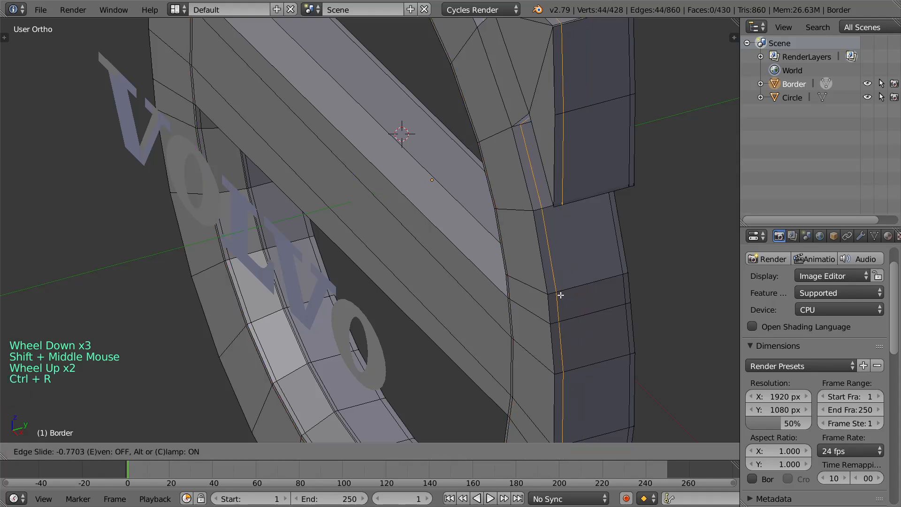
left_click(555, 295)
key("ctrl+r")
left_click(537, 288)
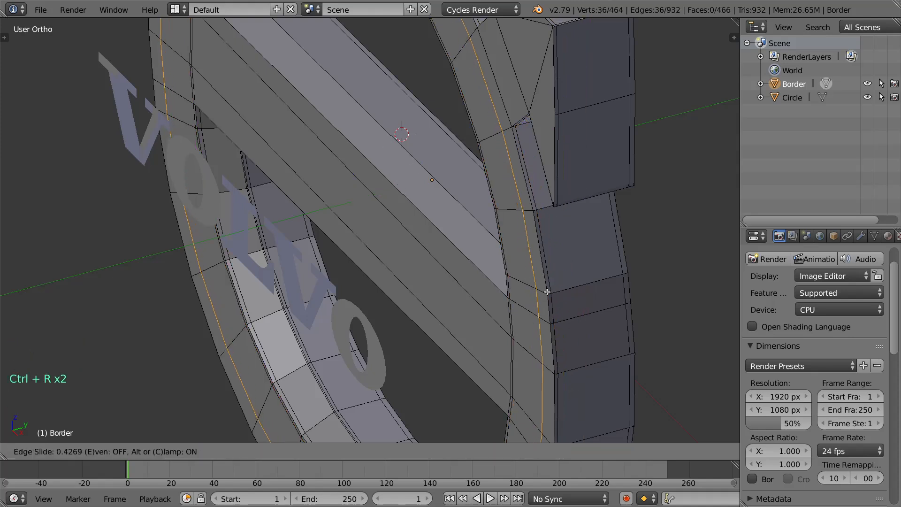
left_click(545, 292)
key("ctrl+r")
key("alt")
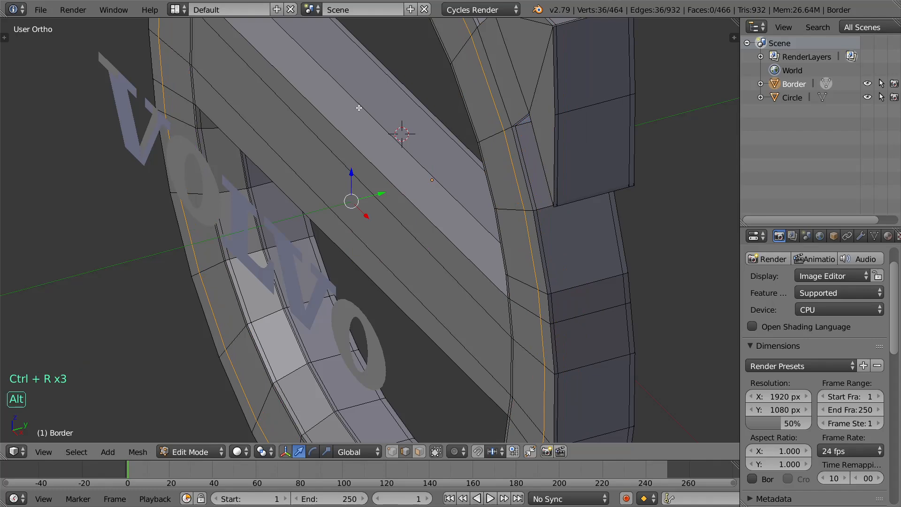
Step: Add edge loops around the upper opening's inner wall, on both sides of its crease and close to its front edge
middle_click_drag(403, 127, 362, 209, "shift")
left_click(354, 186)
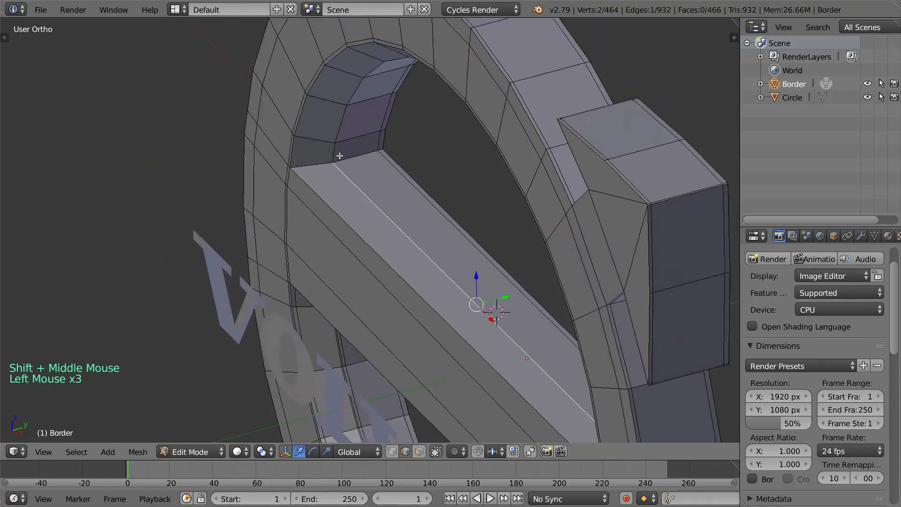
key("ctrl+r")
left_click(370, 156)
left_click(334, 174)
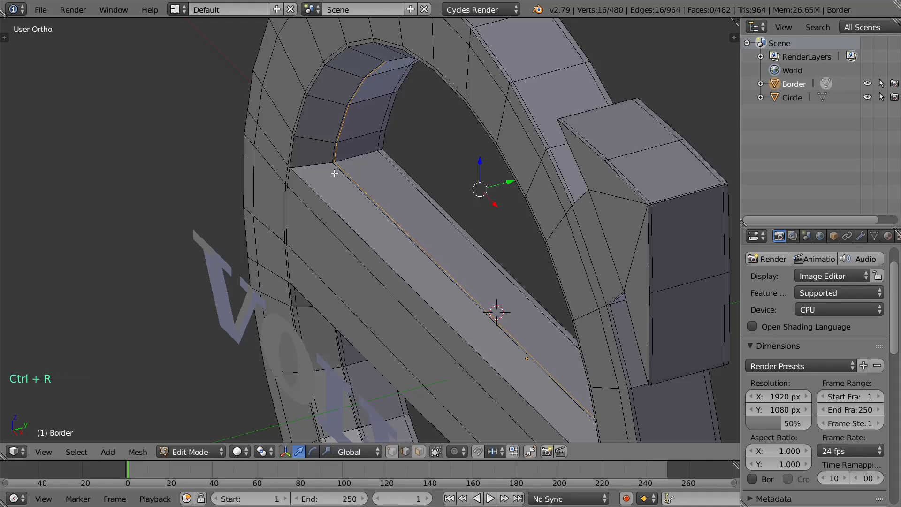
key("ctrl+r")
left_click(320, 170)
left_click(334, 169)
key("ctrl+r")
left_click(314, 168)
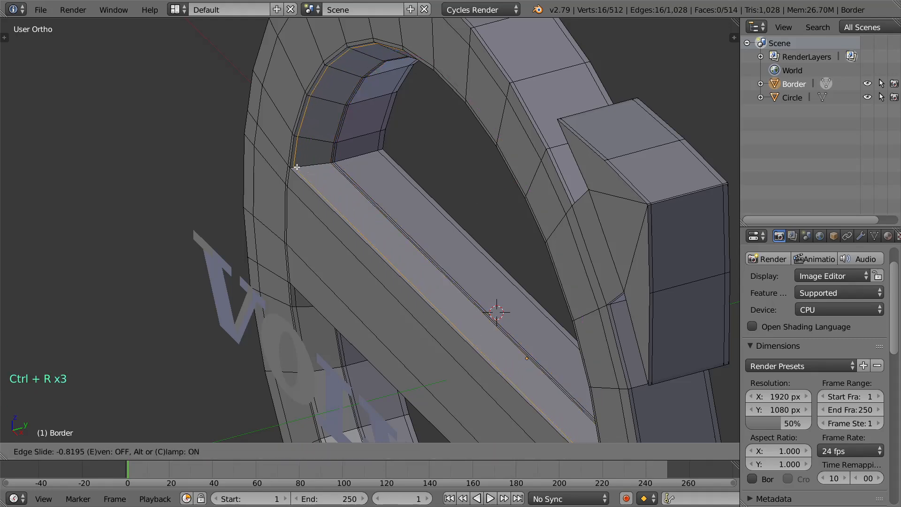
left_click(297, 167)
Step: Return to Object Mode and add a Catmull-Clark Subdivision Surface modifier to the border with View 2 and Render 3
key("Tab")
scroll(381, 227, "down", 3)
middle_click_drag(381, 227, 493, 195)
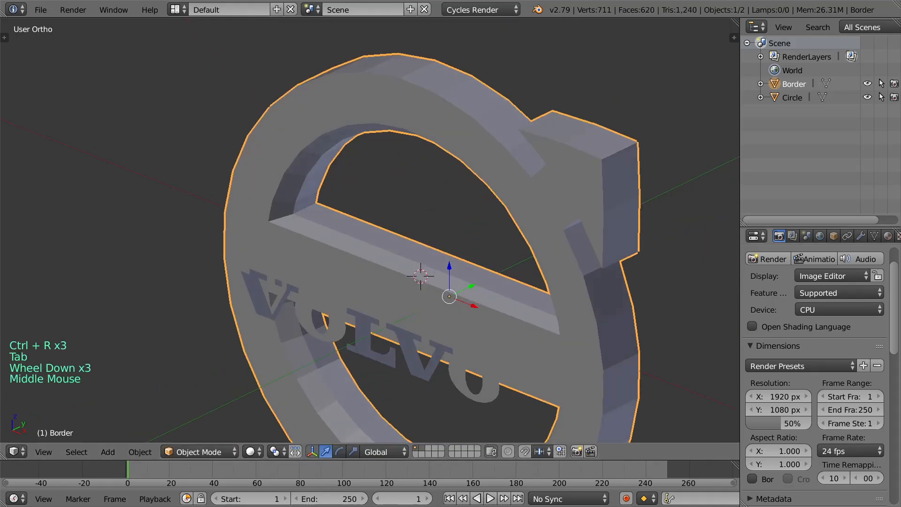
left_click(862, 236)
left_click(816, 280)
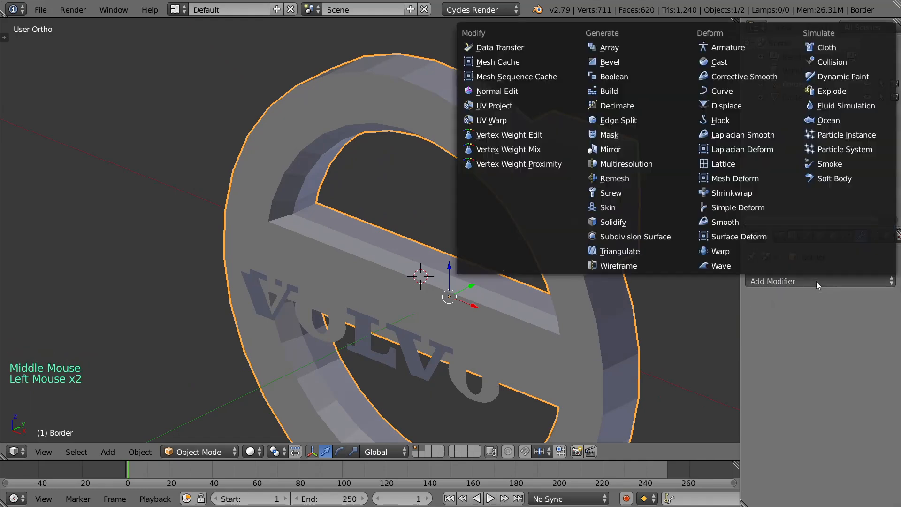
left_click(645, 237)
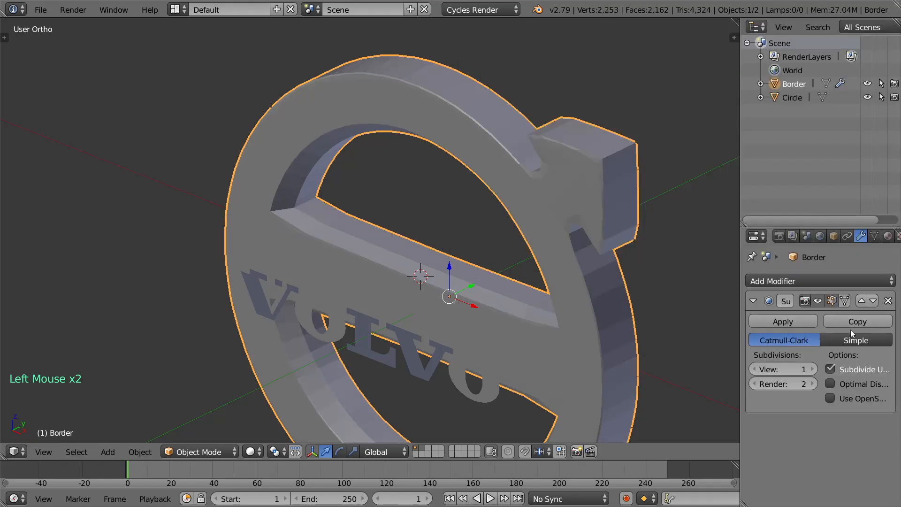
left_click(810, 370)
left_click(811, 384)
right_click(596, 153)
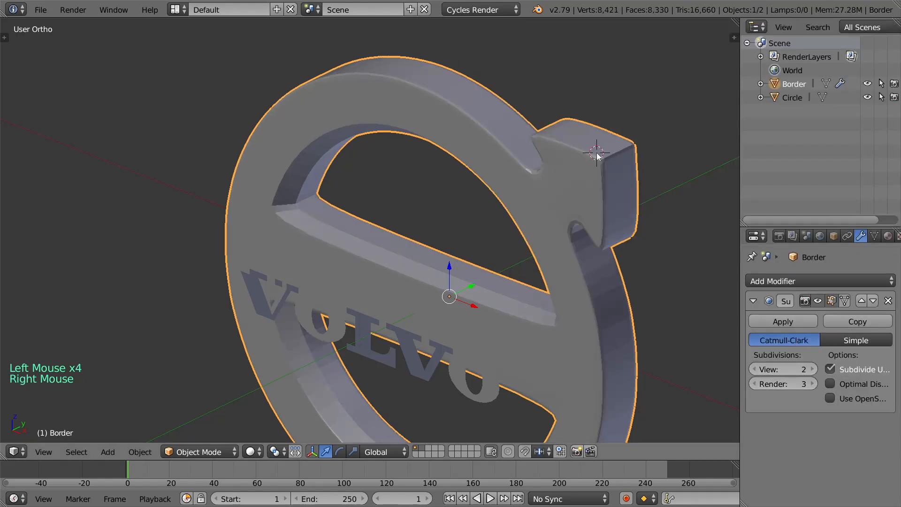
Step: Apply smooth shading to the border
key("t")
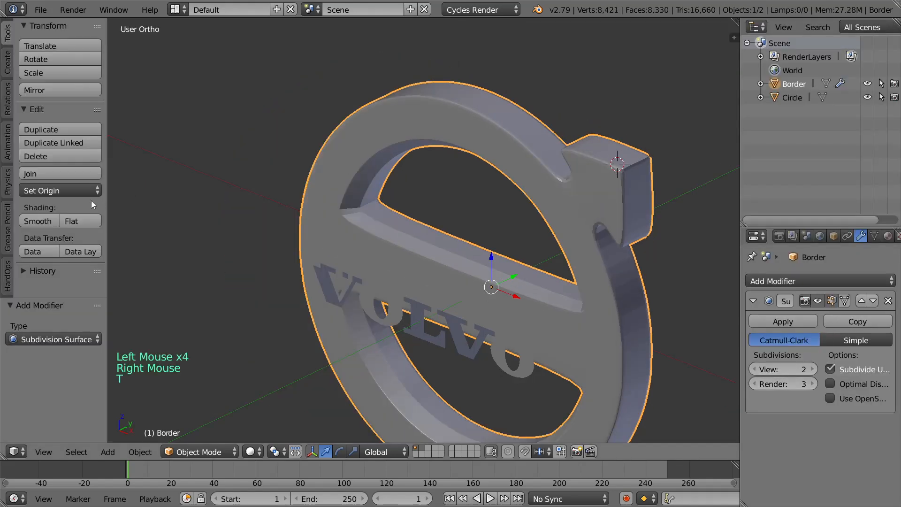
left_click(49, 224)
key("t")
Step: In the front view, add vertical edge loops close to the crossbar's right and left ends
key("Tab")
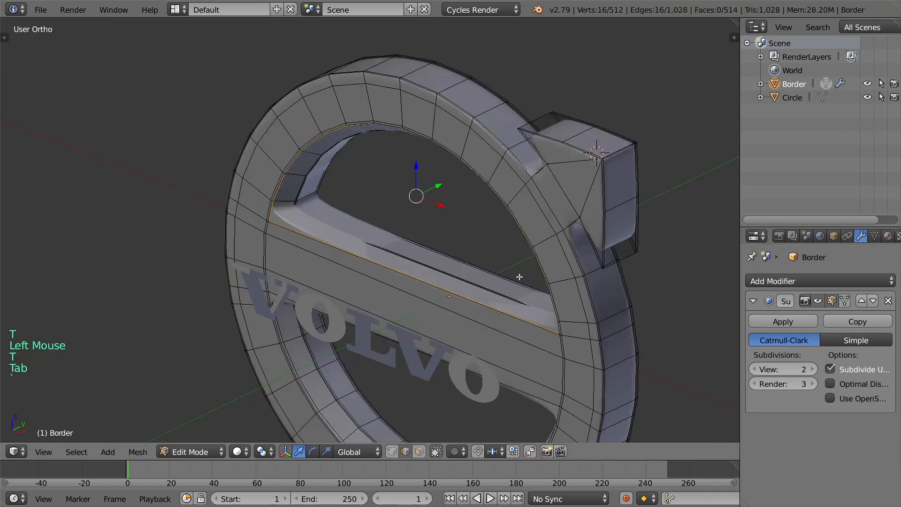
key("KP_1")
middle_click_drag(537, 251, 532, 205, "shift")
key("ctrl+r")
left_click(461, 258)
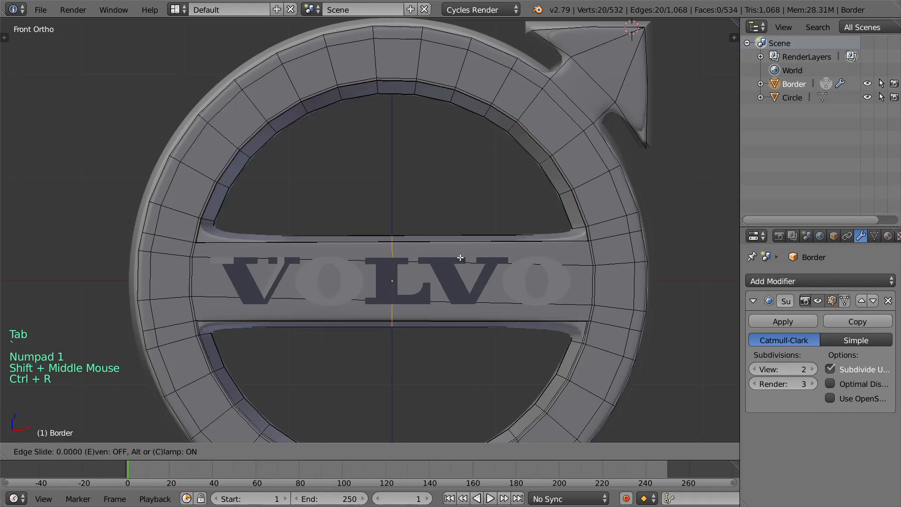
left_click(616, 269)
key("ctrl+r")
left_click(357, 263)
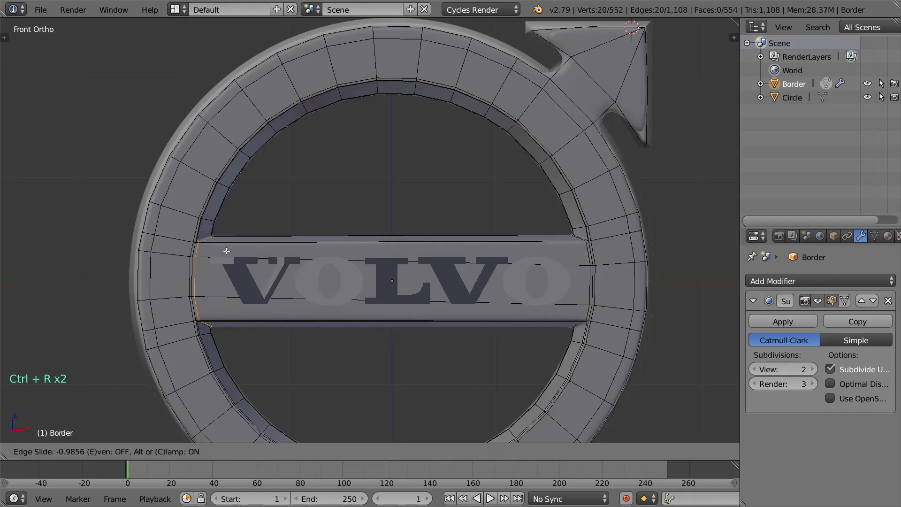
left_click(202, 277)
Step: Select the VOLVO lettering, open its mesh in Edit Mode and recalculate its normals
key("Tab")
scroll(202, 277, "down", 3)
middle_click_drag(202, 277, 190, 261, "shift")
left_click(472, 254)
key("Tab")
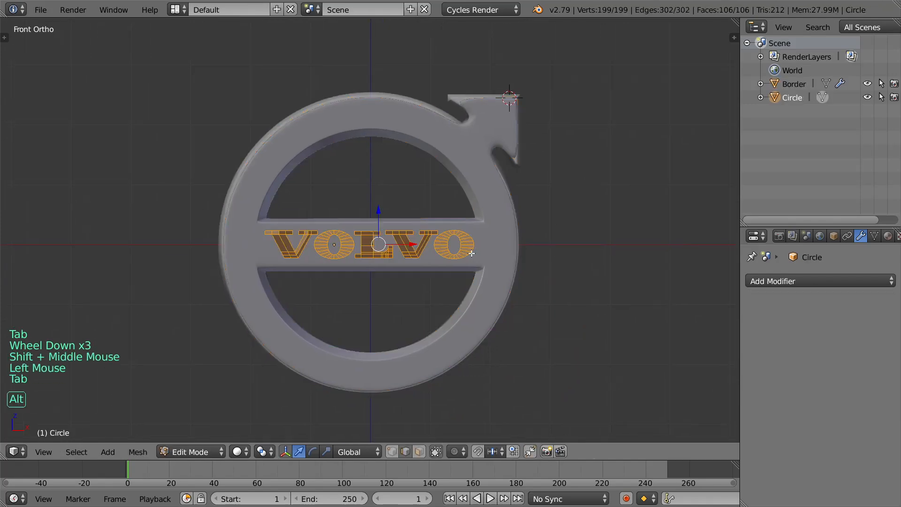
middle_click_drag(471, 253, 430, 269)
key("shift+n")
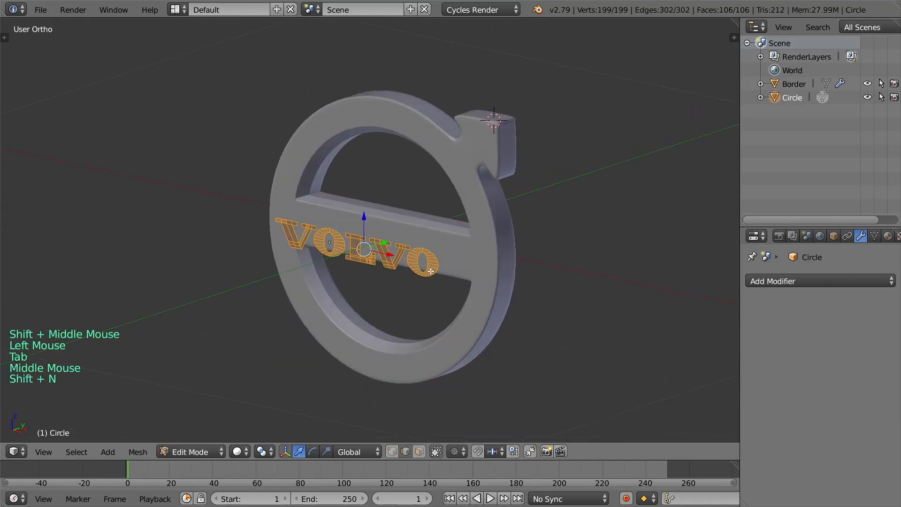
key("ctrl+n")
middle_click_drag(474, 274, 462, 272)
scroll(463, 271, "up", 1)
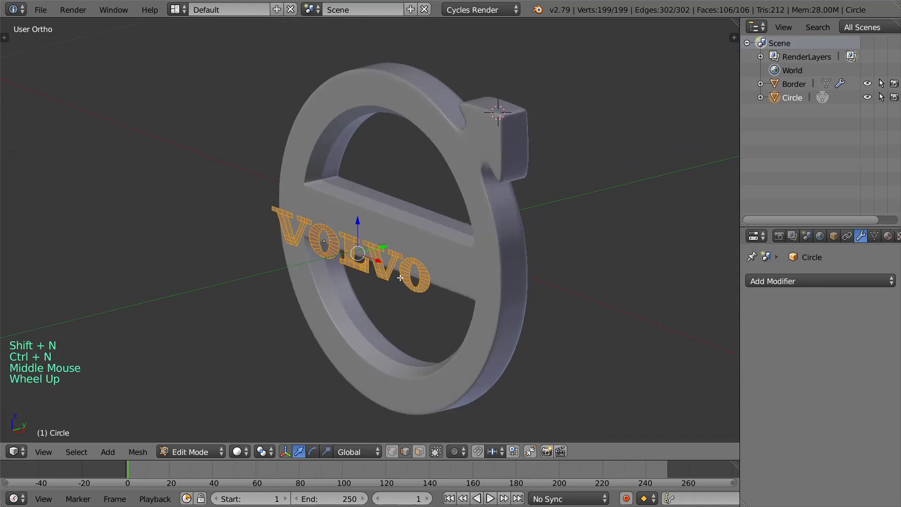
Step: Extrude the lettering forward three times: about 0.002, a long section for its depth, and a final thin layer of about 0.003
key("Tab")
key("Tab")
scroll(459, 264, "up", 1)
scroll(459, 264, "up", 1)
key("e")
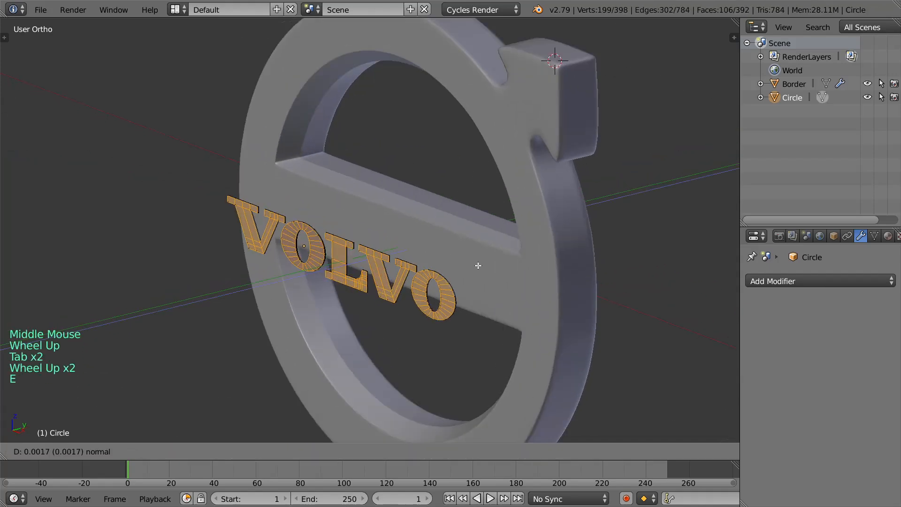
left_click(478, 266)
key("e")
left_click(465, 271)
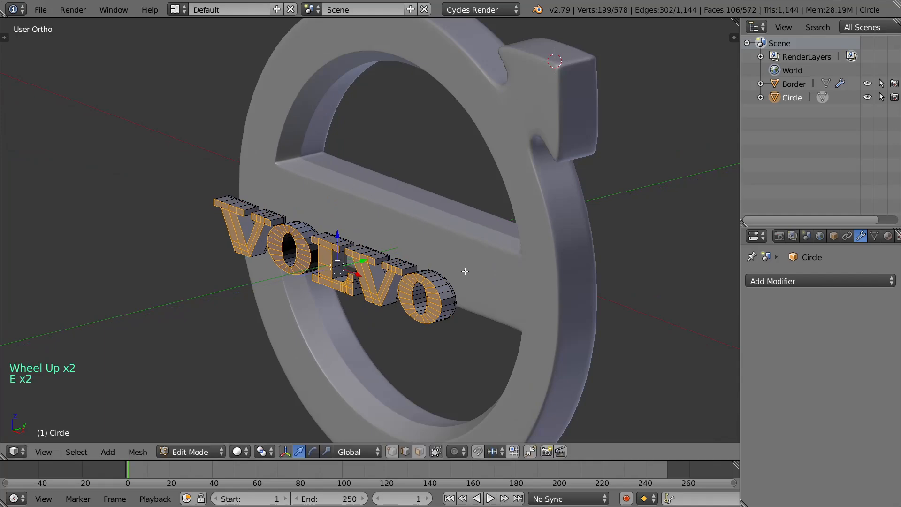
key("e")
key("shift")
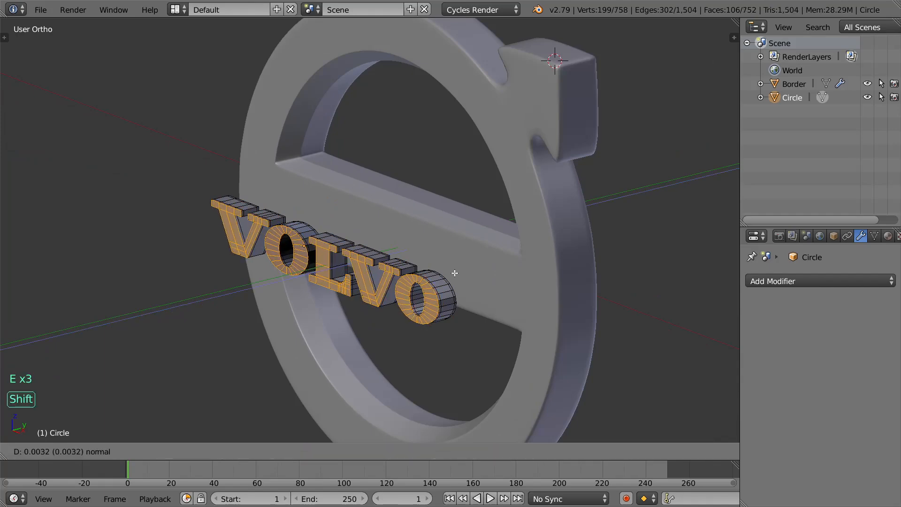
left_click(454, 272)
Step: In Object Mode, move the lettering about 0.066 along global Y onto the crossbar's front
key("Tab")
key("g")
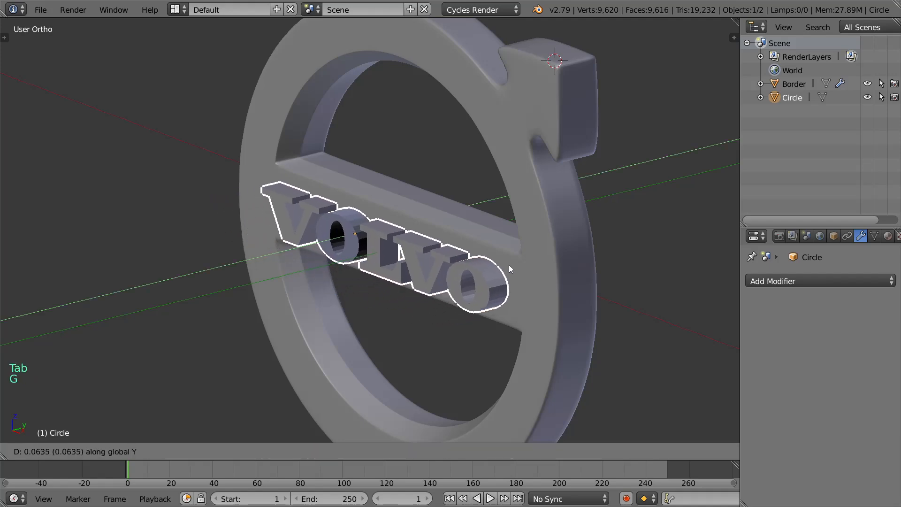
key("shift")
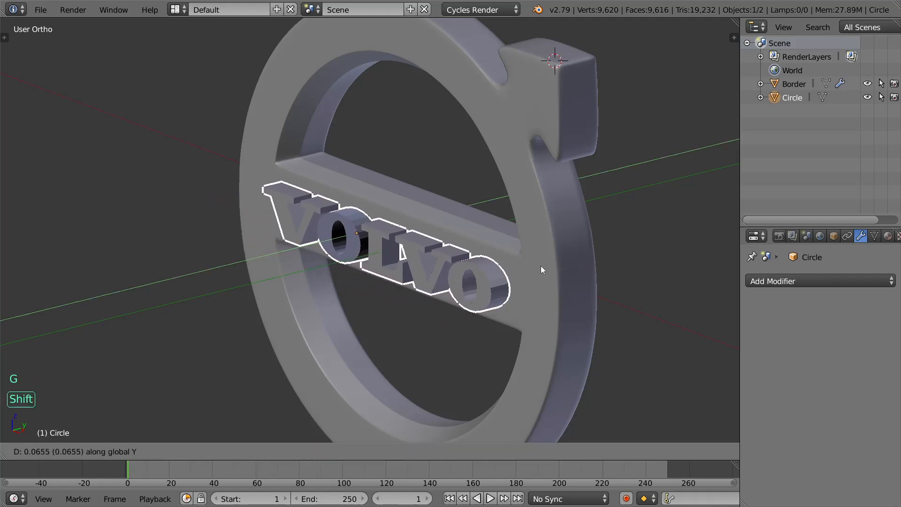
left_click(553, 266)
Step: Select all of the extruded lettering's geometry, recalculate its normals outward and return to Object Mode
key("Tab")
key("a")
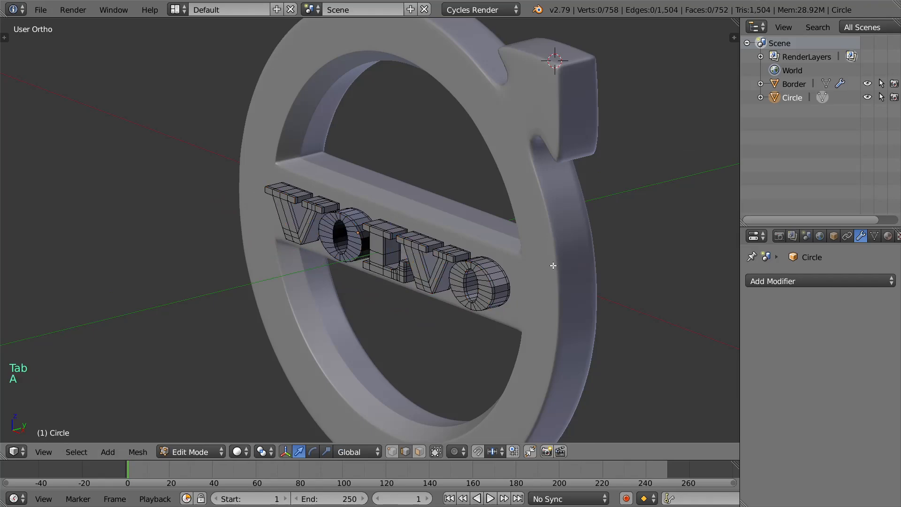
key("a")
key("ctrl+n")
key("Tab")
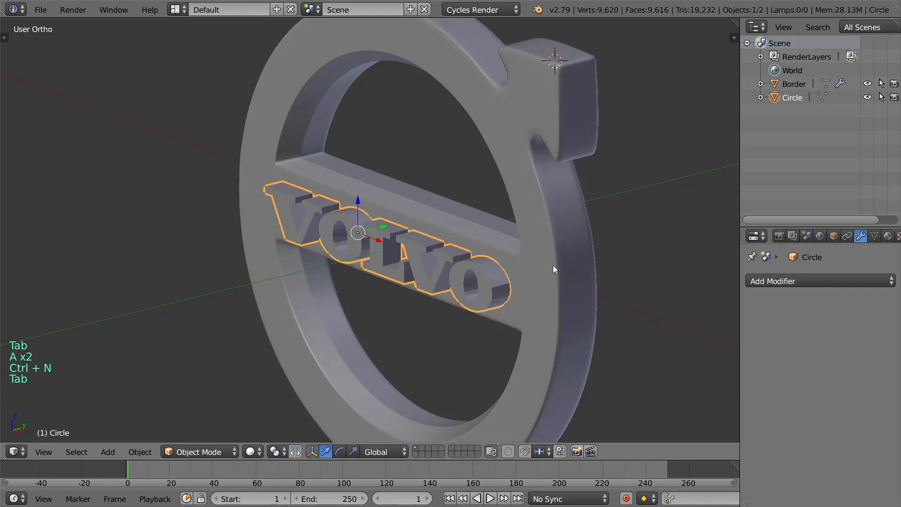
scroll(553, 266, "up", 2)
right_click(535, 284)
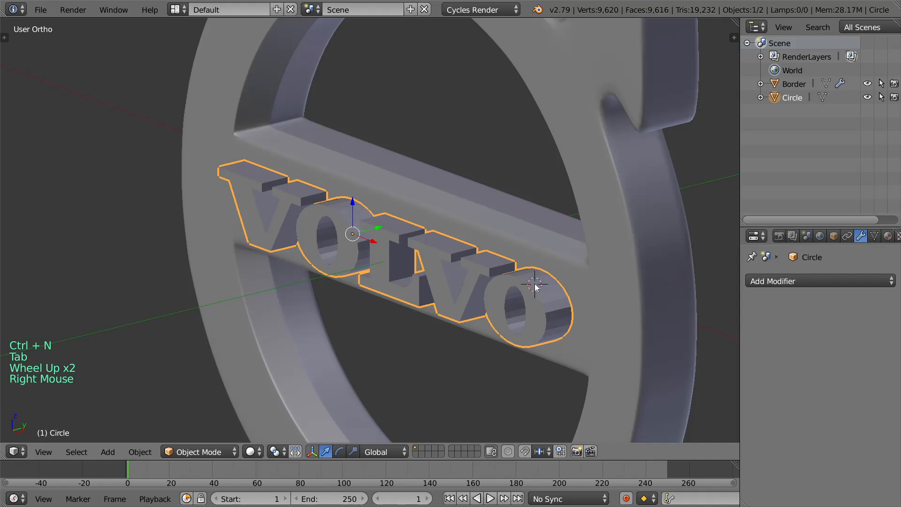
Step: Shade the VOLVO lettering smooth and add an Edge Split modifier to it, keeping the 30° split angle
key("t")
left_click(36, 222)
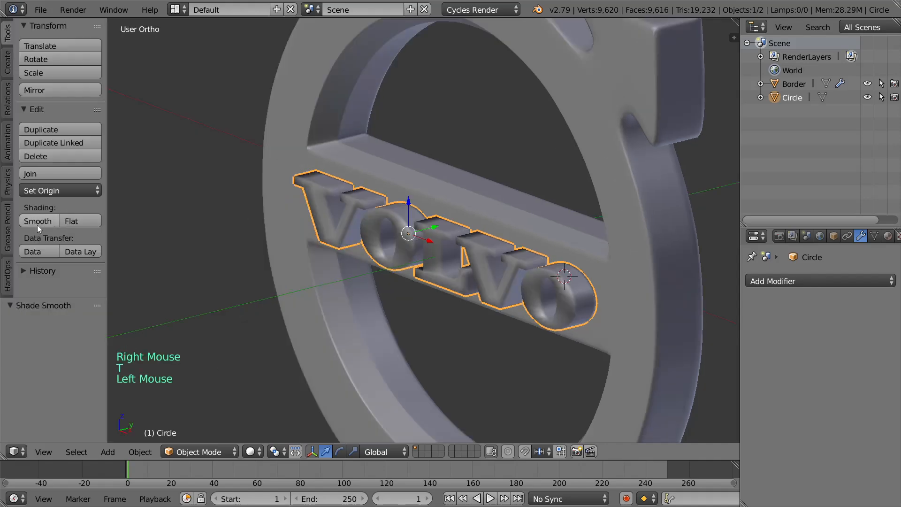
left_click(777, 282)
left_click(624, 114)
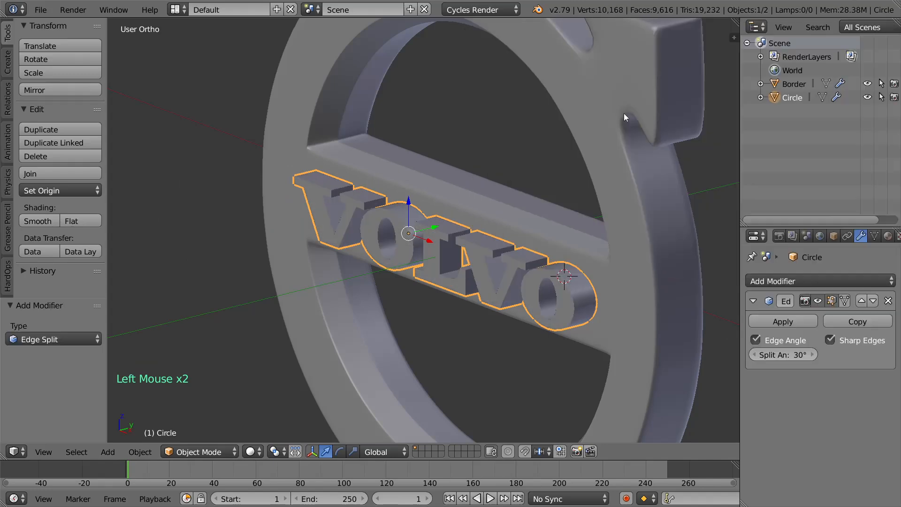
key("t")
scroll(484, 300, "down", 2)
key("alt+a")
scroll(461, 297, "down", 4)
middle_click_drag(461, 296, 540, 287)
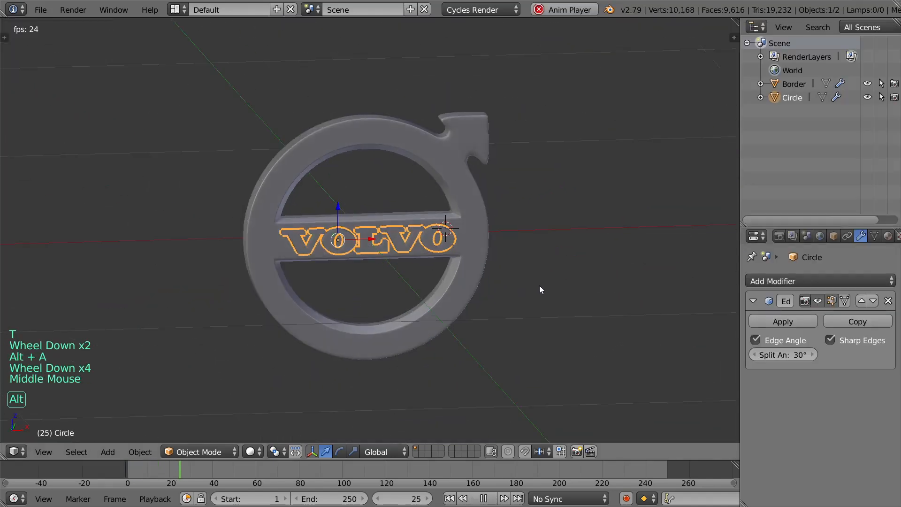
key("Escape")
Step: Open the border's mesh in Edit Mode and add a supporting edge loop along the arrowhead's base, close to its rear edge
scroll(486, 195, "up", 2)
middle_click_drag(485, 194, 495, 167, "shift")
left_click(498, 171)
key("Tab")
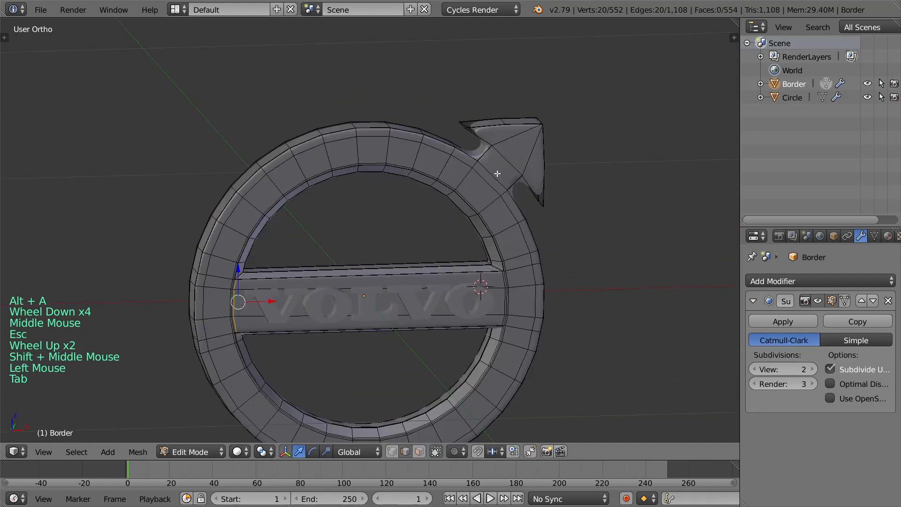
key("KP_1")
scroll(517, 197, "up", 3)
middle_click_drag(517, 197, 336, 310, "shift")
scroll(397, 296, "up", 2)
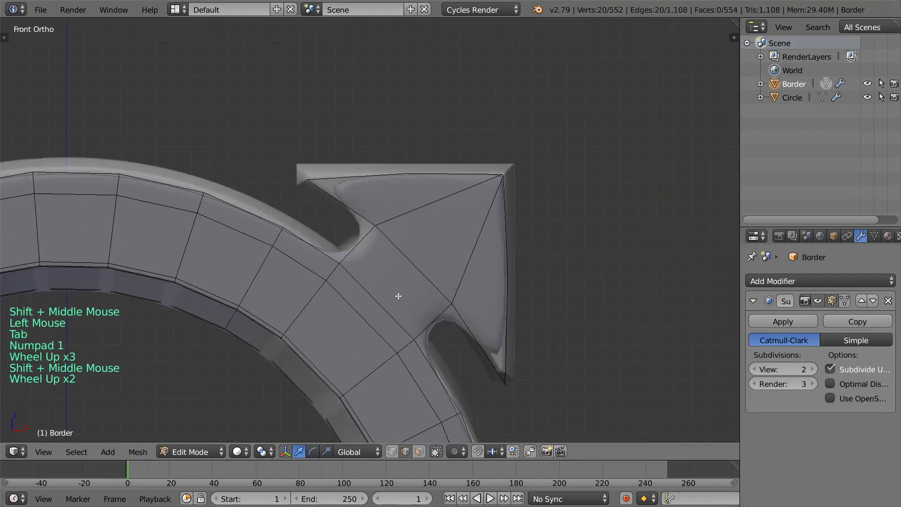
key("ctrl+r")
left_click(416, 210)
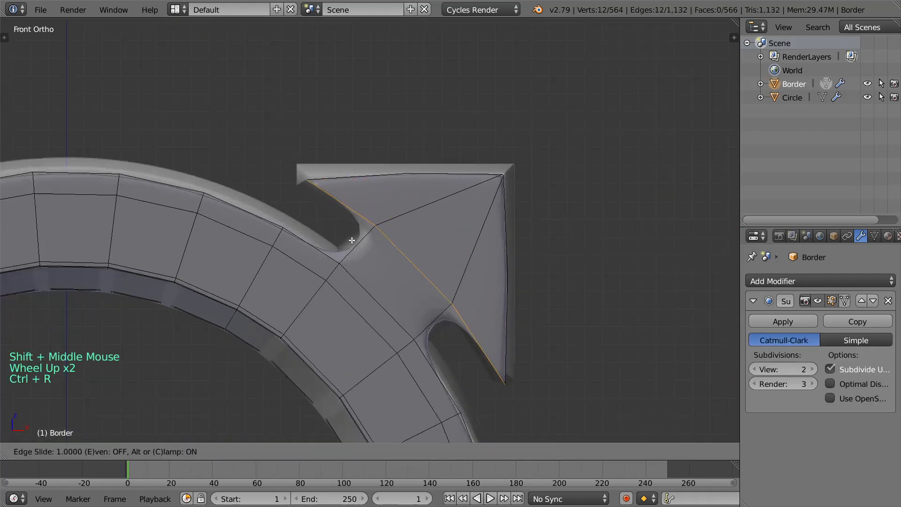
left_click(391, 237)
Step: Add two supporting edge loops across the arrow's neck, one close to the ring and one close to the arrowhead
scroll(390, 236, "up", 2)
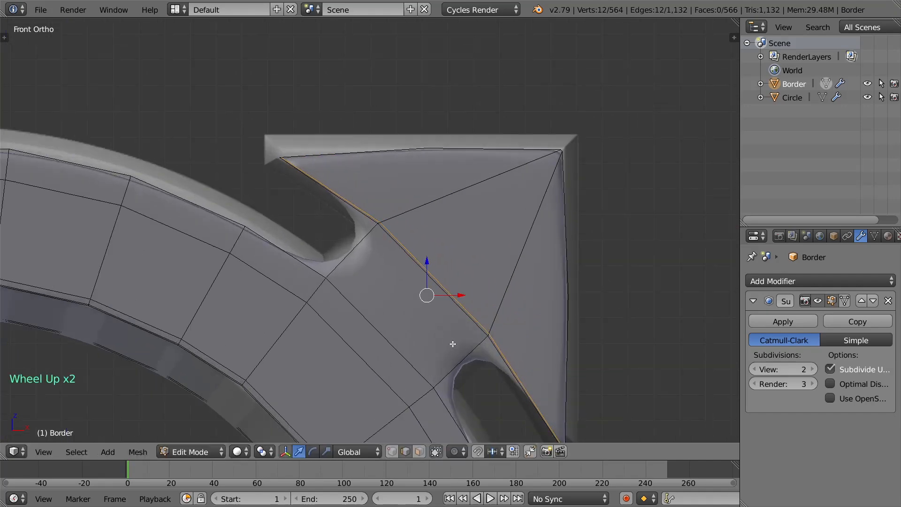
key("ctrl+r")
left_click(463, 353)
left_click(441, 375)
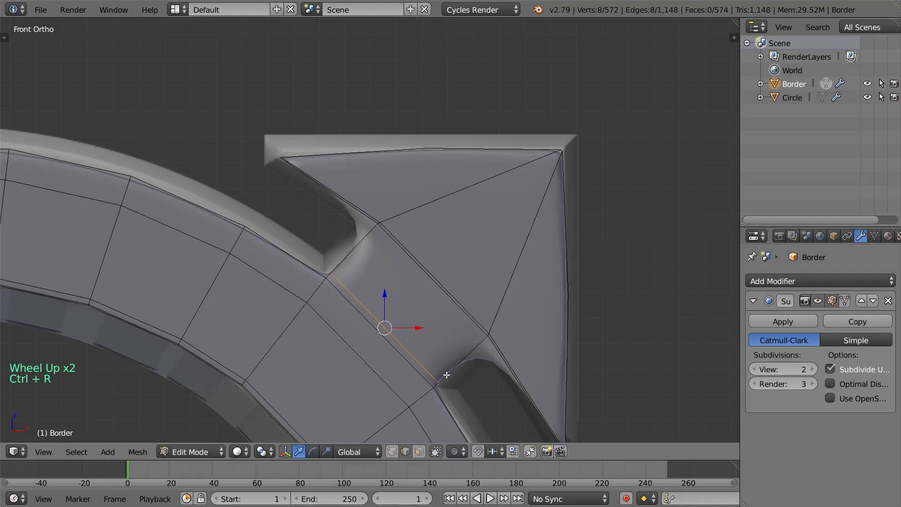
key("ctrl+r")
left_click(465, 356)
left_click(483, 346)
Step: Add a supporting edge loop around the border's outer side wall, close to its front edge, and return to Object Mode
scroll(482, 346, "down", 3)
middle_click_drag(470, 344, 424, 319)
scroll(424, 319, "up", 2)
key("ctrl+r")
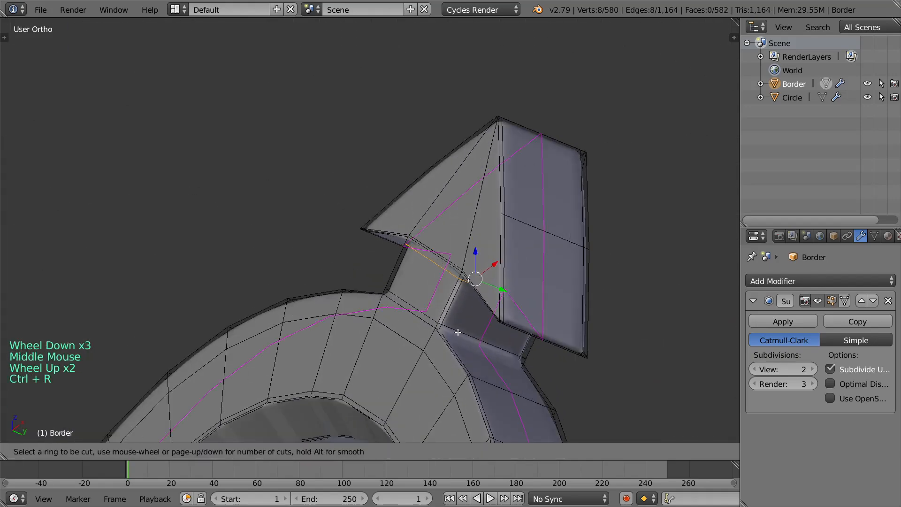
left_click(460, 325)
left_click(461, 324)
key("Tab")
scroll(421, 247, "down", 4)
middle_click_drag(422, 249, 413, 271, "alt")
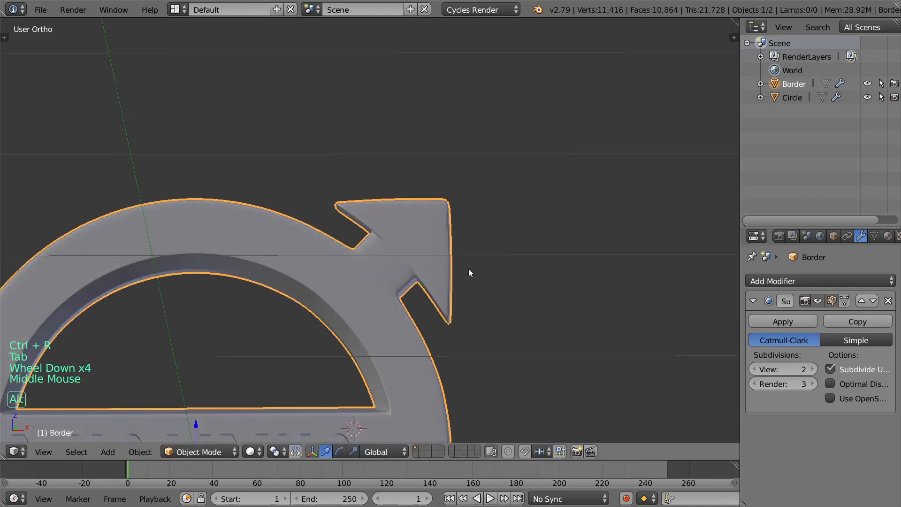
Step: In Edit Mode, add two lengthwise edge loops through the arrow, one near each side of the neck, then return to Object Mode
scroll(413, 272, "up", 3)
key("Tab")
scroll(423, 289, "up", 2)
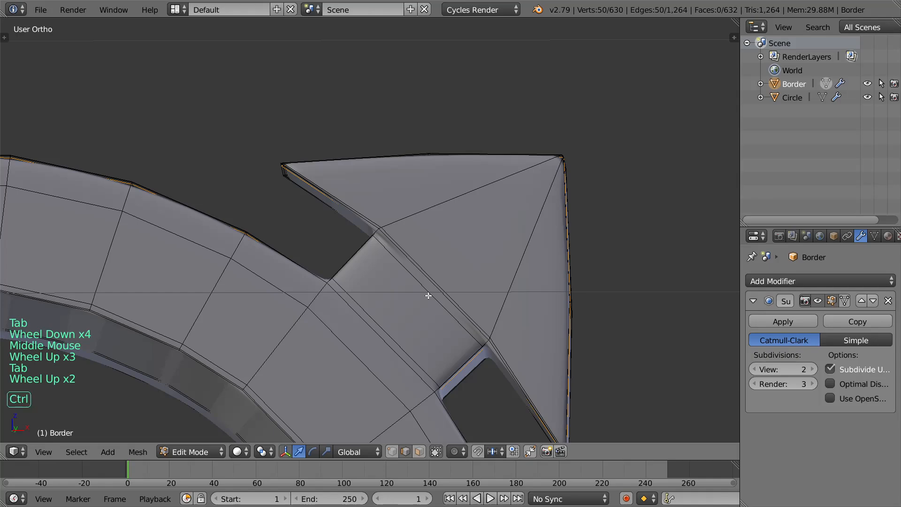
key("ctrl+r")
left_click(473, 317)
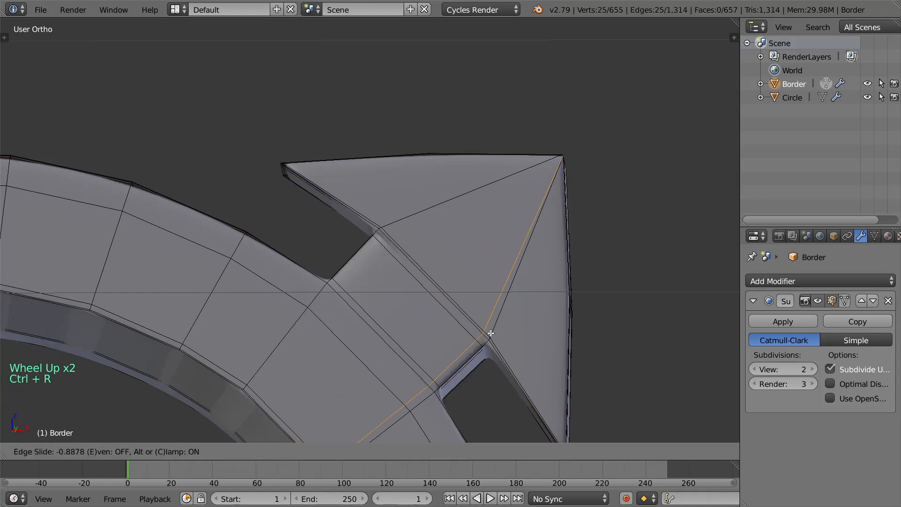
left_click(491, 333)
key("ctrl+r")
left_click(420, 274)
left_click(405, 238)
key("Tab")
scroll(402, 258, "down", 5)
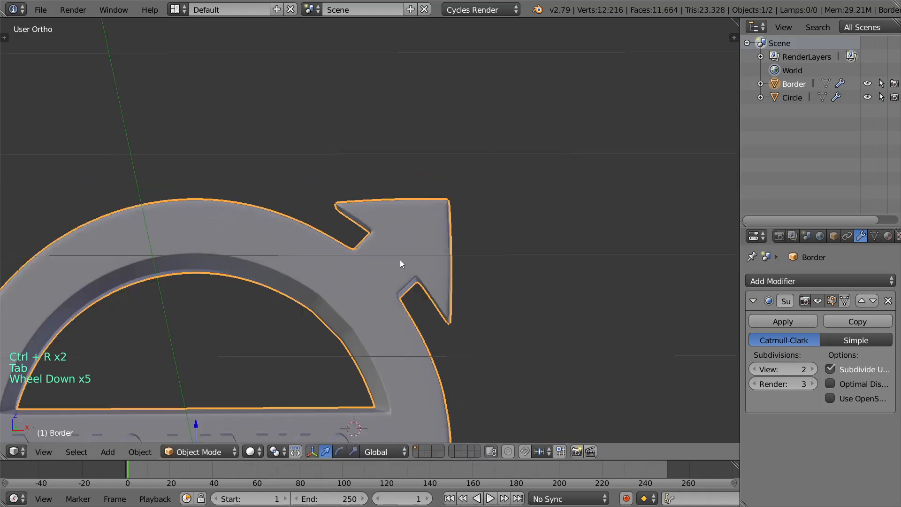
key("KP_1")
scroll(402, 270, "down", 3)
middle_click_drag(383, 282, 418, 183, "shift")
scroll(371, 235, "up", 2)
scroll(374, 239, "down", 4)
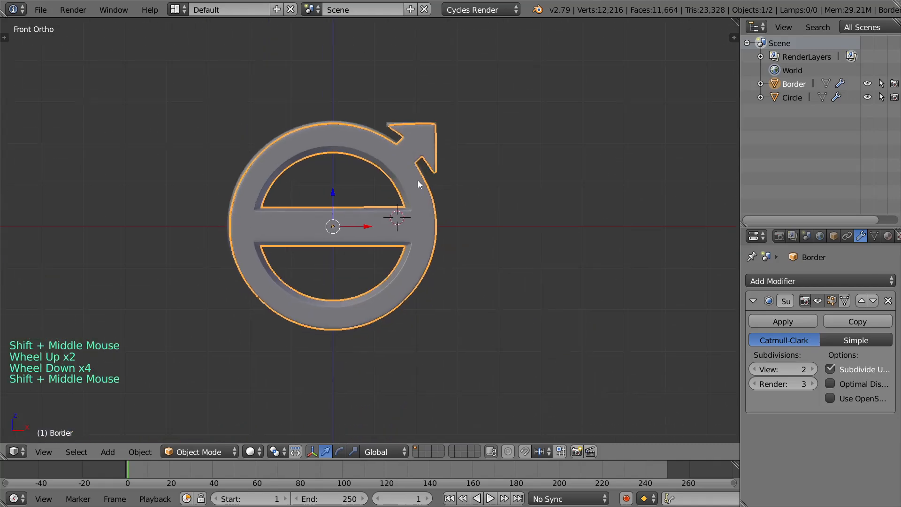